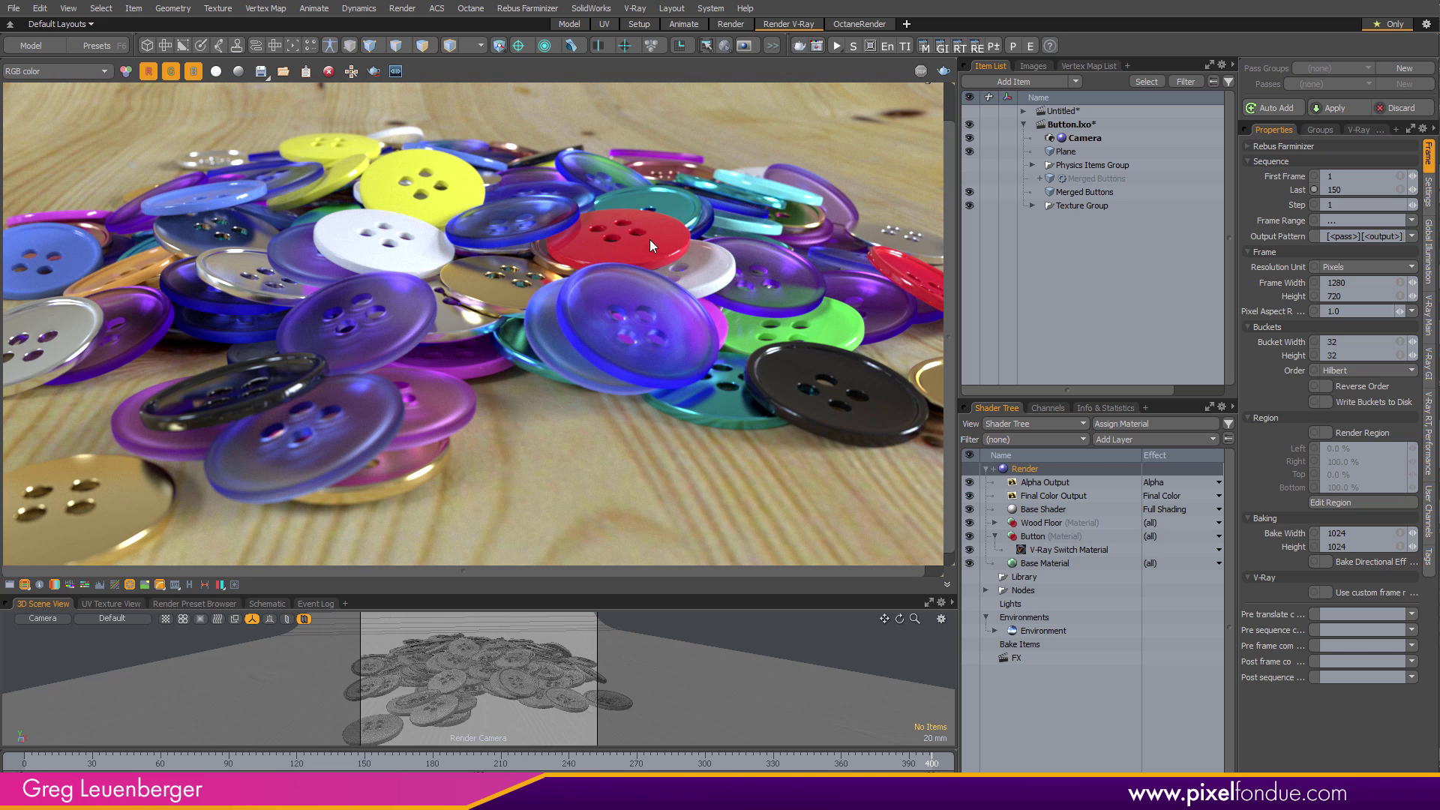
Examine the V-Ray Switch Material inside the Button material group and the materials assigned to it
click(1038, 537)
click(1055, 550)
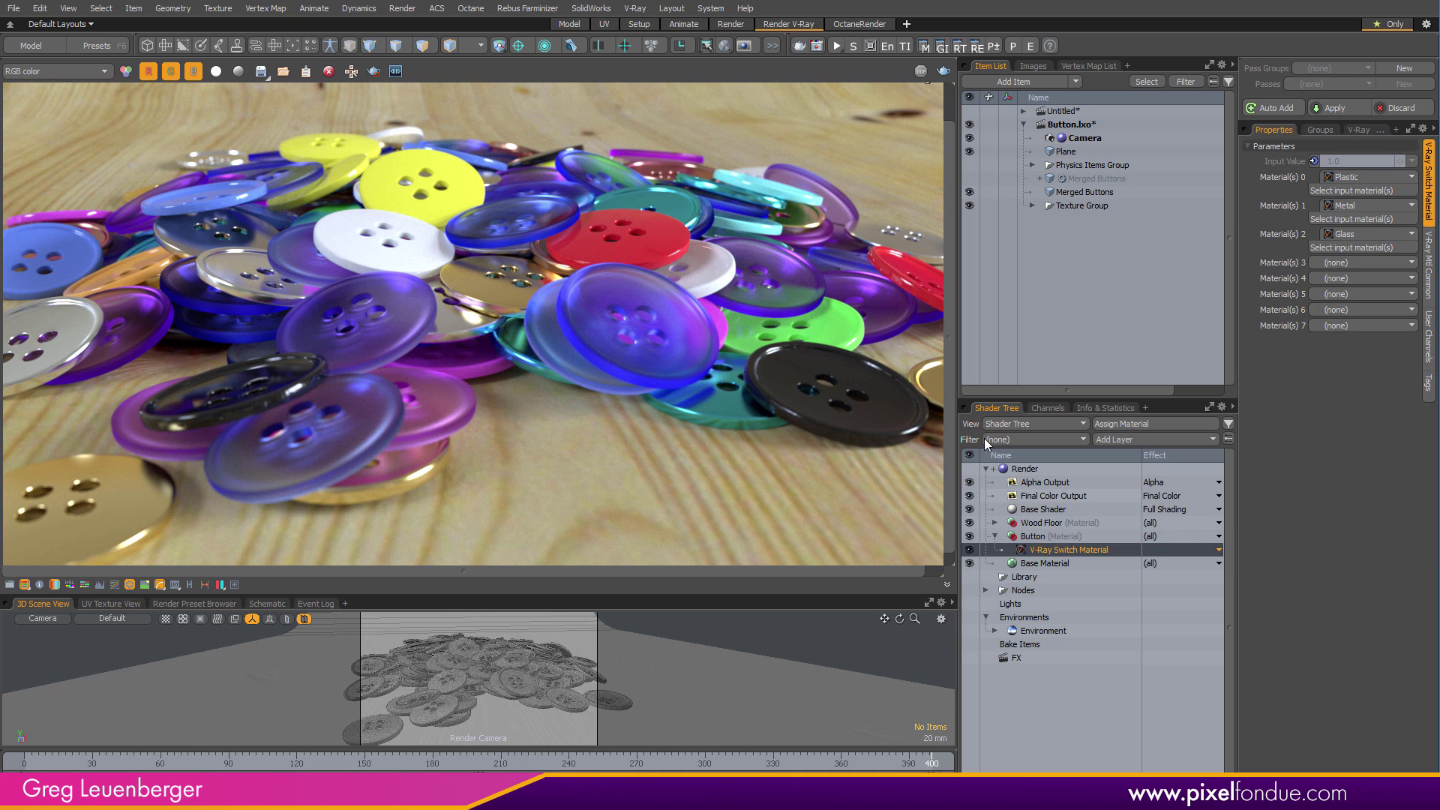
Inspect the button pile in an enlarged 3D view by toggling the Merged Buttons mesh's visibility, scrubbing the timeline and selecting the mesh
drag(810, 592, 810, 268)
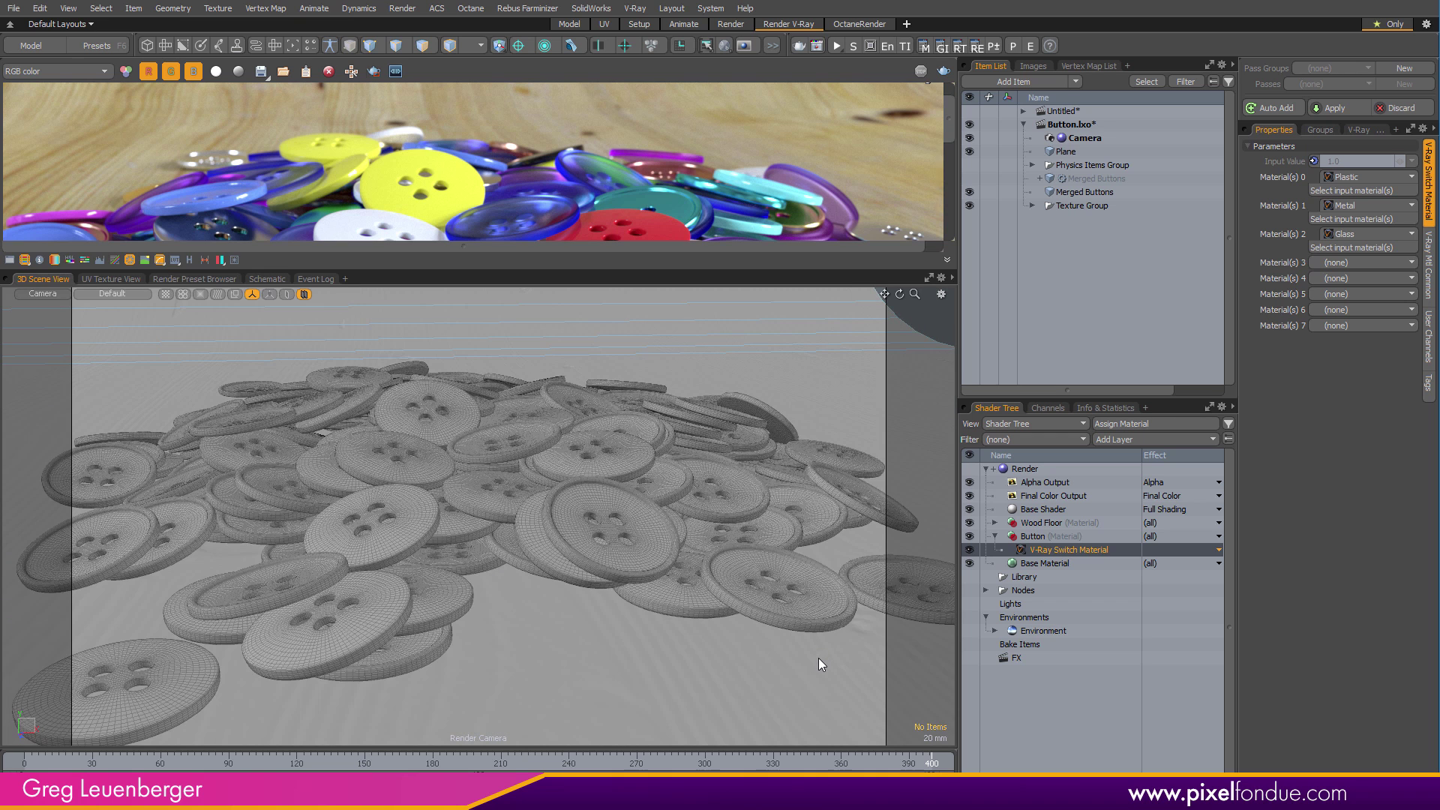
click(972, 191)
click(974, 164)
drag(33, 763, 734, 765)
drag(111, 763, 24, 763)
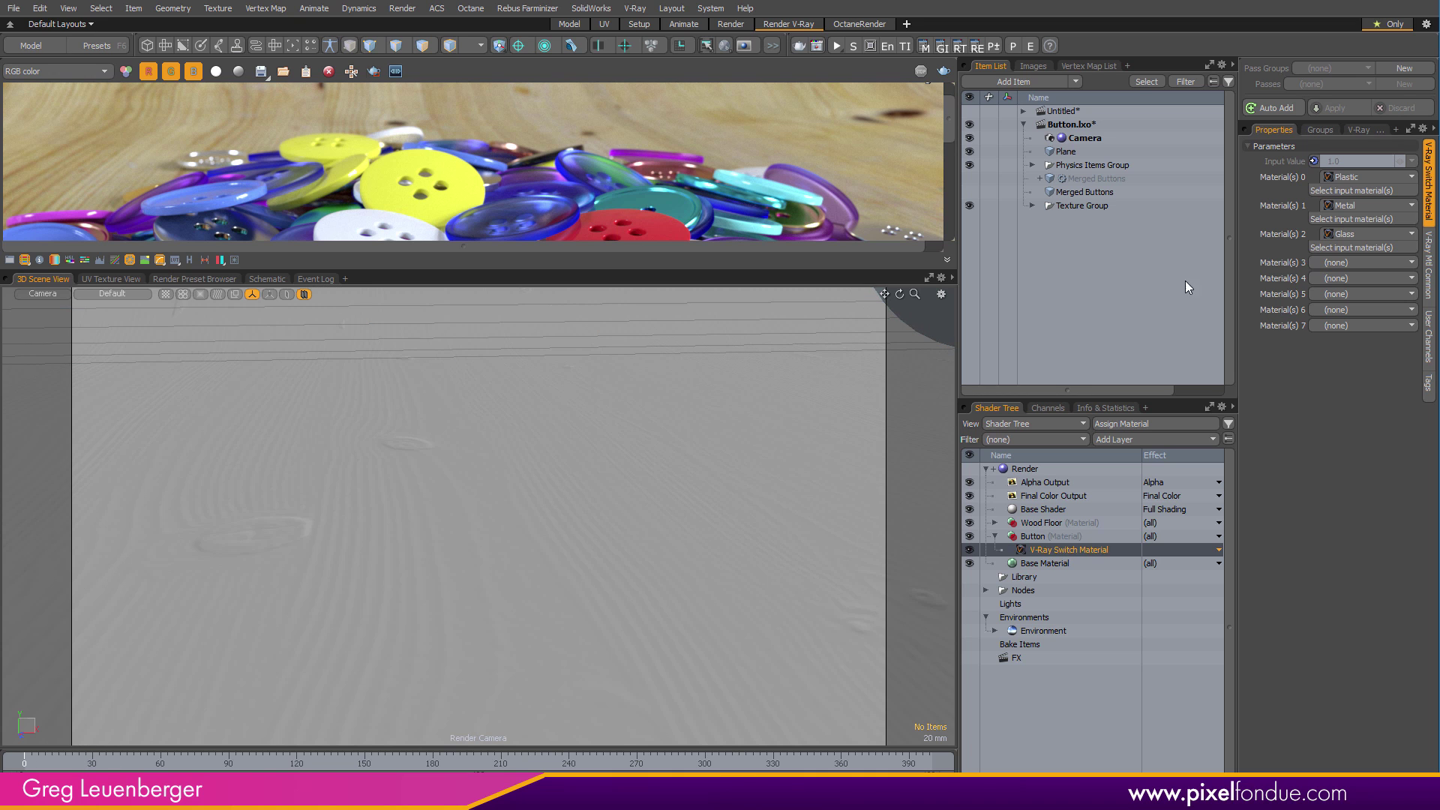
click(968, 192)
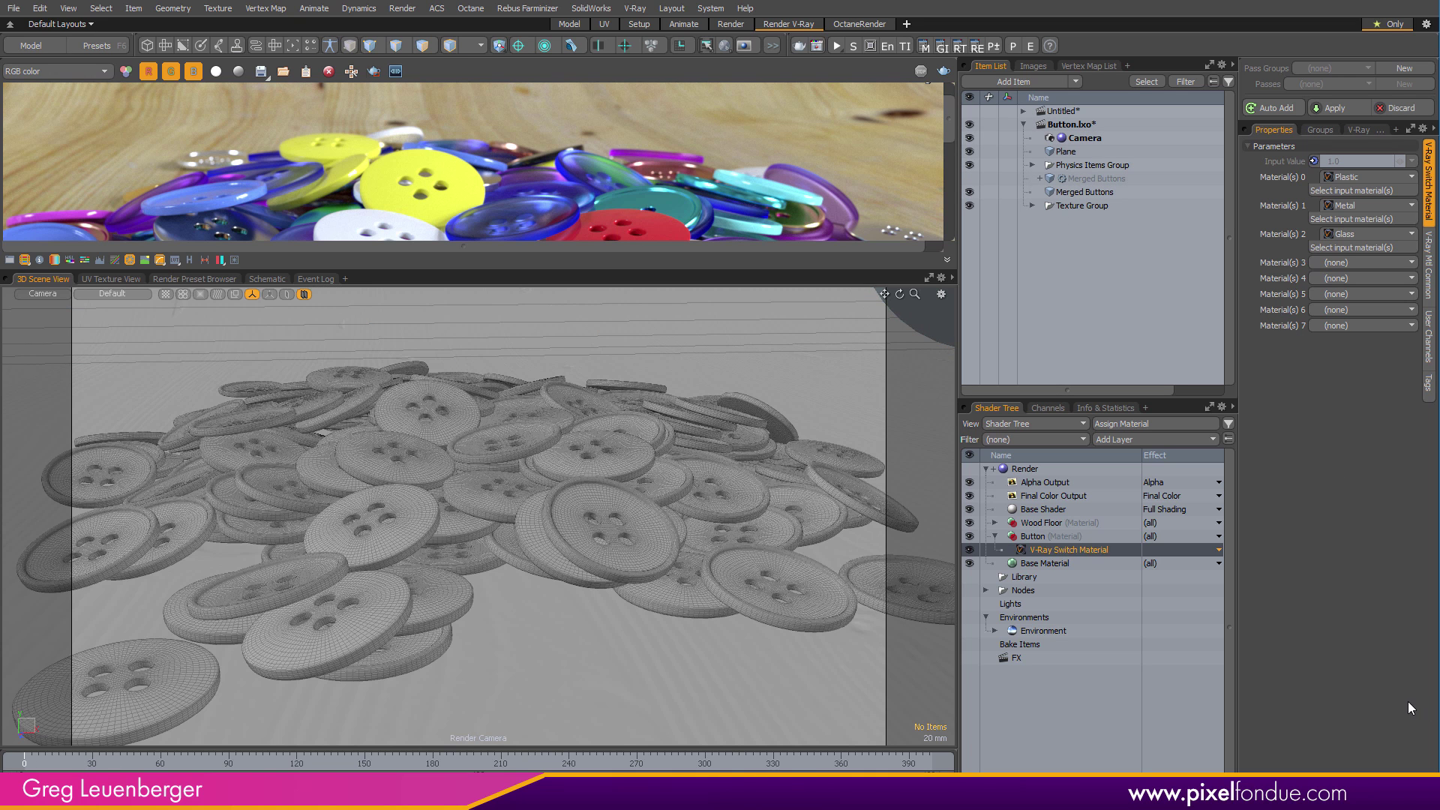
click(561, 523)
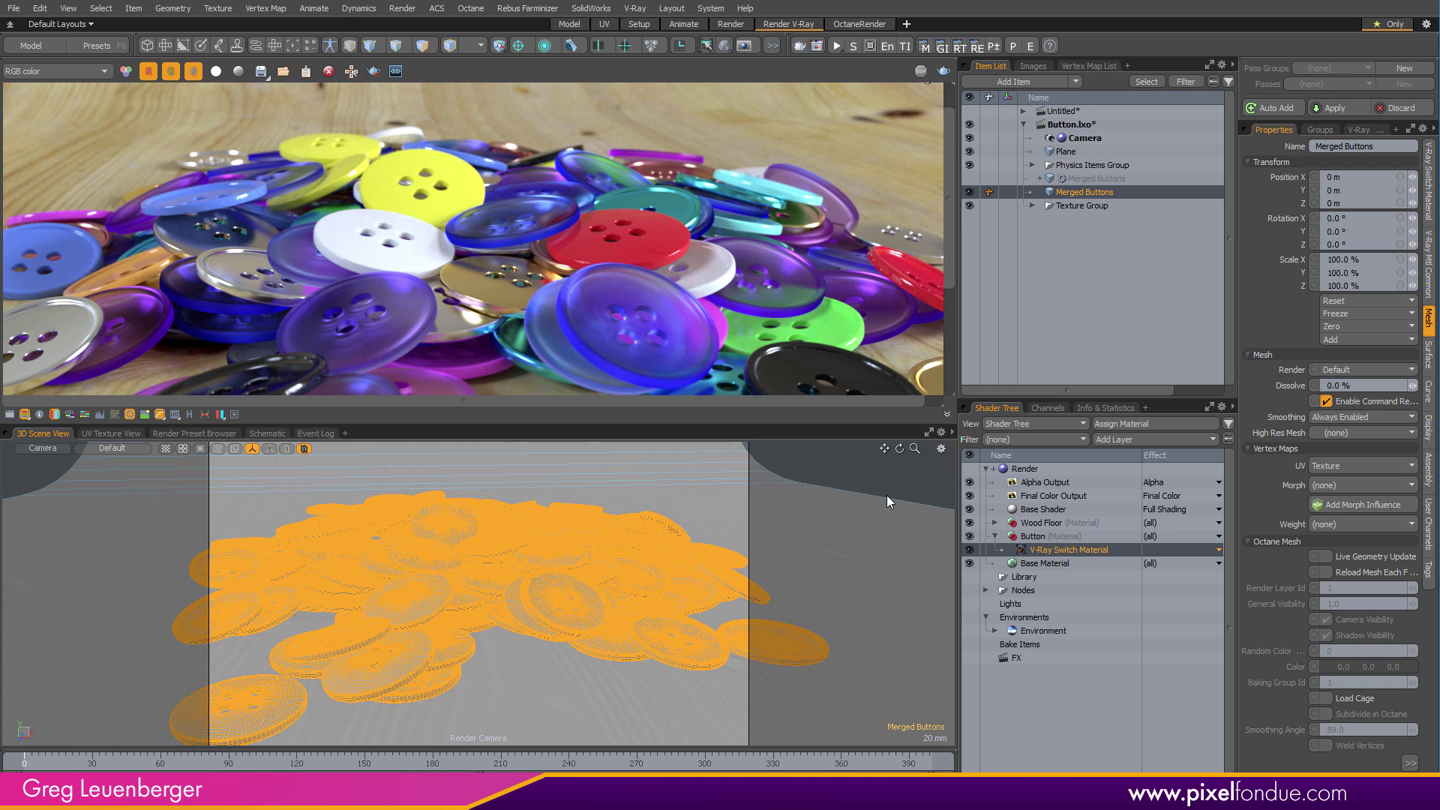
click(899, 461)
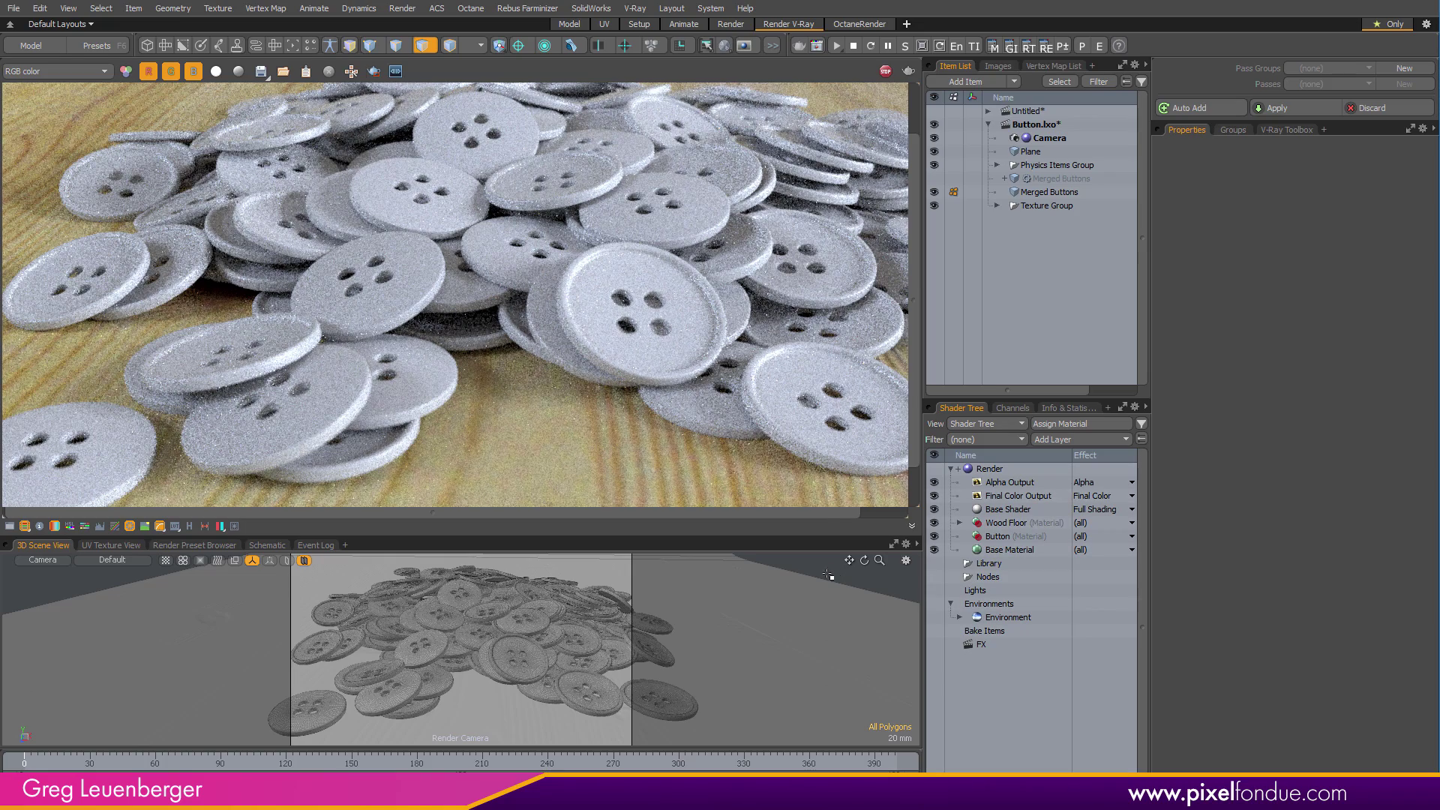
Add a V-Ray Switch Material to the Button material group in the shader tree
drag(819, 513, 922, 382)
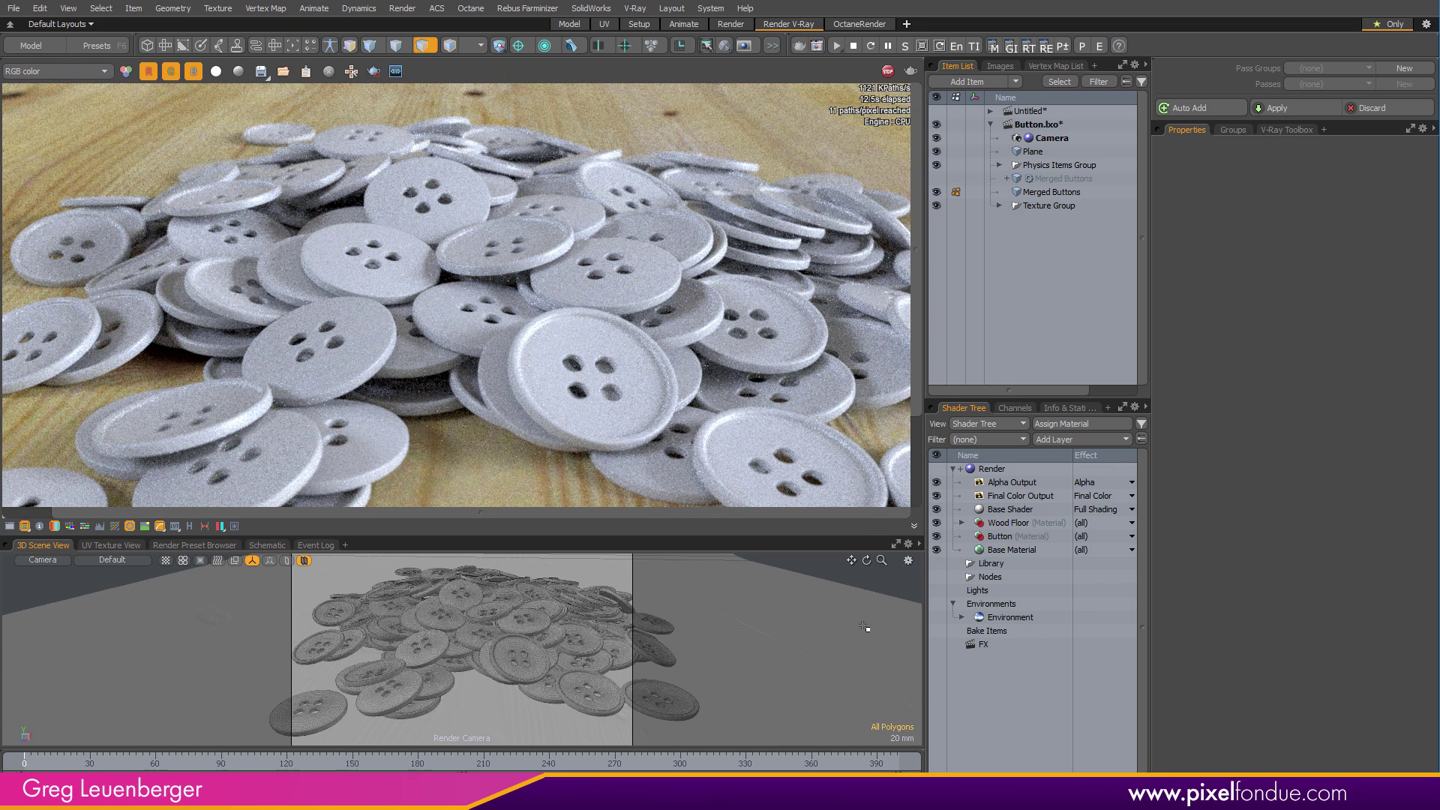
click(1000, 536)
click(1055, 442)
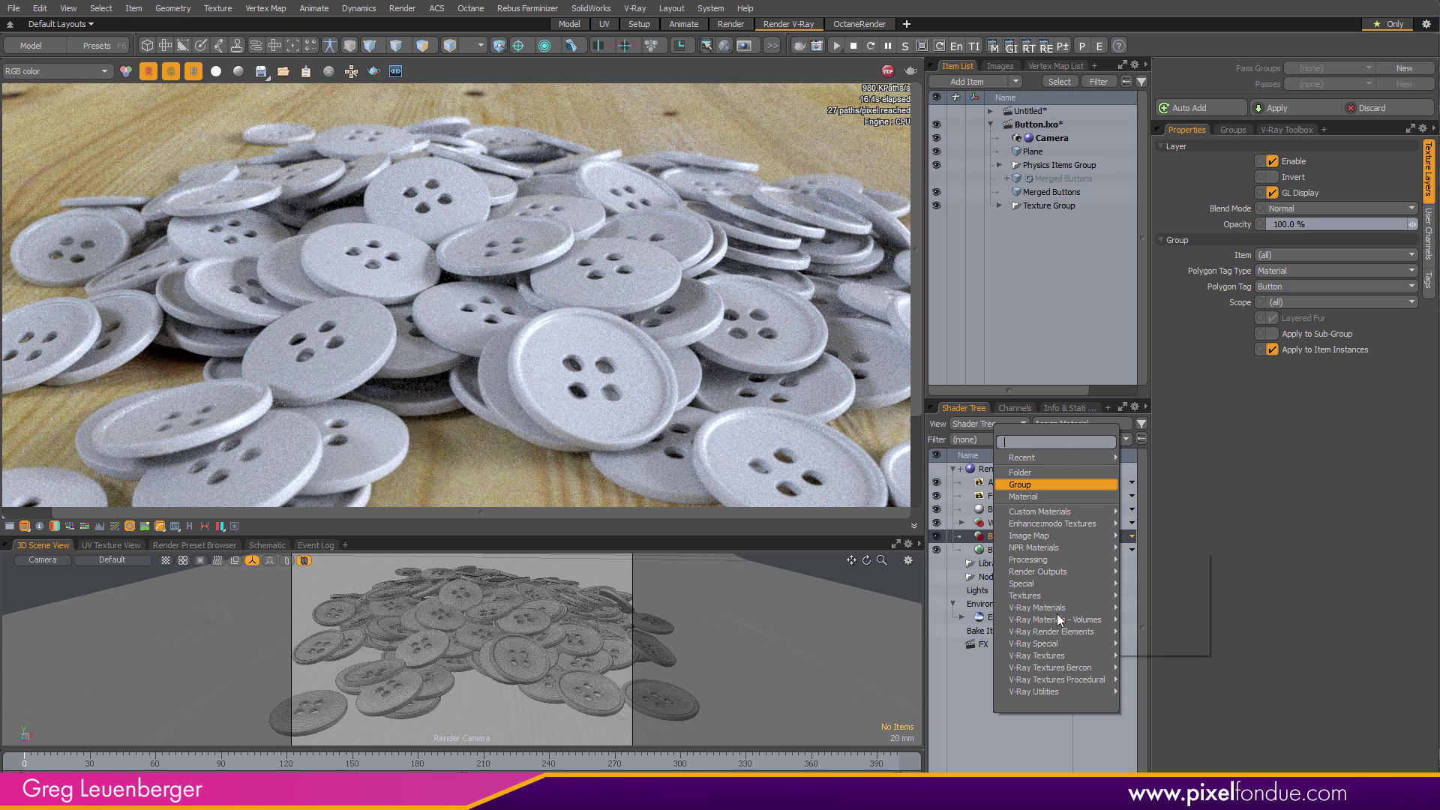
mouse_move(1048, 609)
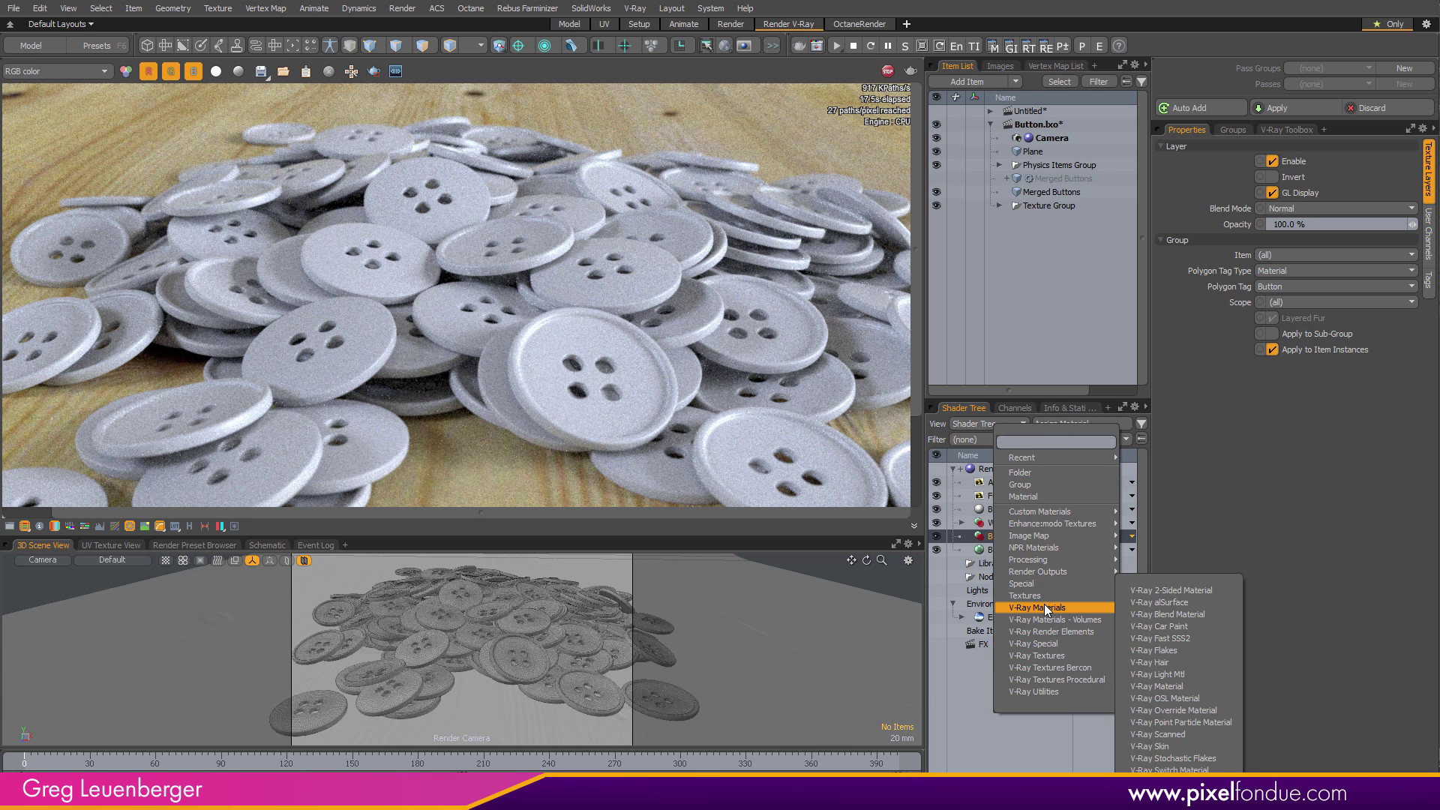
click(1172, 769)
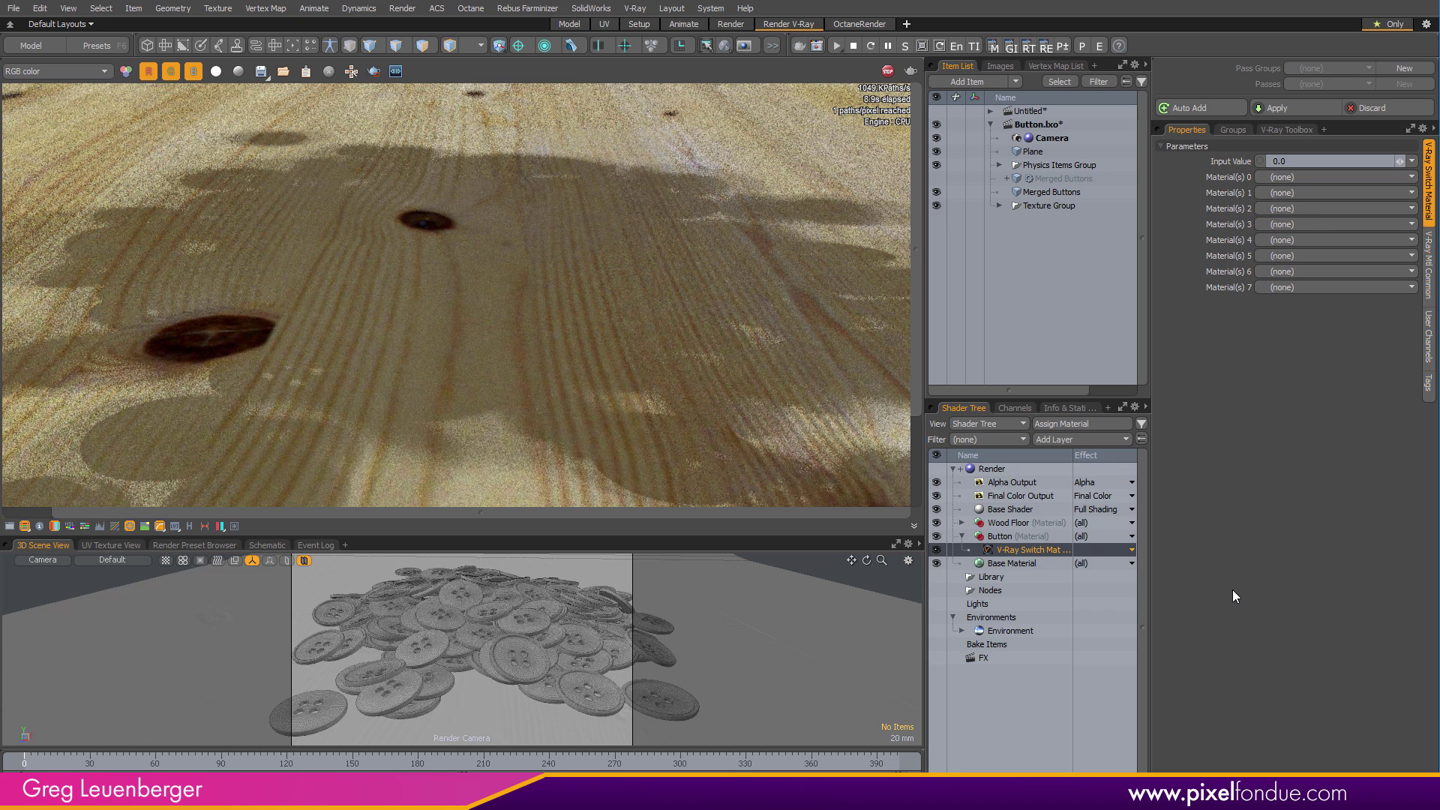
Show the schematic with more room and place the V-Ray Switch Material in it as a node
click(267, 545)
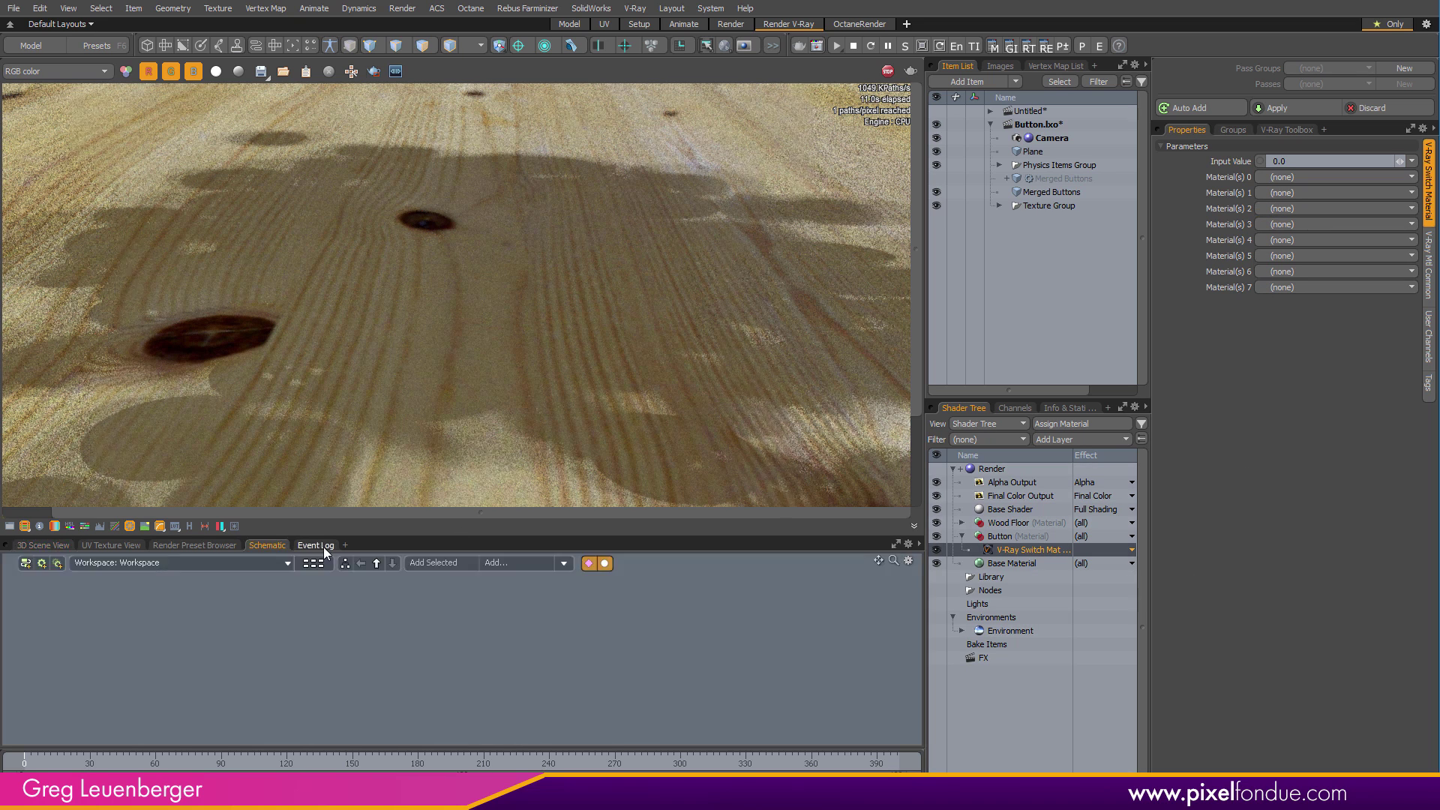
drag(587, 536, 587, 504)
drag(1005, 548, 677, 610)
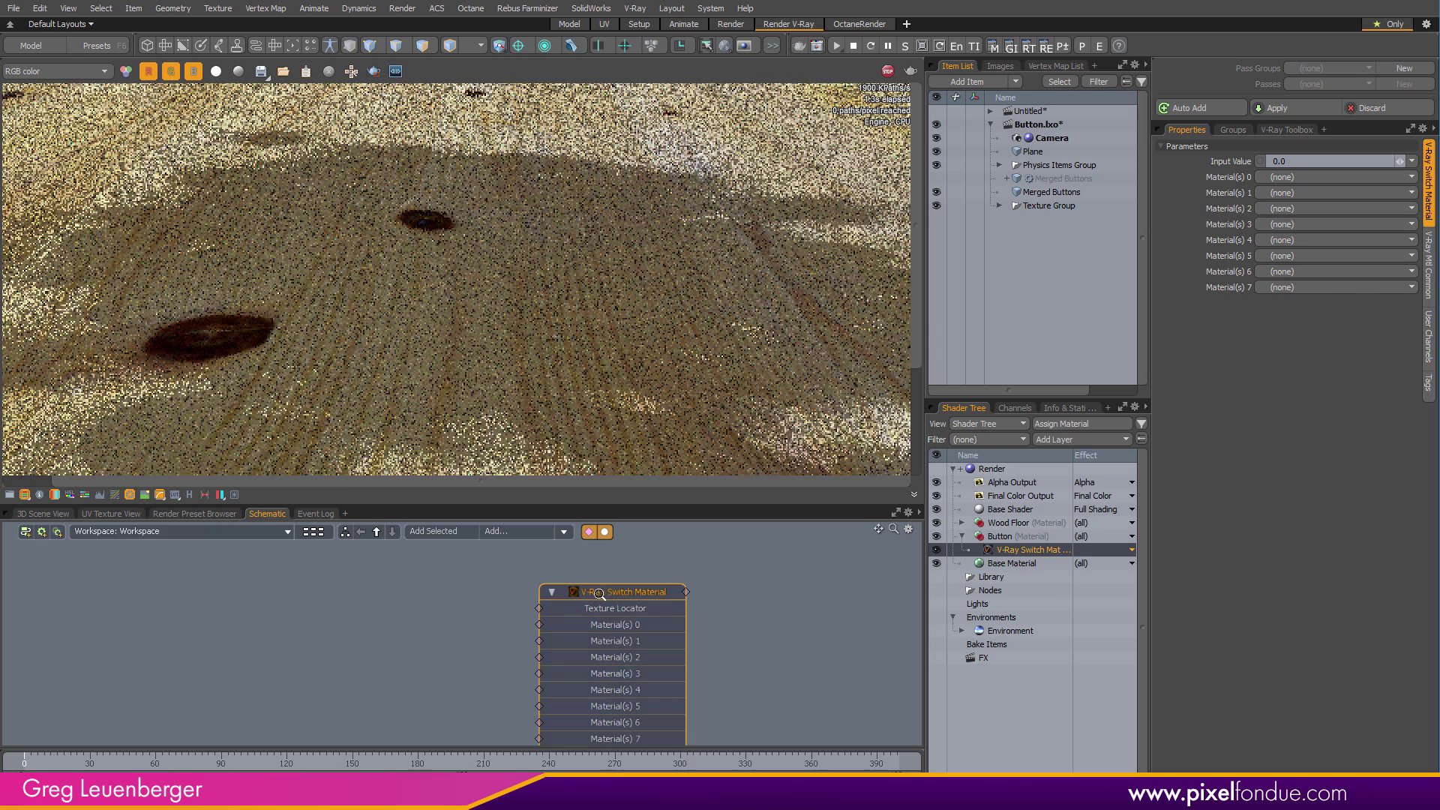
Add a V-Ray Material node to the schematic and connect its output to Material(s) 0 of the switch material
scroll(597, 593, up, 3)
click(509, 533)
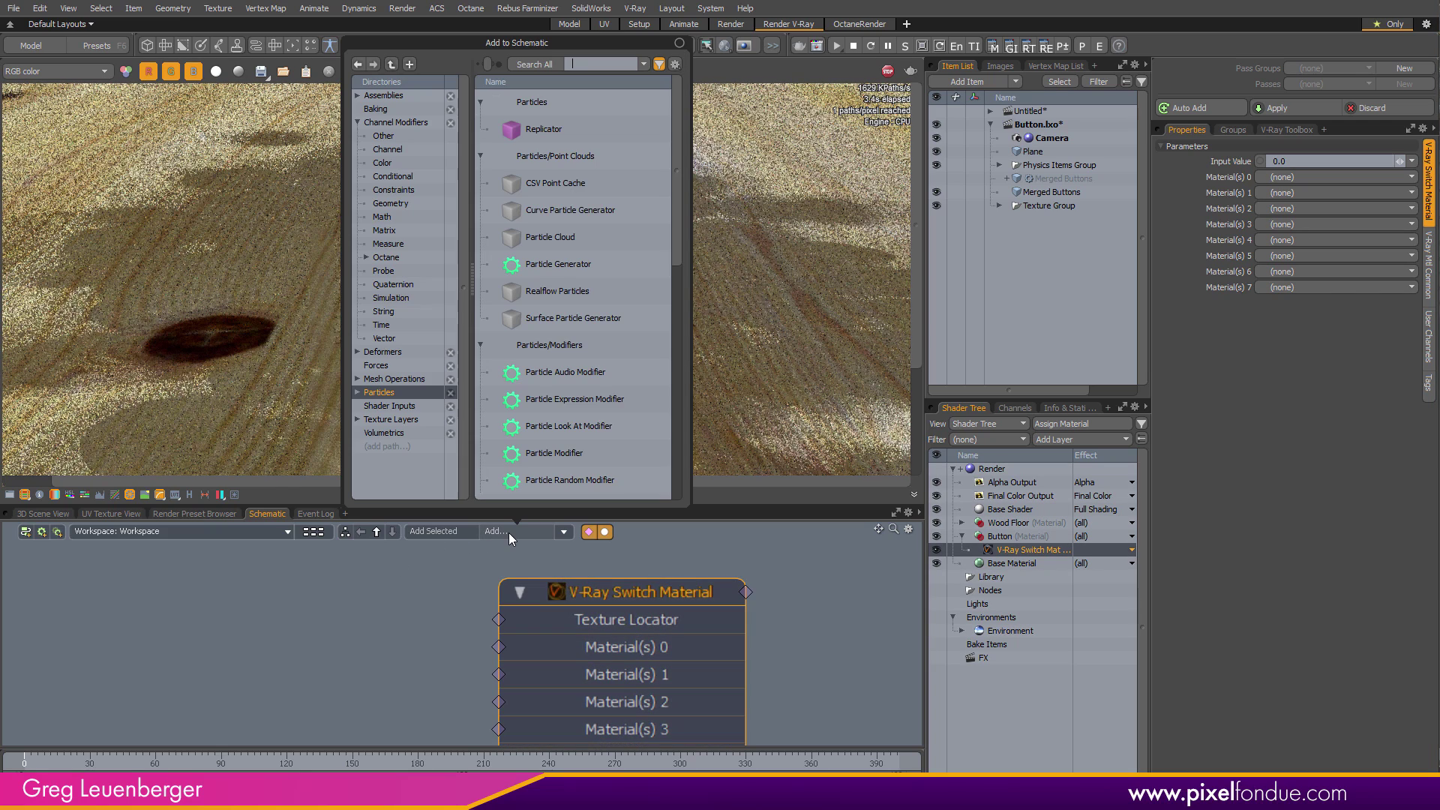
text(v-ray)
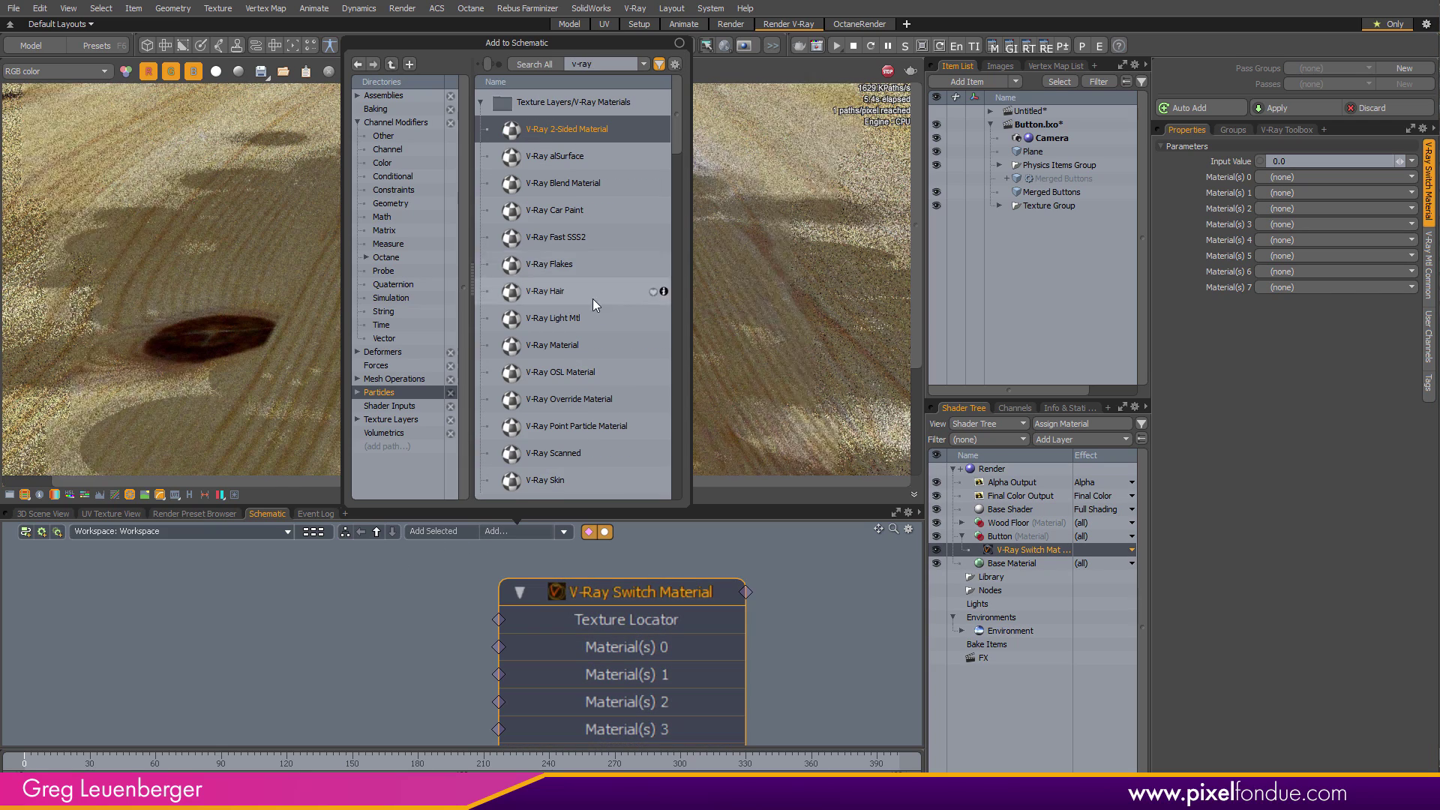
double_click(553, 347)
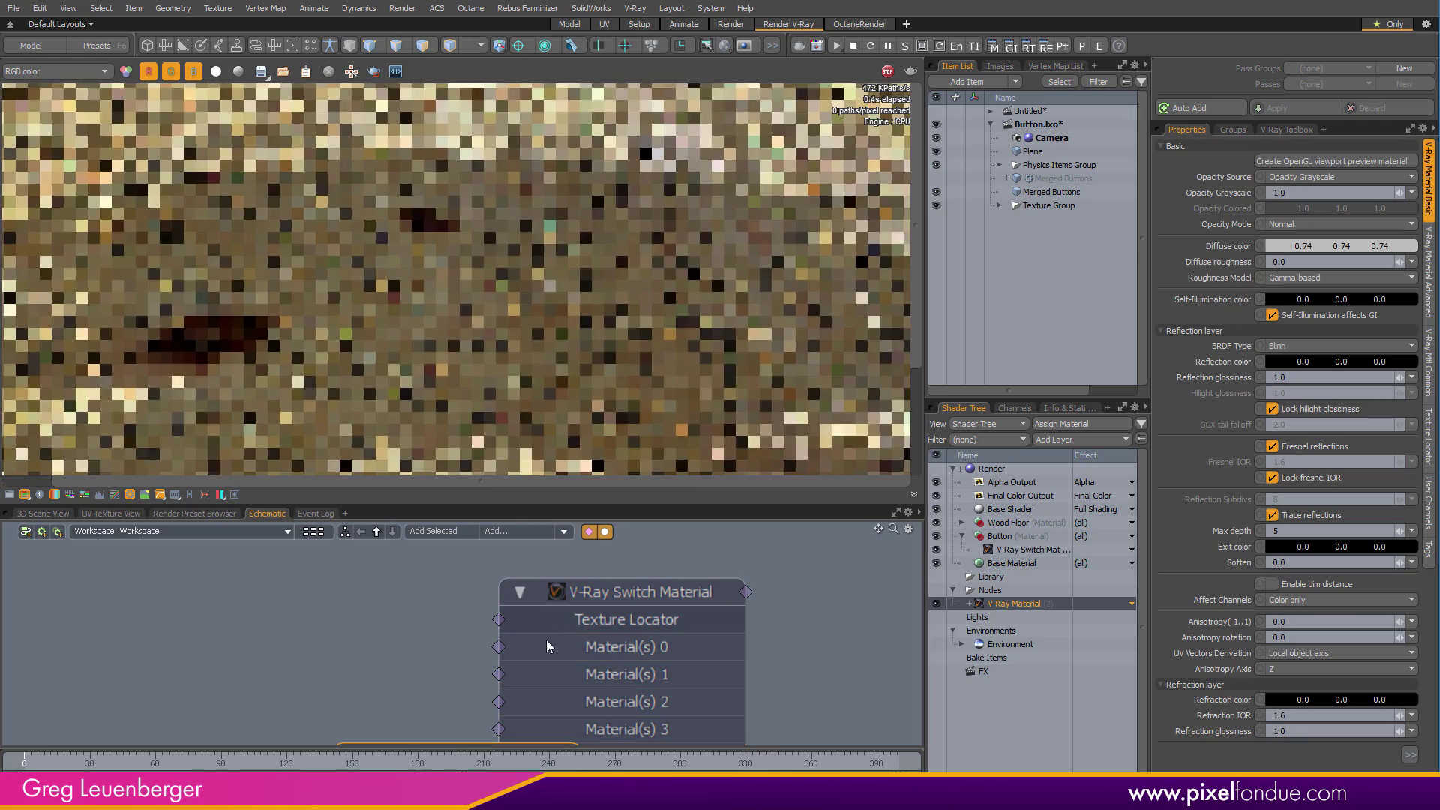
scroll(541, 623, down, 3)
alt+drag(541, 623, 659, 573)
scroll(483, 570, up, 1)
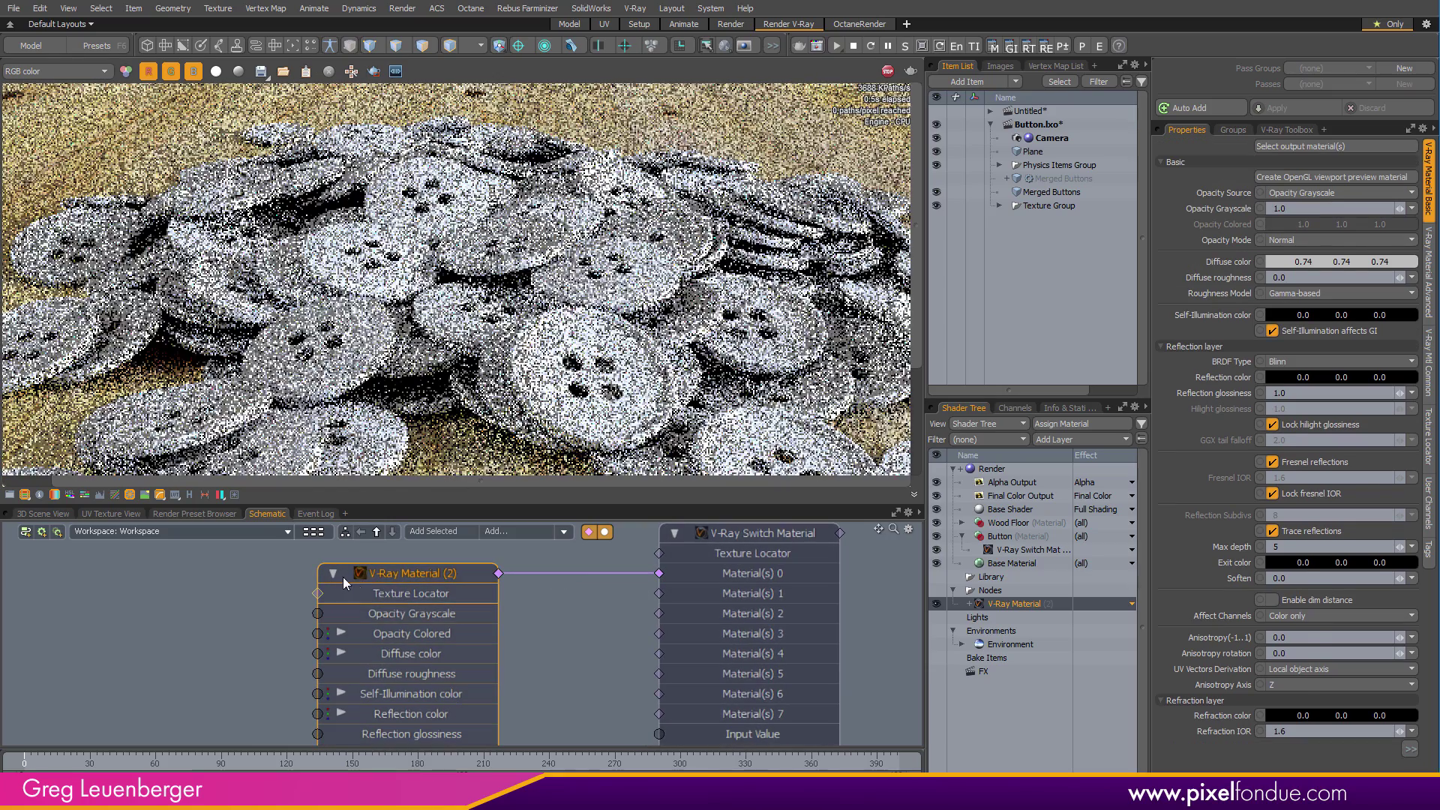
Collapse the V-Ray Material node and rename it Plastics
click(334, 573)
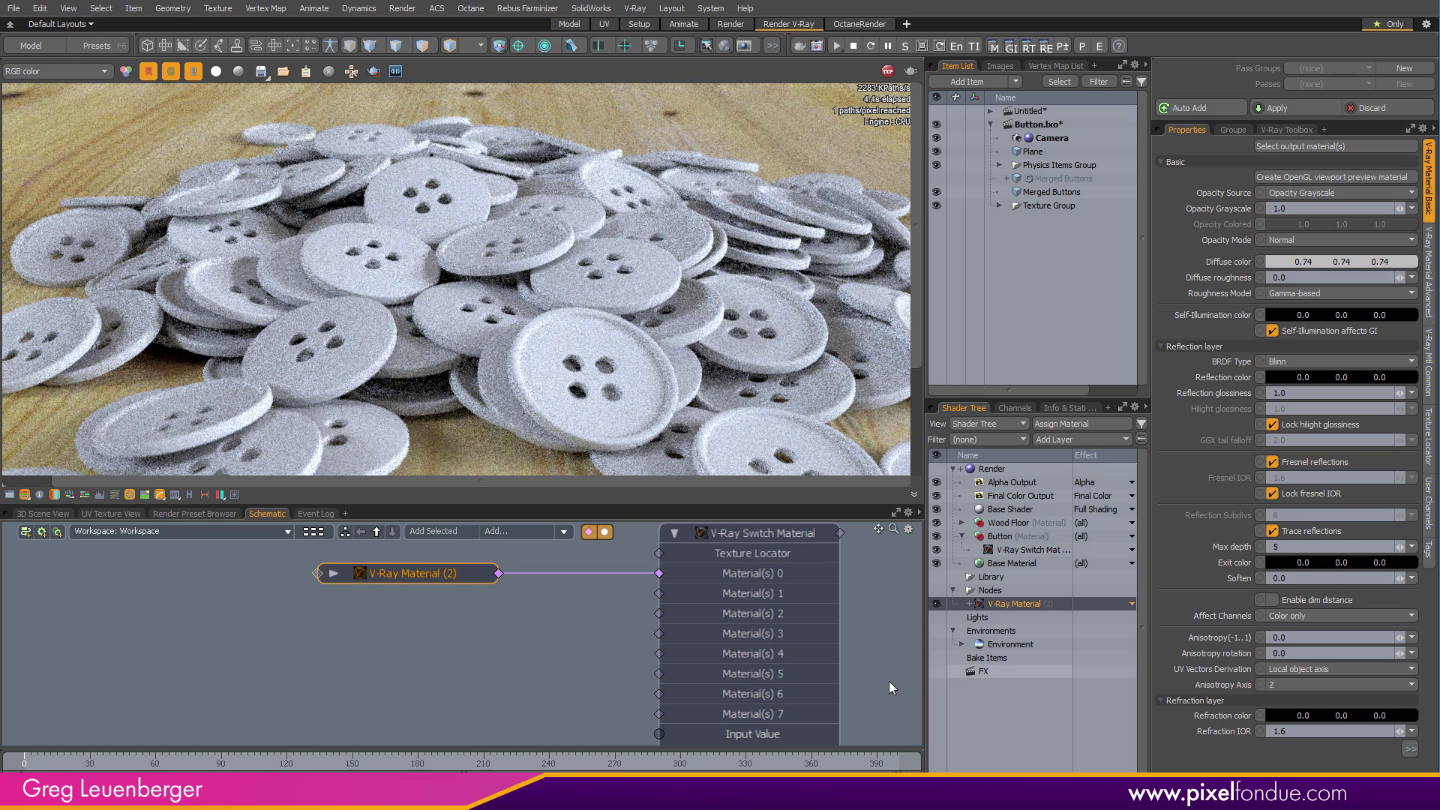
double_click(1018, 604)
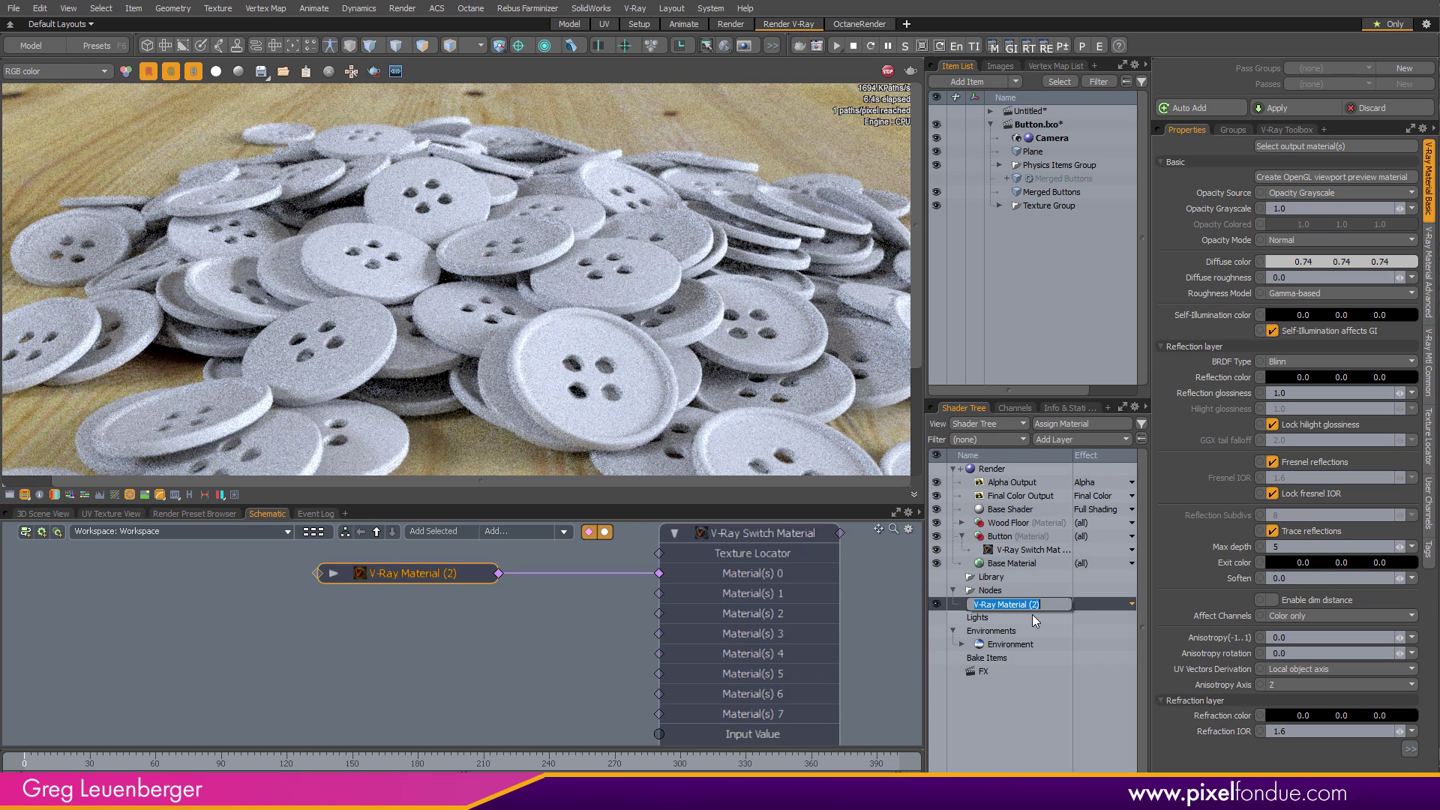
text(Plastics)
key(Return)
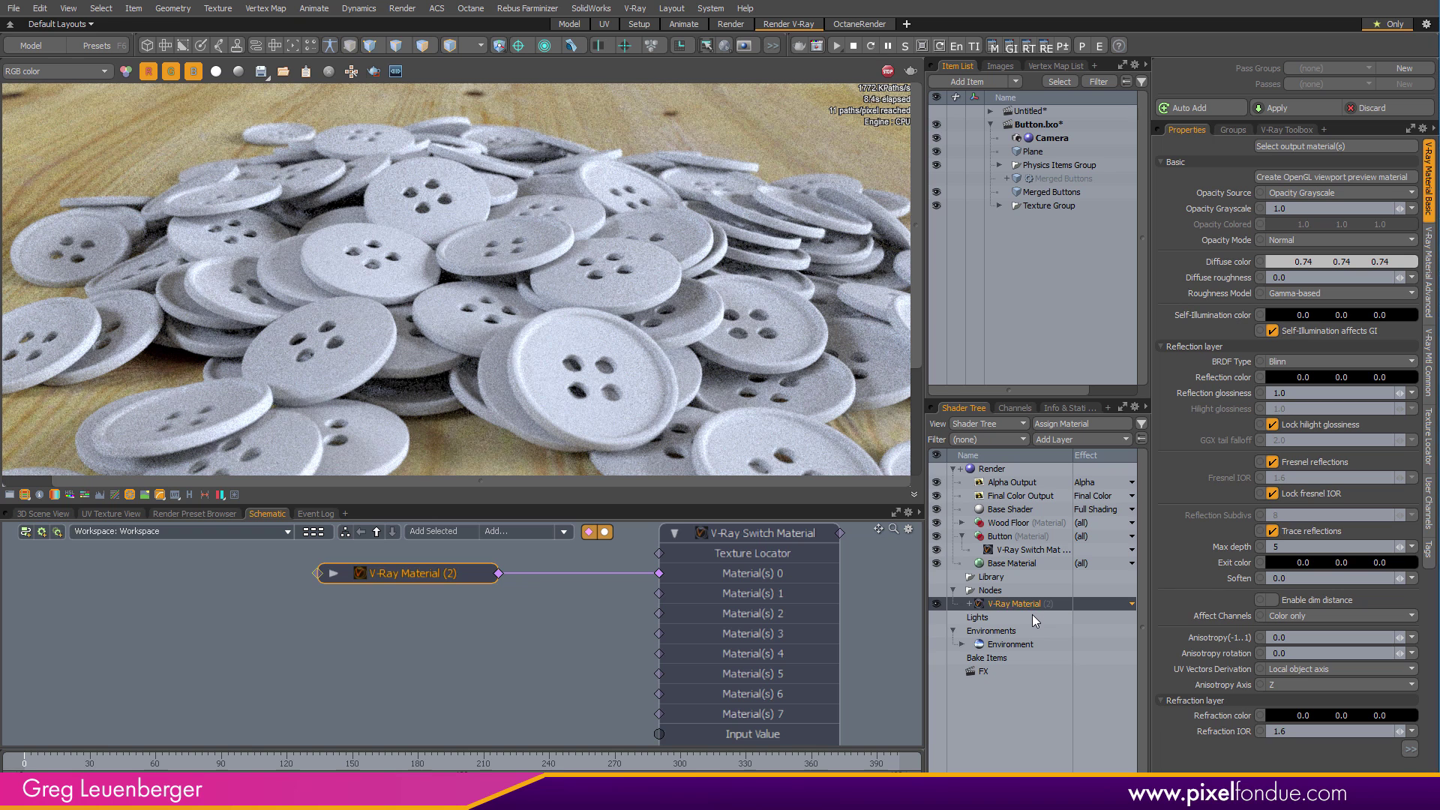
click(517, 538)
click(451, 623)
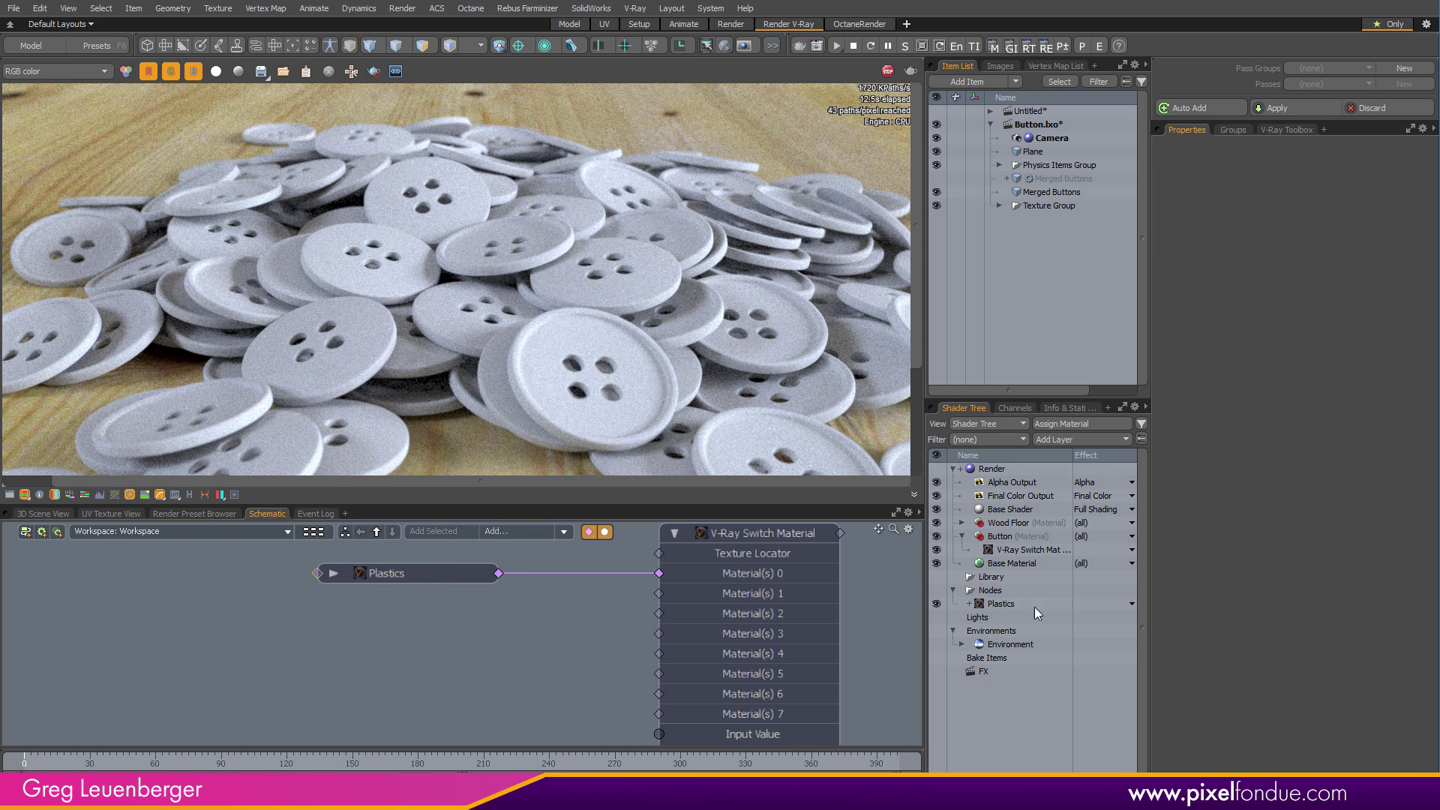
Duplicate the Plastics material and move the copy's connection to Material(s) 1 of the switch material
click(1006, 591)
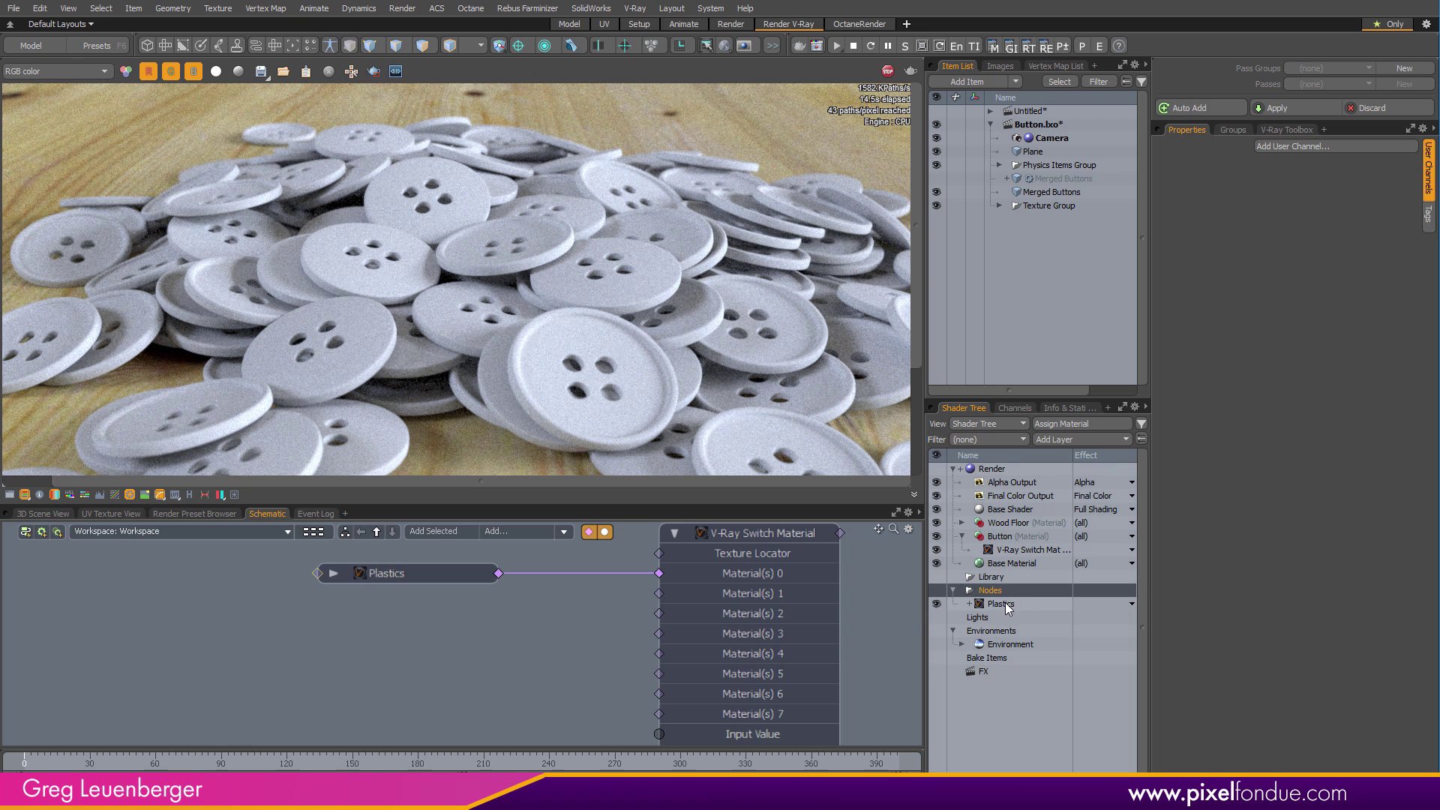
click(1001, 604)
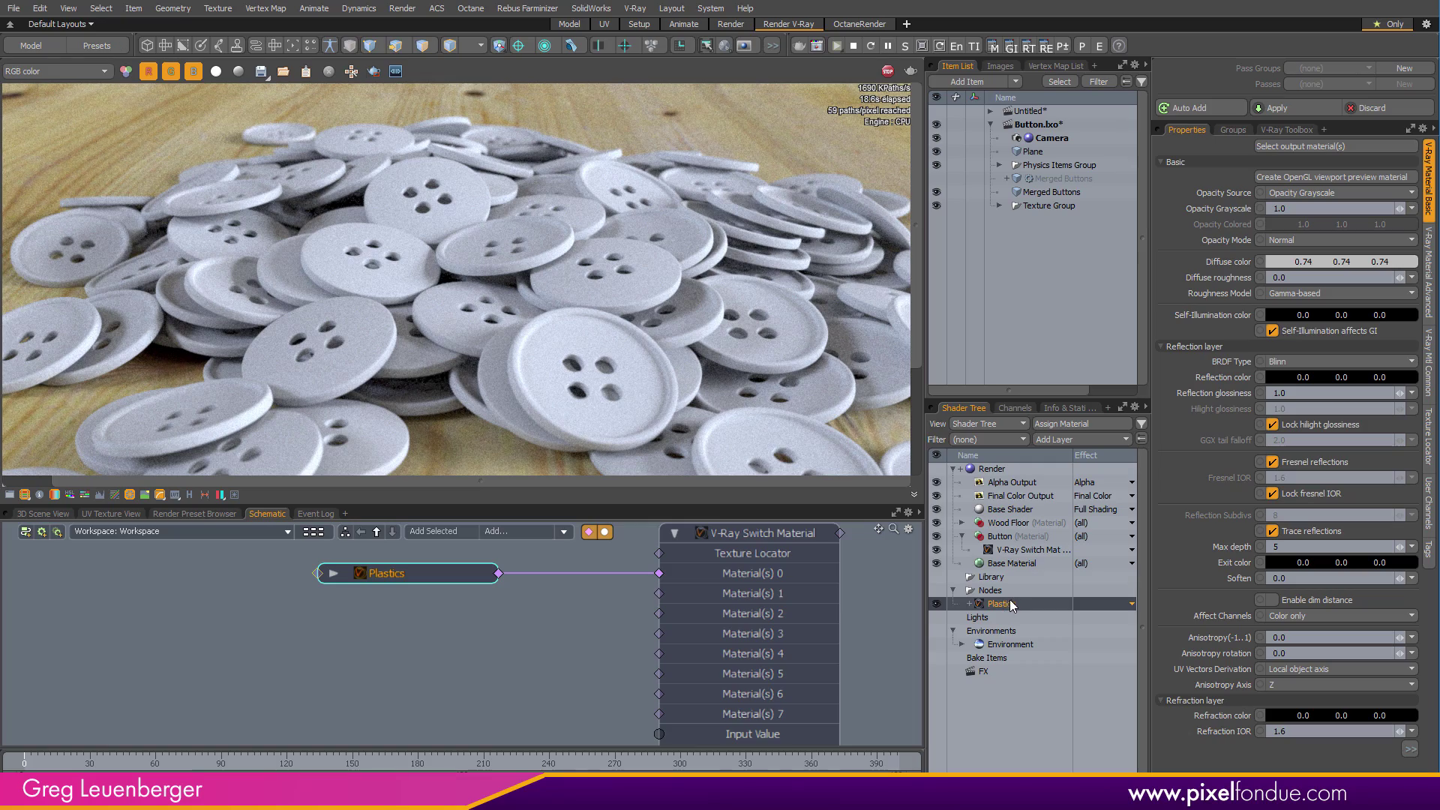
key(ctrl+d)
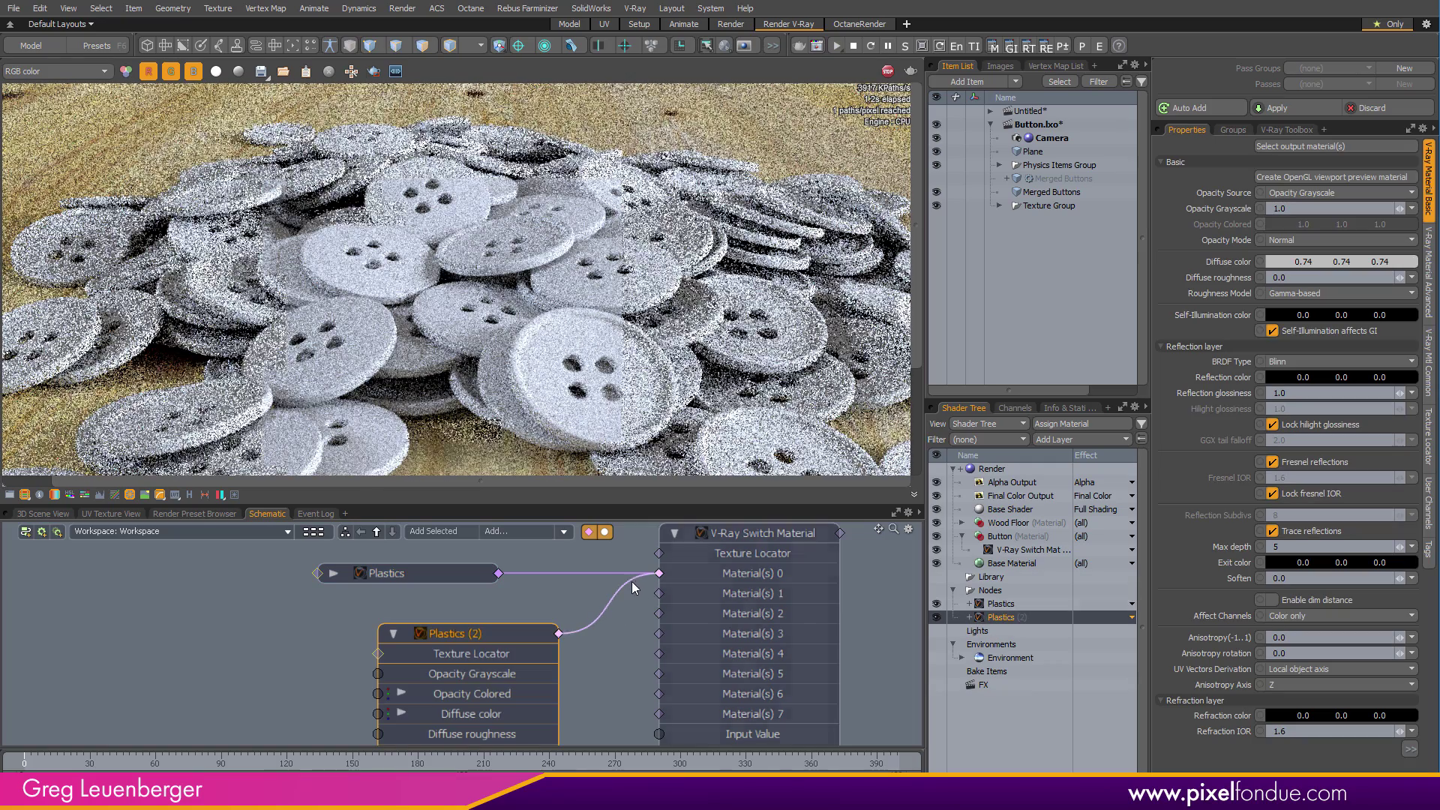
drag(608, 603, 666, 595)
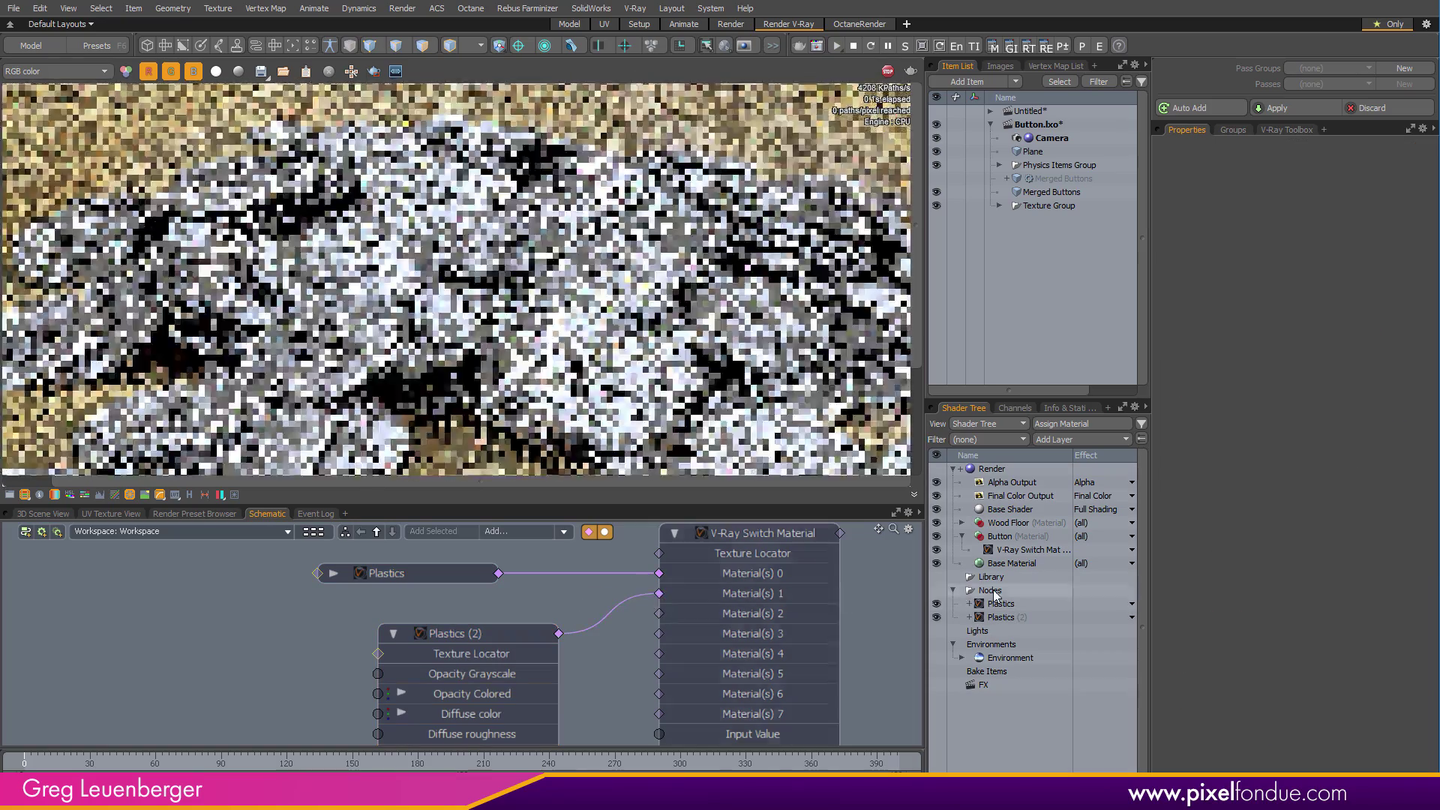
Rename the duplicated material Metals, collapse its node and align it beneath Plastics
click(1004, 617)
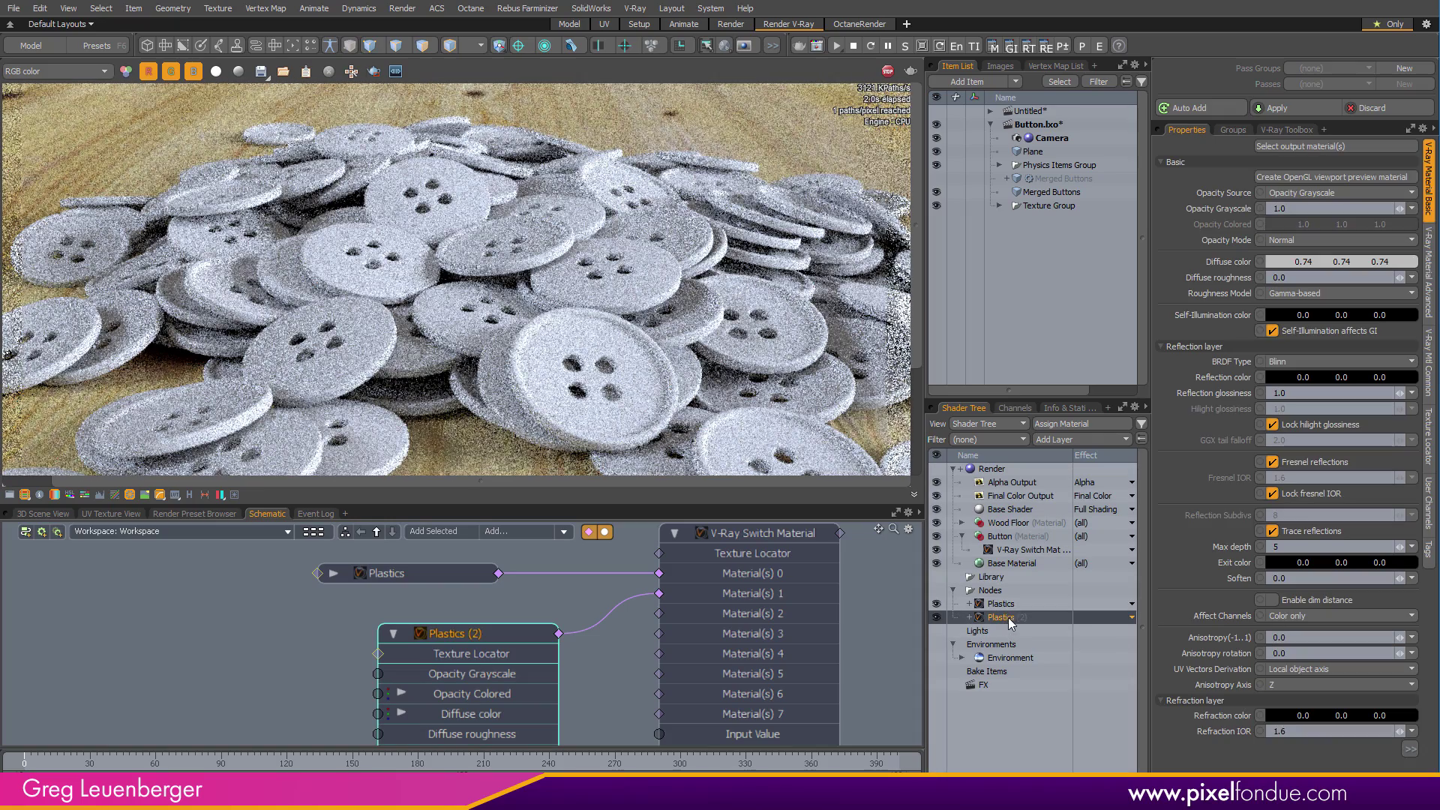
double_click(1001, 618)
text(Metals)
key(Return)
click(393, 634)
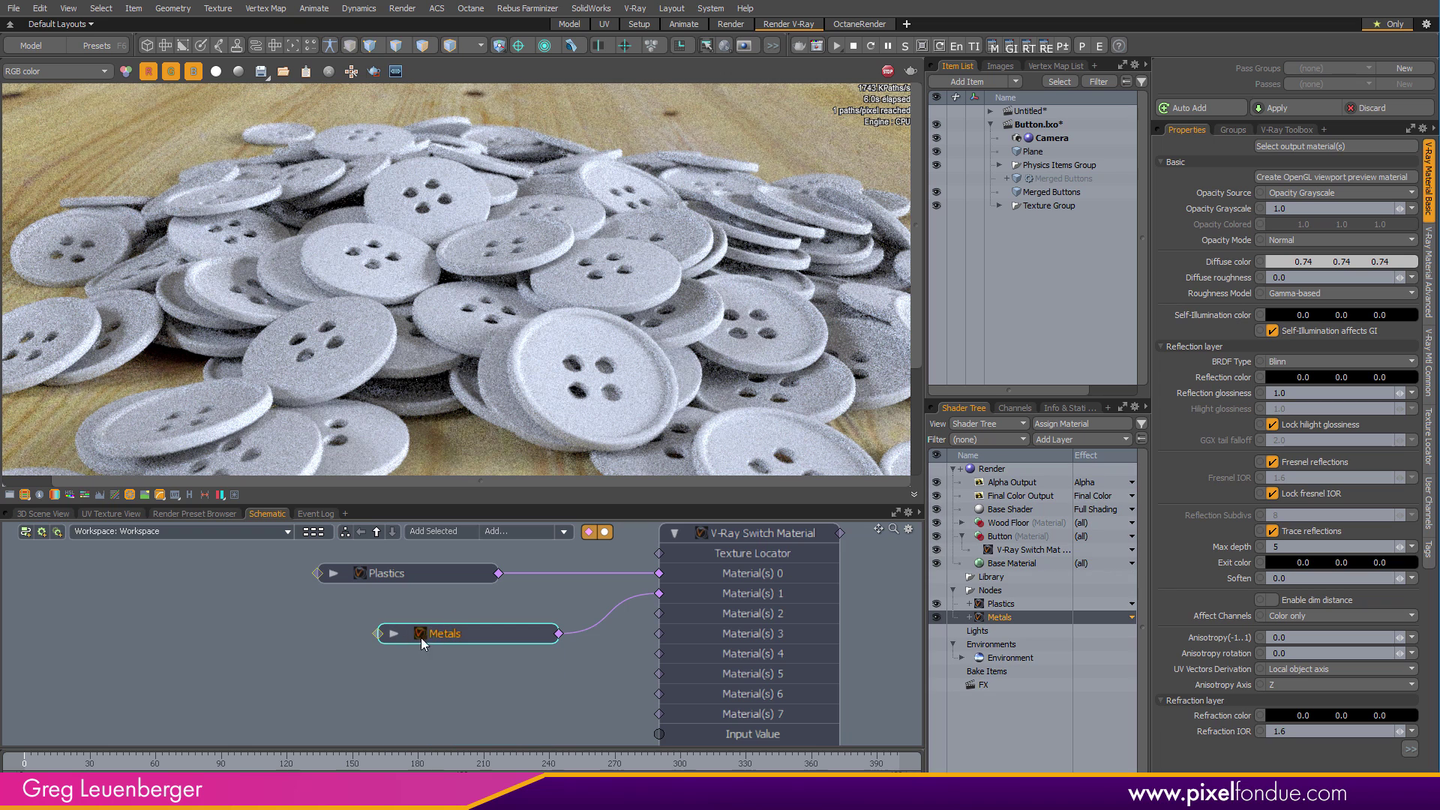
drag(434, 636, 402, 628)
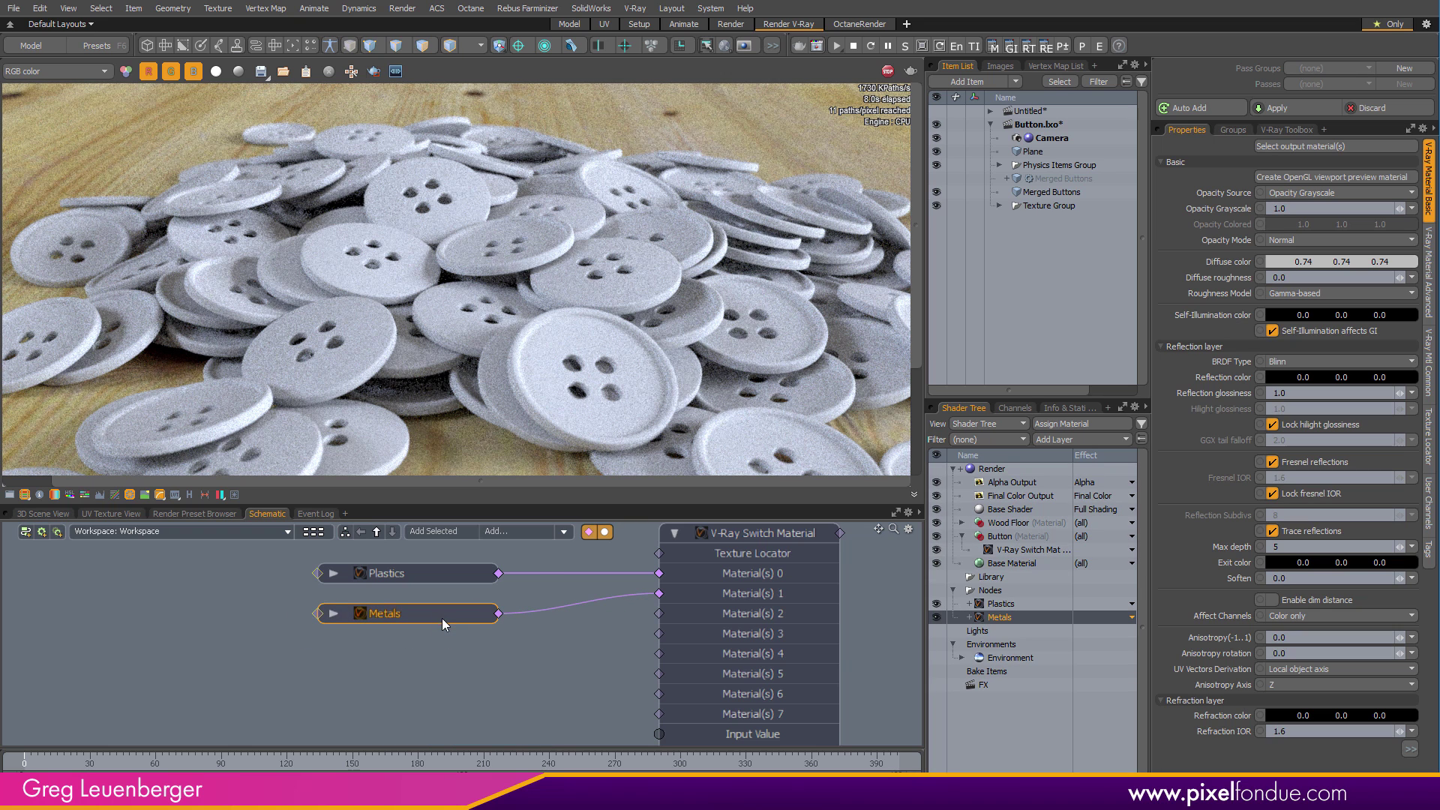
click(489, 690)
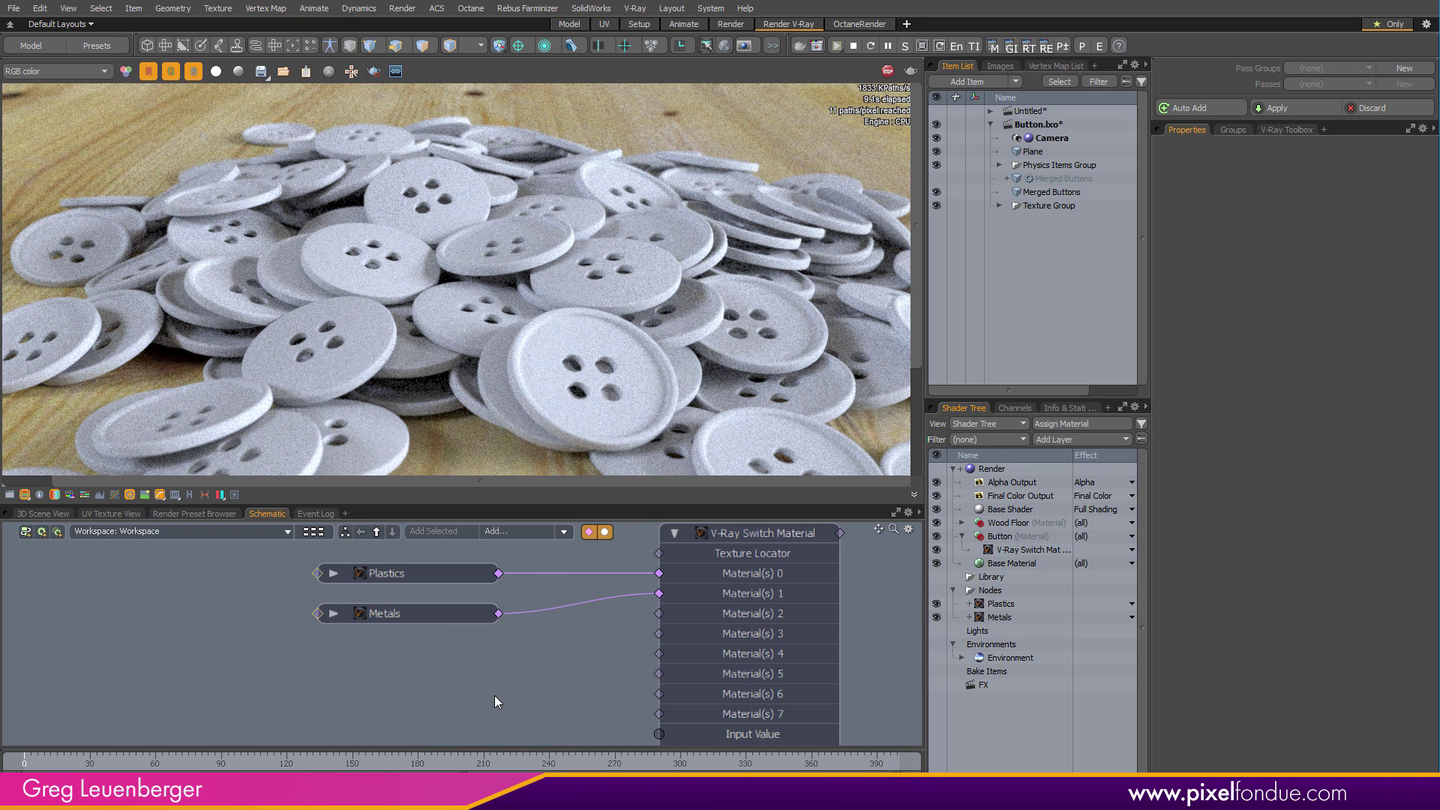
Duplicate the Metals material and rename the copy Glass
click(449, 614)
click(1000, 605)
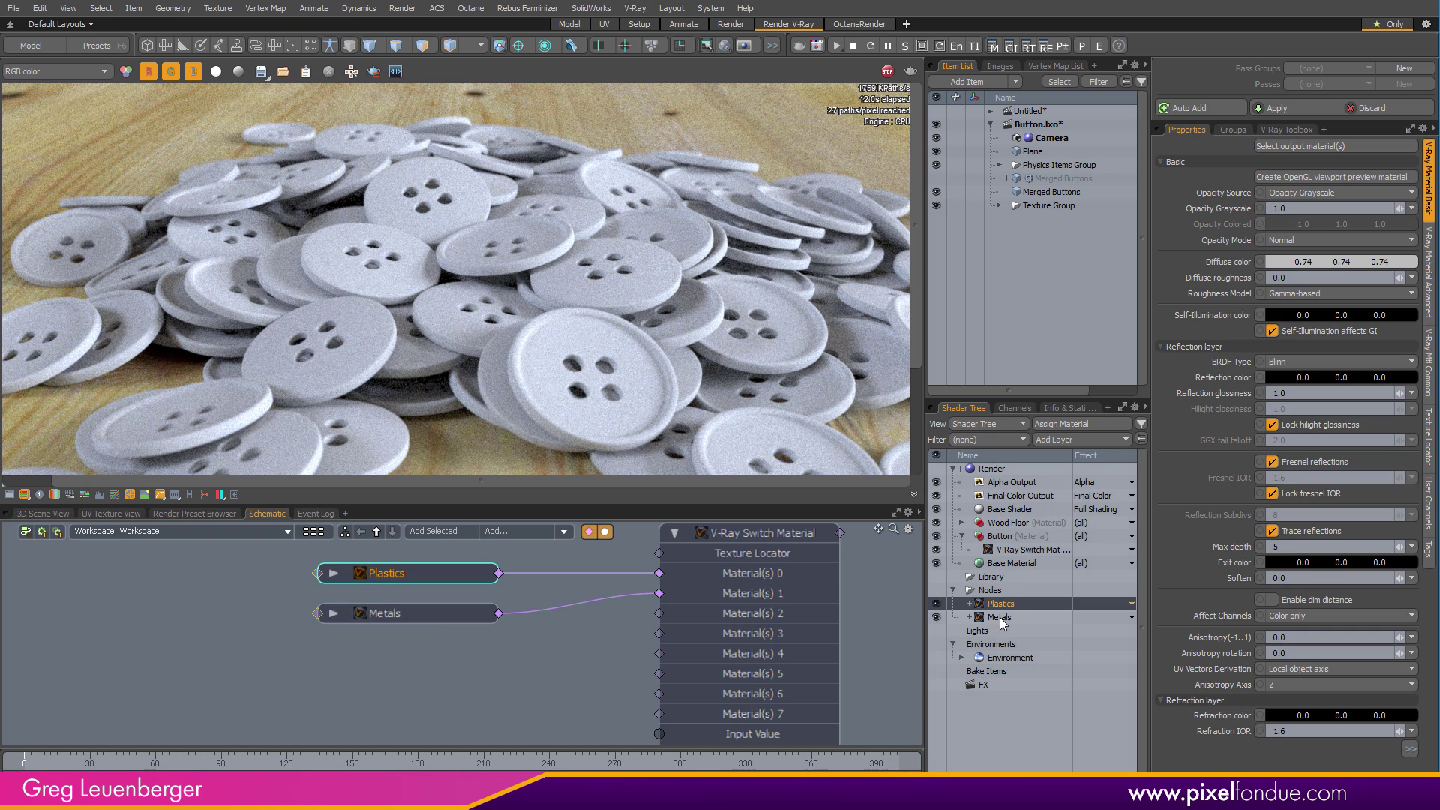
click(999, 617)
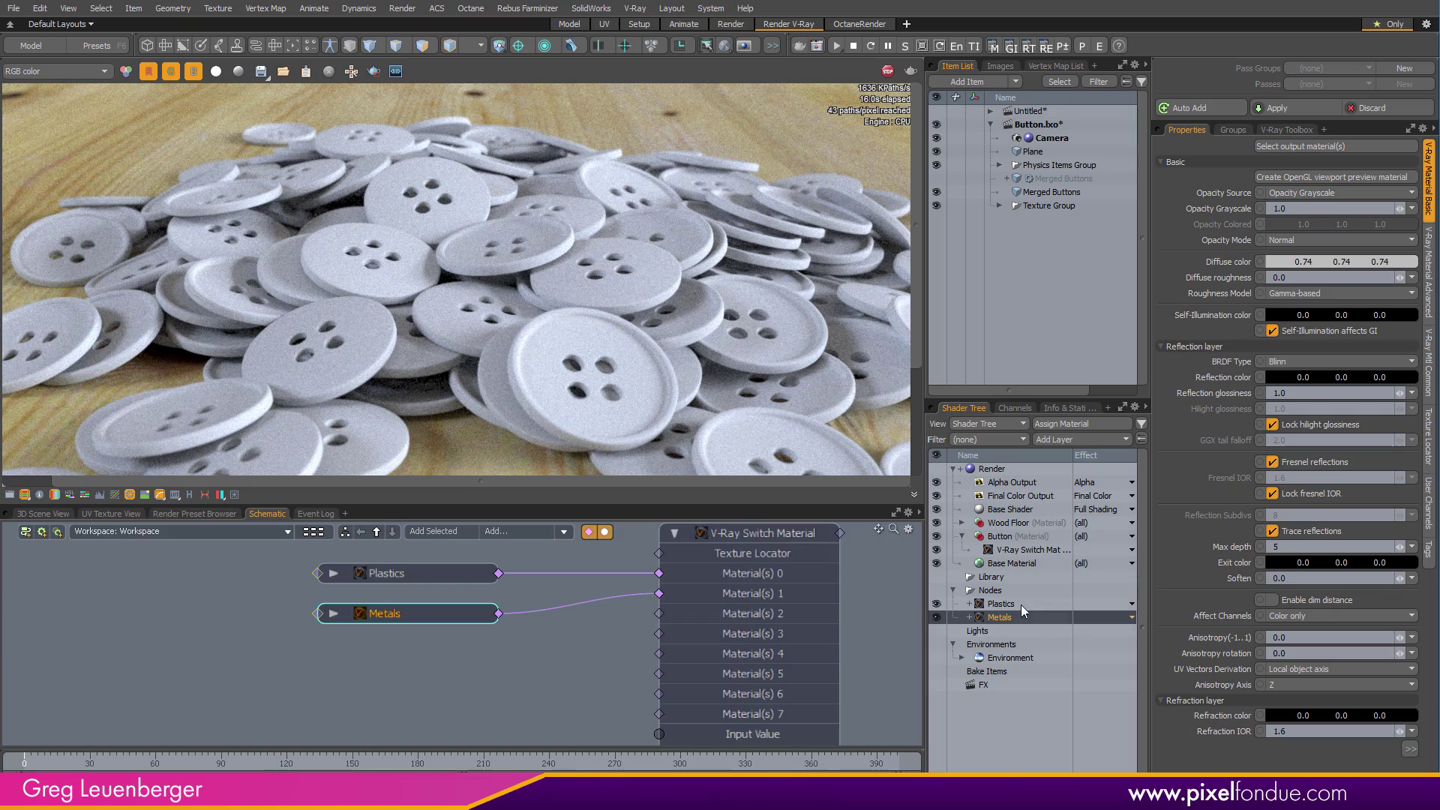
key(ctrl+d)
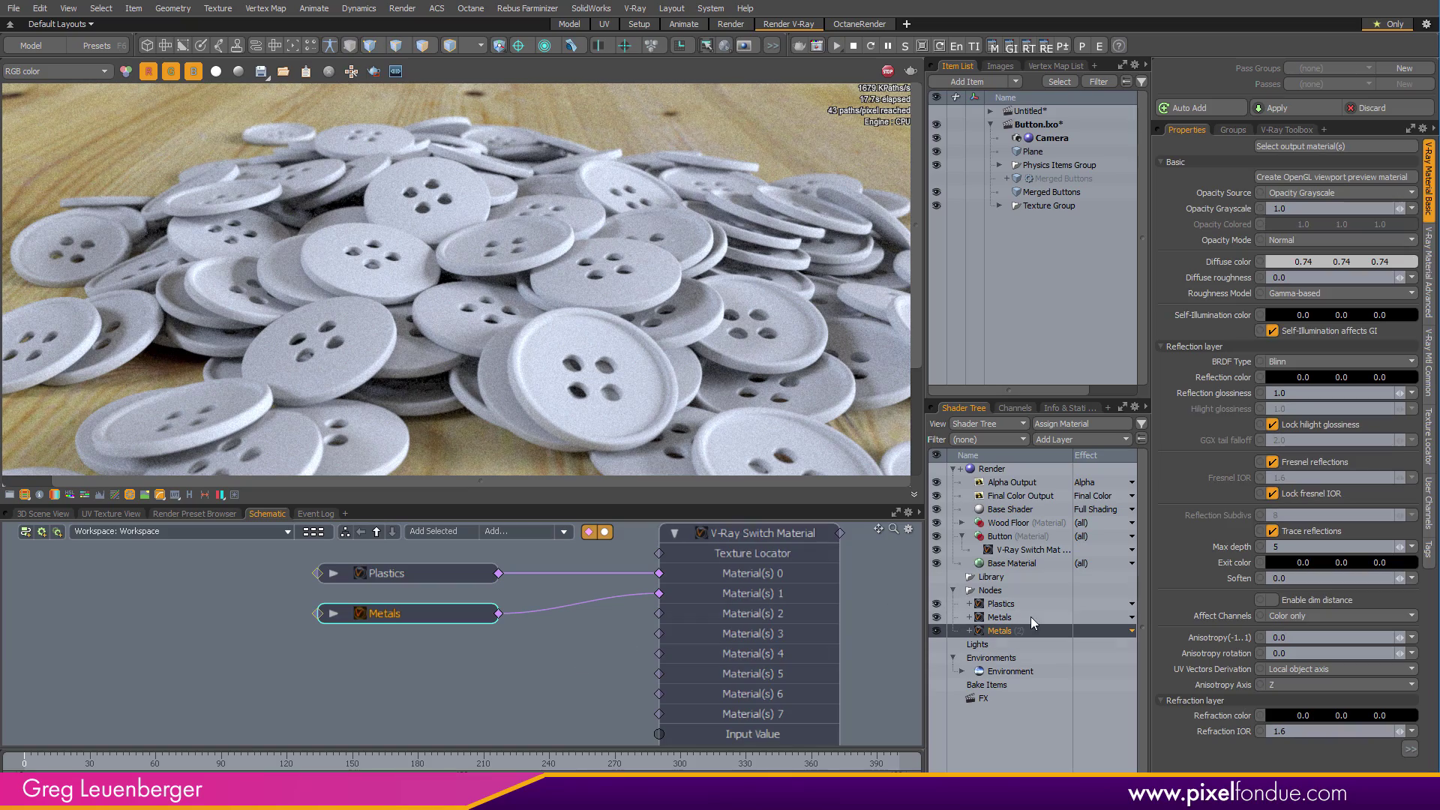
double_click(1007, 630)
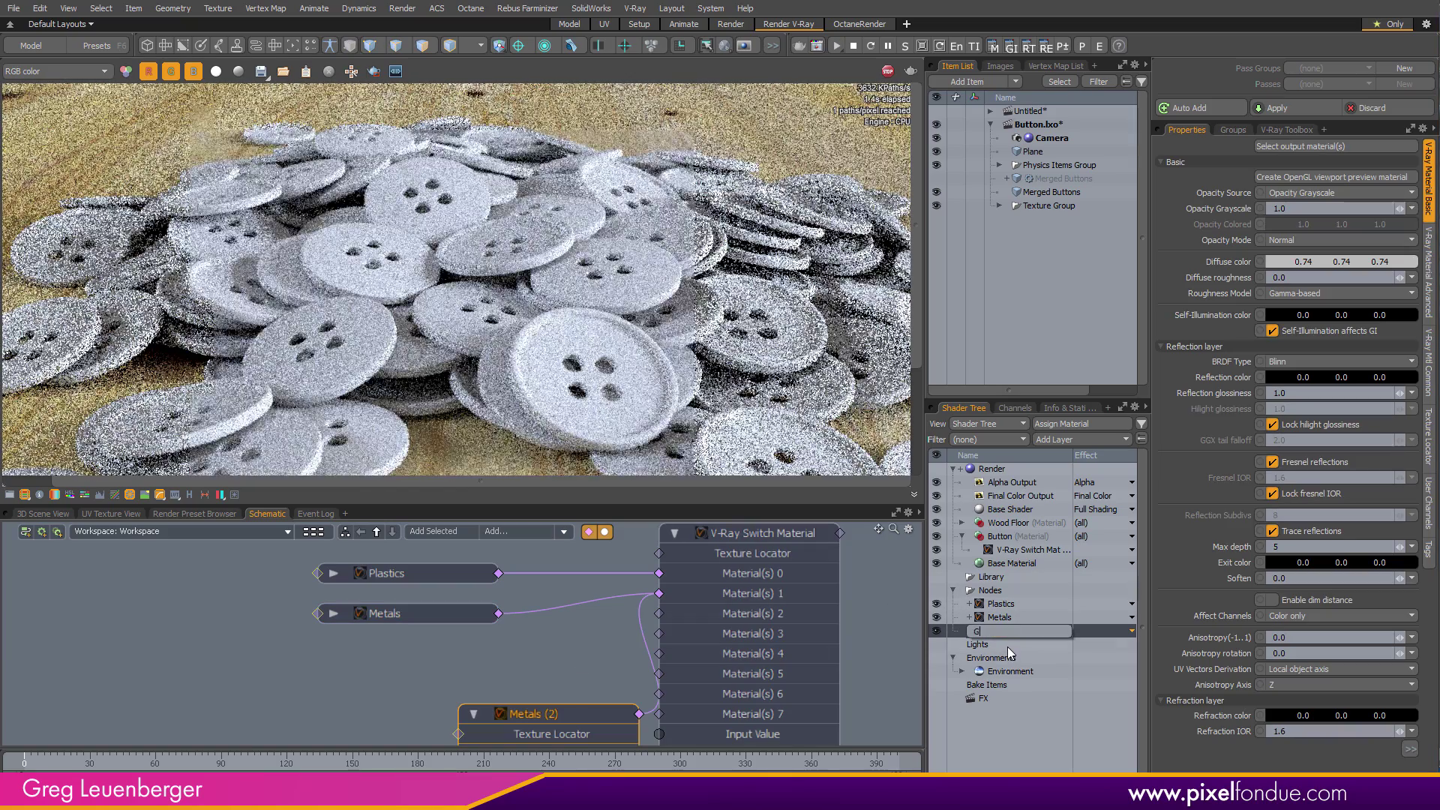
text(Glass)
key(Return)
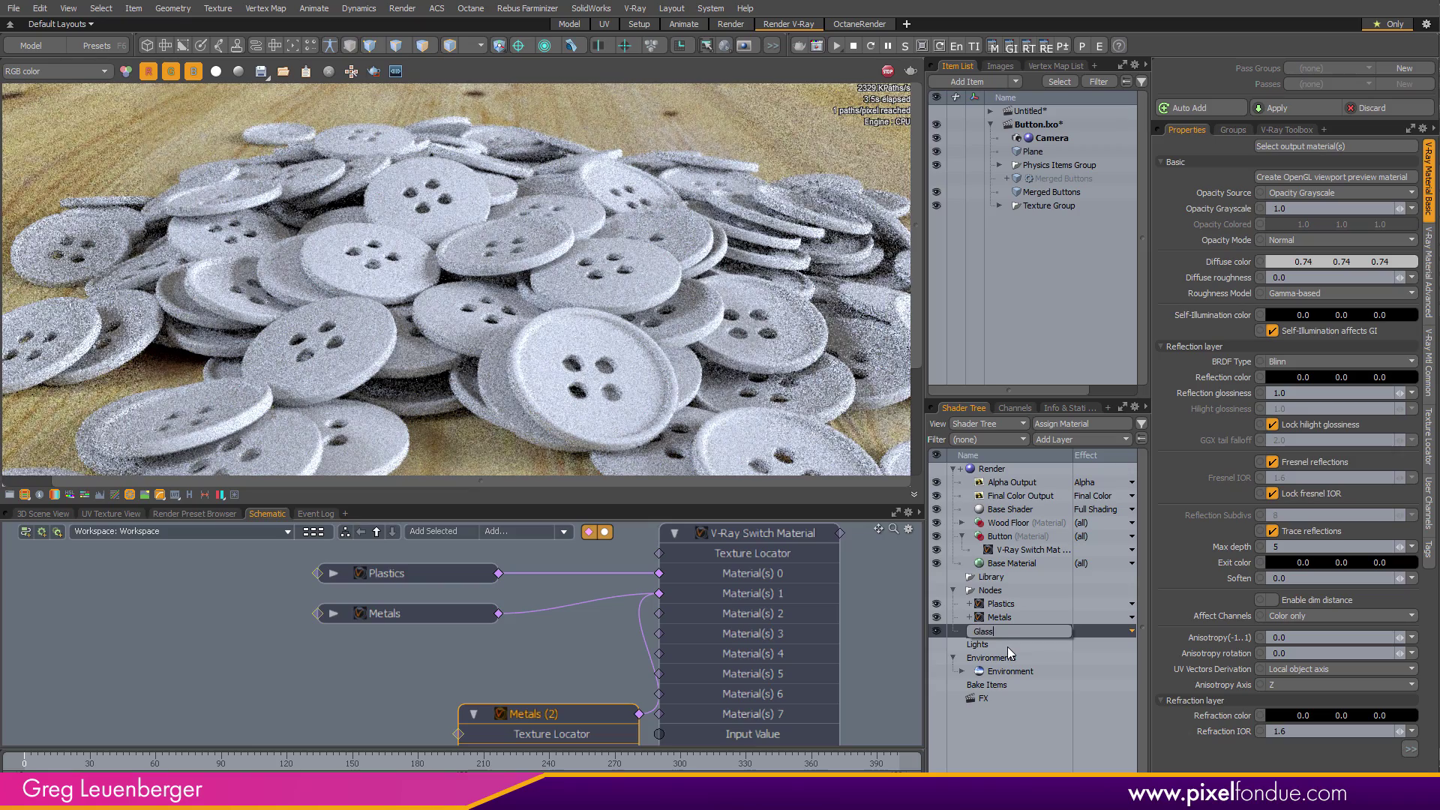
Reconnect Glass to Material(s) 2 of the switch material, then collapse its node and place it below Metals
drag(658, 593, 659, 613)
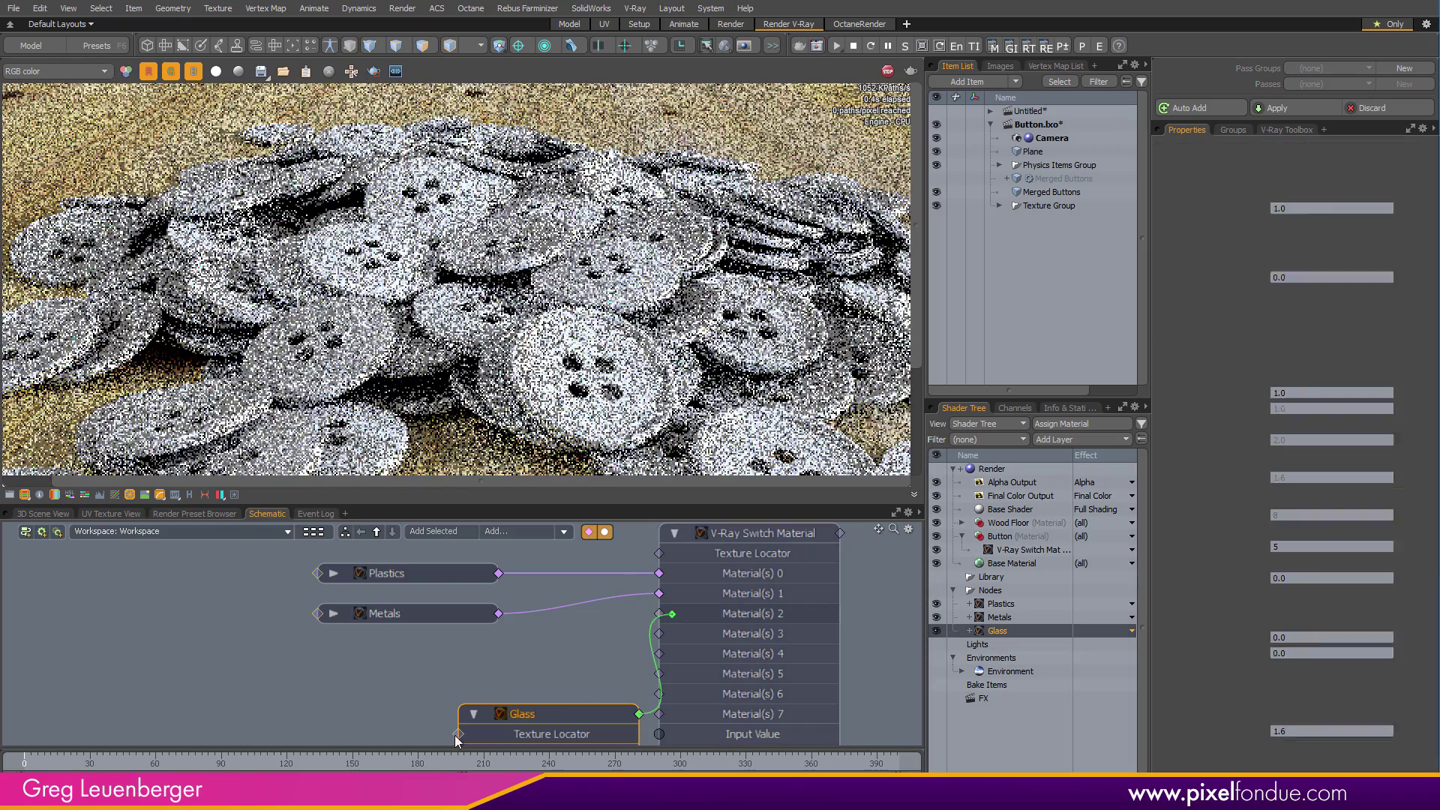
click(474, 714)
drag(502, 715, 363, 655)
Add a V-Ray Car Paint material to the schematic, collapse its node and place it below Glass
scroll(576, 677, down, 3)
click(529, 533)
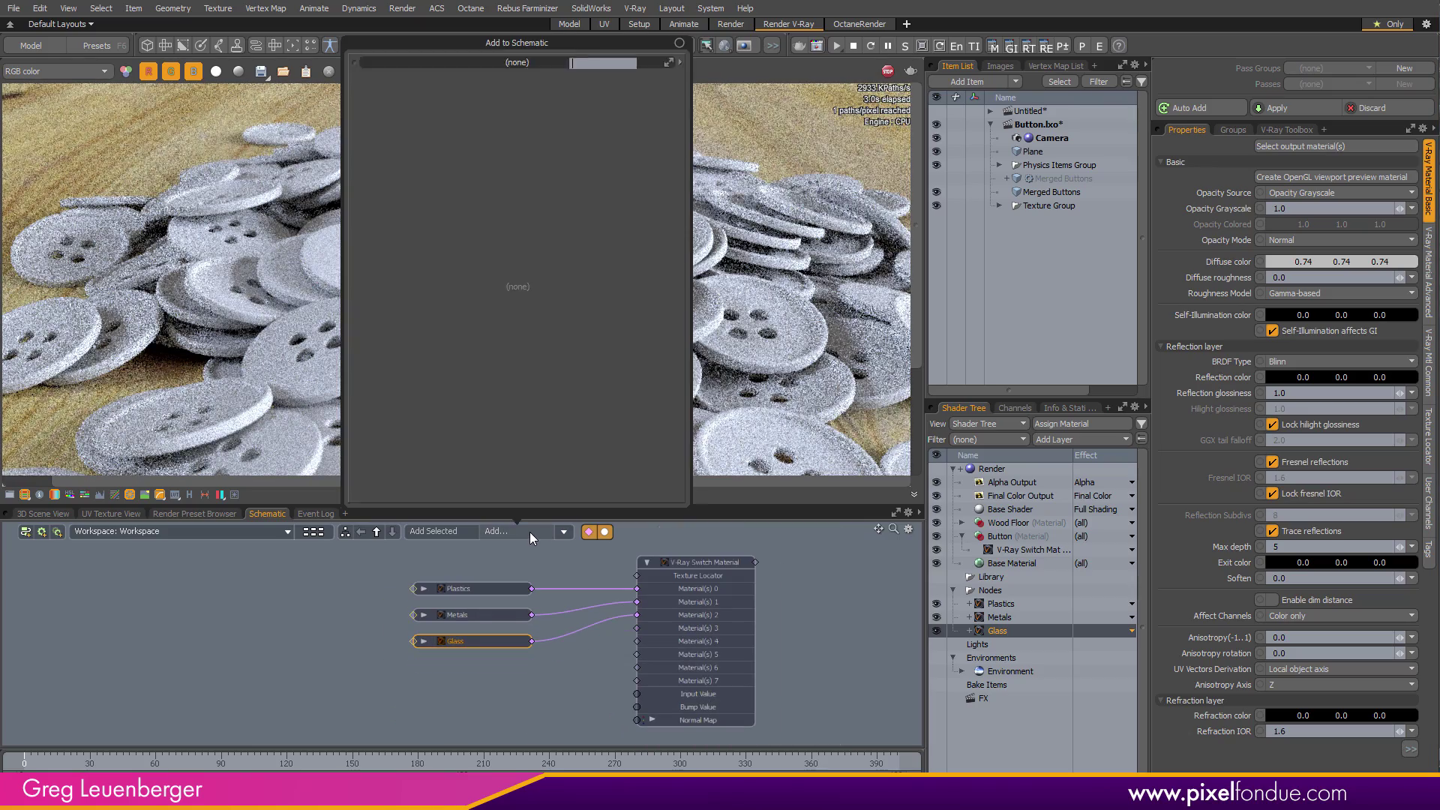
text(v-ray)
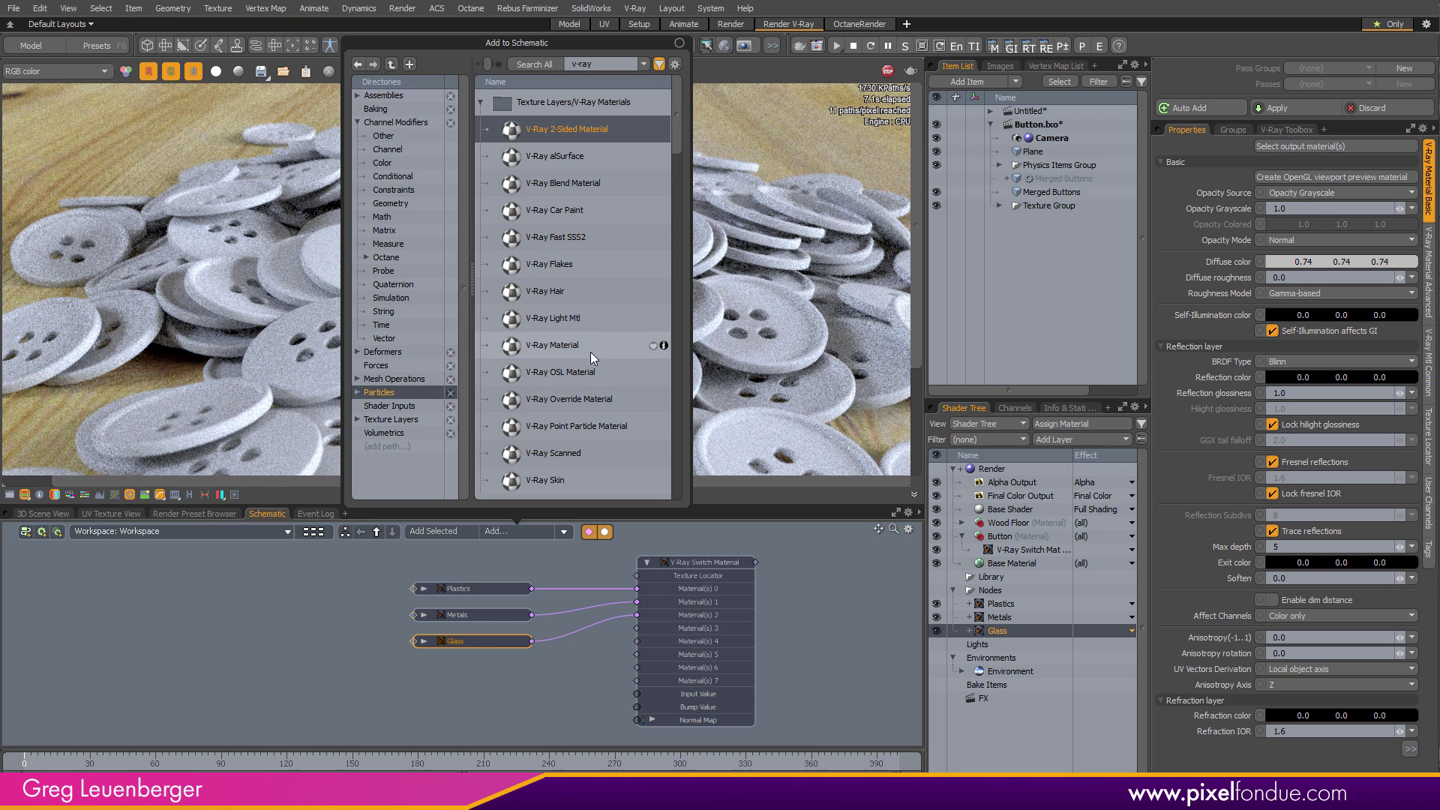
click(575, 215)
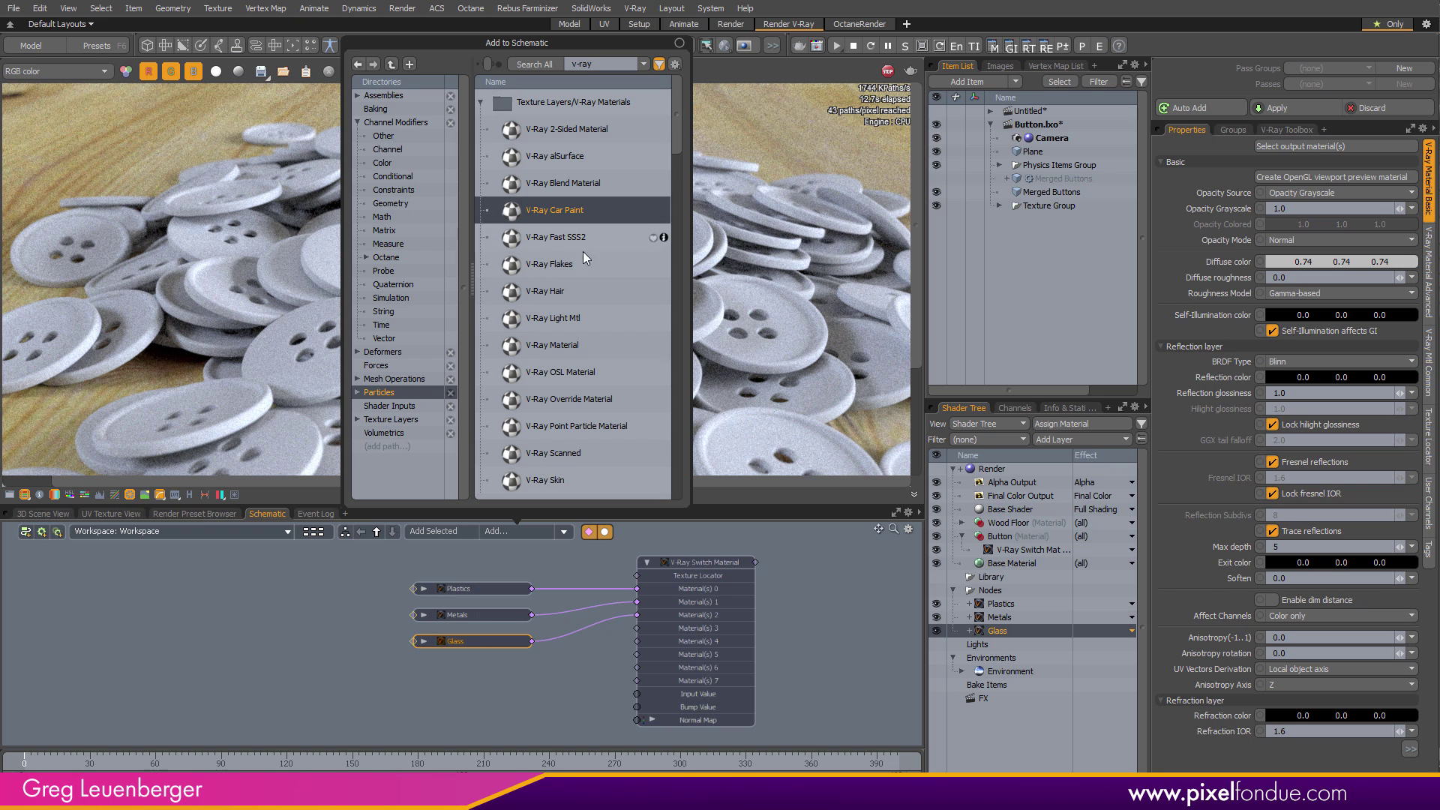
double_click(558, 218)
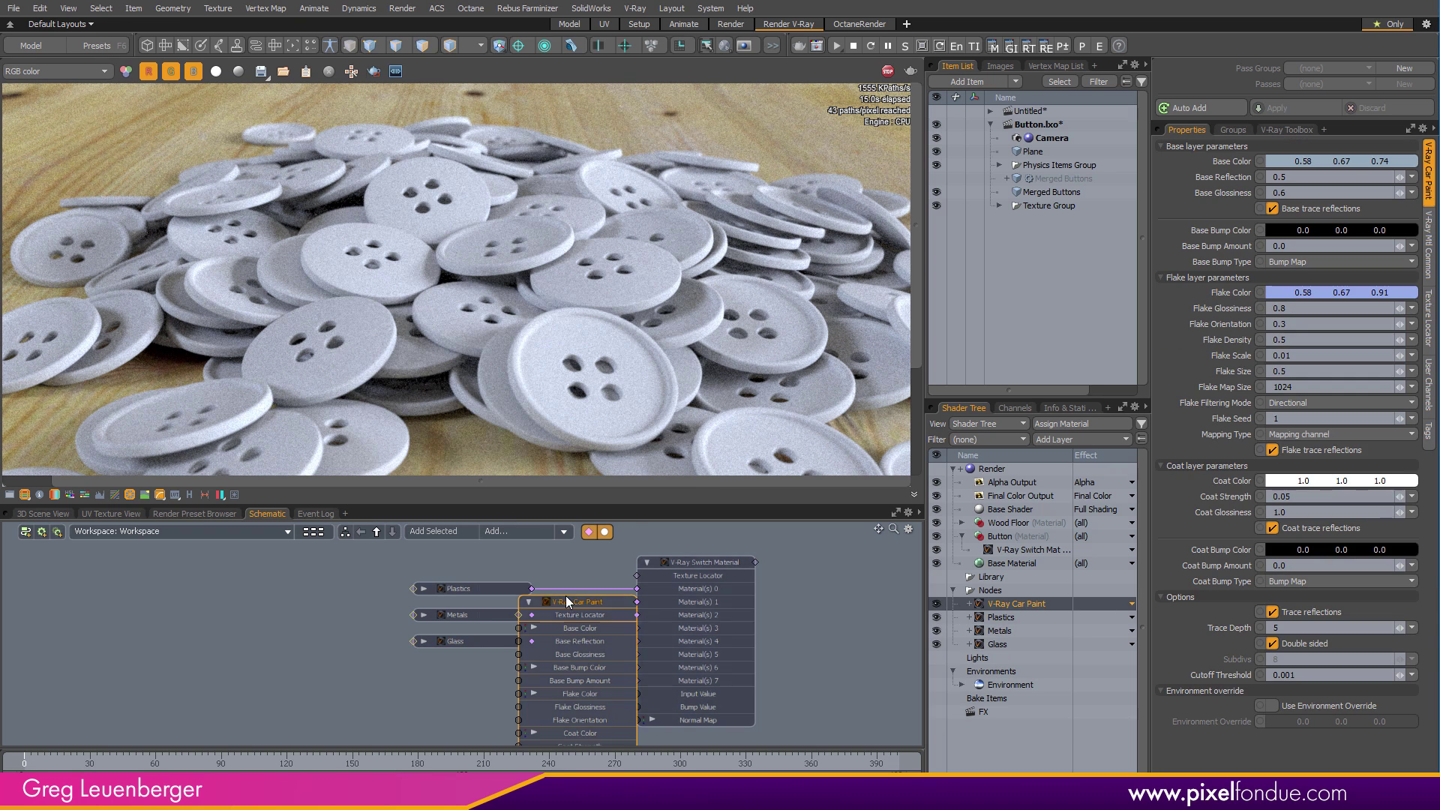
click(530, 602)
drag(568, 604, 464, 686)
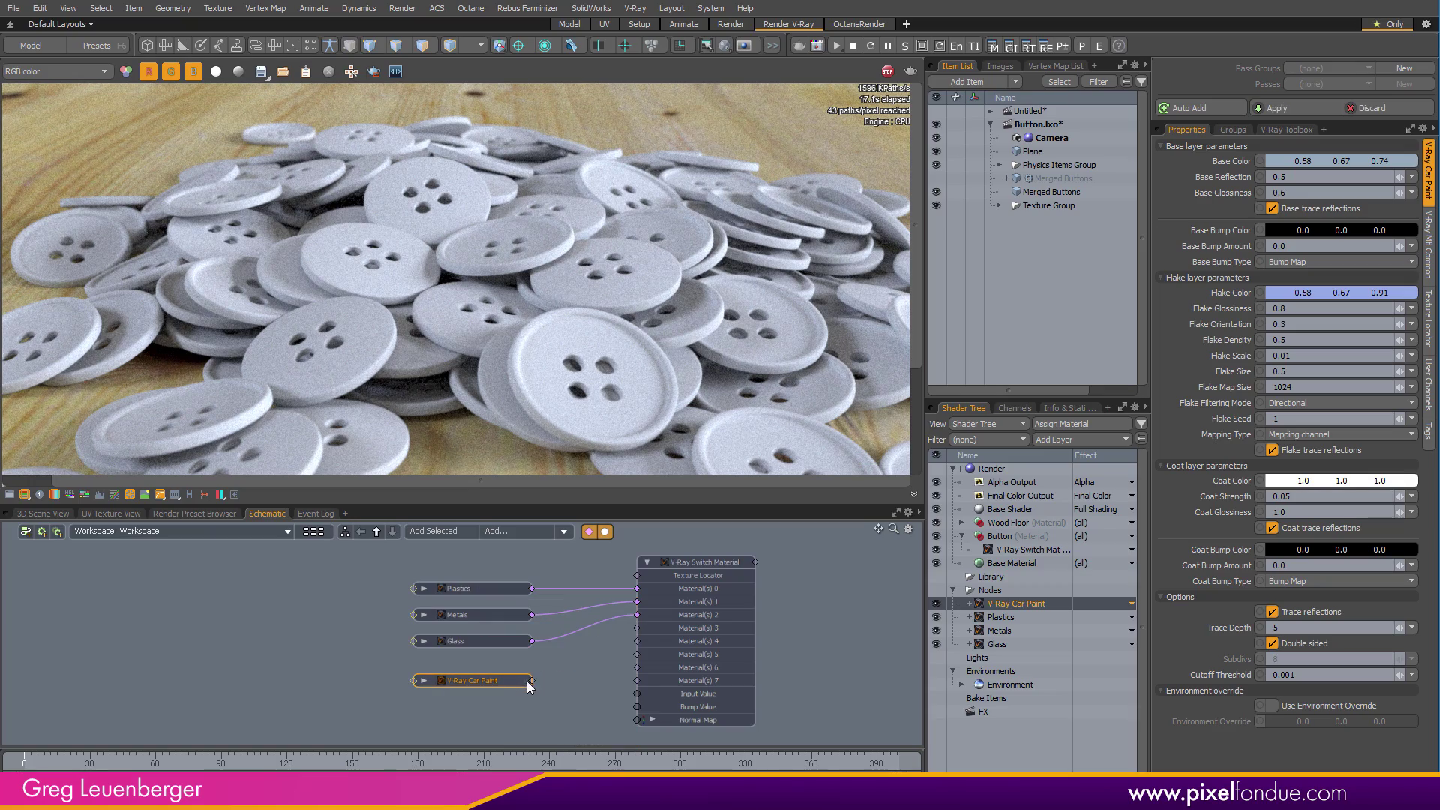
Connect V-Ray Car Paint to Material(s) 3 of the switch material and reposition the four material nodes together
drag(651, 632, 654, 627)
drag(390, 697, 533, 576)
drag(492, 593, 465, 573)
scroll(695, 559, up, 5)
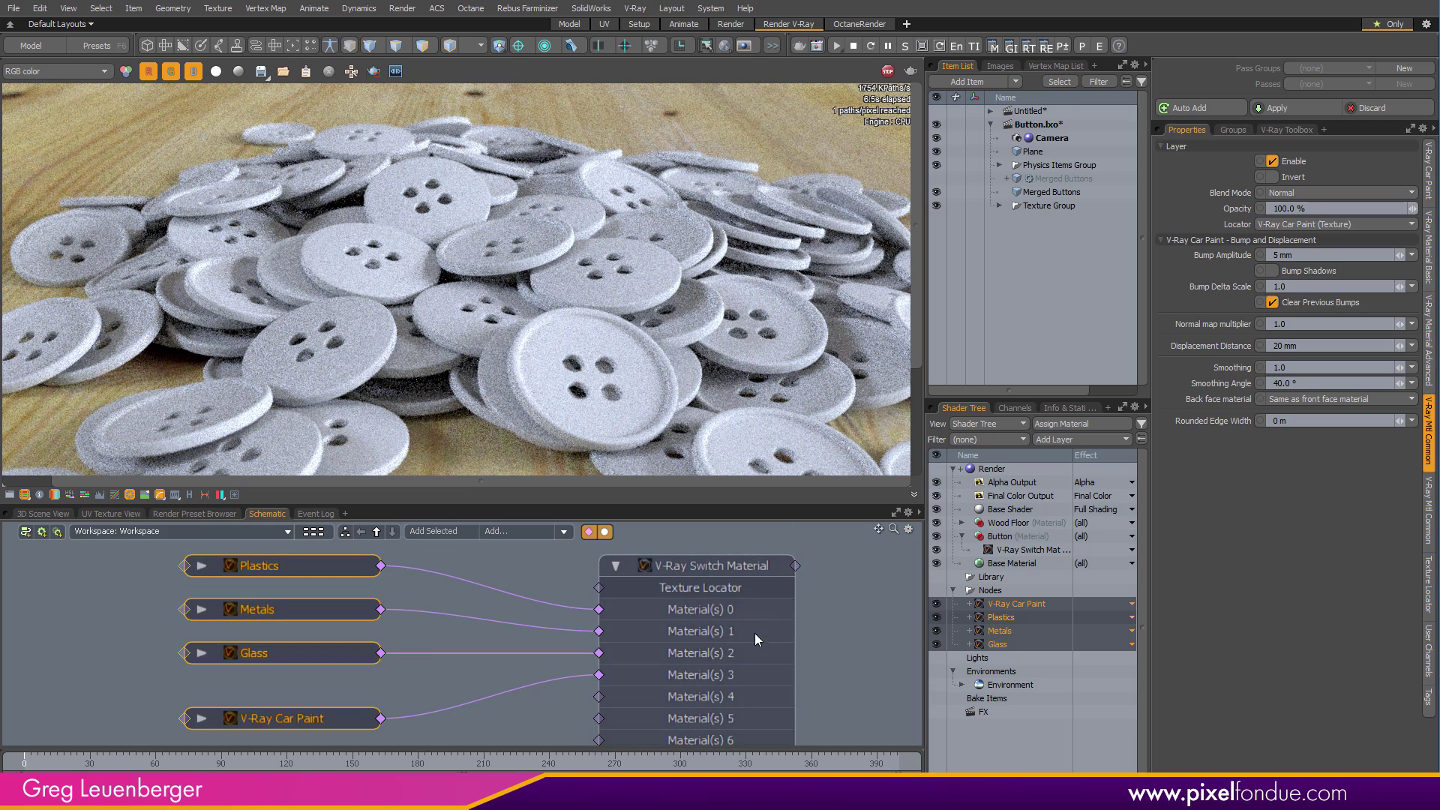
Inspect the switch material's Input Value channel and its parameters
alt+drag(730, 692, 732, 514)
scroll(739, 612, up, 2)
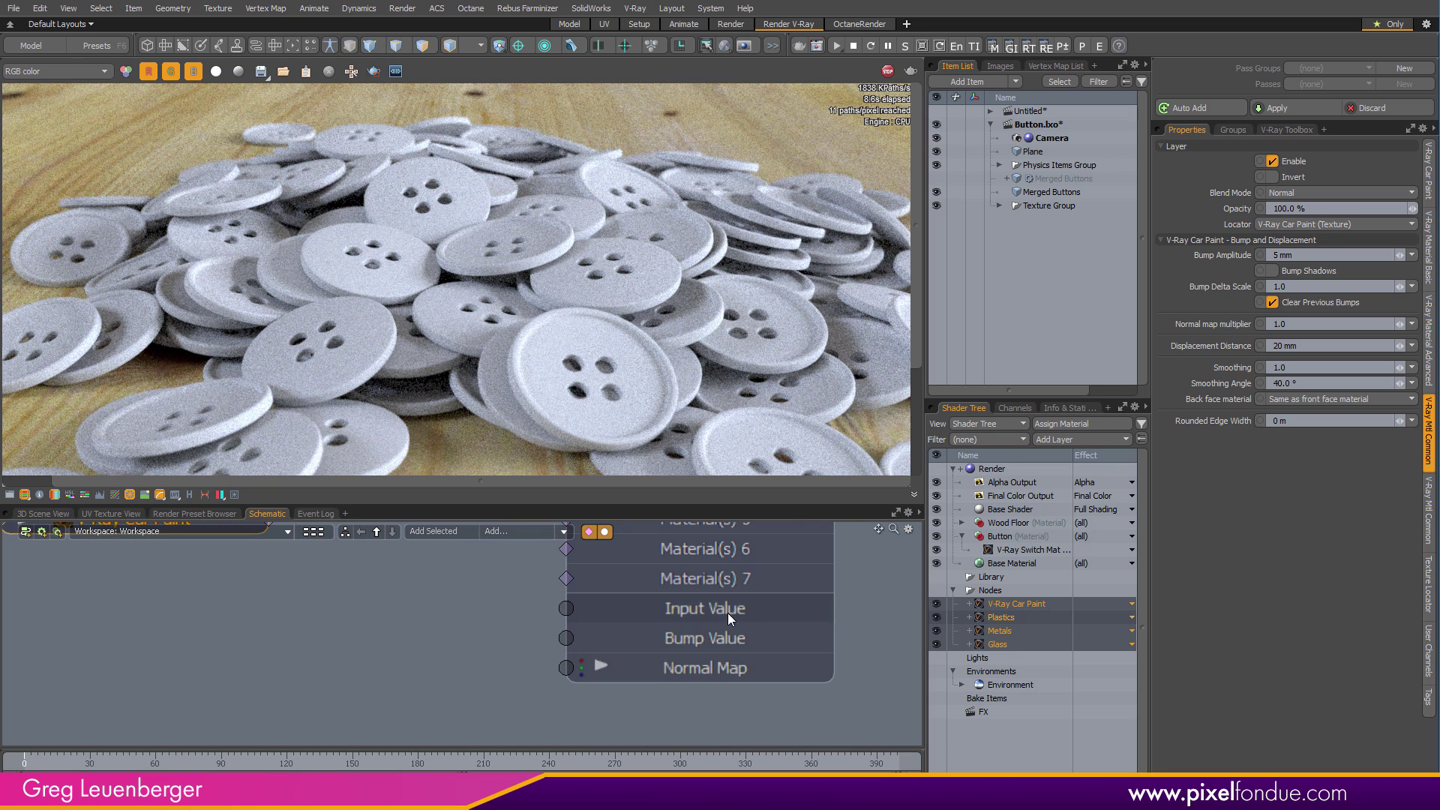
mouse_move(740, 608)
scroll(708, 641, down, 3)
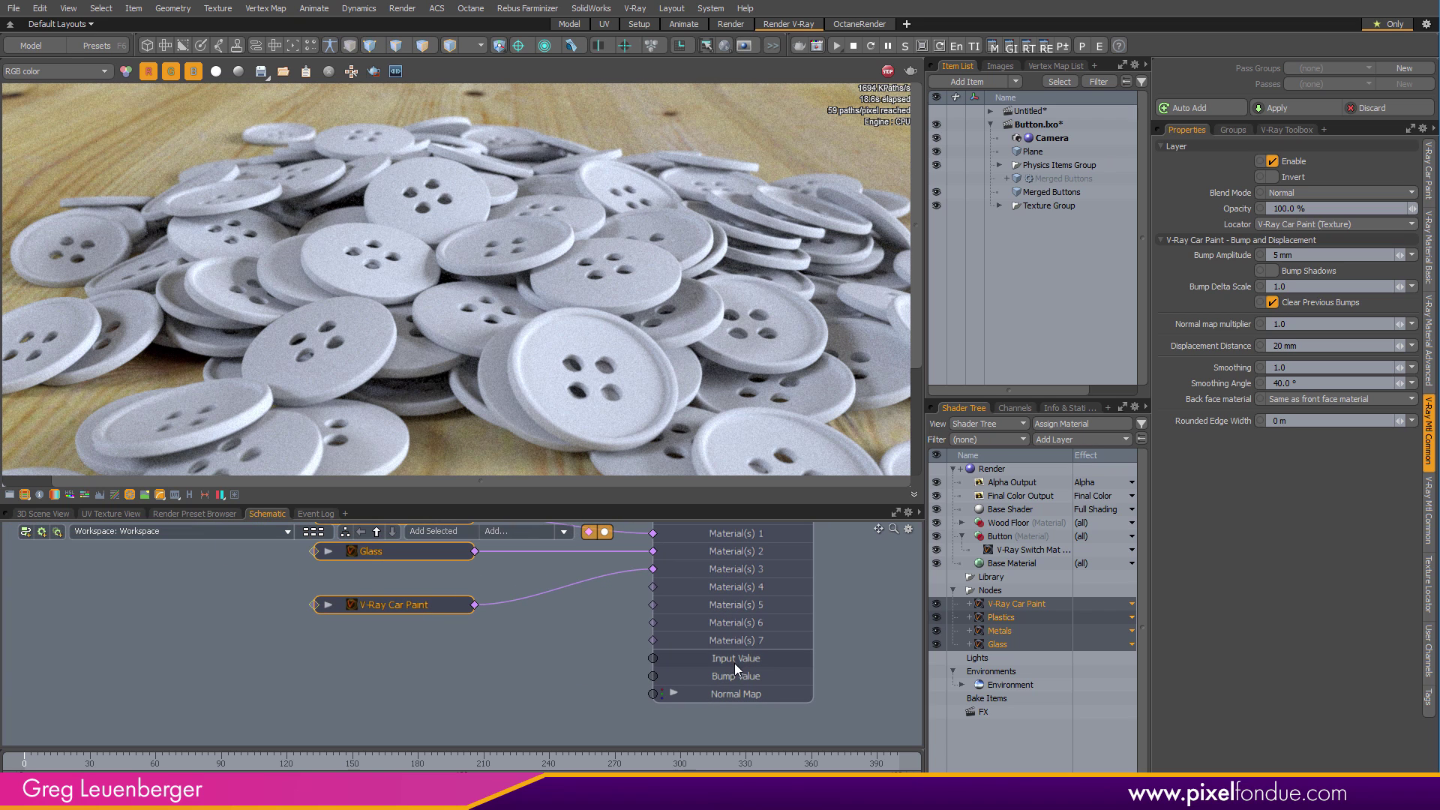
scroll(732, 665, up, 2)
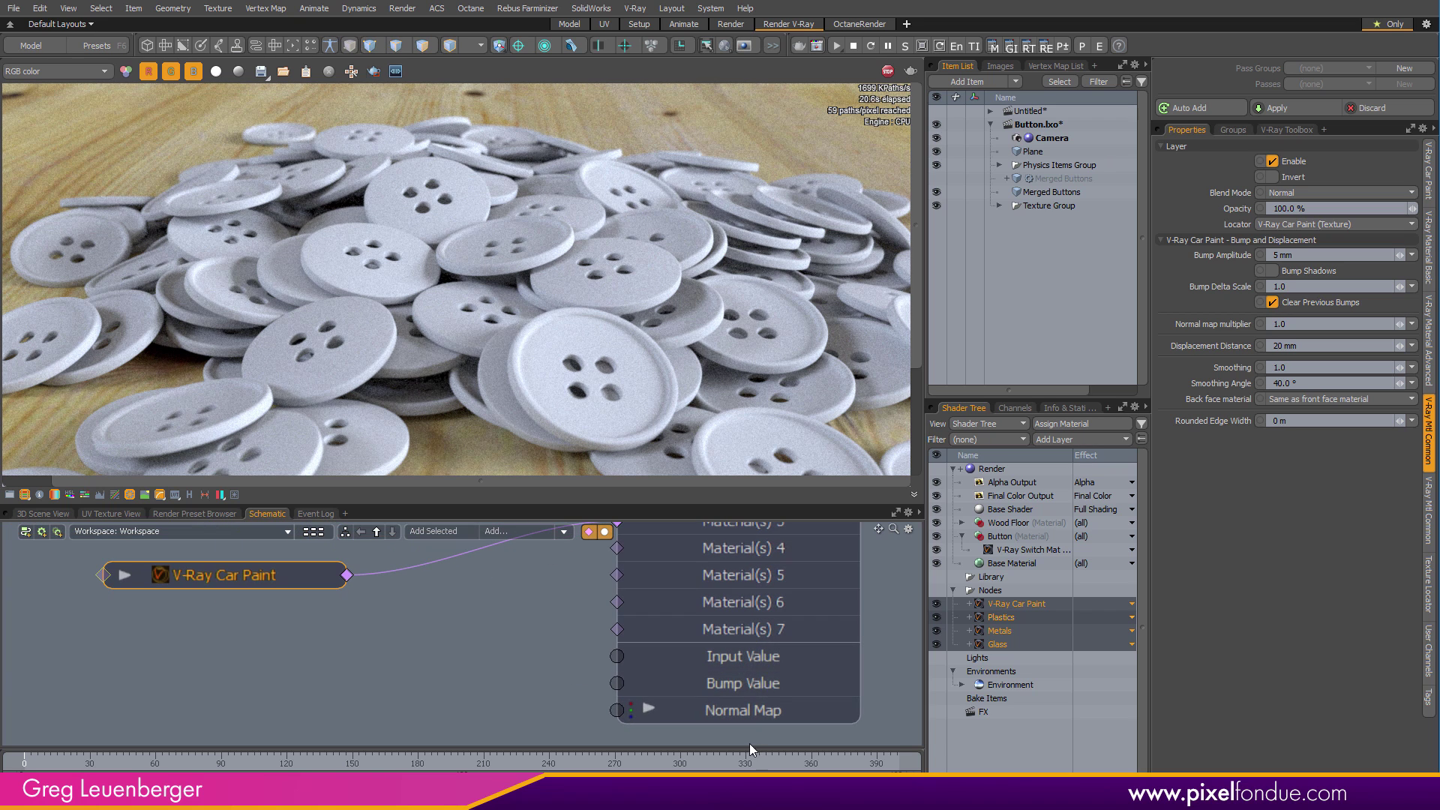
mouse_move(758, 666)
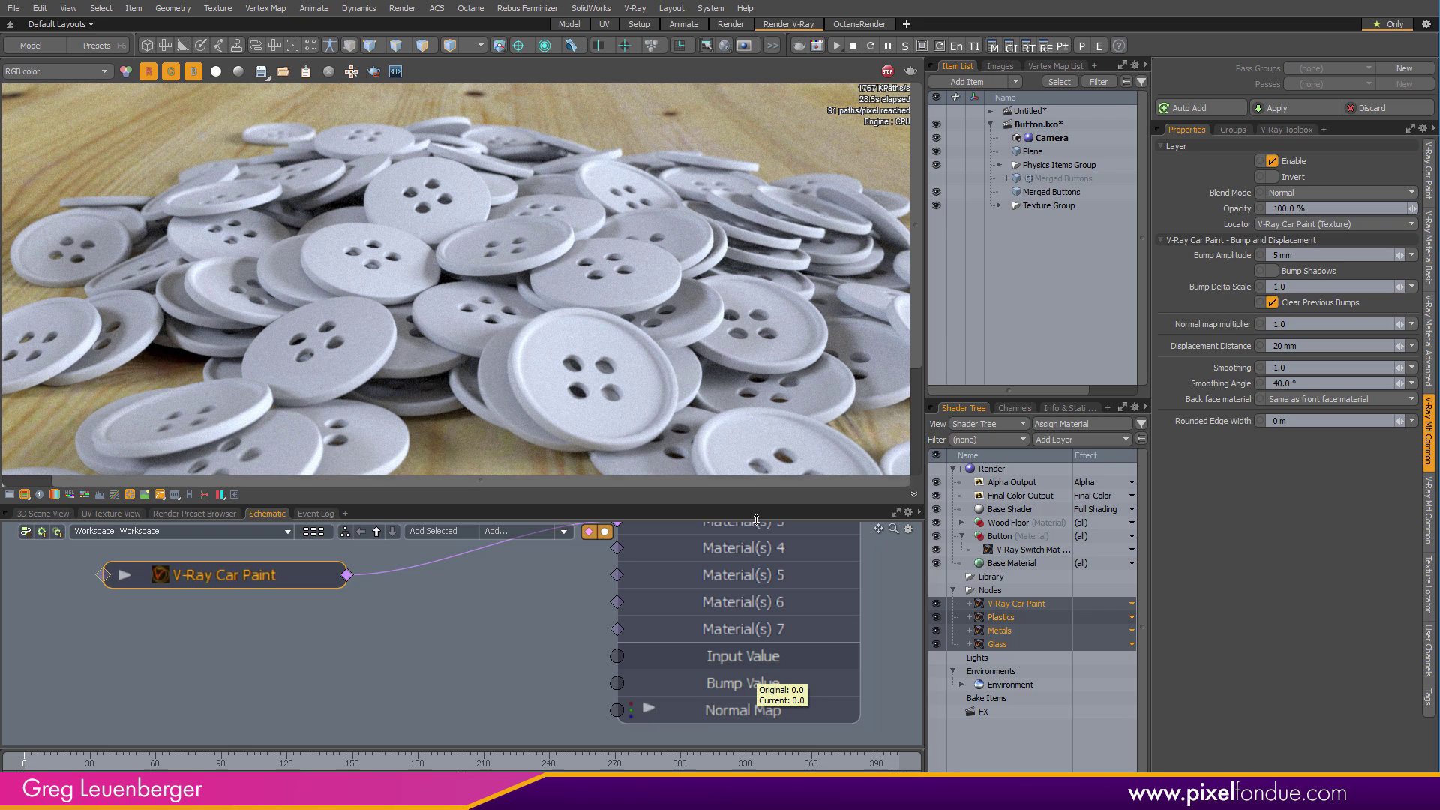
click(744, 659)
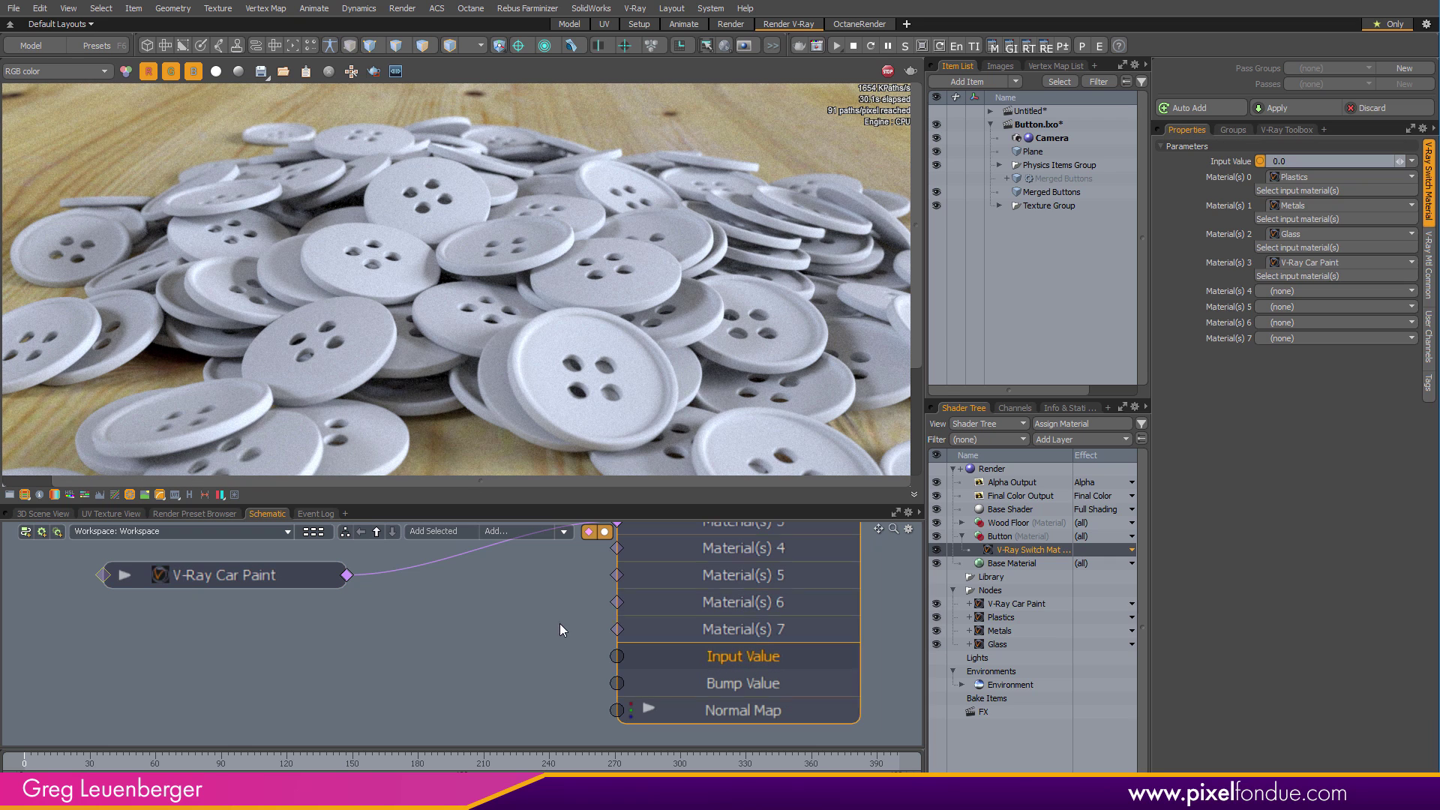
Add a Variation Texture to the schematic and place its node beneath V-Ray Car Paint
click(503, 533)
text(var)
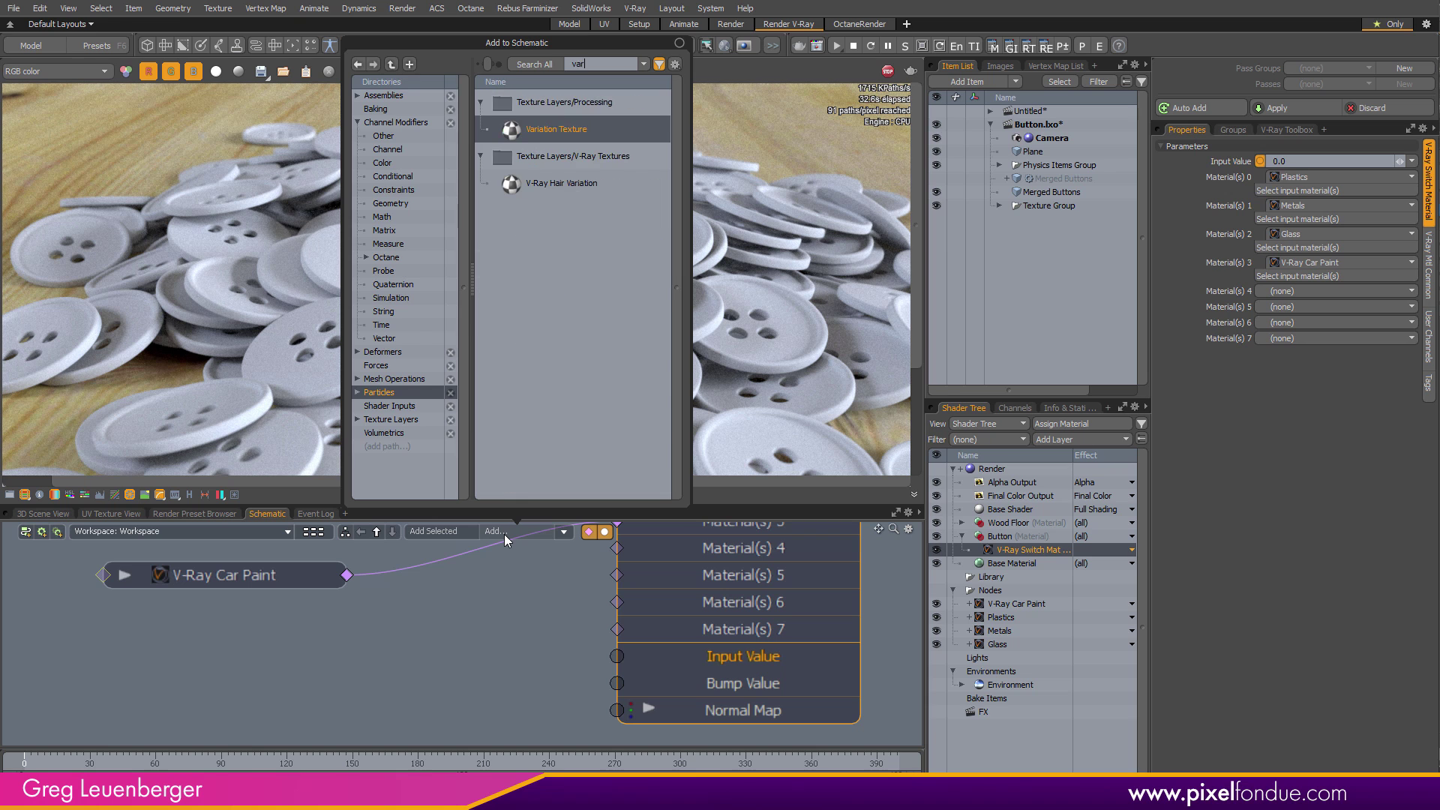
key(Return)
drag(550, 657, 229, 651)
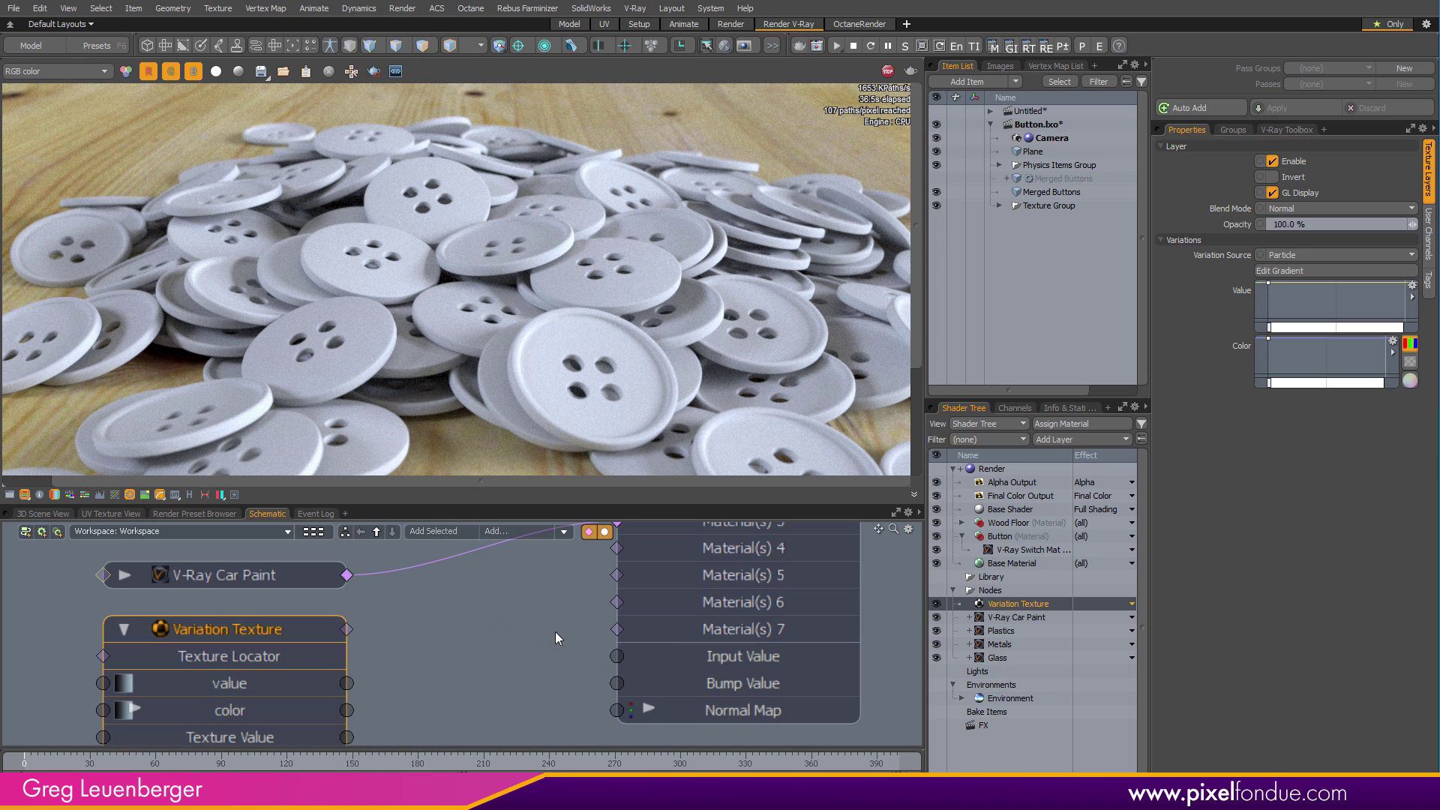
Set the Variation Texture's source to Mesh Part and connect its Texture Value to the switch material's Input Value
scroll(551, 628, down, 3)
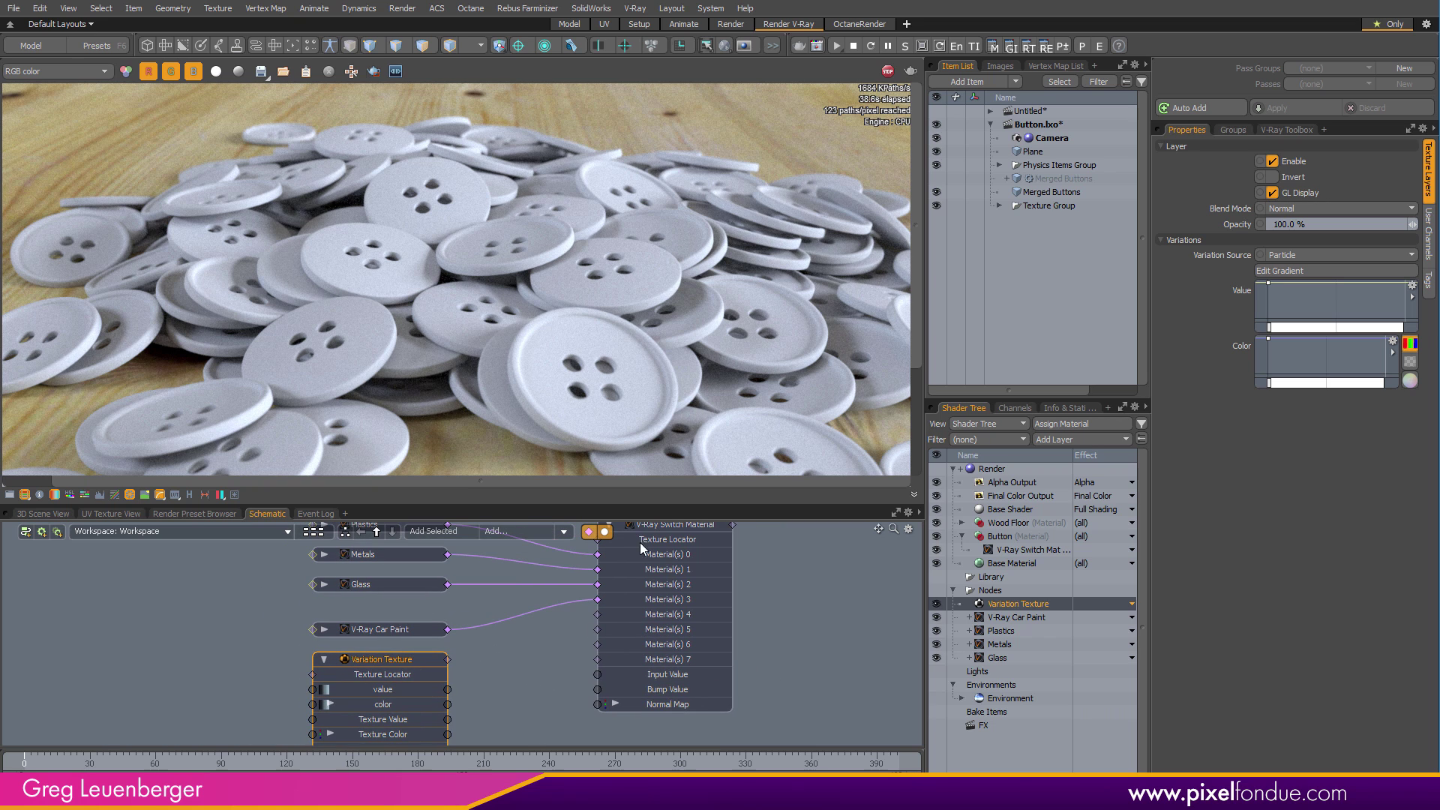
alt+drag(493, 656, 501, 585)
scroll(480, 616, up, 3)
middle_drag(498, 624, 460, 642)
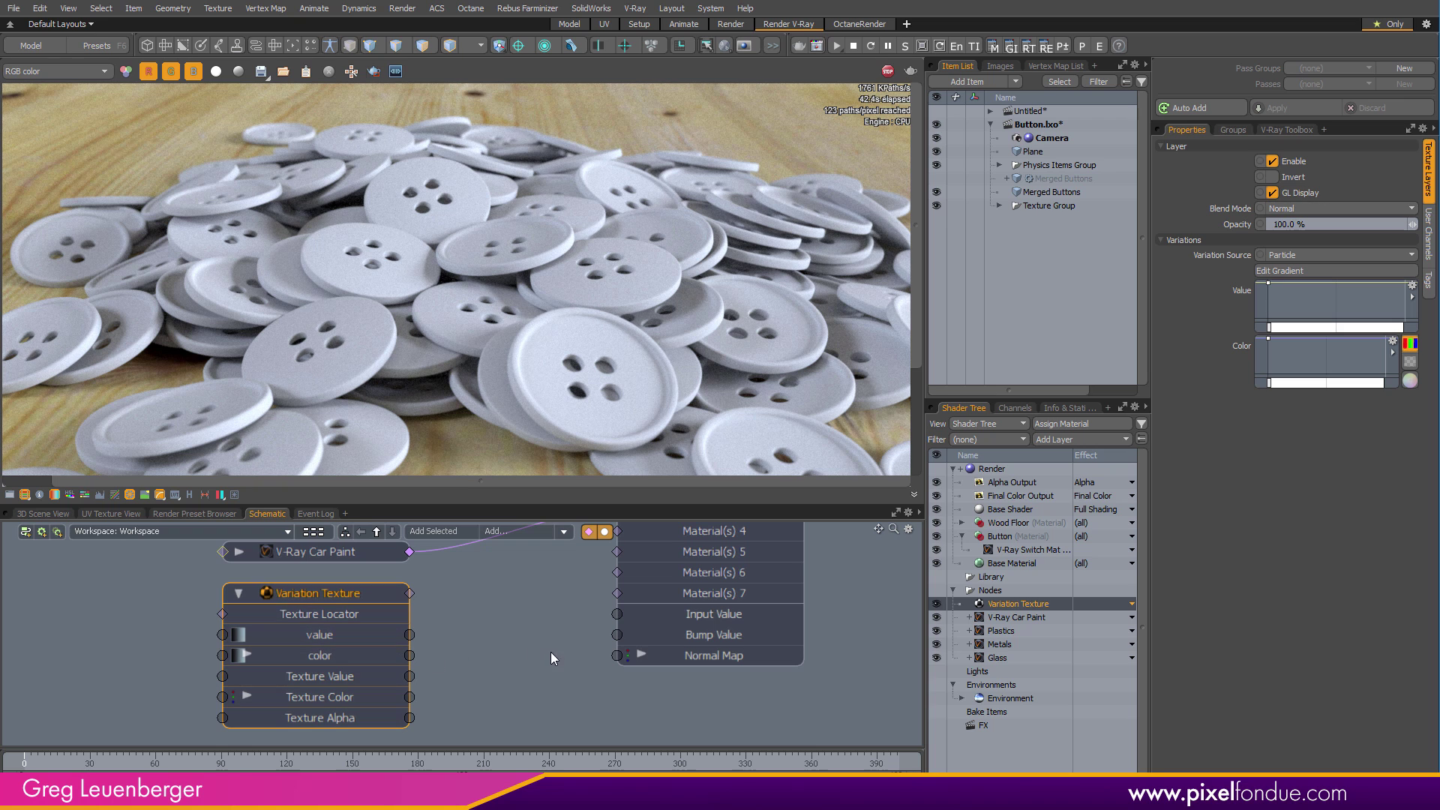
click(1297, 257)
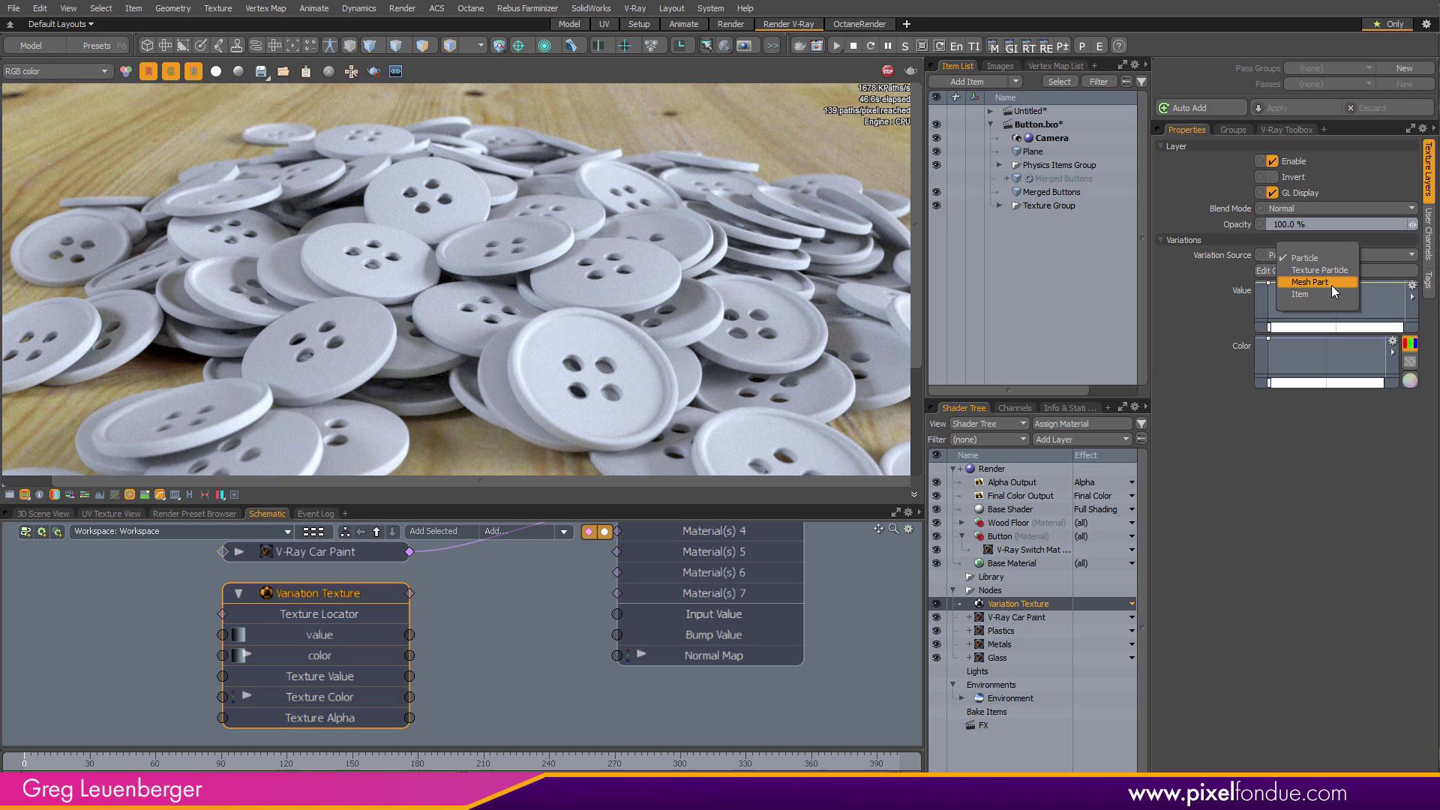
click(1320, 282)
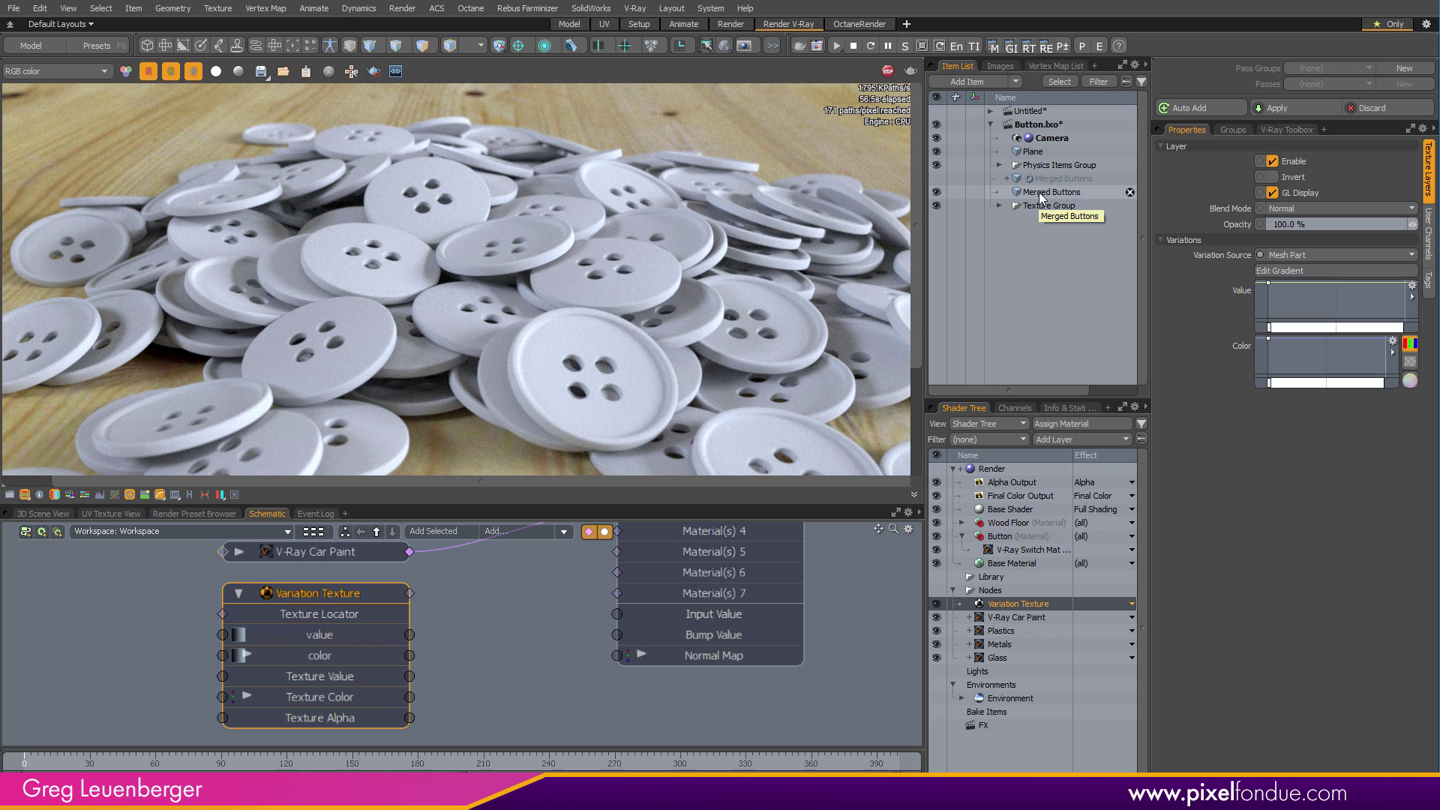
drag(409, 675, 616, 614)
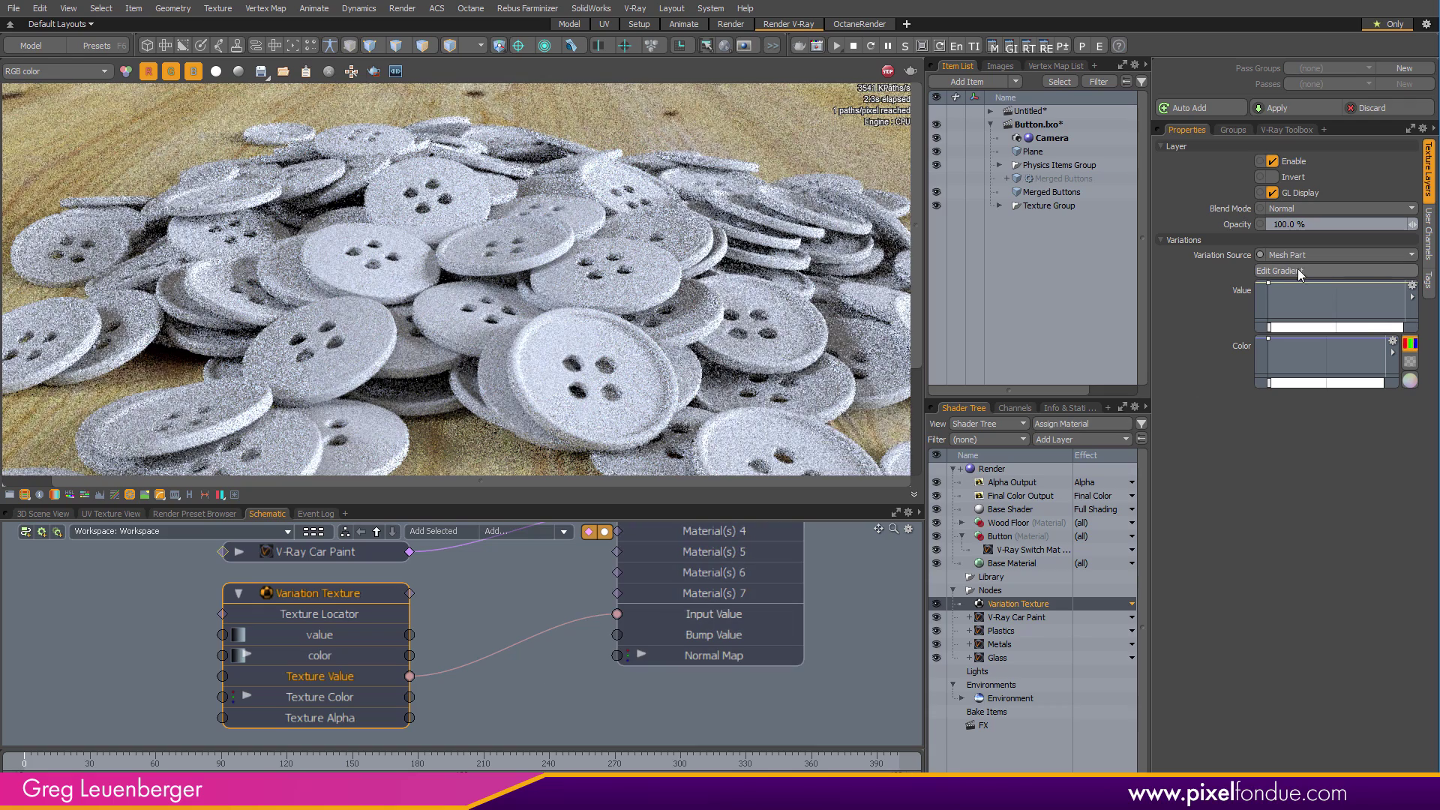
Open the Variation Texture's gradient for editing and add a key at 100% input on the value curve
click(1299, 270)
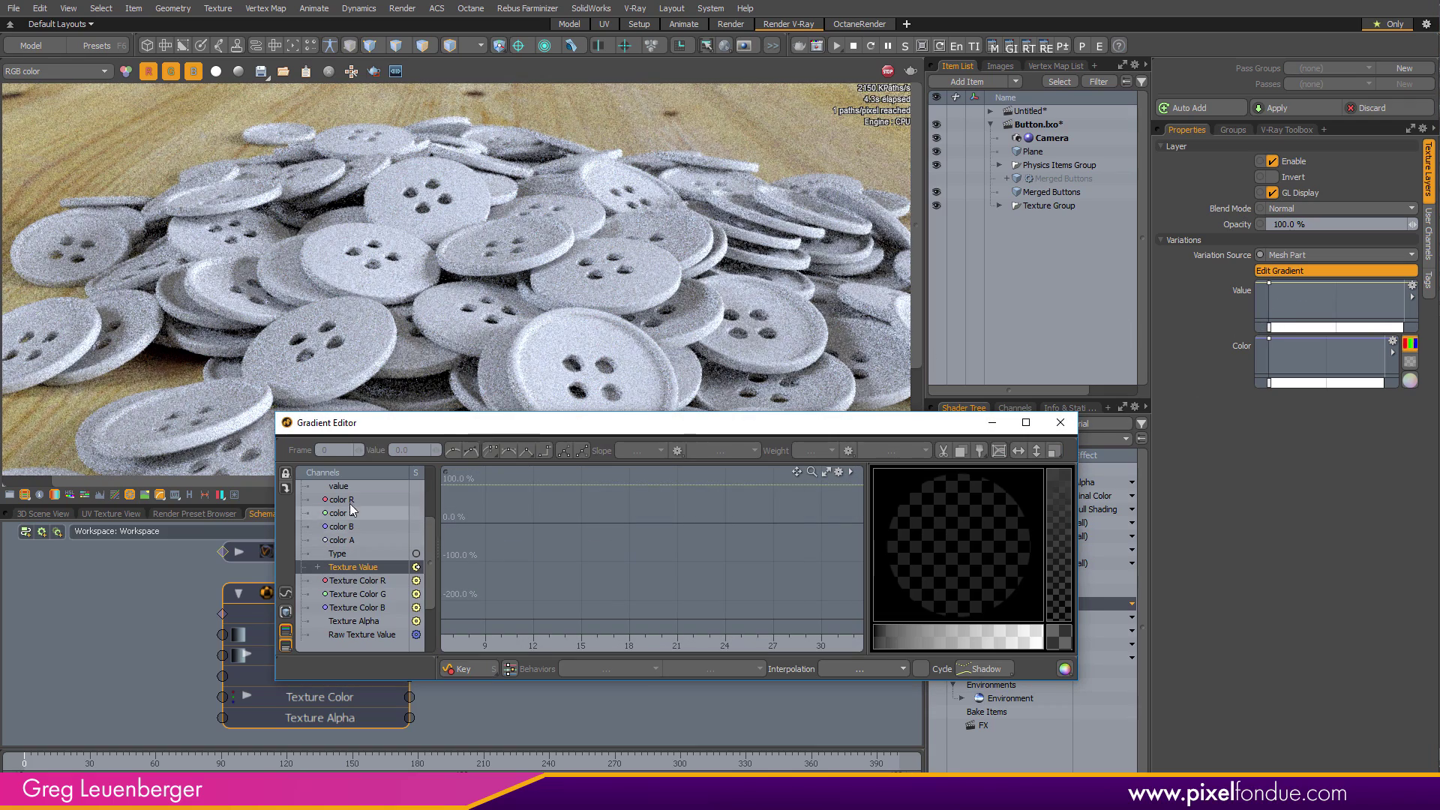
click(398, 483)
drag(434, 541, 433, 483)
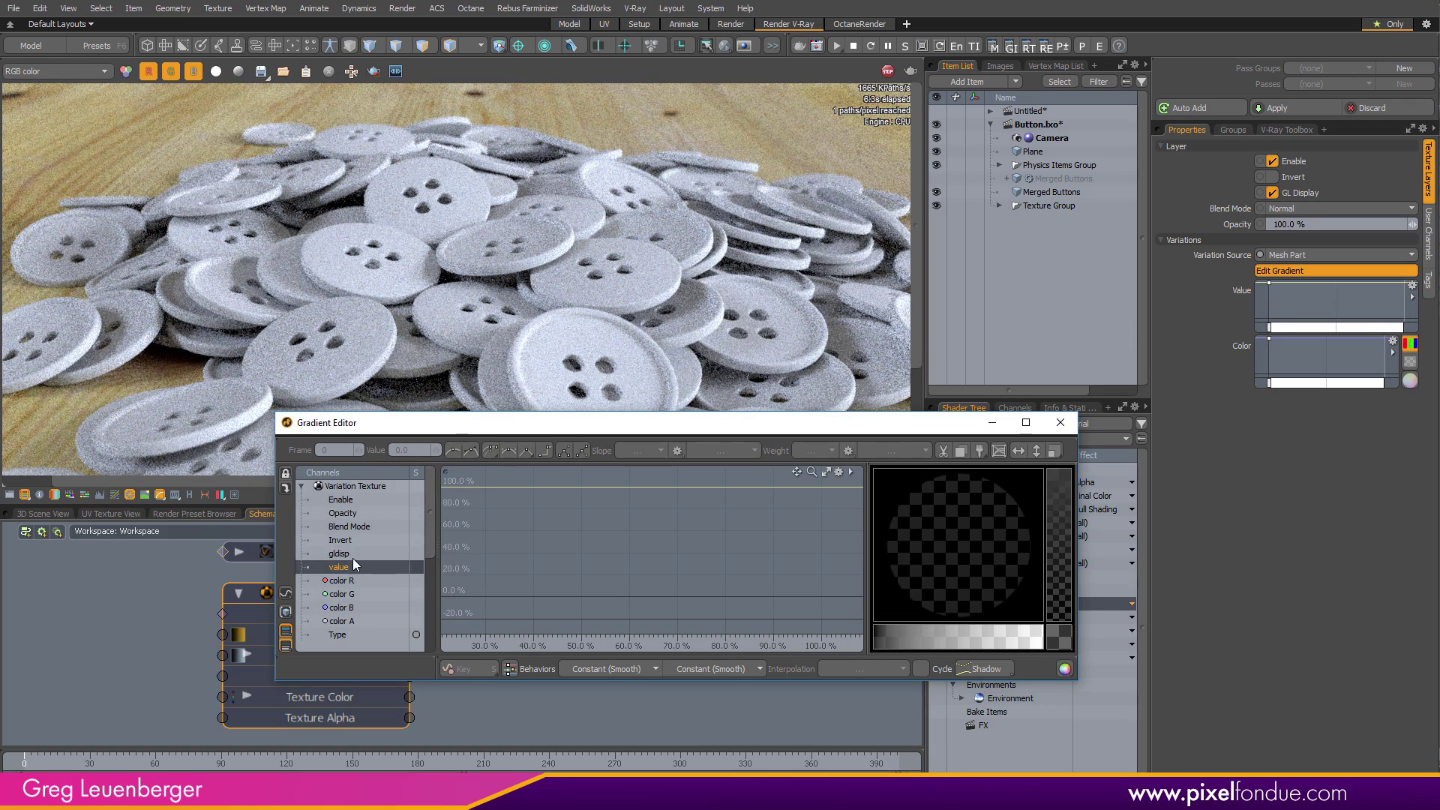
scroll(592, 545, down, 2)
alt+drag(595, 546, 669, 559)
drag(461, 530, 516, 477)
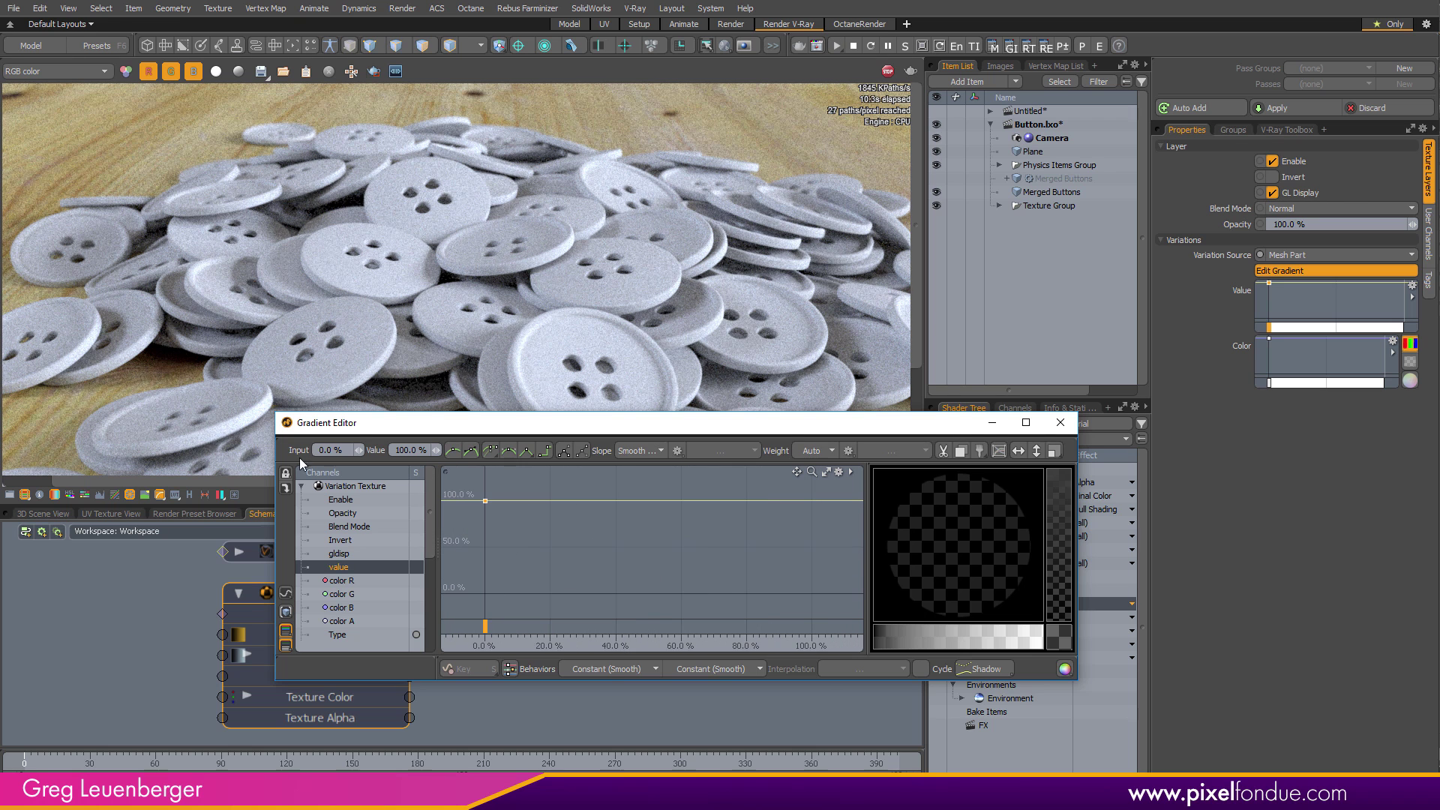
ctrl+click(812, 501)
Set the value of the gradient key at 0% input to 0%
drag(451, 494, 452, 495)
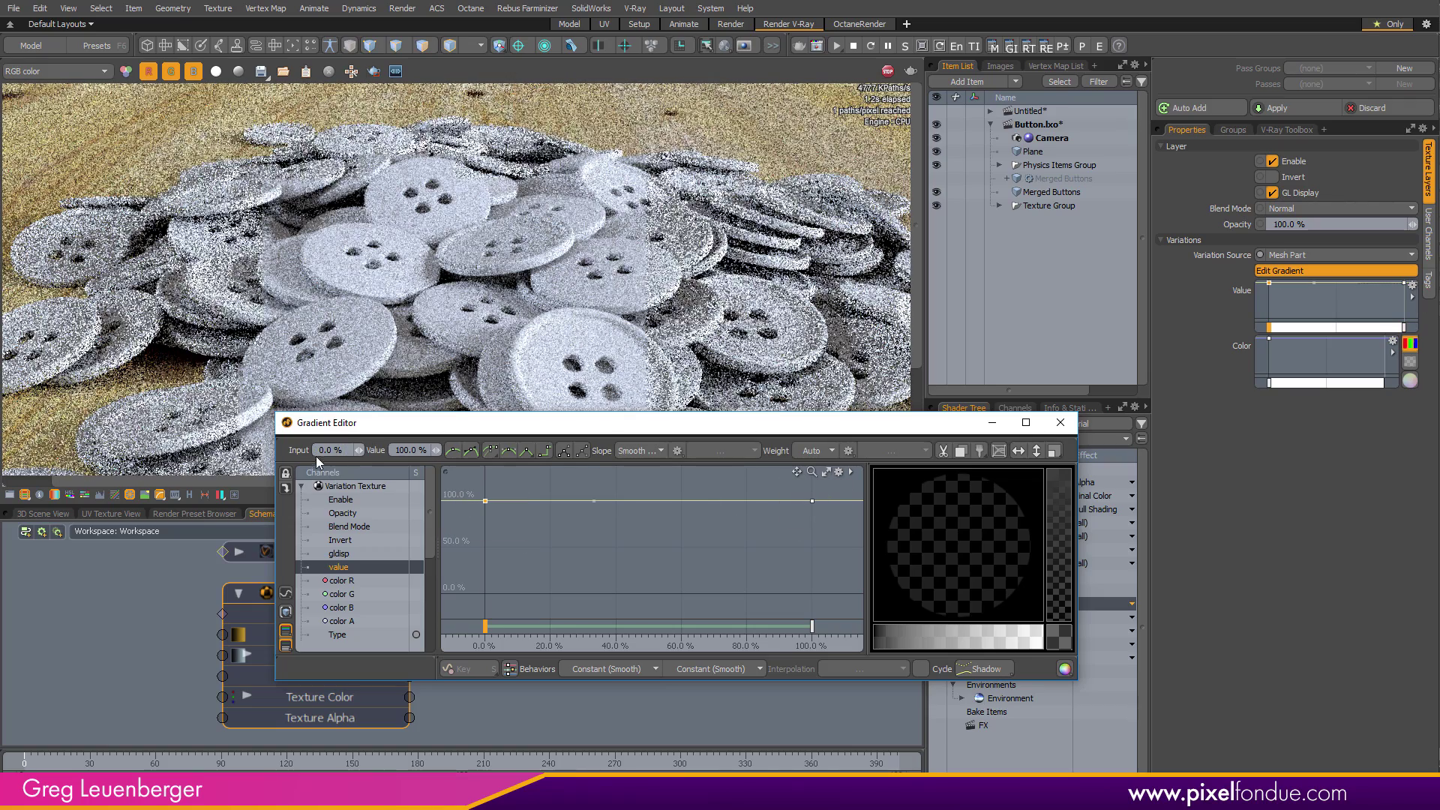
click(411, 450)
text(0)
key(Return)
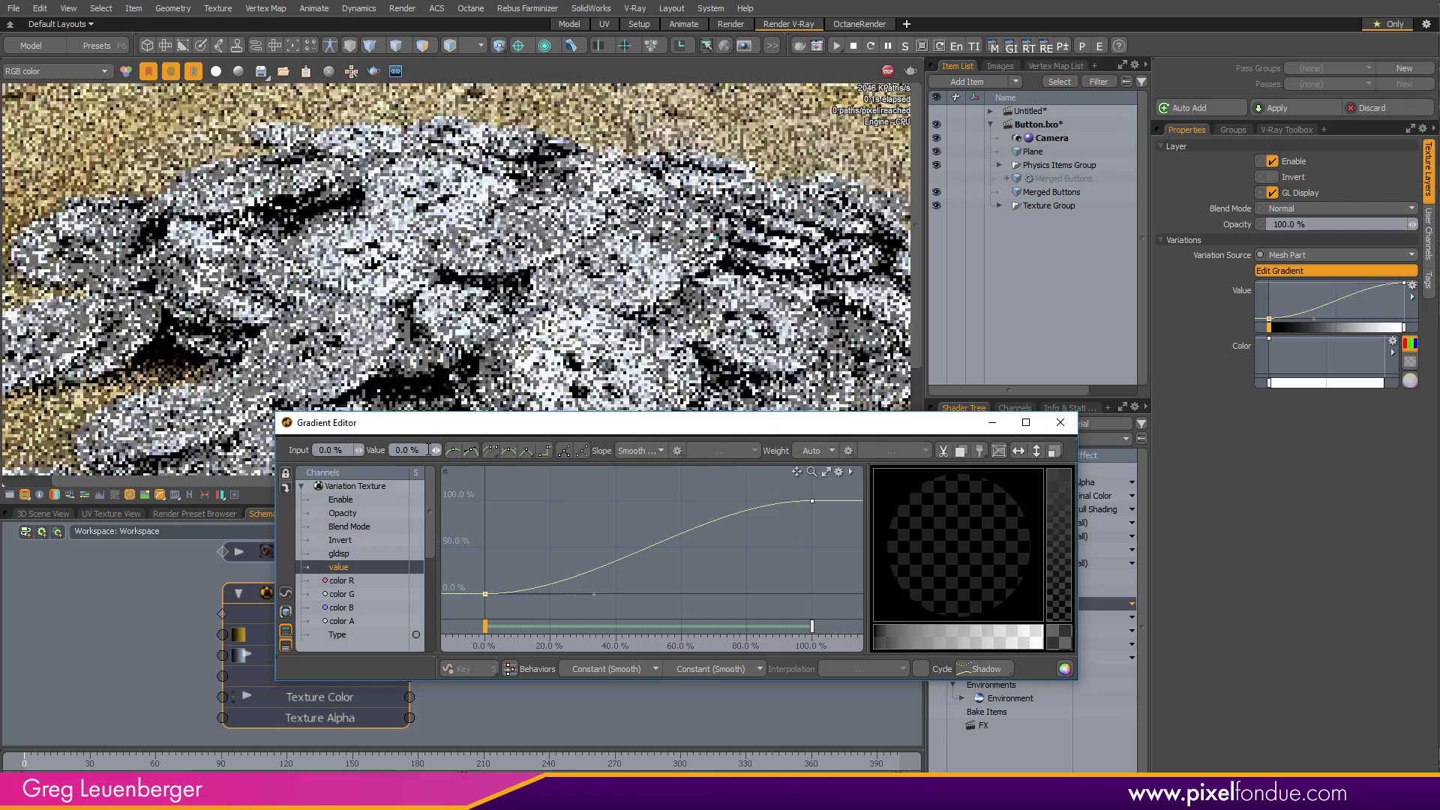
Make the slope of both keys on the value curve linear
click(813, 501)
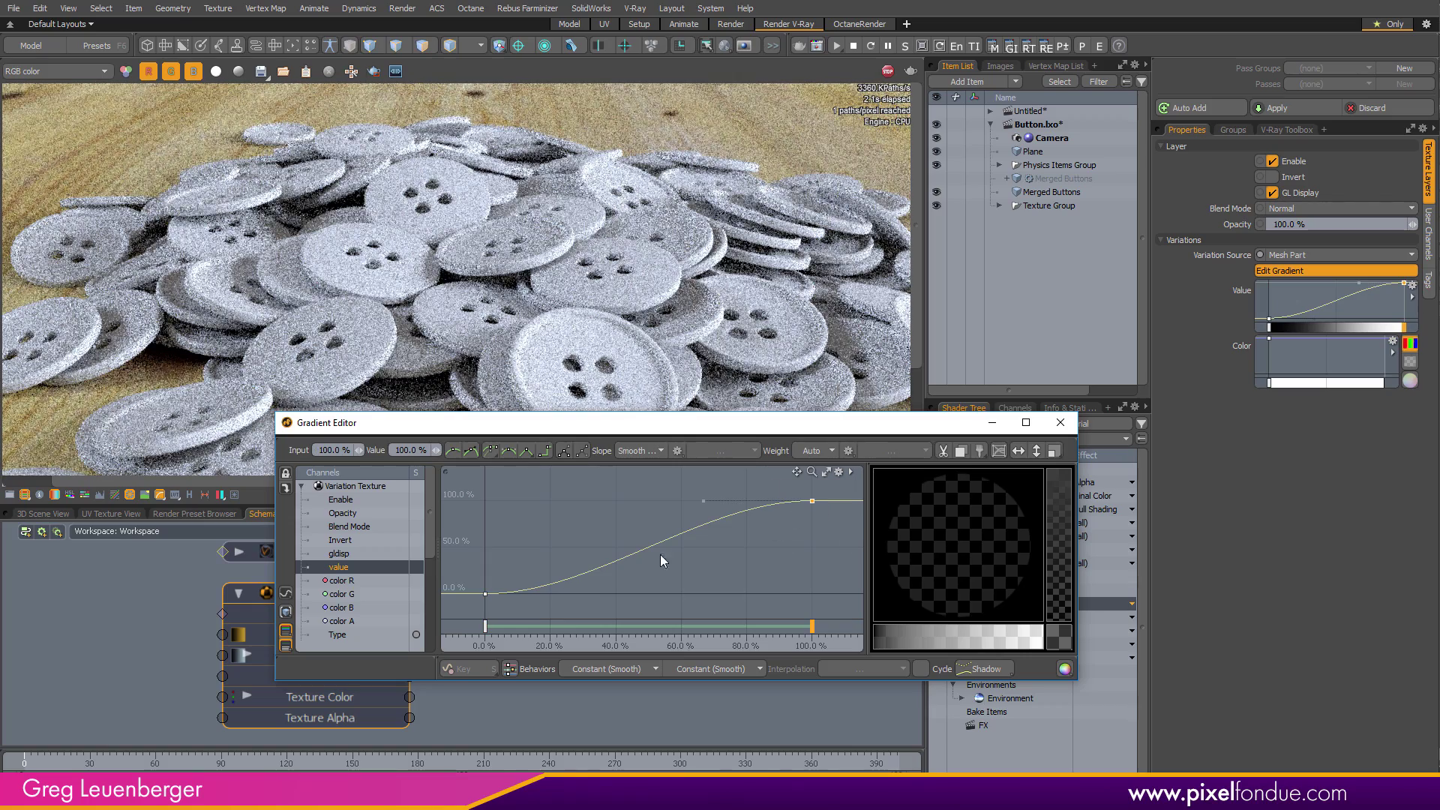
click(555, 544)
click(527, 451)
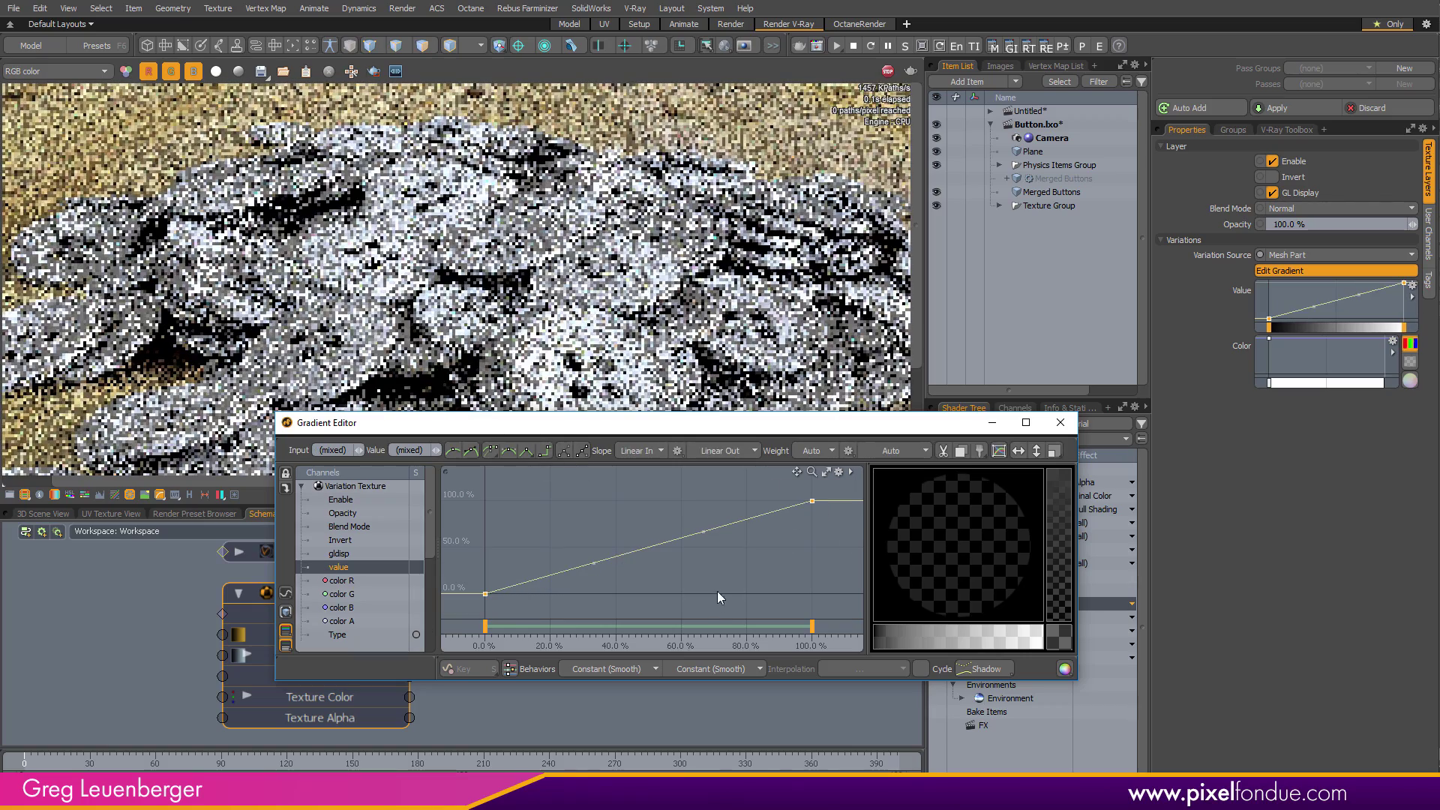
click(716, 592)
Compare the gradient's value range with the materials connected to the switch material, and close the Gradient Editor
drag(729, 438, 1103, 470)
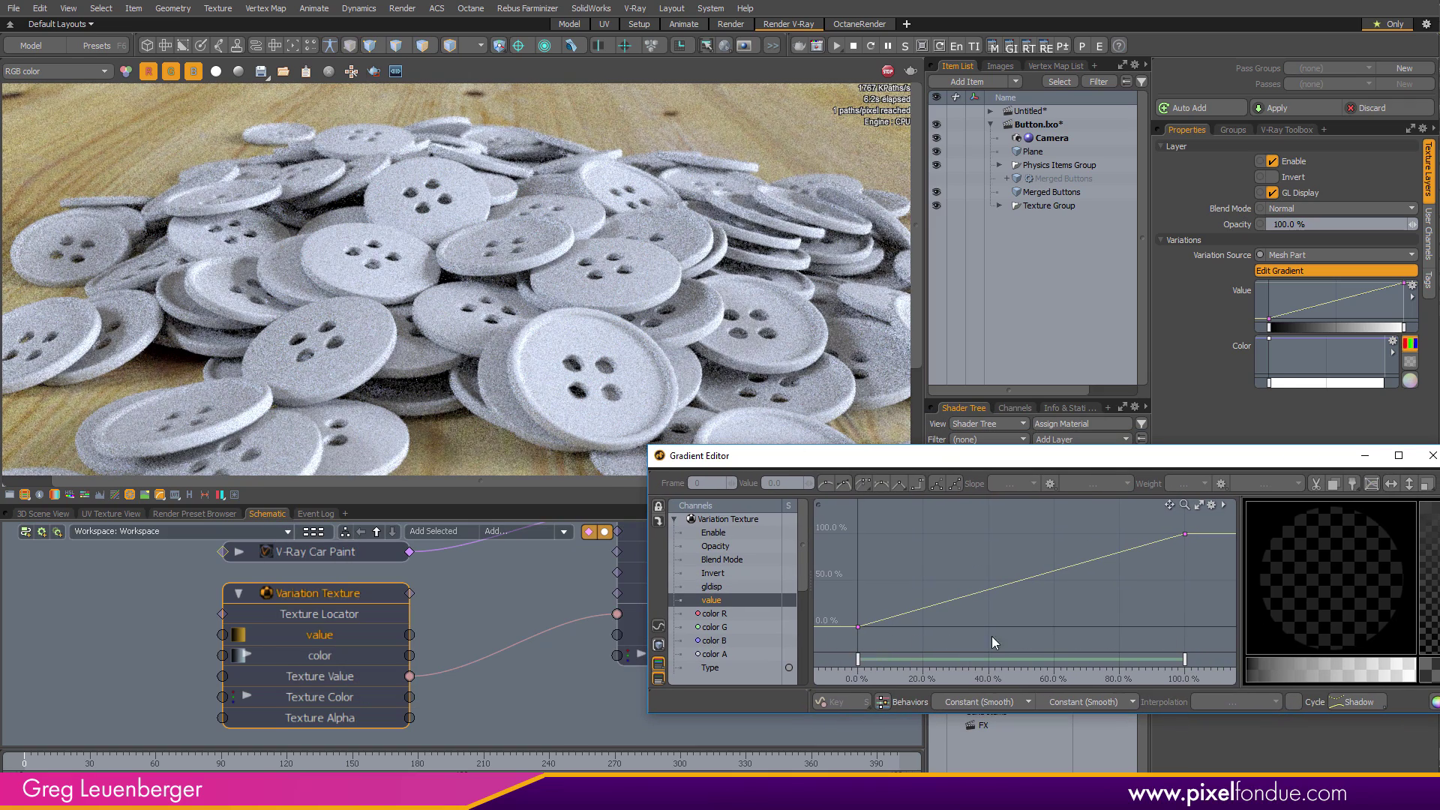
alt+drag(483, 657, 387, 807)
mouse_move(345, 663)
ctrl+alt+mouse_down()
mouse_move(385, 662)
mouse_move(350, 664)
mouse_move(372, 663)
ctrl+alt+mouse_up()
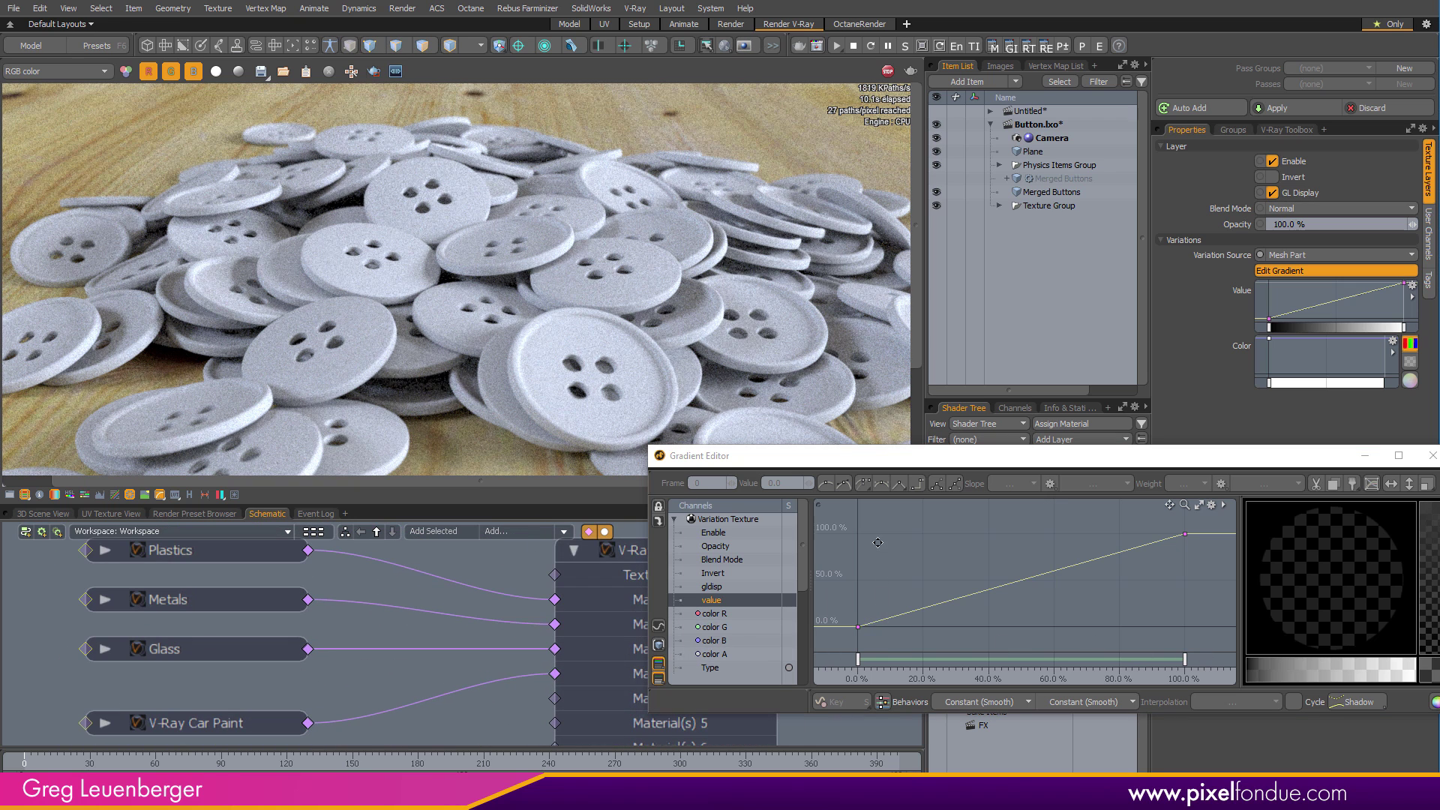
alt+drag(877, 540, 910, 598)
scroll(910, 597, up, 1)
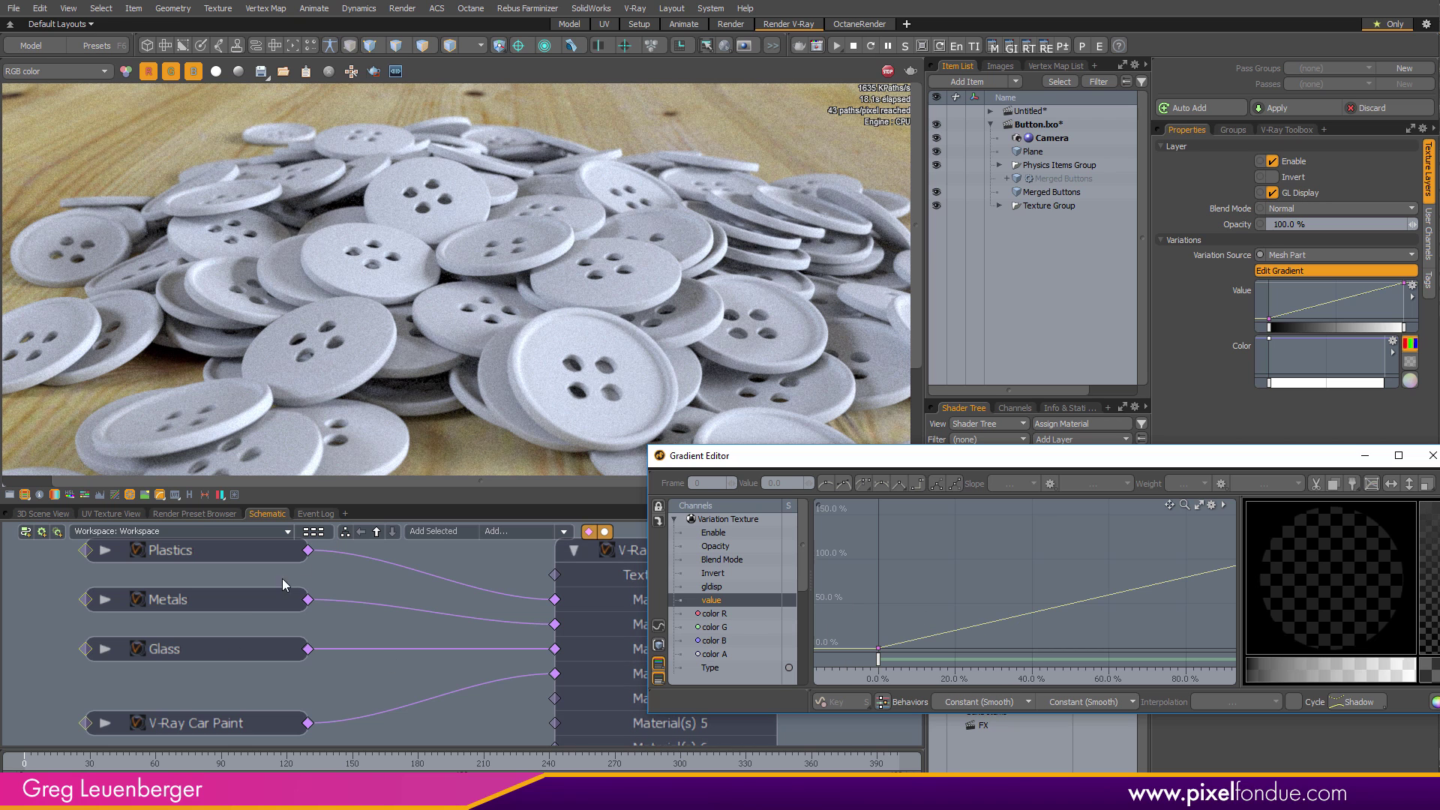
mouse_move(307, 566)
alt+mouse_down()
mouse_move(308, 603)
mouse_move(311, 584)
alt+mouse_up()
scroll(315, 591, down, 3)
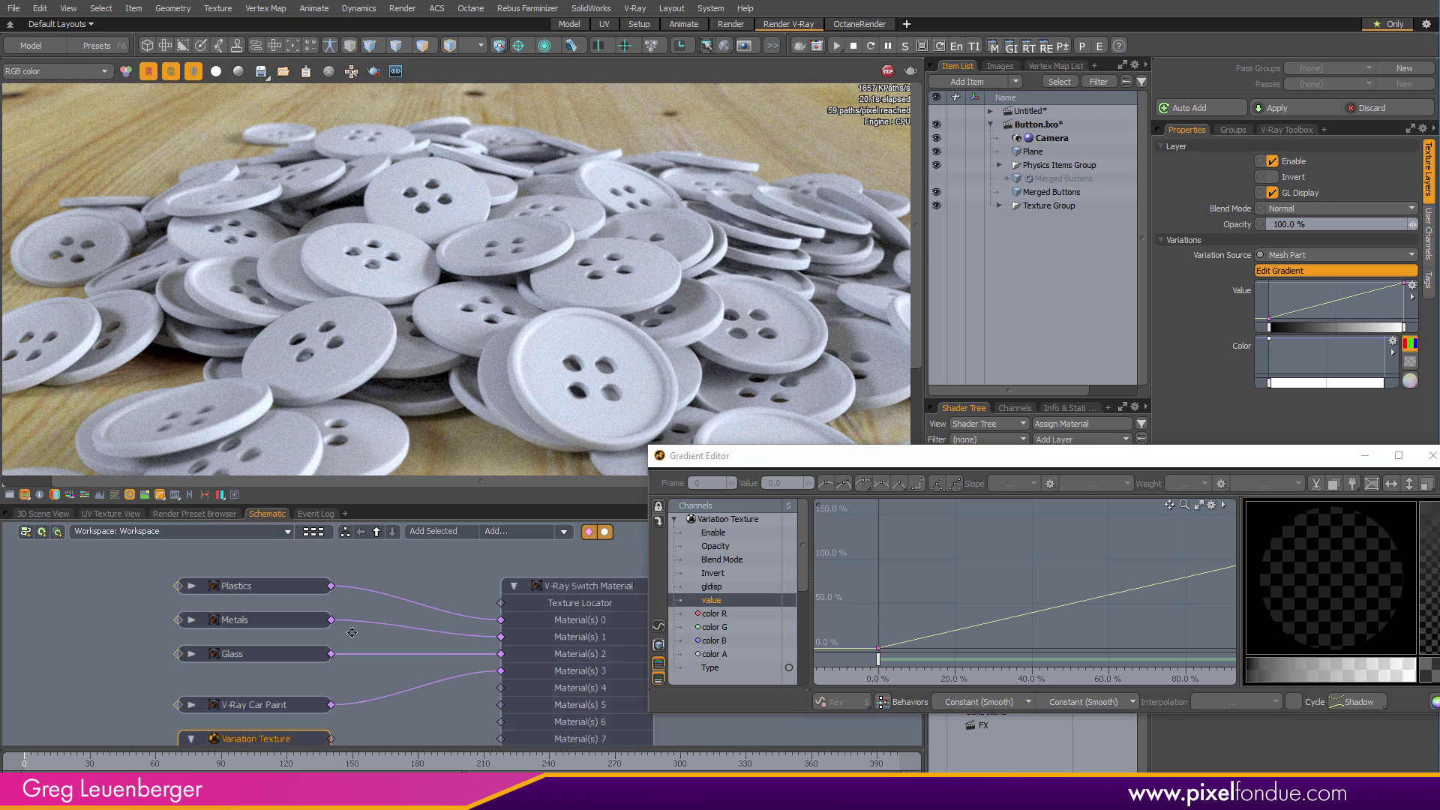
key(a)
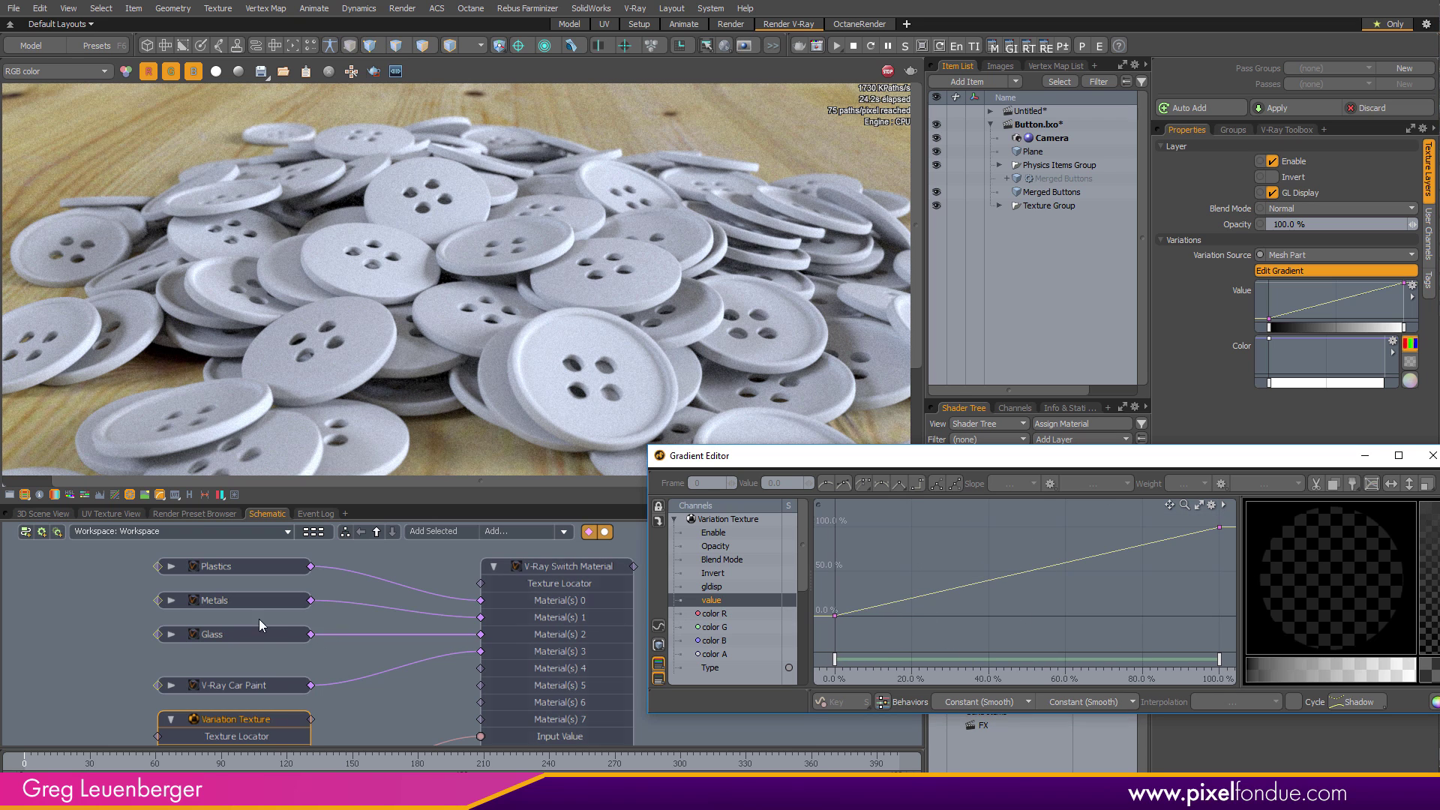
scroll(429, 672, down, 3)
alt+drag(960, 557, 934, 604)
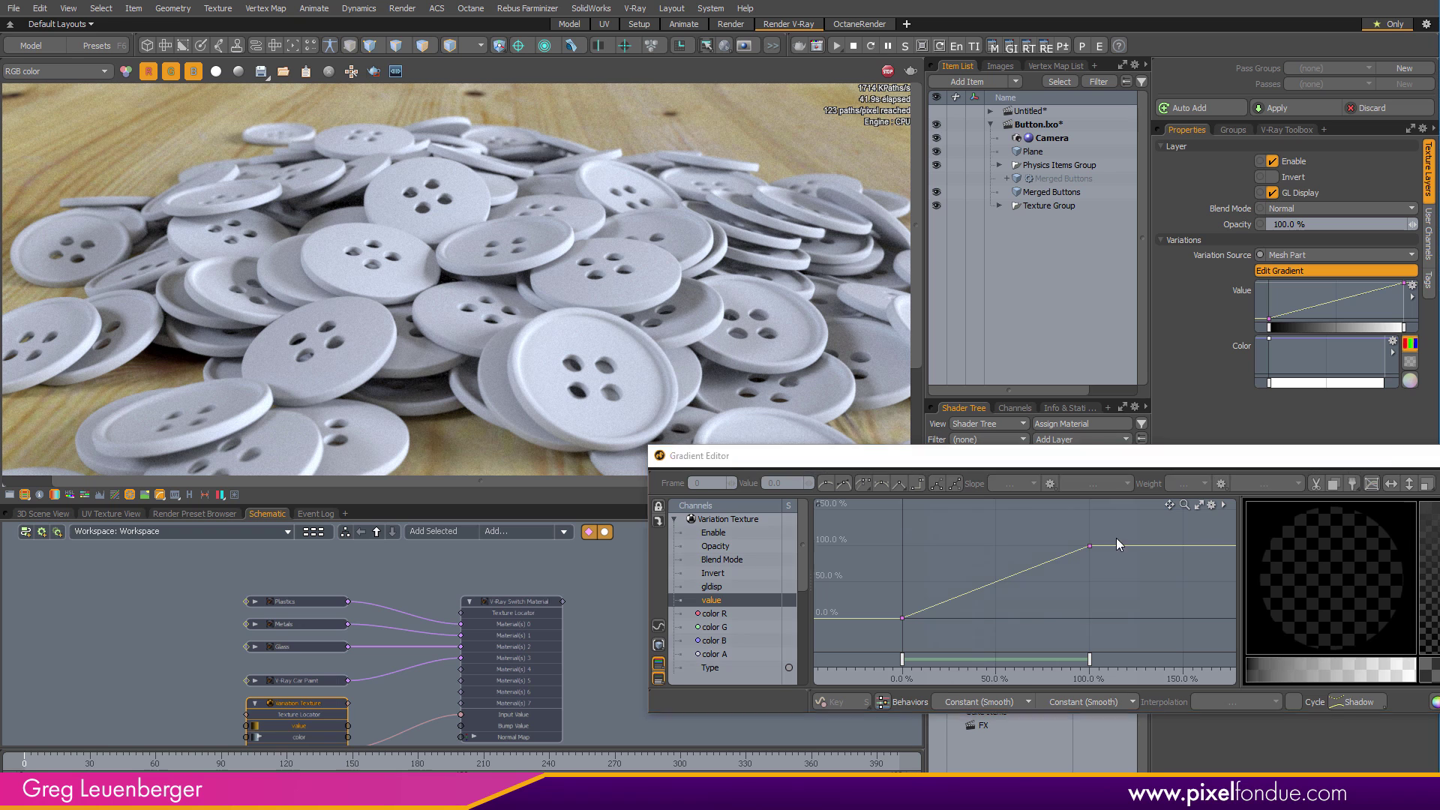
click(1432, 455)
Expand the Physics Items Group to view its items and check the Variation Texture's source options
scroll(609, 614, up, 5)
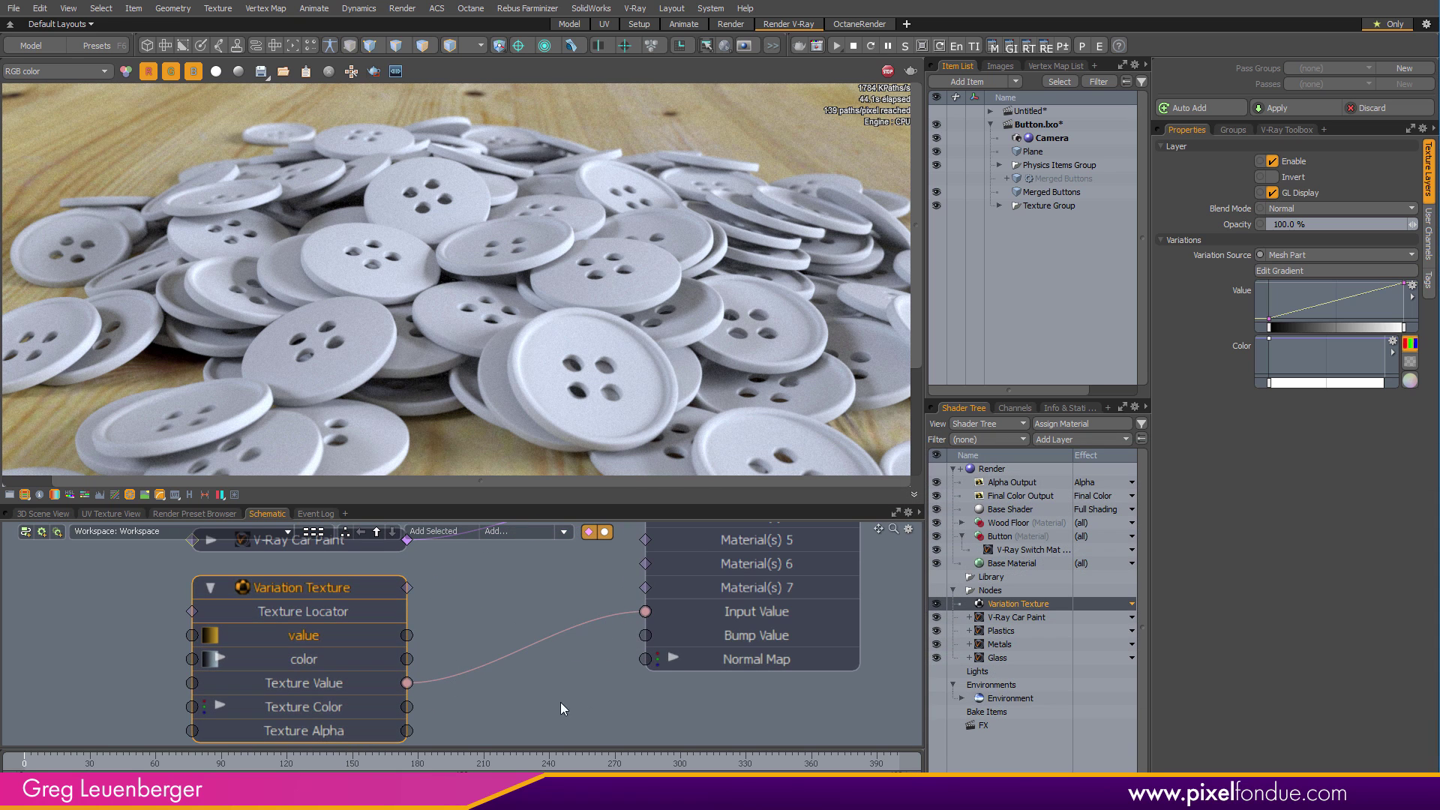
click(998, 165)
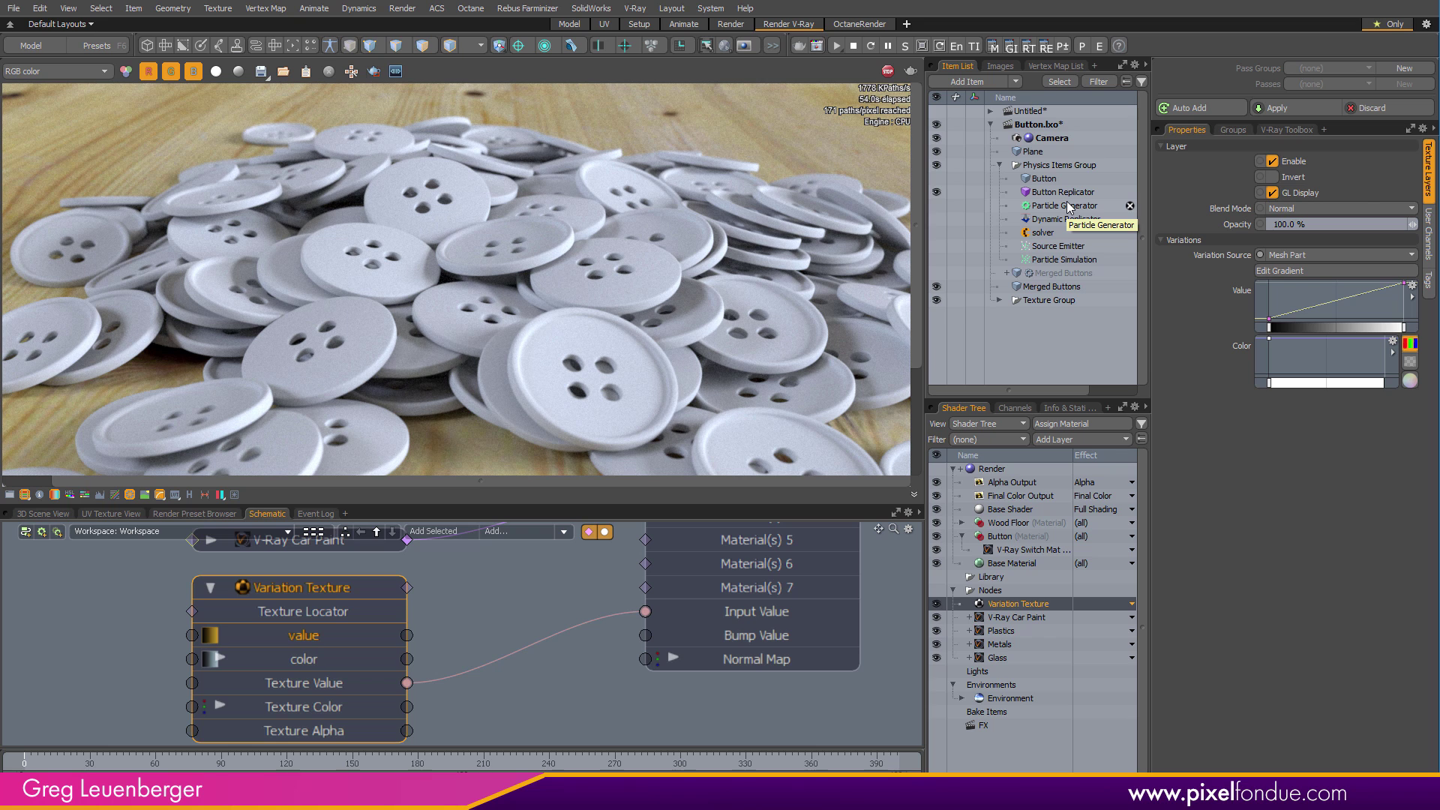
click(1306, 255)
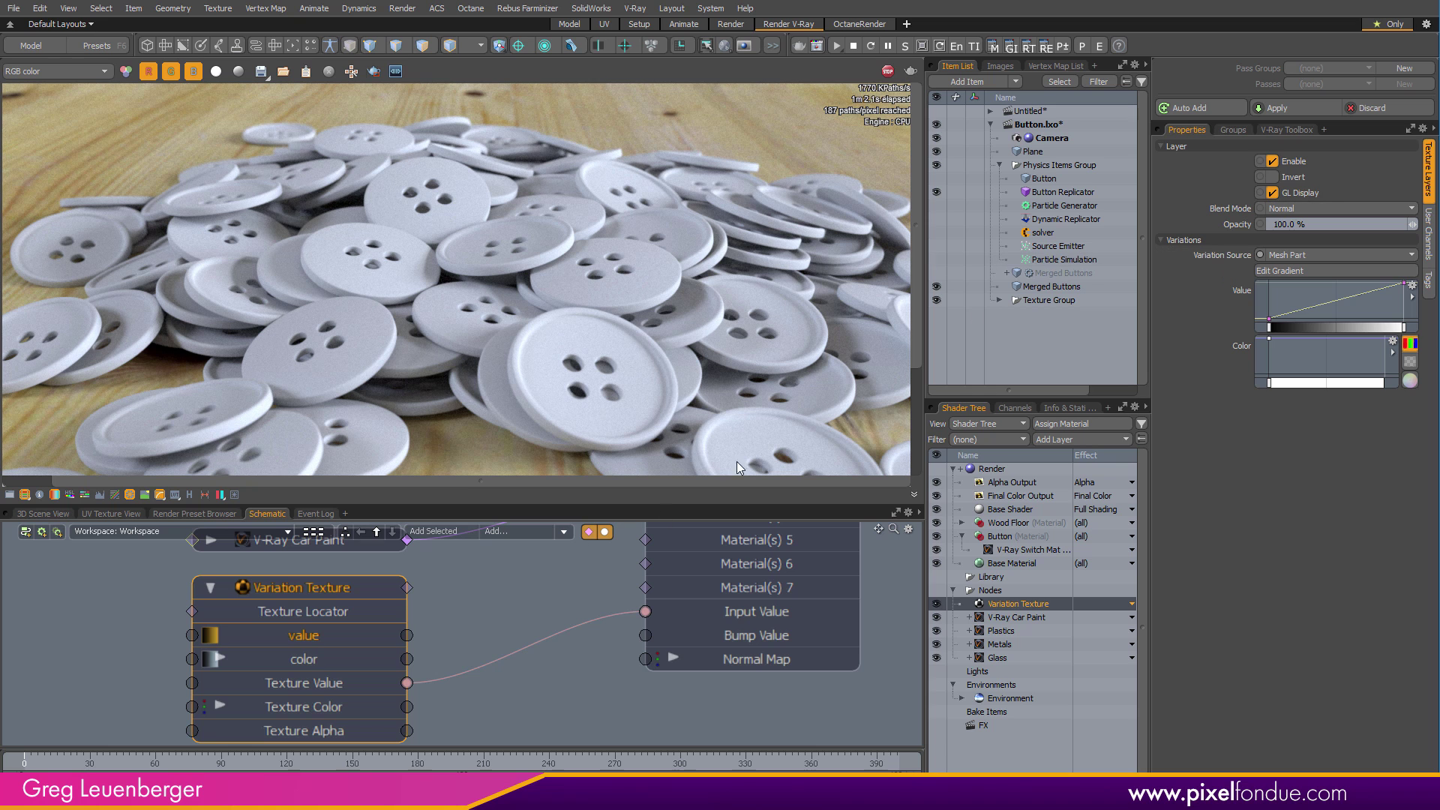
scroll(582, 627, down, 3)
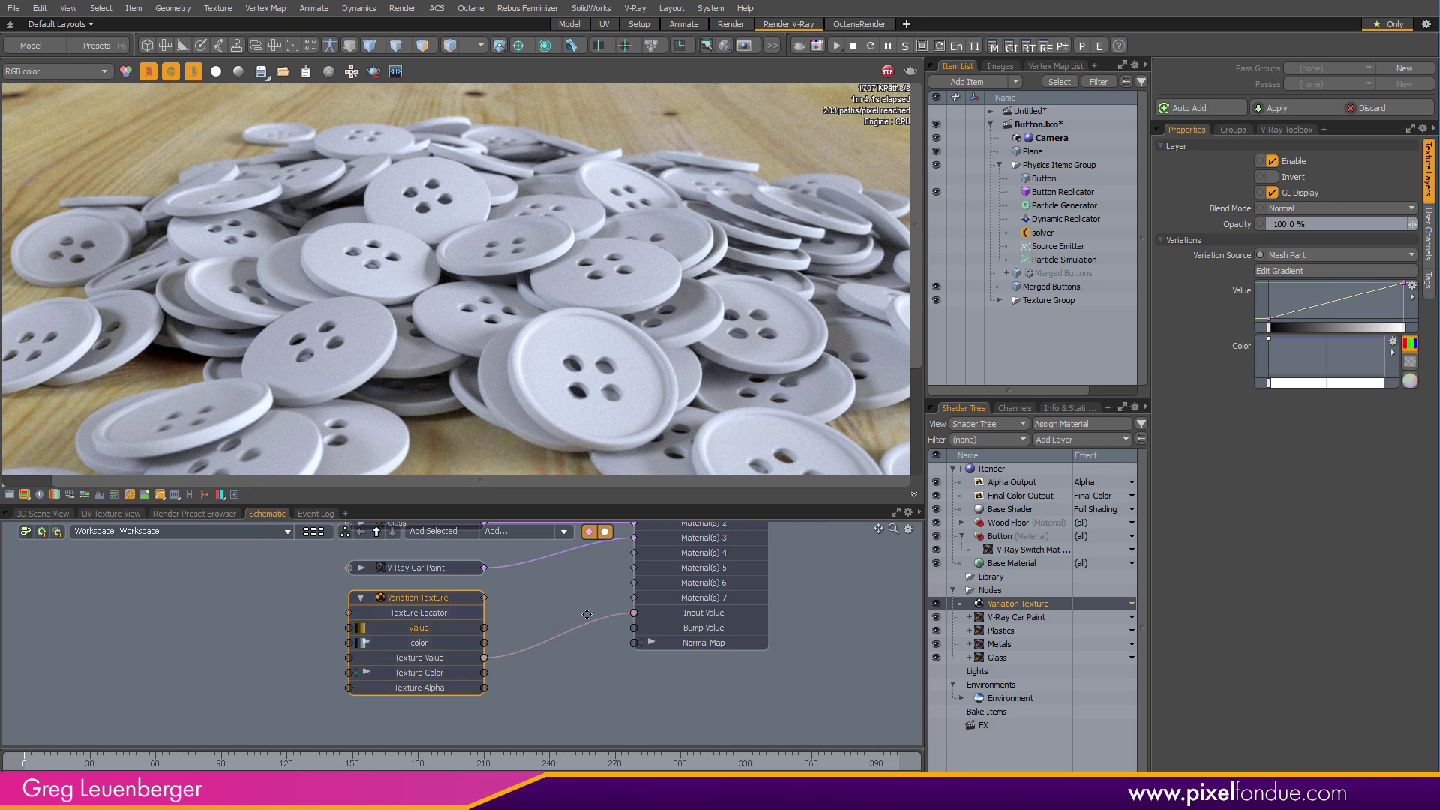
Rename the Variation Texture that drives the switch material as "Variation Texture Switch"
alt+drag(579, 616, 579, 698)
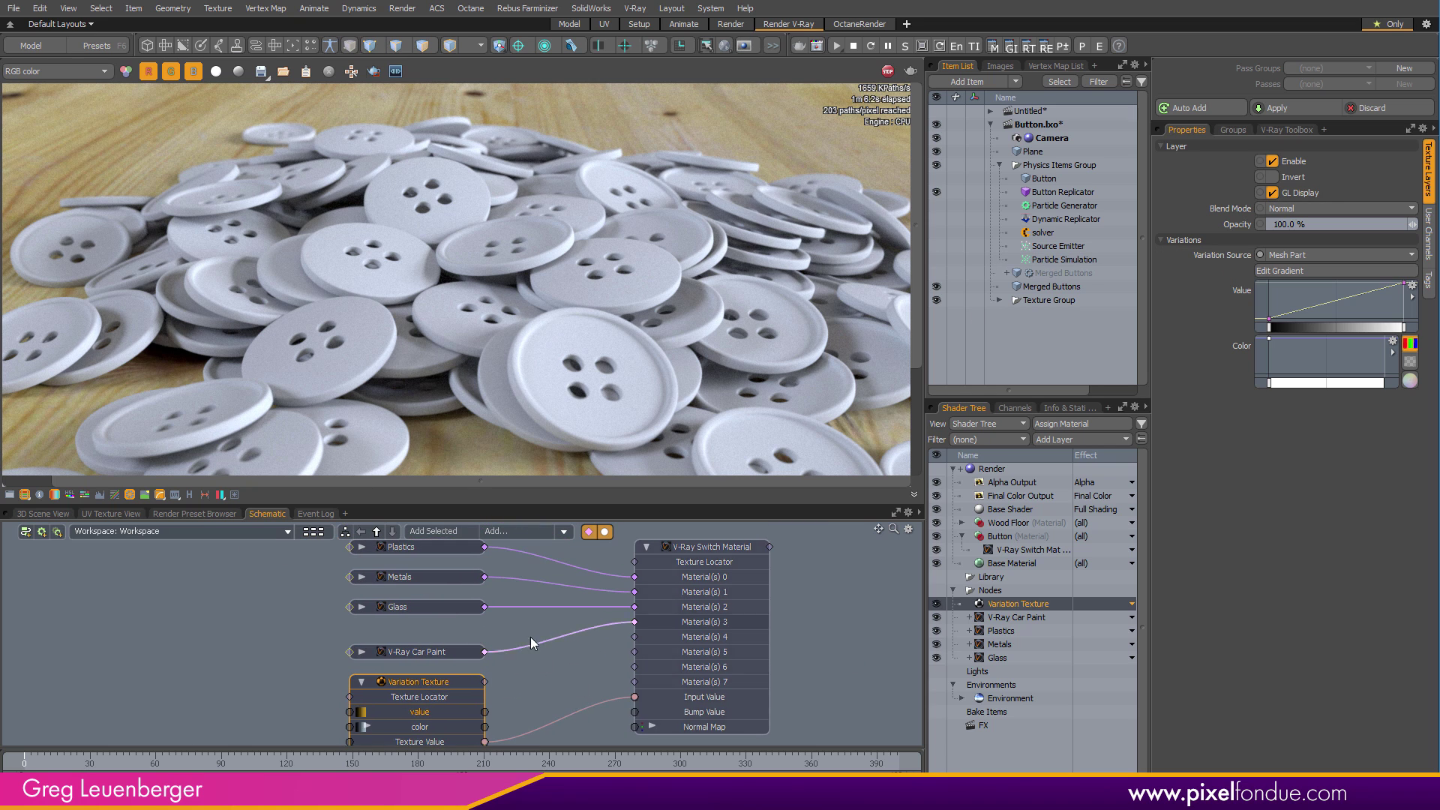
scroll(605, 595, up, 4)
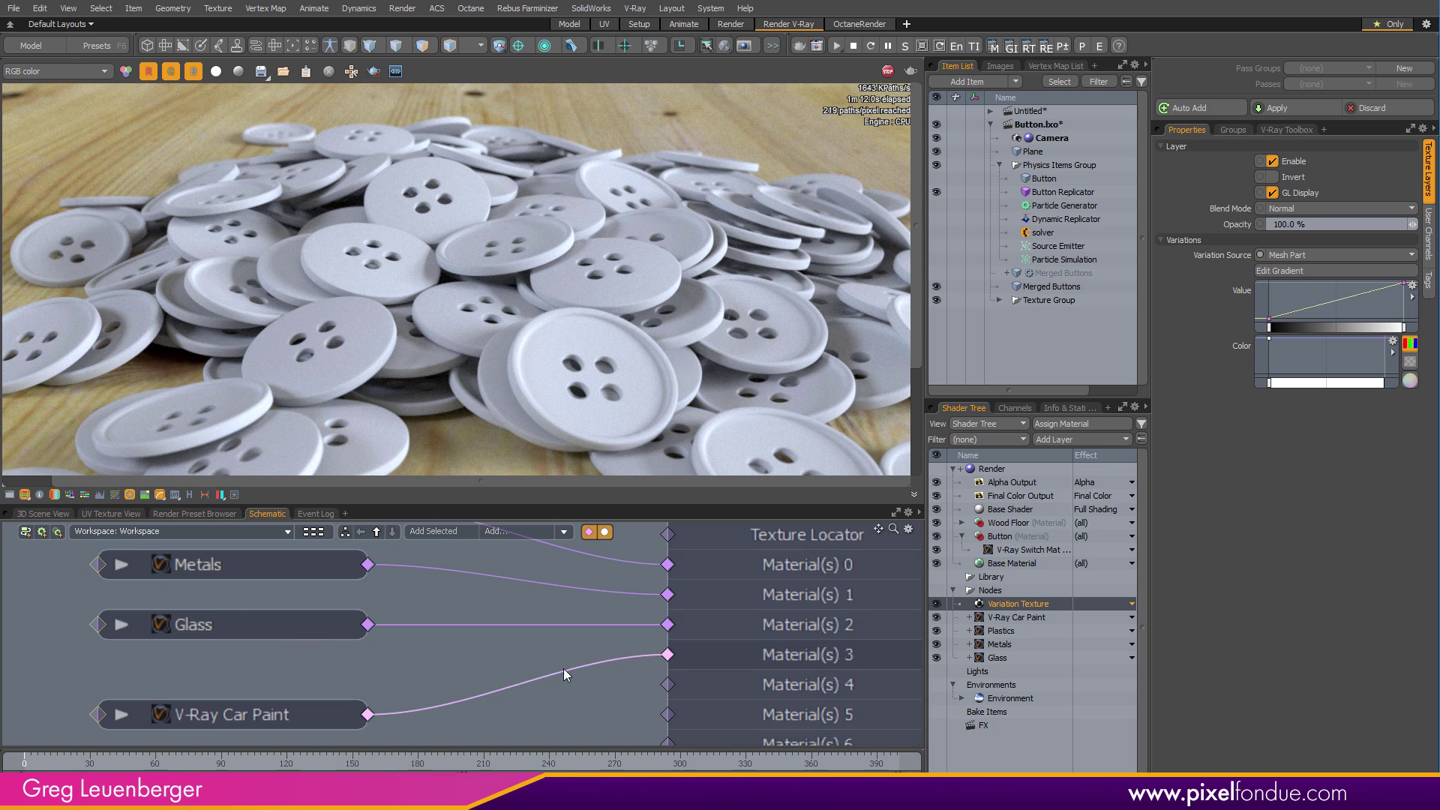
scroll(565, 667, down, 4)
alt+drag(541, 651, 564, 538)
scroll(448, 619, up, 2)
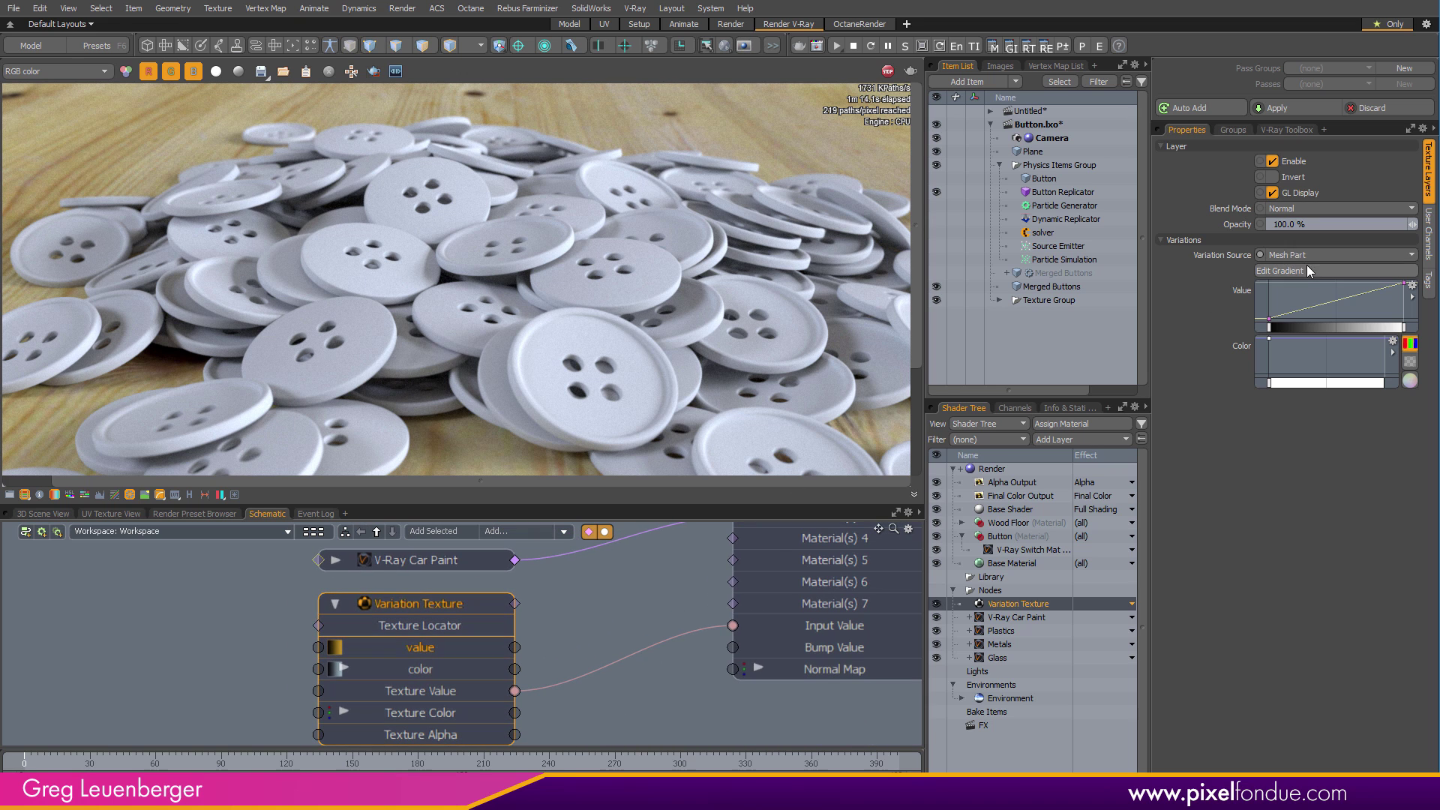
scroll(592, 657, down, 2)
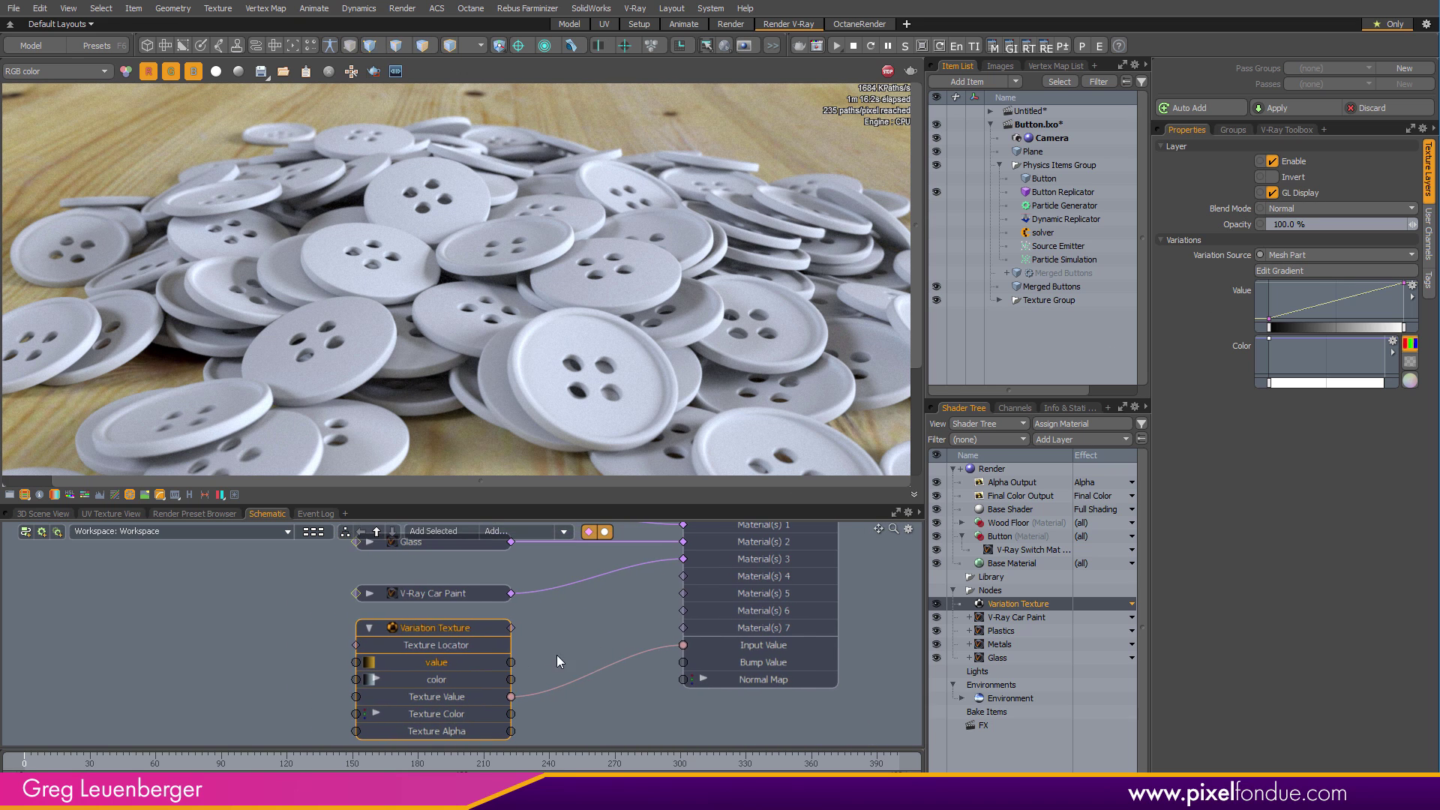
double_click(1038, 606)
text(Swt)
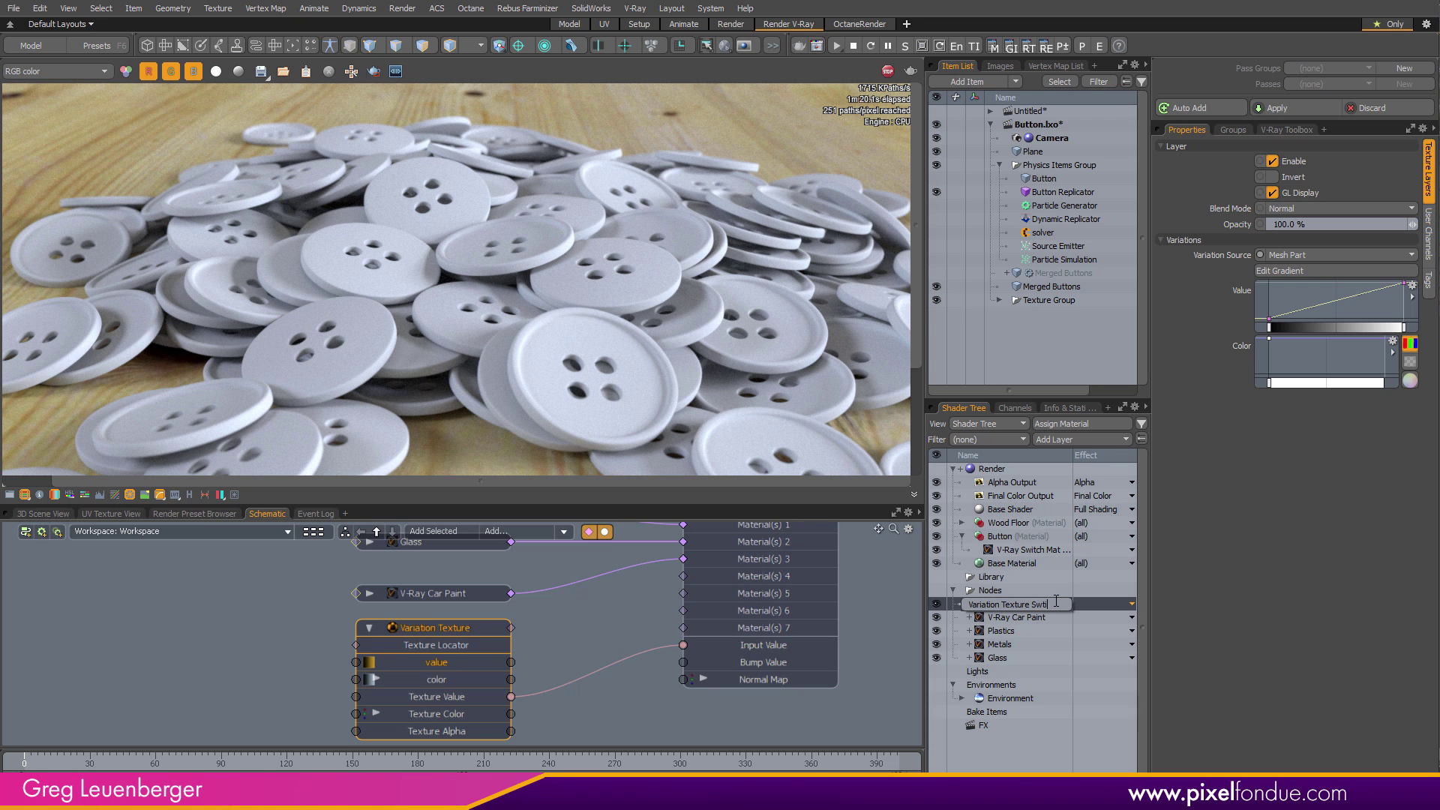
key(BackSpace)
text(witch)
key(Return)
Set the Plastics material's diffuse color to a crimson red of 0.74, 0.02, 0.16
alt+drag(603, 618, 671, 717)
scroll(563, 576, up, 3)
click(561, 574)
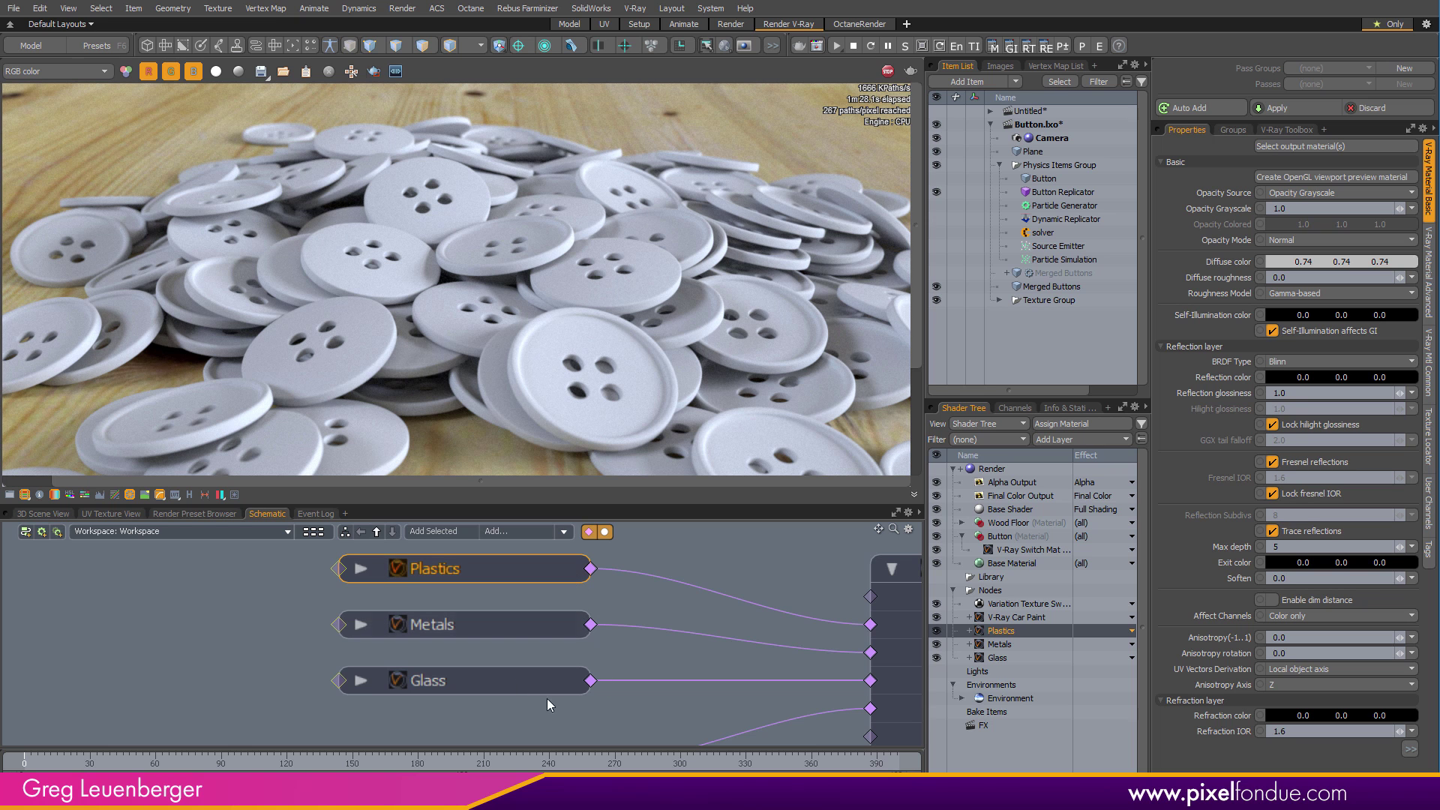
click(1288, 266)
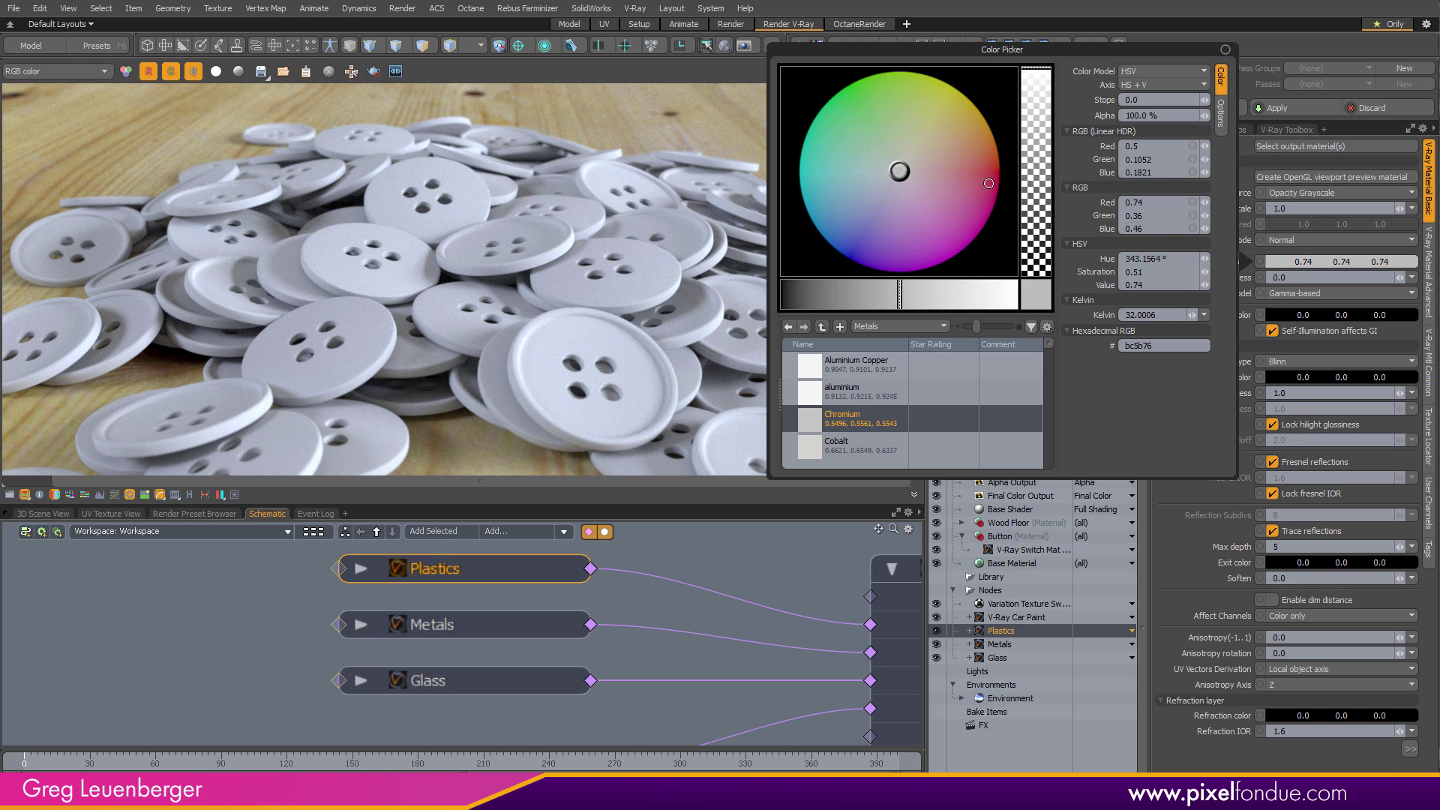
click(1000, 175)
scroll(286, 618, down, 3)
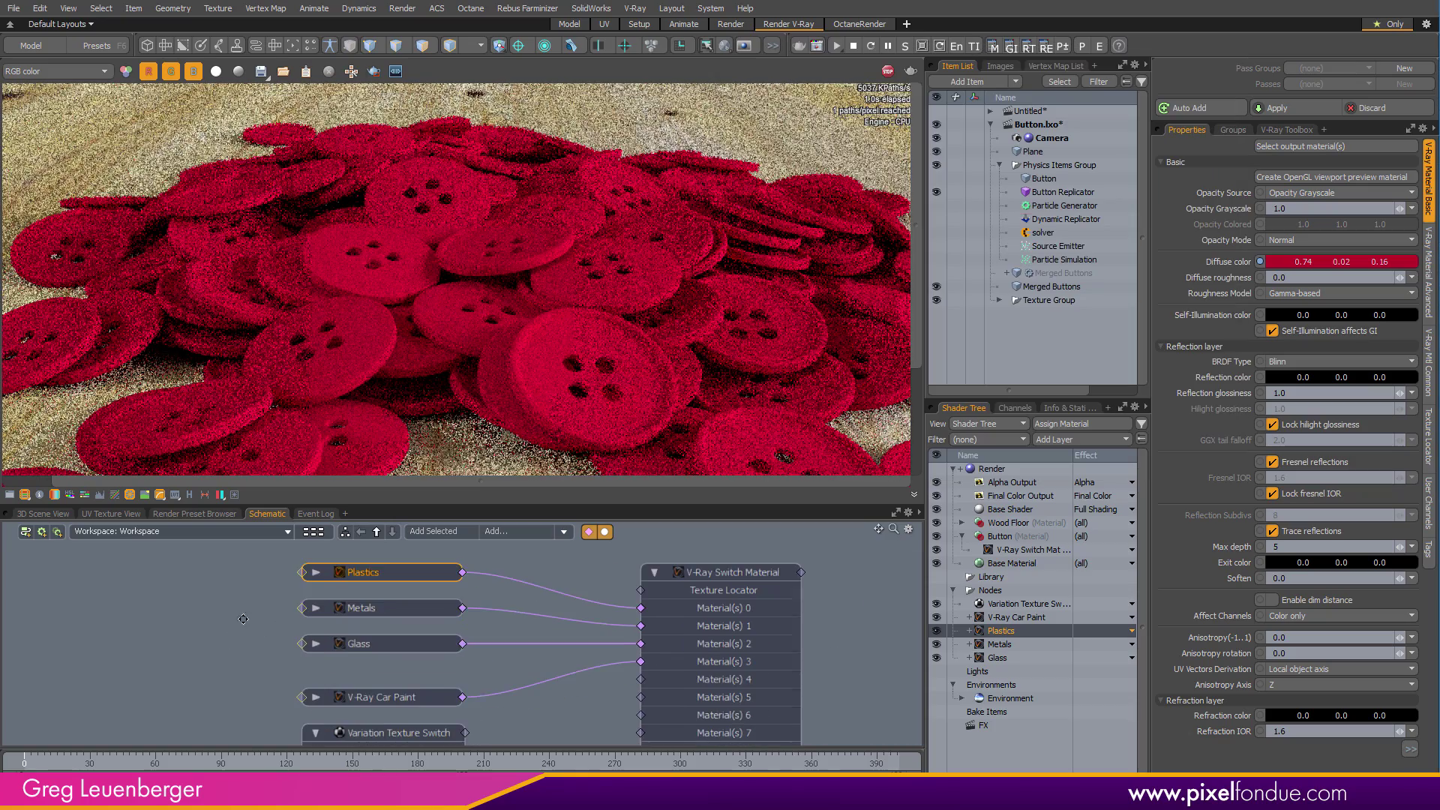
Set the Metals material's diffuse color to a green of 0.33, 0.74, 0.32
click(356, 612)
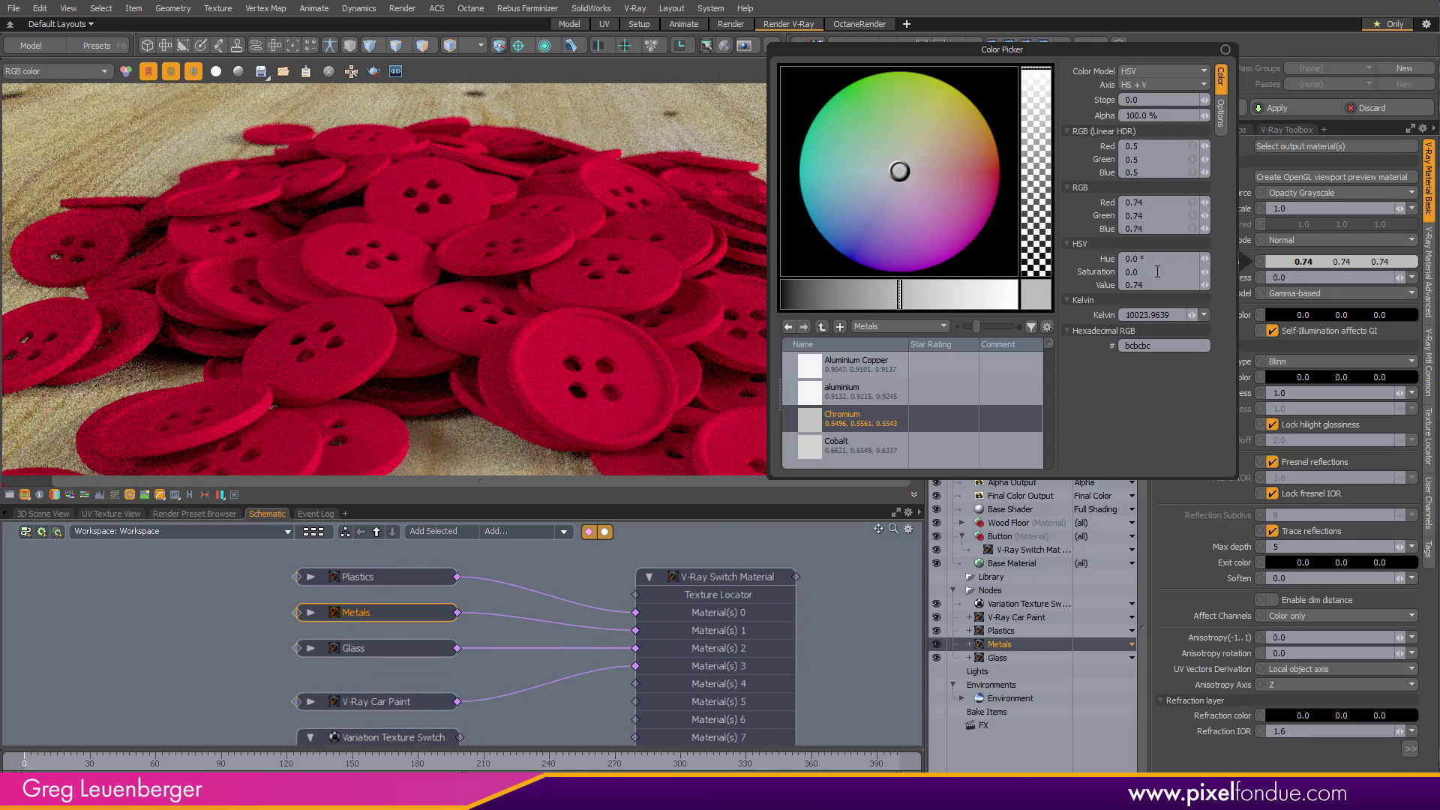
click(1320, 261)
click(859, 97)
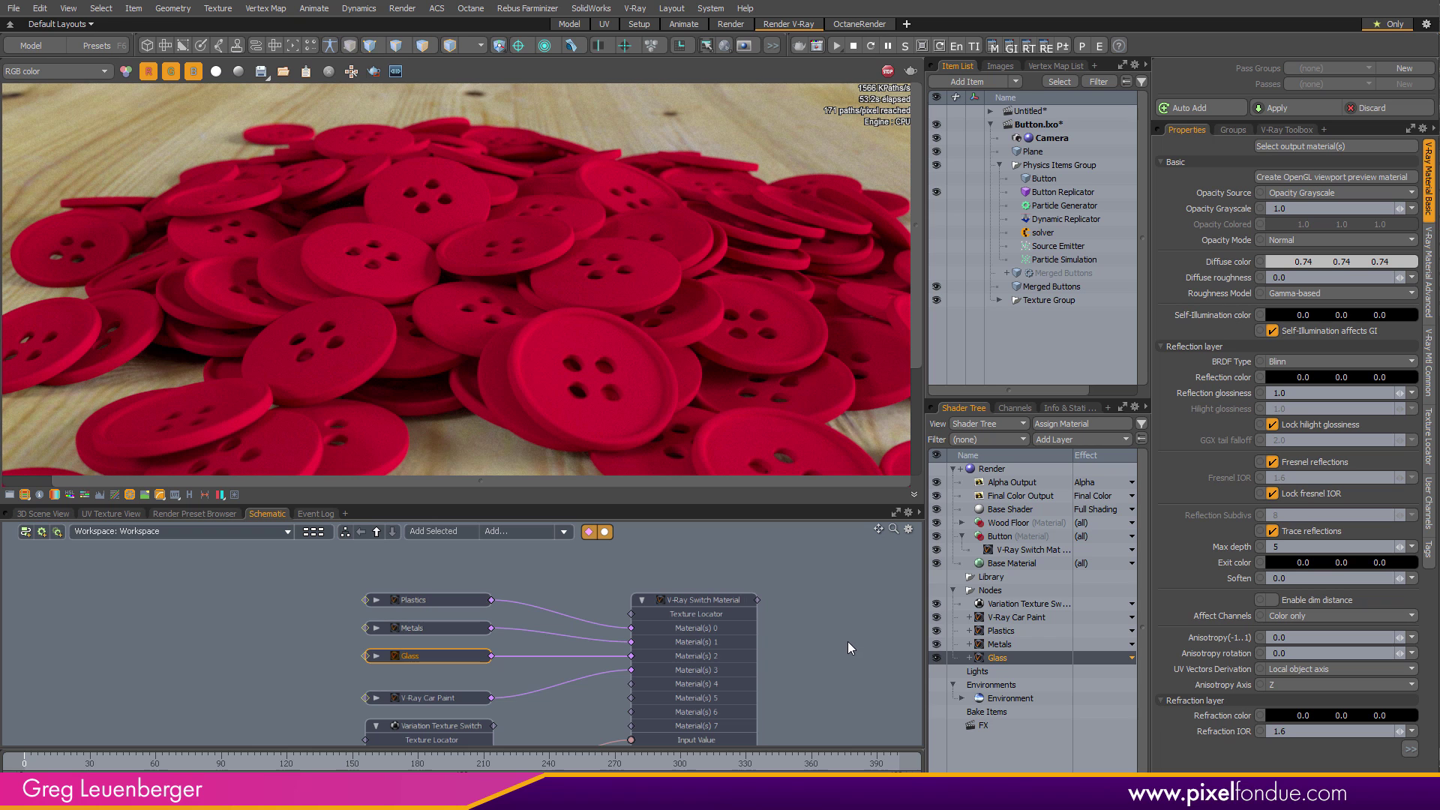
Set the Glass material's diffuse color to a teal of 0.38, 0.74, 0.7
alt+drag(549, 695, 608, 628)
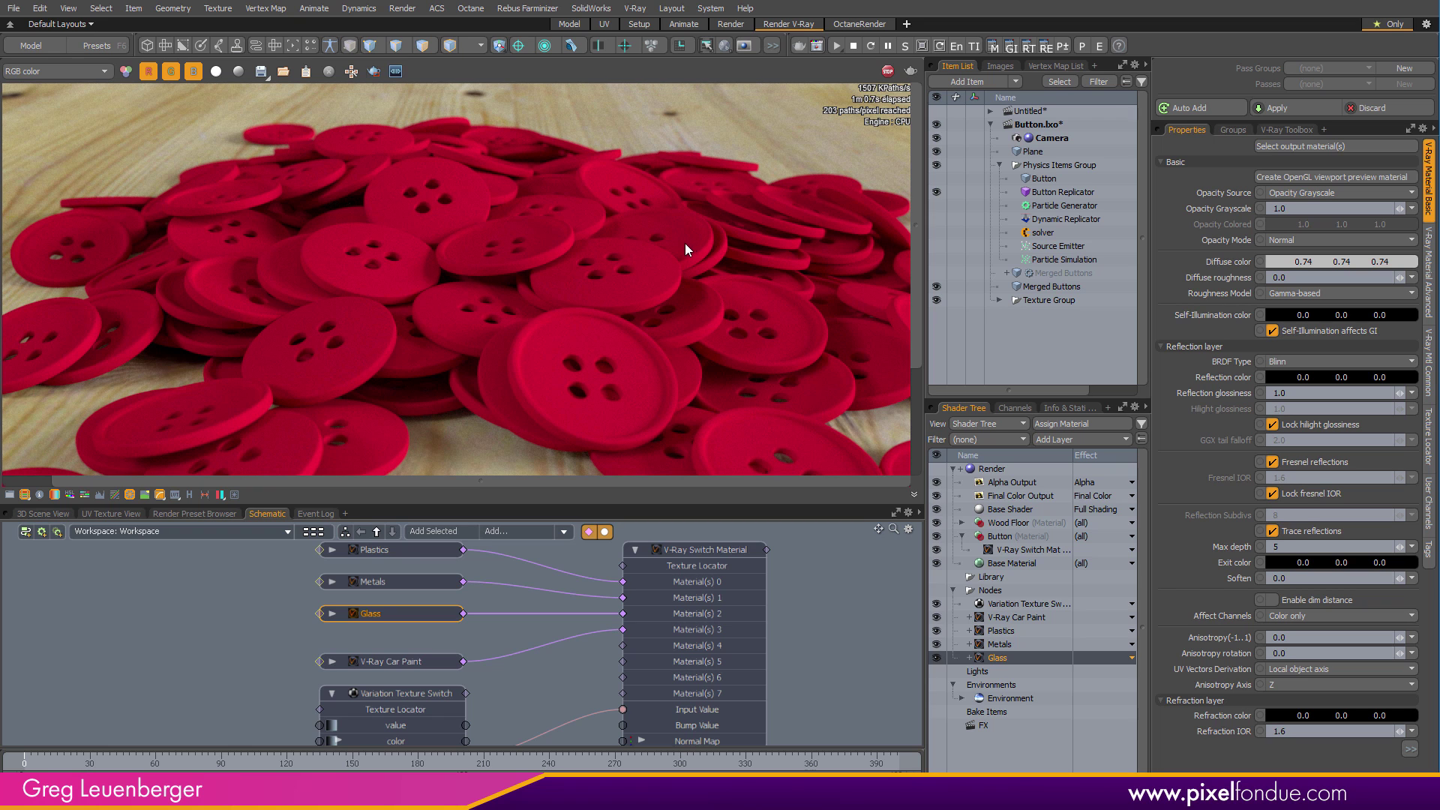
click(1273, 265)
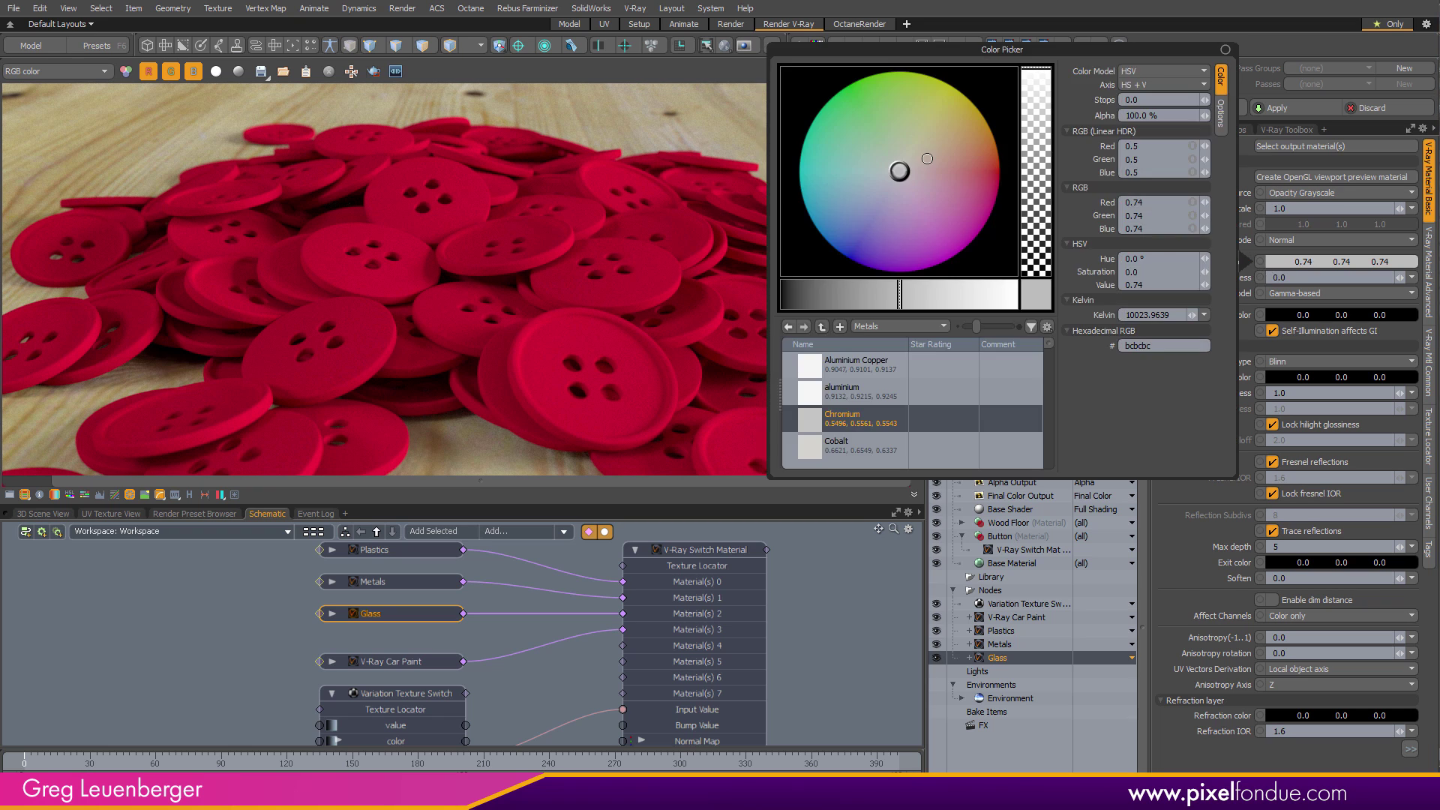
drag(841, 160, 822, 161)
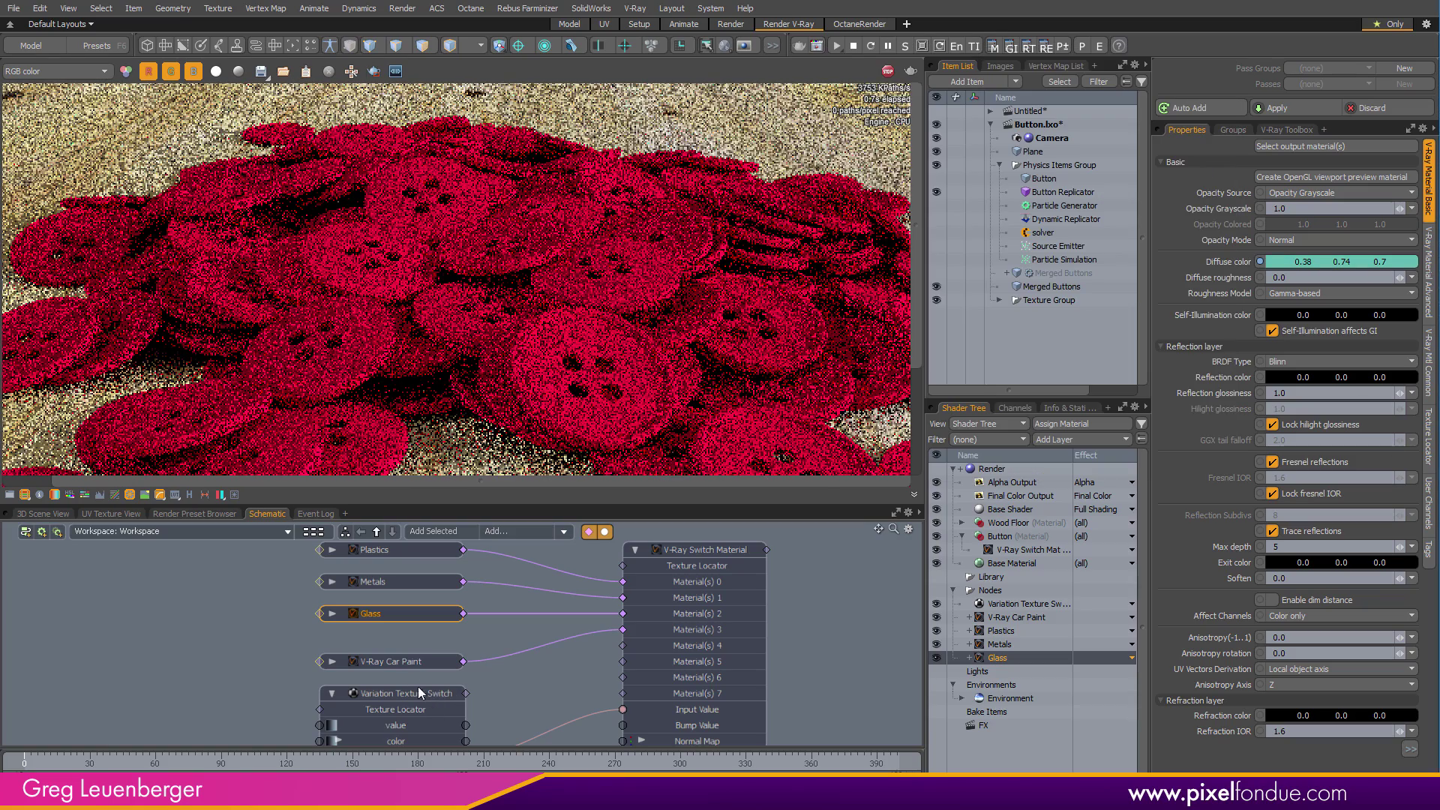
Change the base color of the V-Ray Car Paint material to red
click(417, 663)
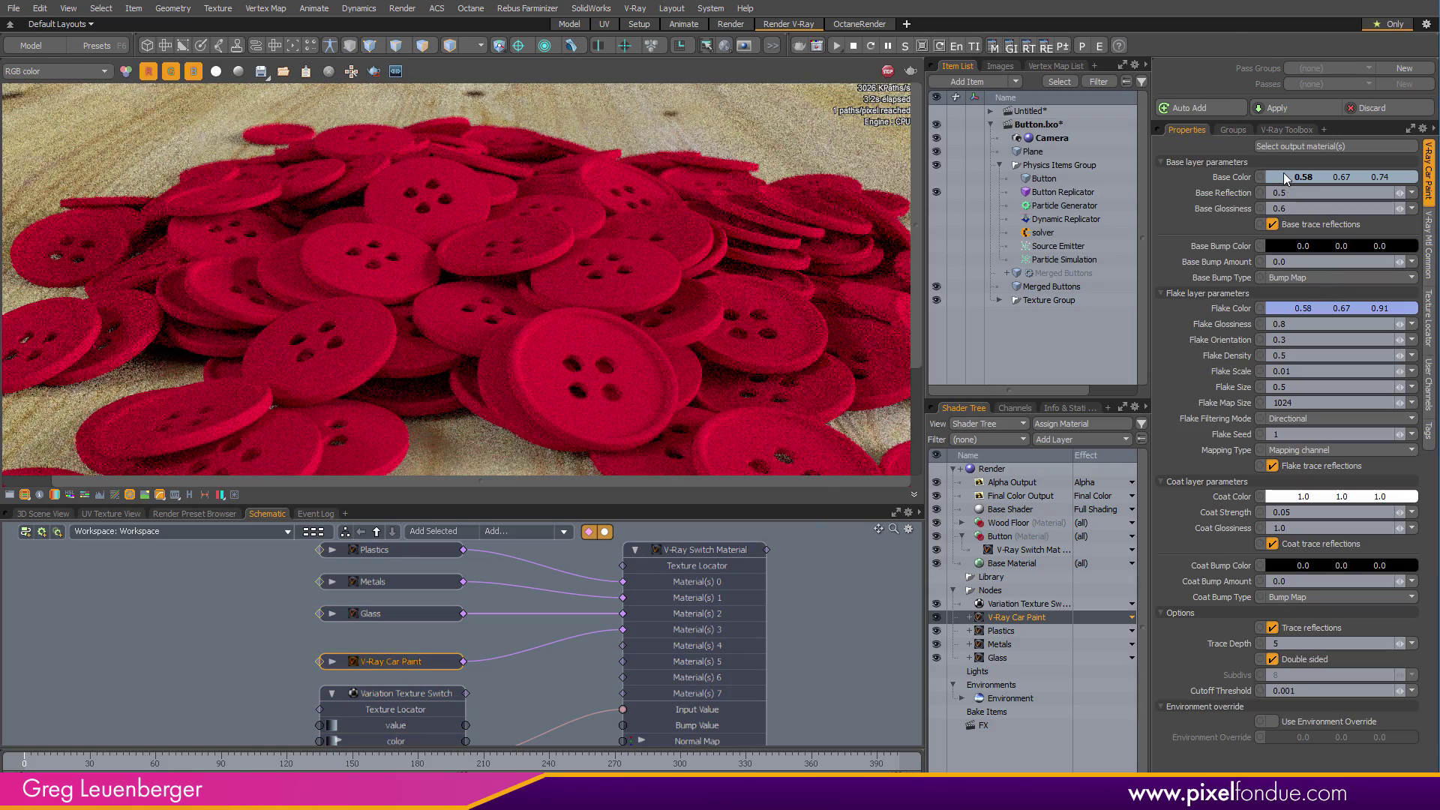
click(1278, 178)
drag(954, 94, 991, 90)
Set the Plastics material's diffuse color to a green of 0.33, 0.74, 0.24
click(351, 567)
click(405, 550)
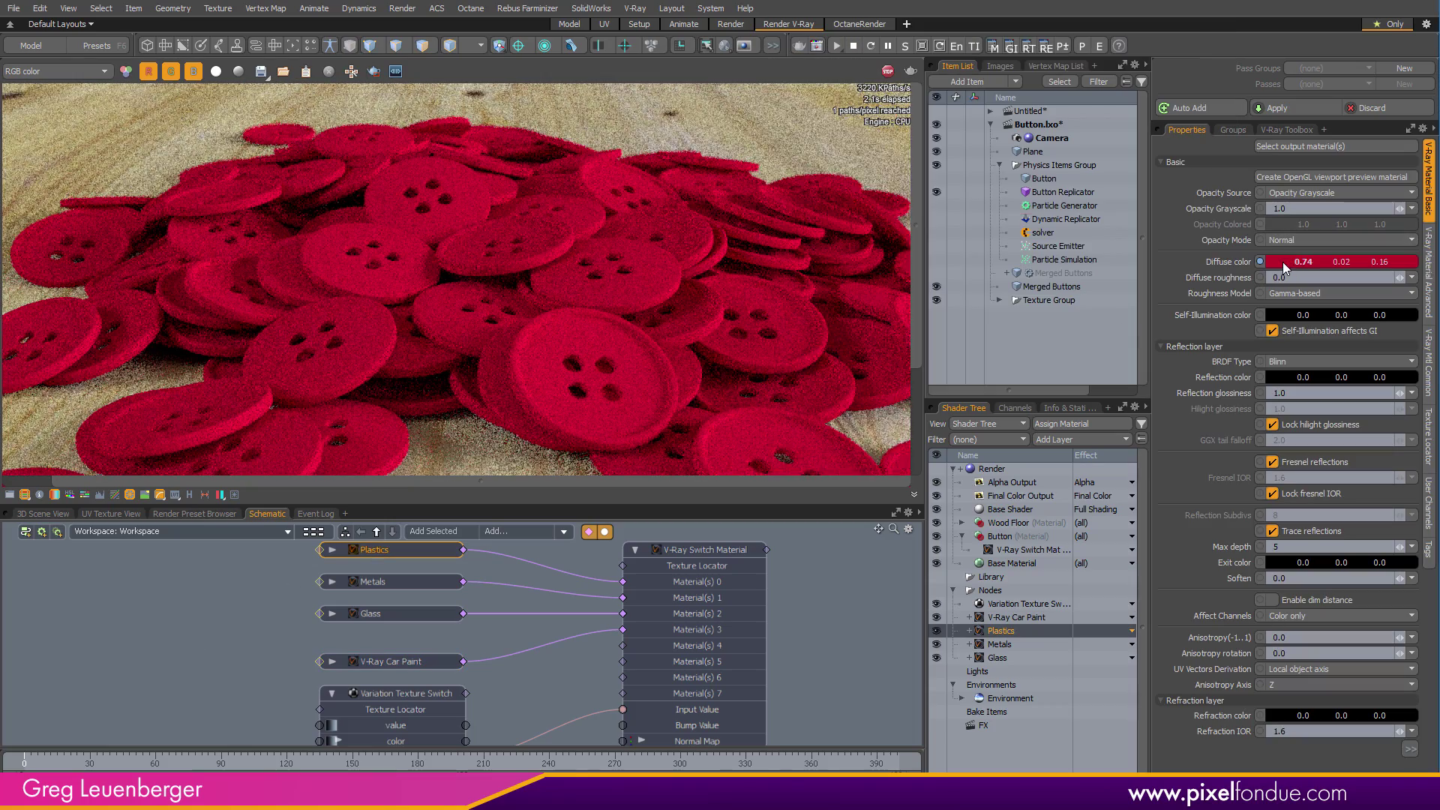
click(1283, 262)
drag(894, 139, 862, 87)
click(868, 46)
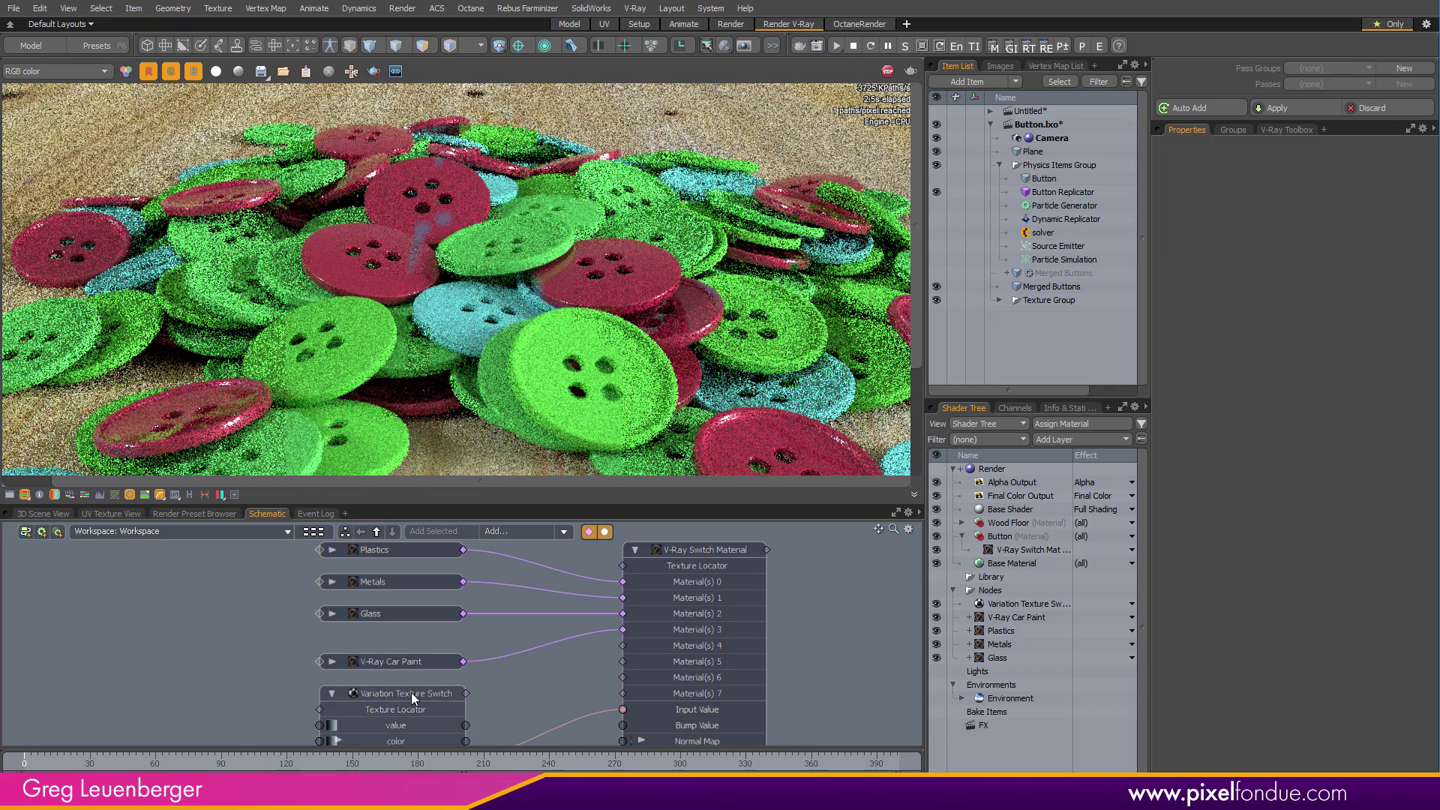
Change the Metals material's diffuse color to orange so that it differs from the green plastic
click(414, 614)
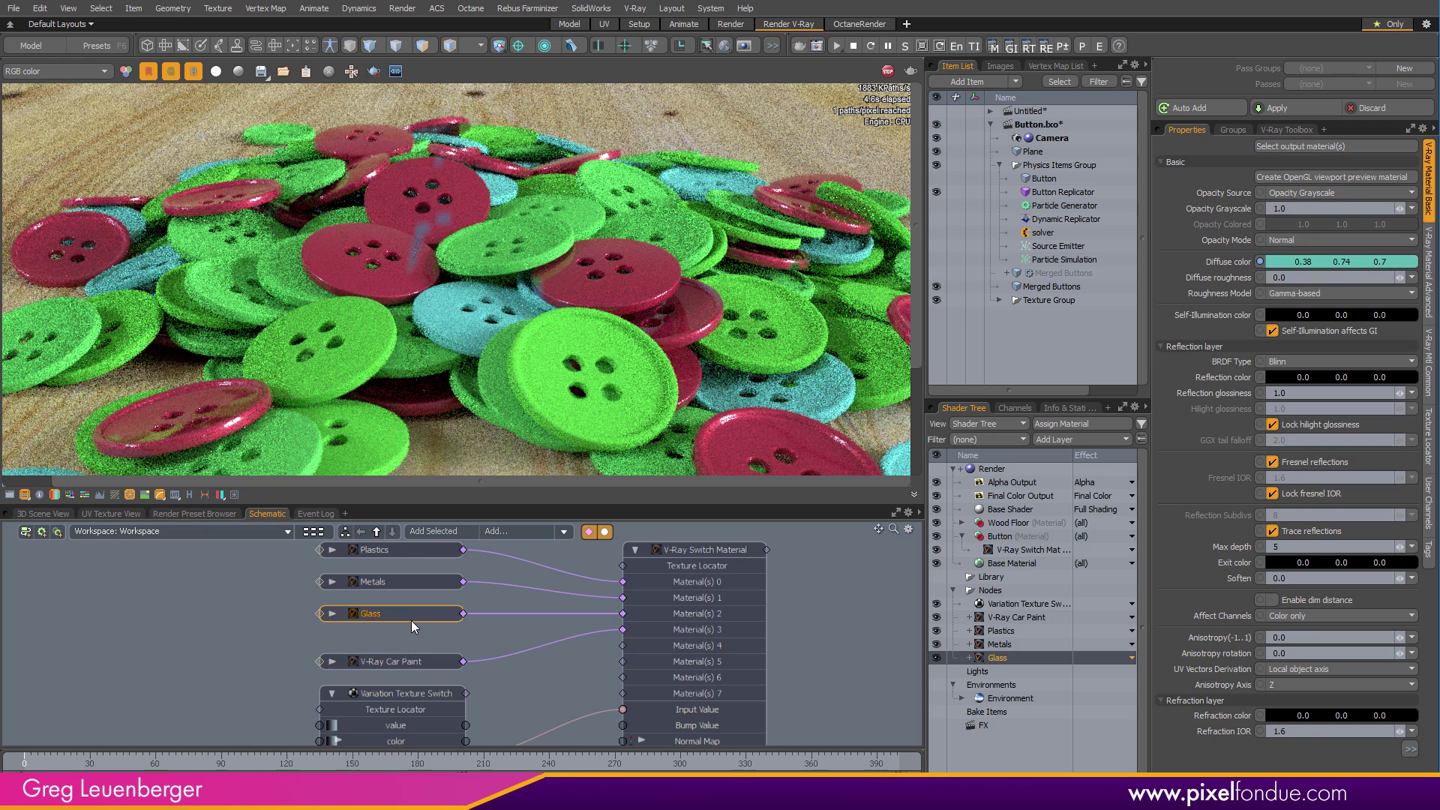
click(417, 585)
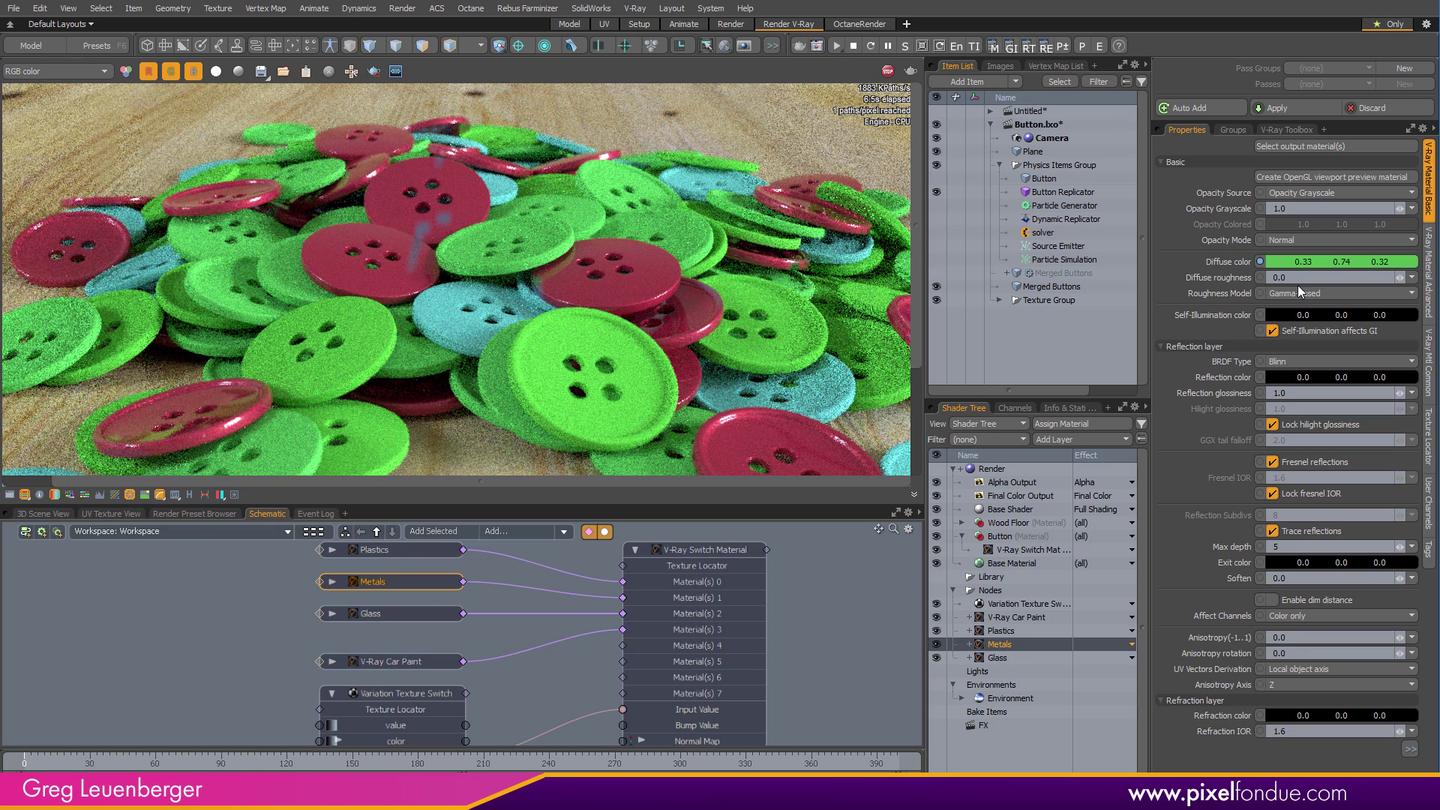
double_click(1284, 263)
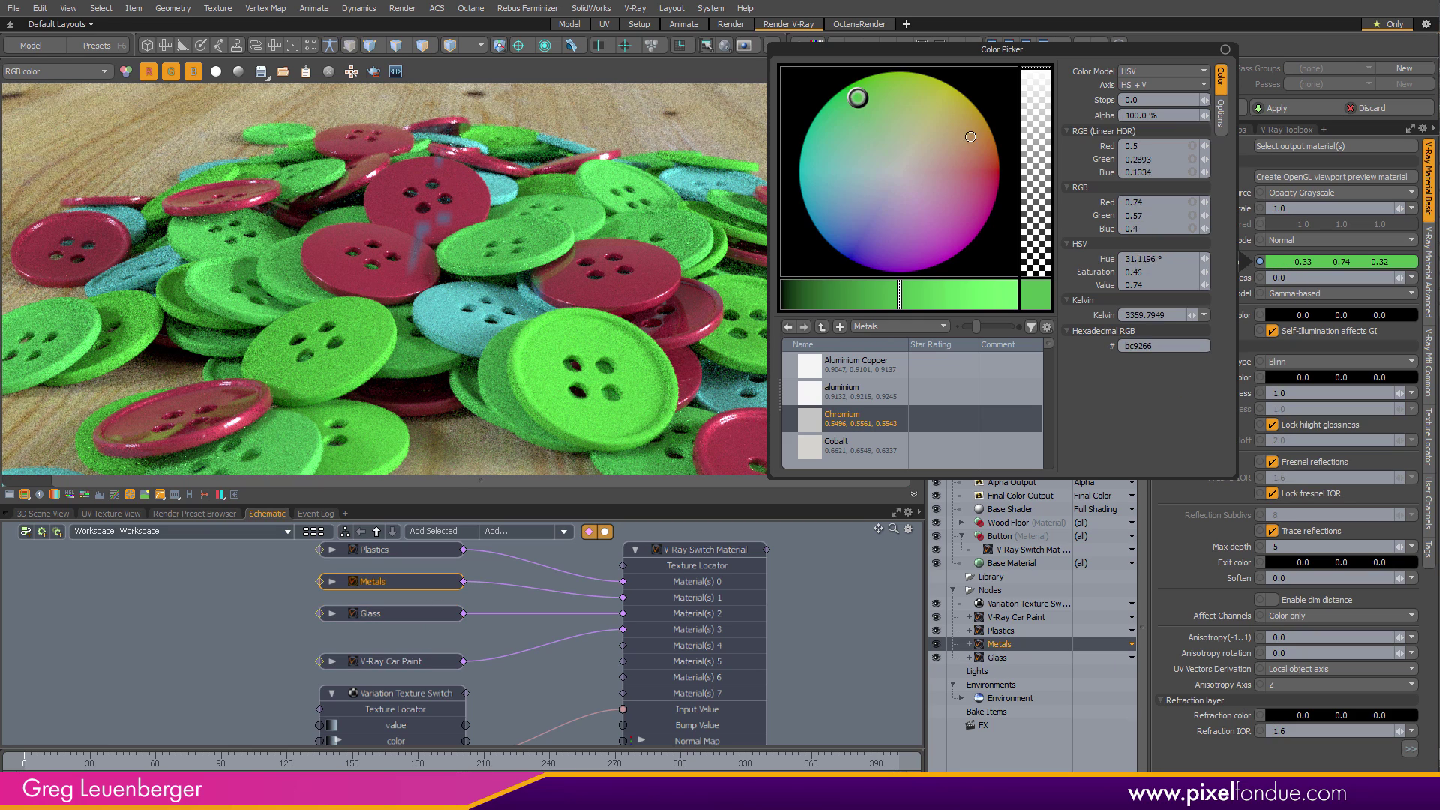
drag(973, 134, 980, 124)
click(190, 614)
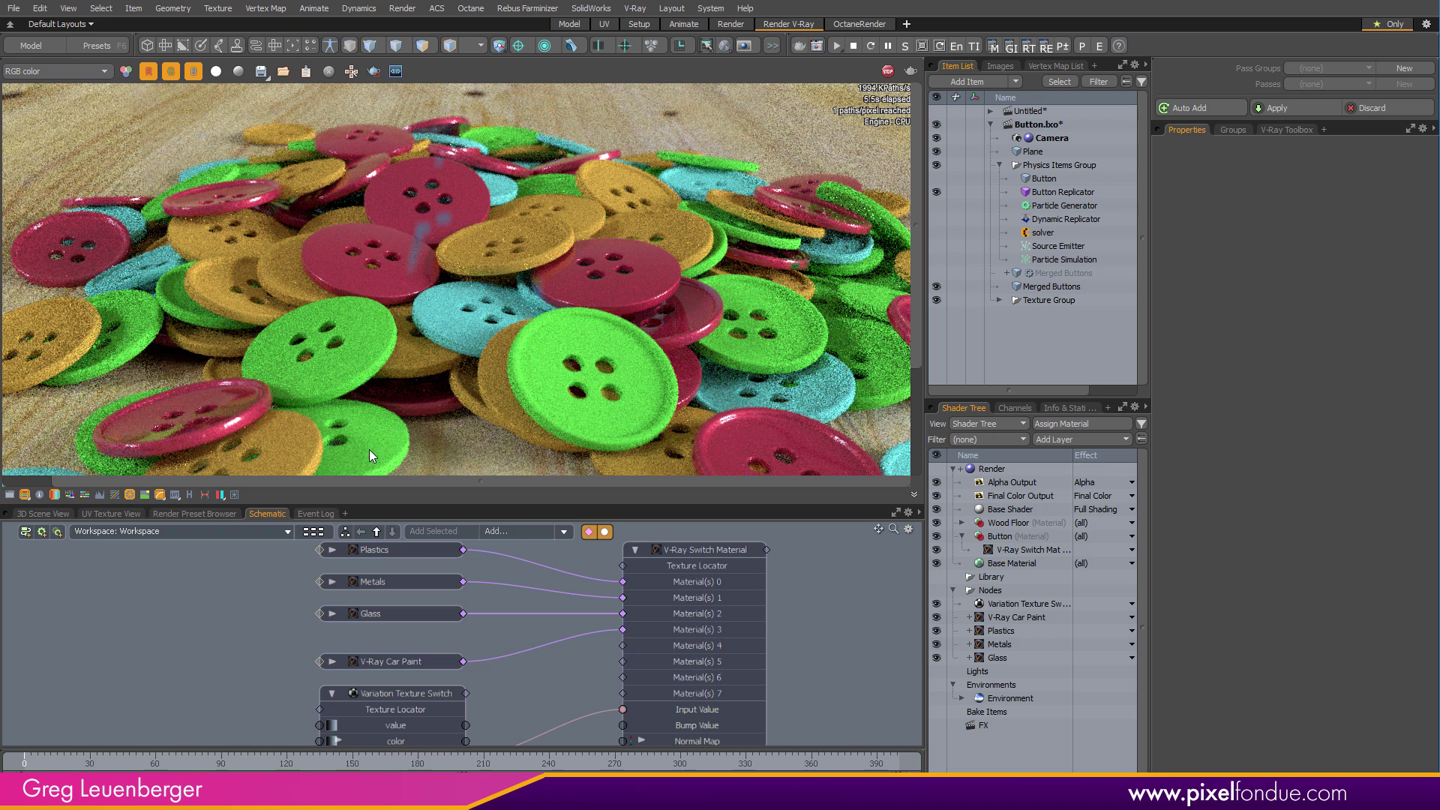
Move the Plastics node away from the other material nodes in the schematic and expand its channels
click(411, 555)
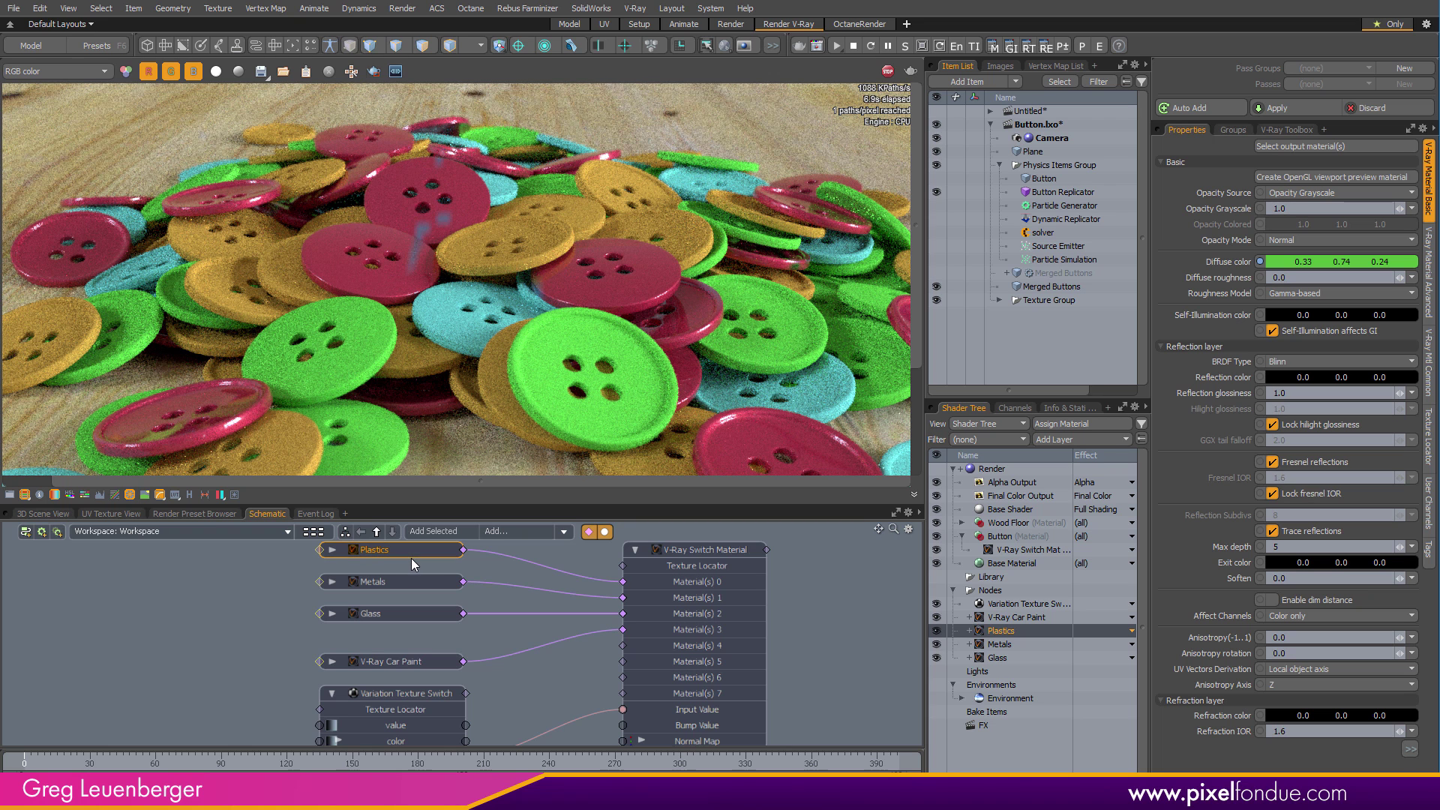
click(387, 615)
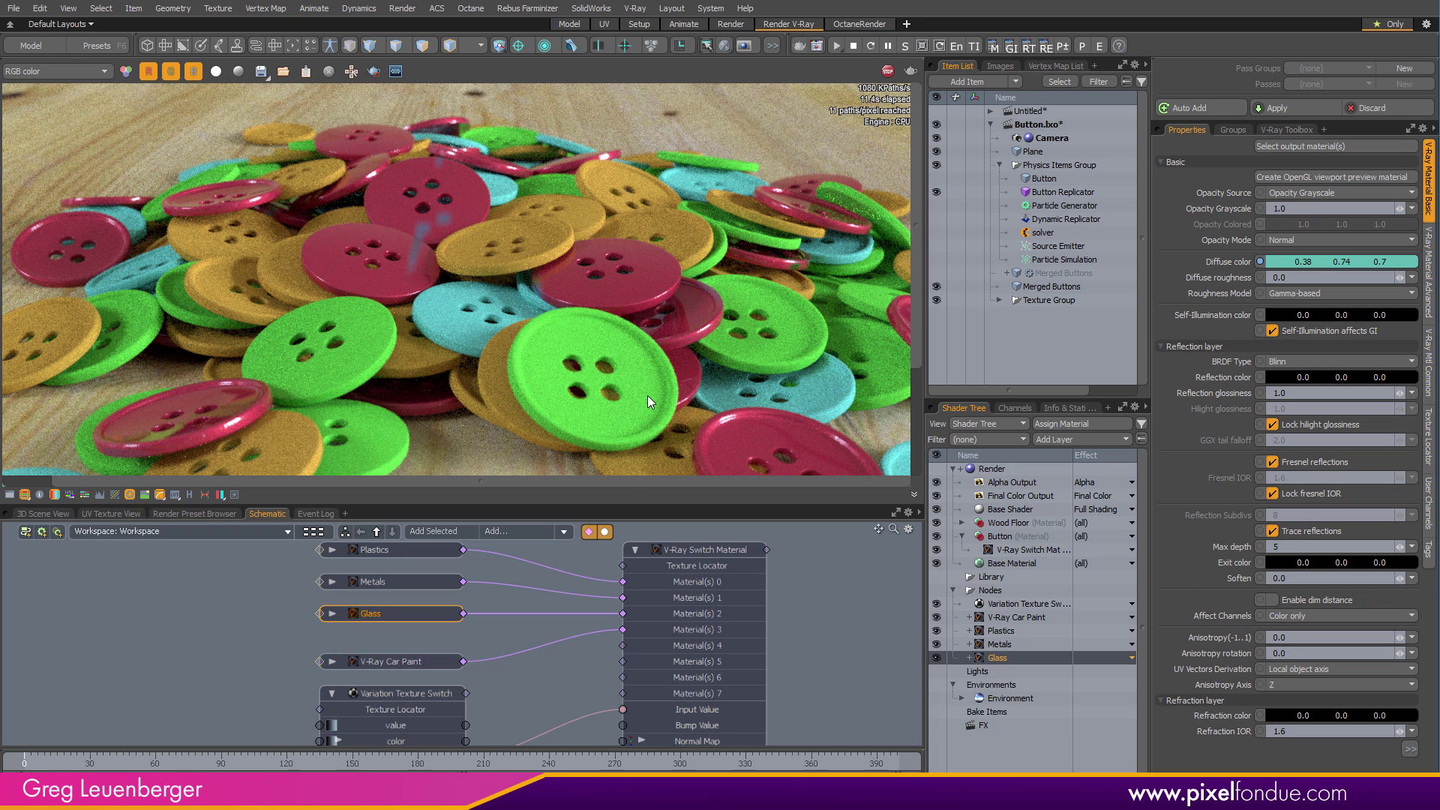
middle_drag(548, 640, 625, 674)
drag(454, 586, 264, 583)
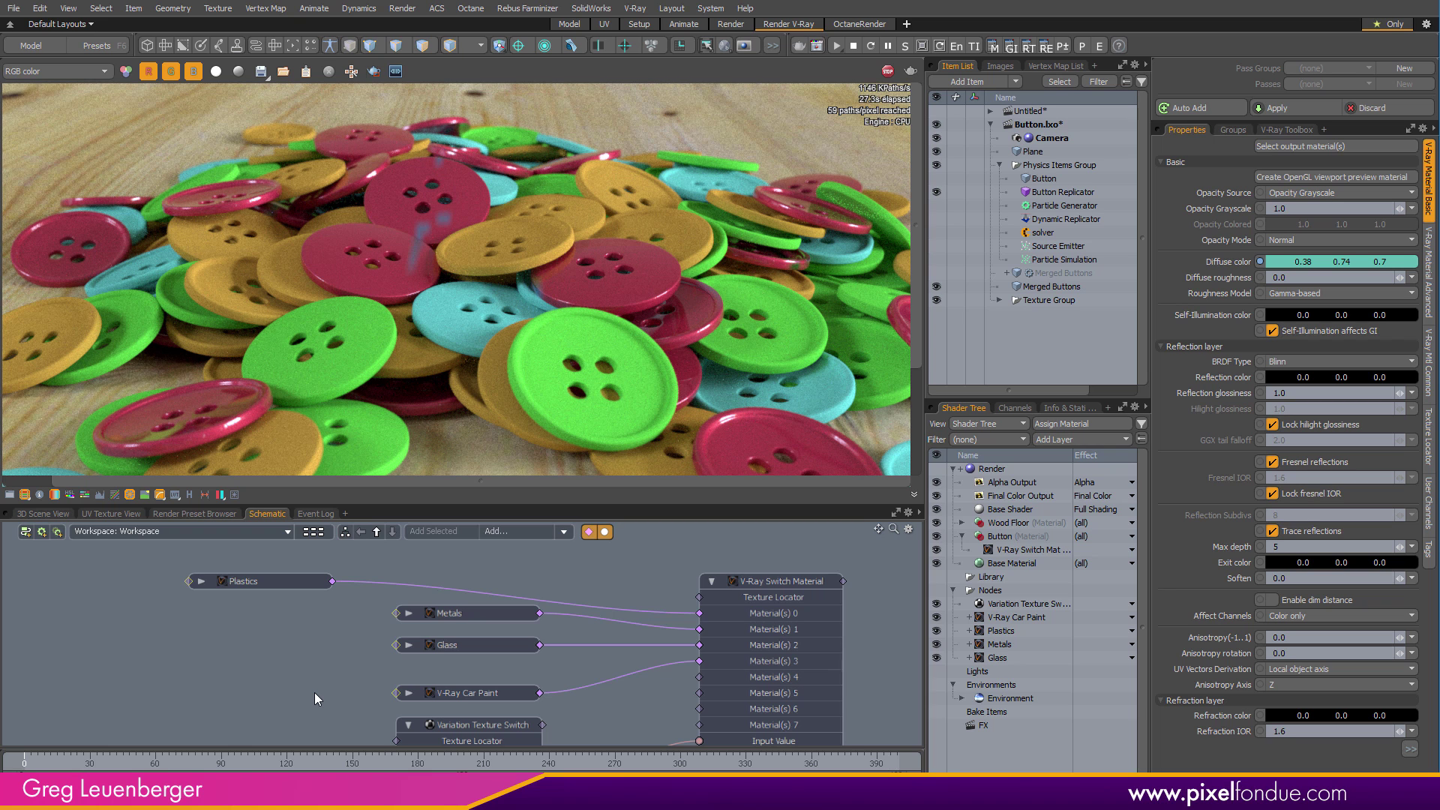
drag(268, 587, 252, 587)
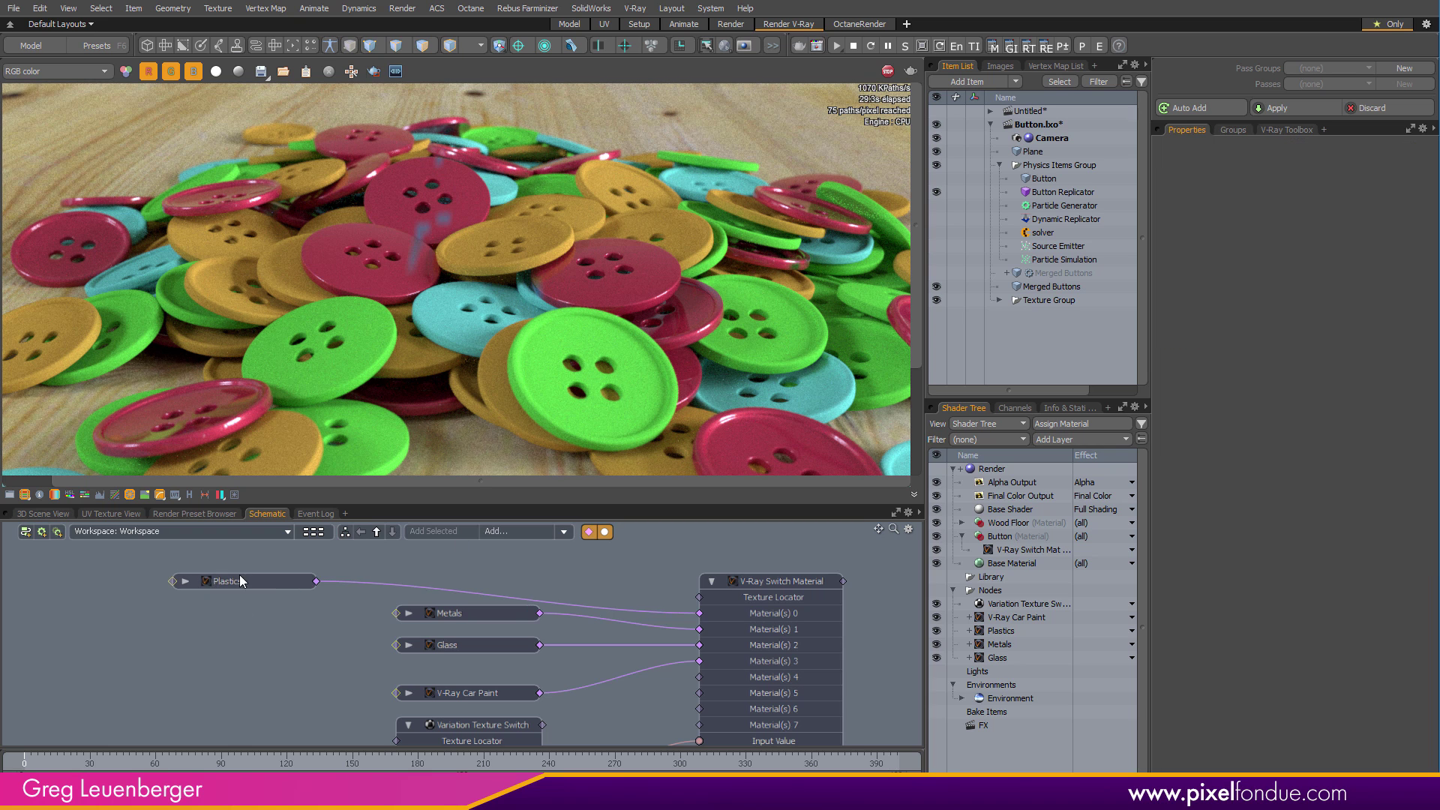
click(229, 585)
click(185, 582)
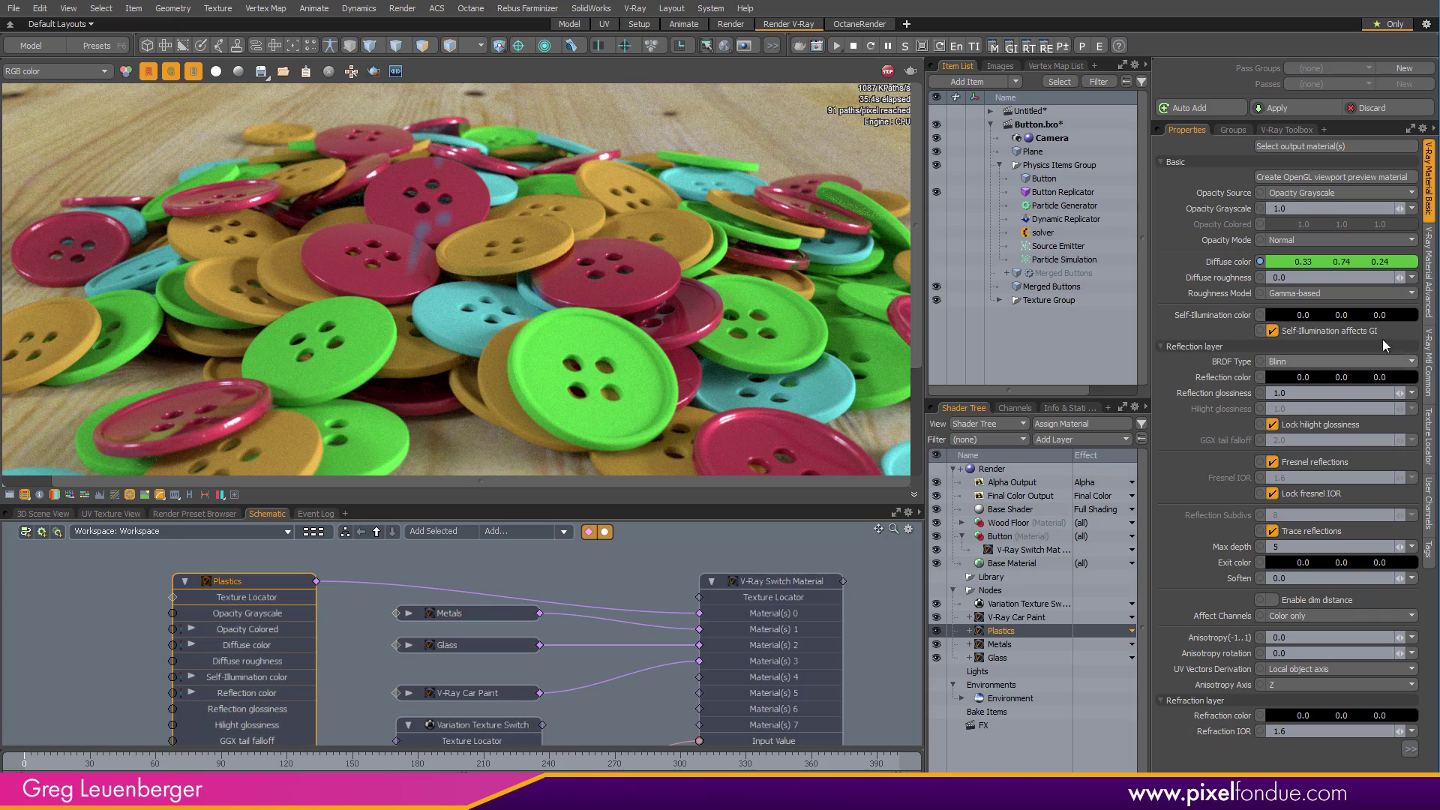
Set the Plastics material's reflection color to white (1.0, 1.0, 1.0) and its reflection glossiness to 0.9
ctrl+drag(1280, 381, 1329, 382)
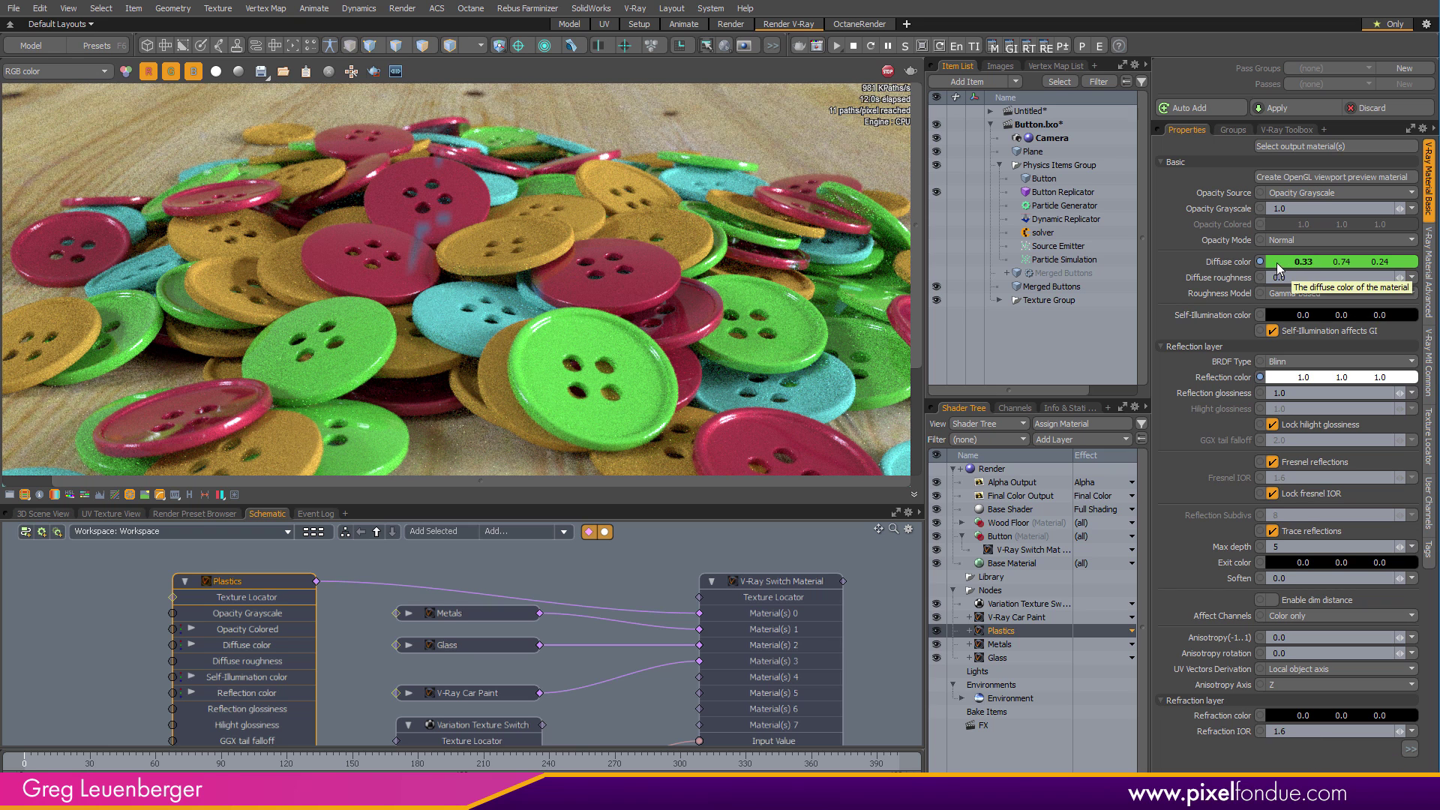
click(1318, 394)
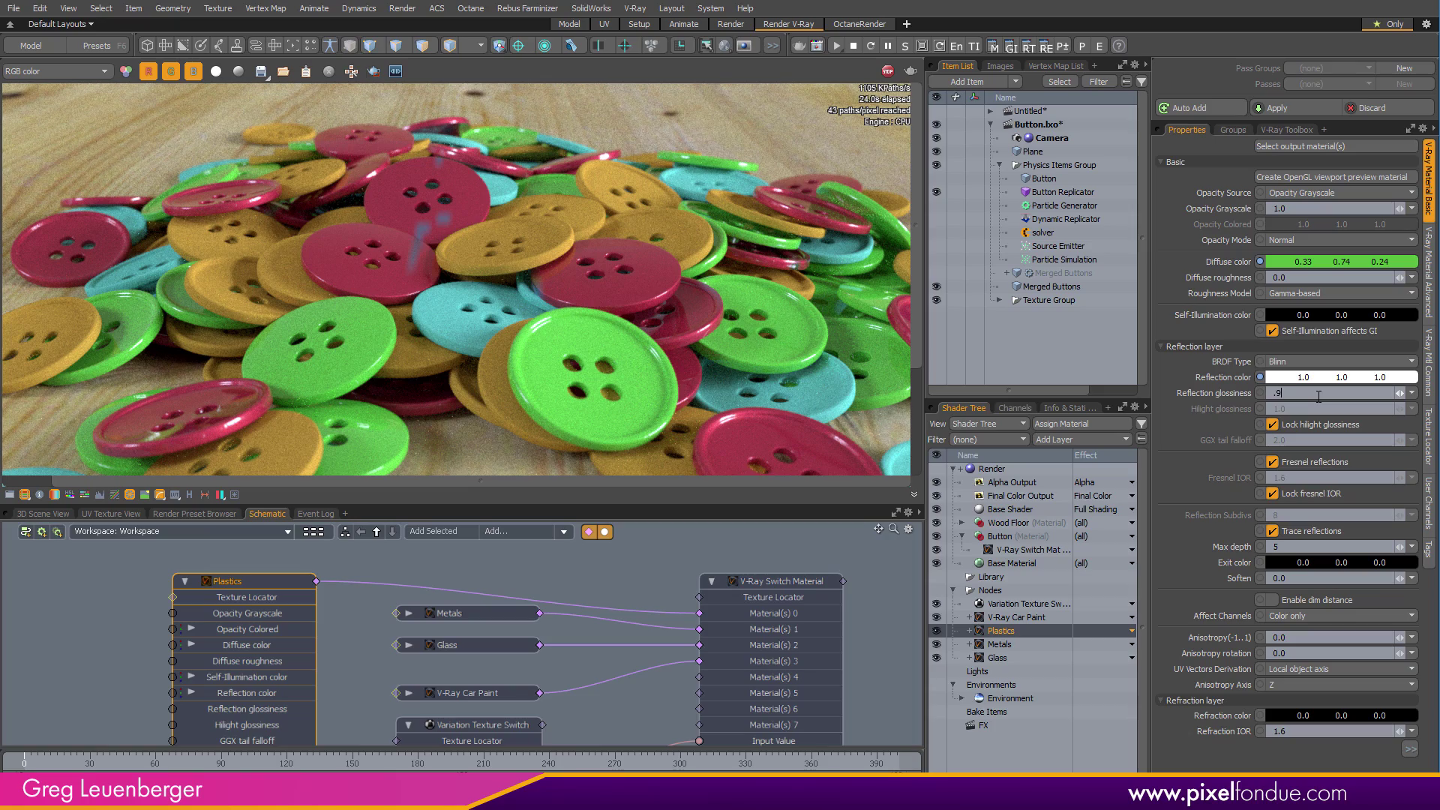
key(Return)
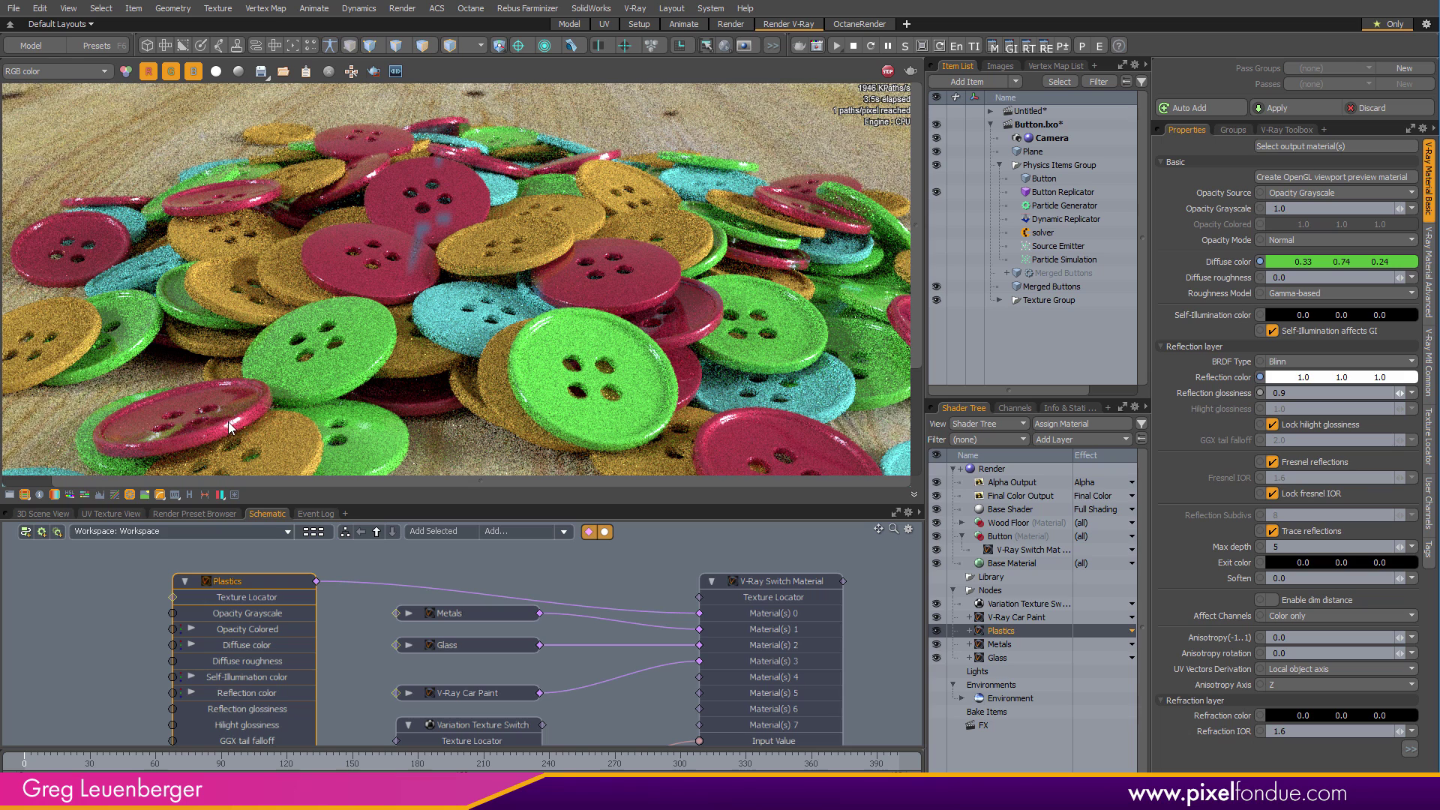
Duplicate the Variation Texture Switch and name the copy "Variation Texture Plastic"
middle_drag(185, 624, 410, 618)
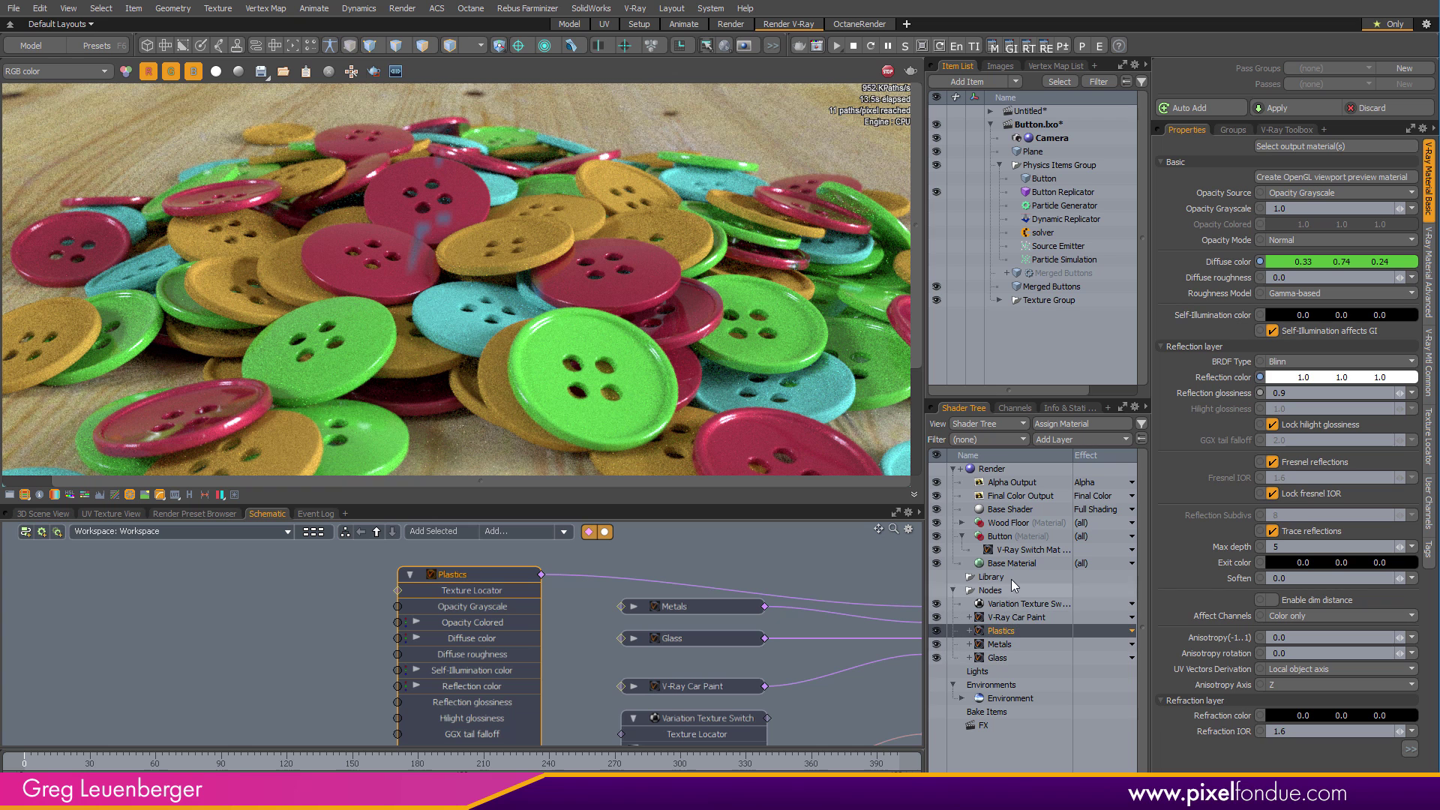
click(1034, 605)
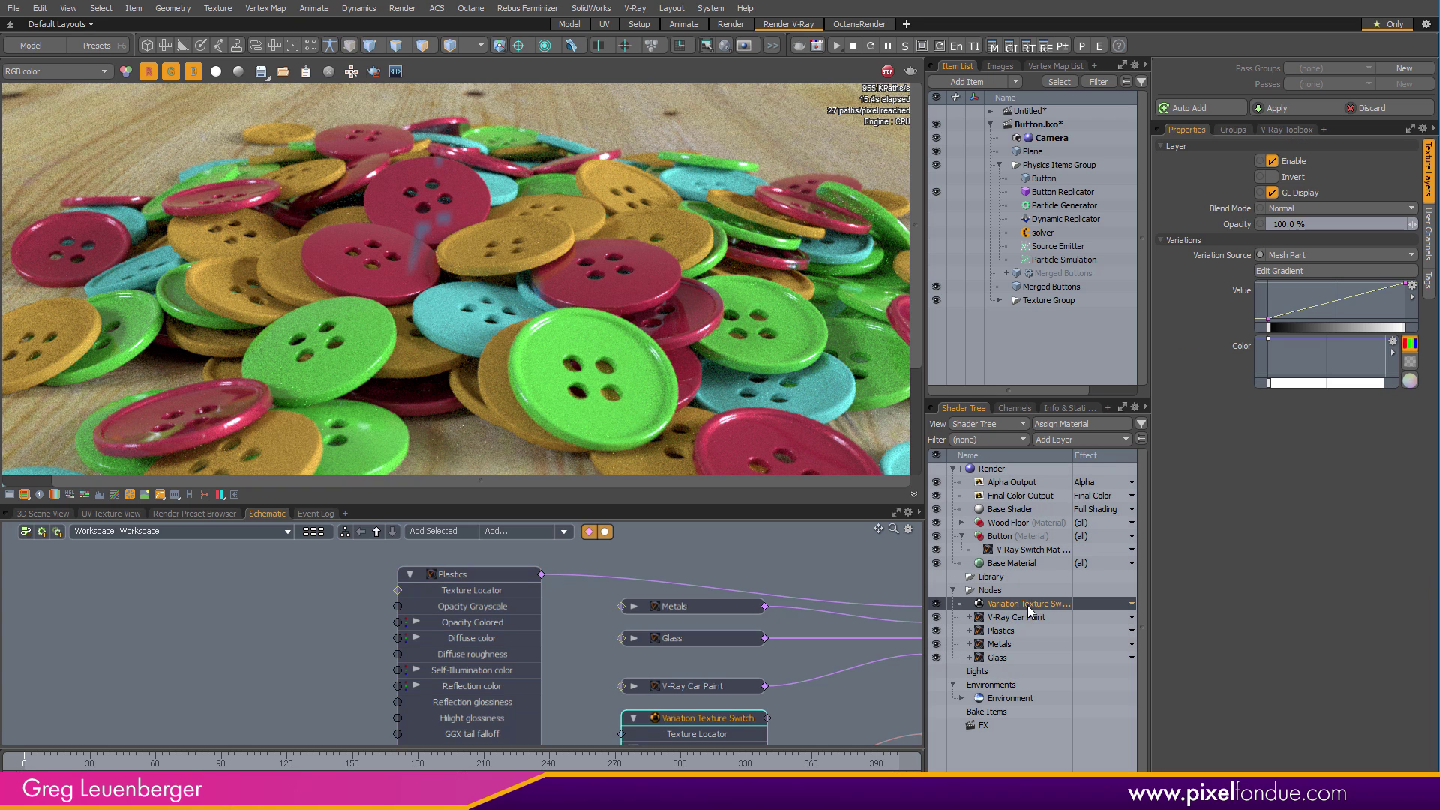
key(ctrl+d)
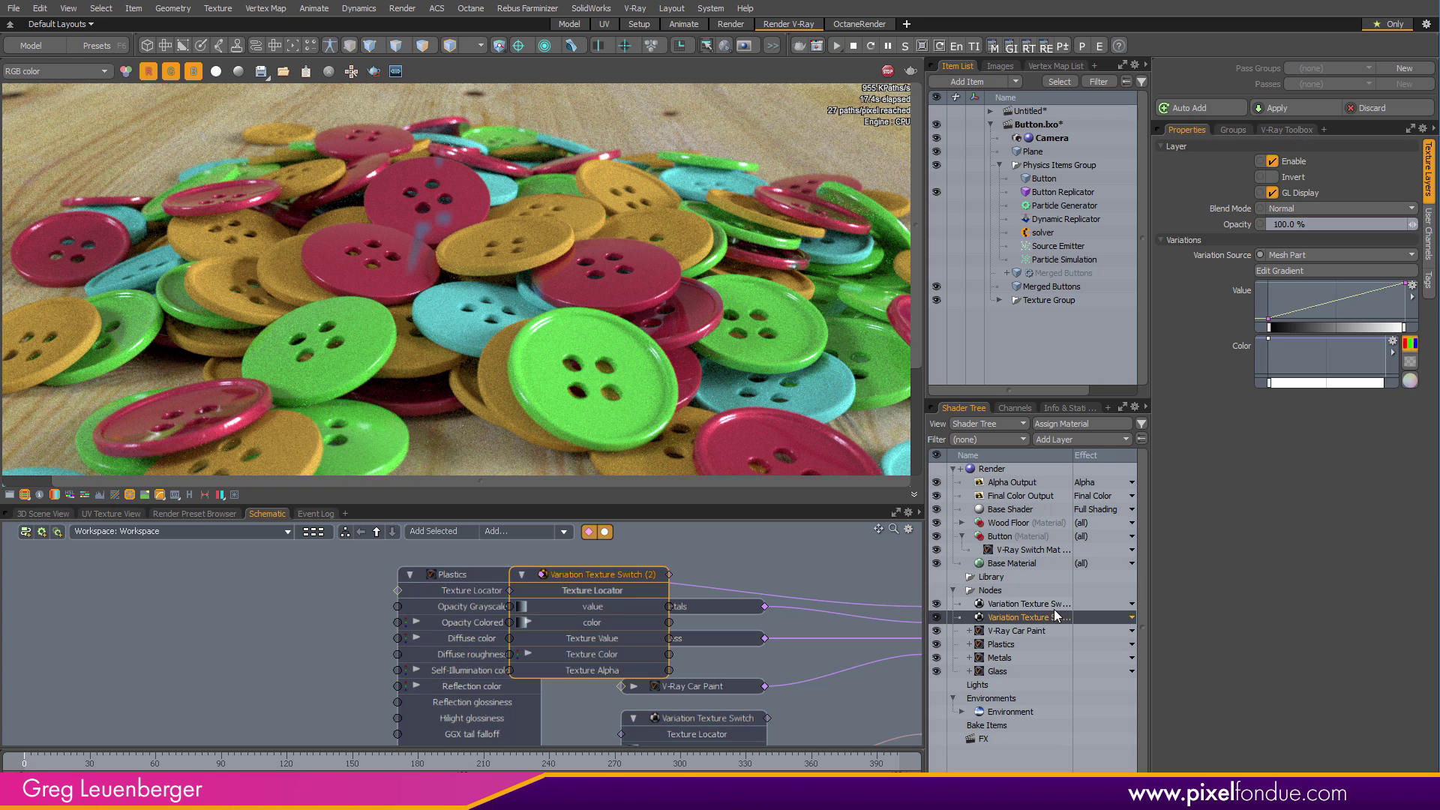
double_click(1059, 617)
drag(1029, 617, 1146, 619)
text(Pla)
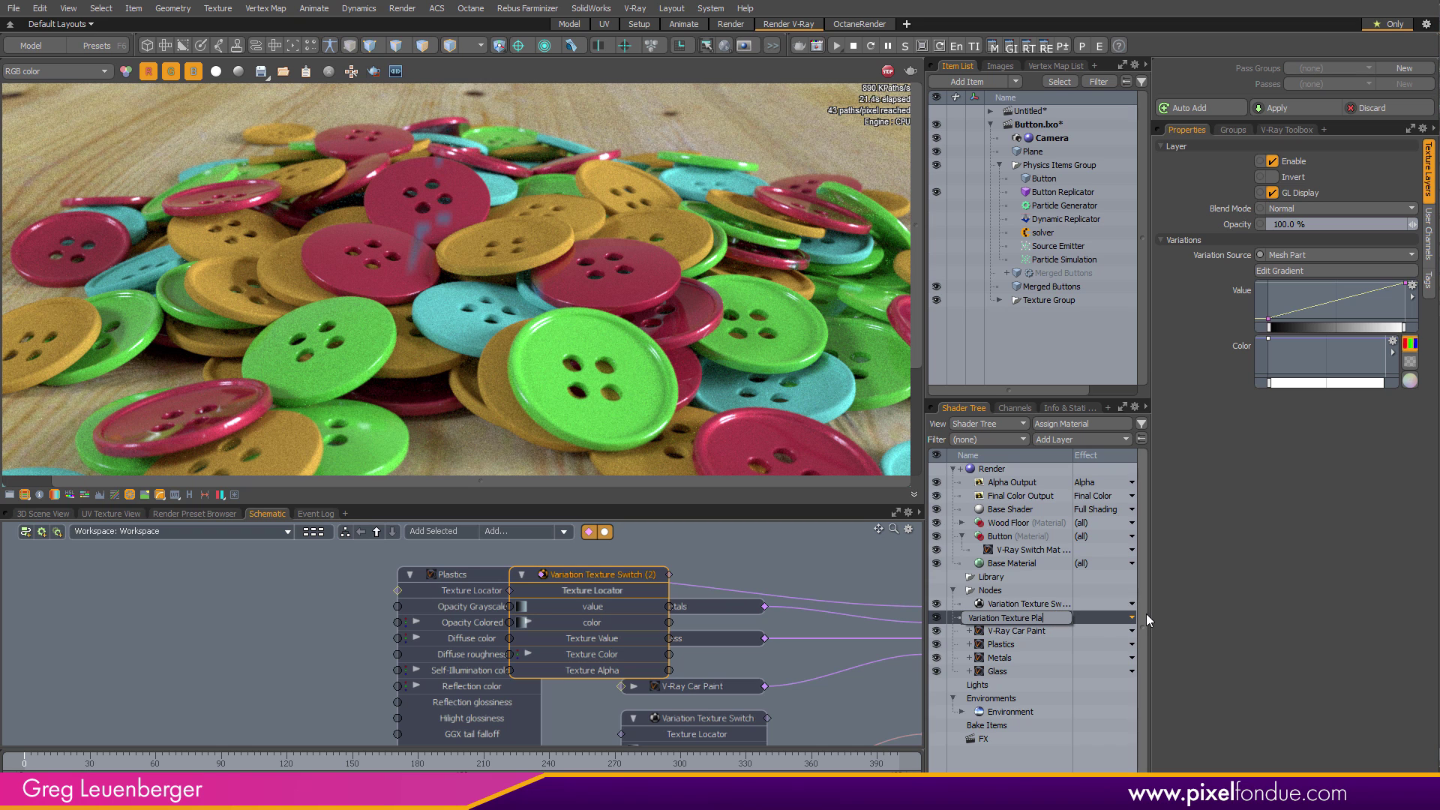
text(stic)
key(Return)
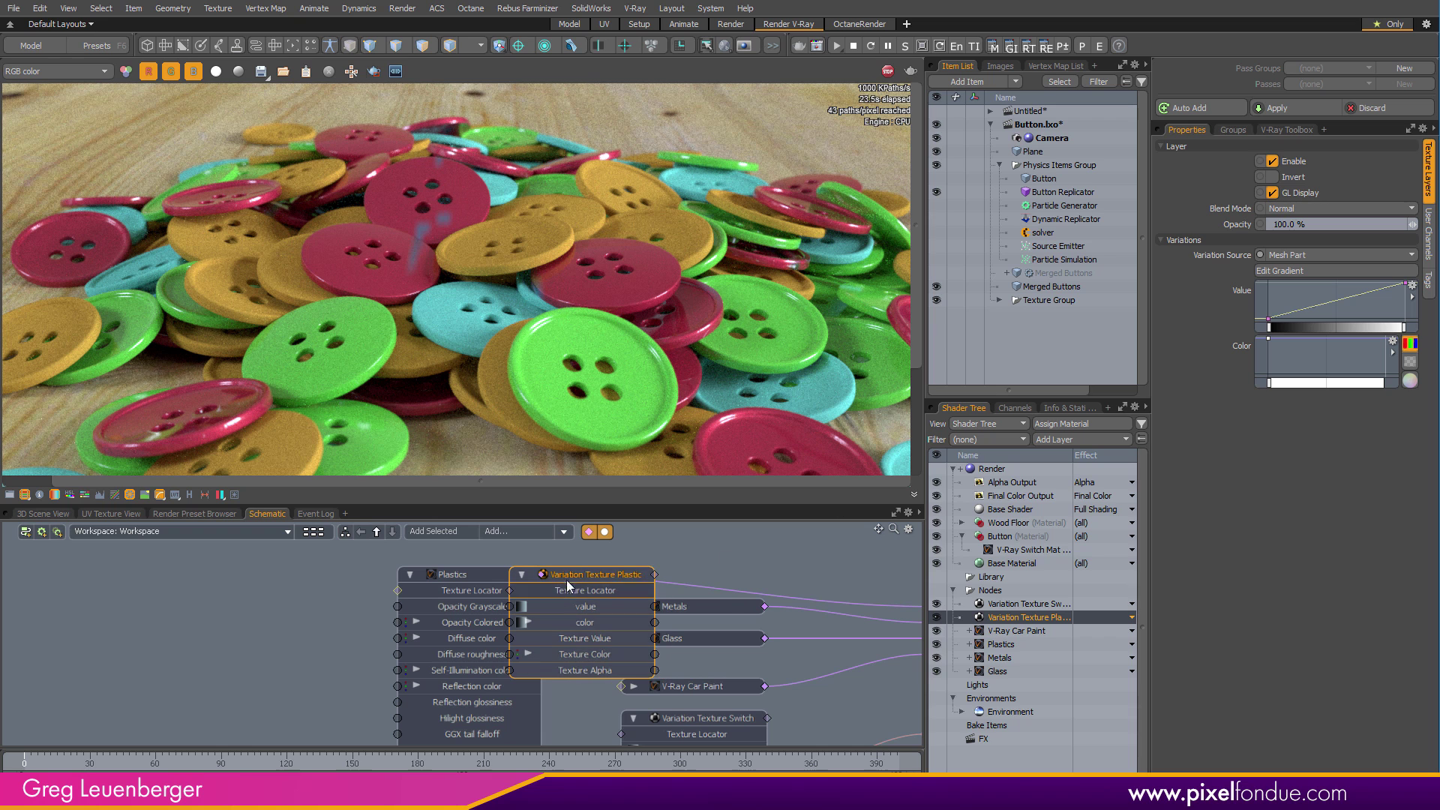
Place the Variation Texture Plastic node beside the Plastics node and connect its Texture Color to the Diffuse color input
drag(569, 578, 169, 578)
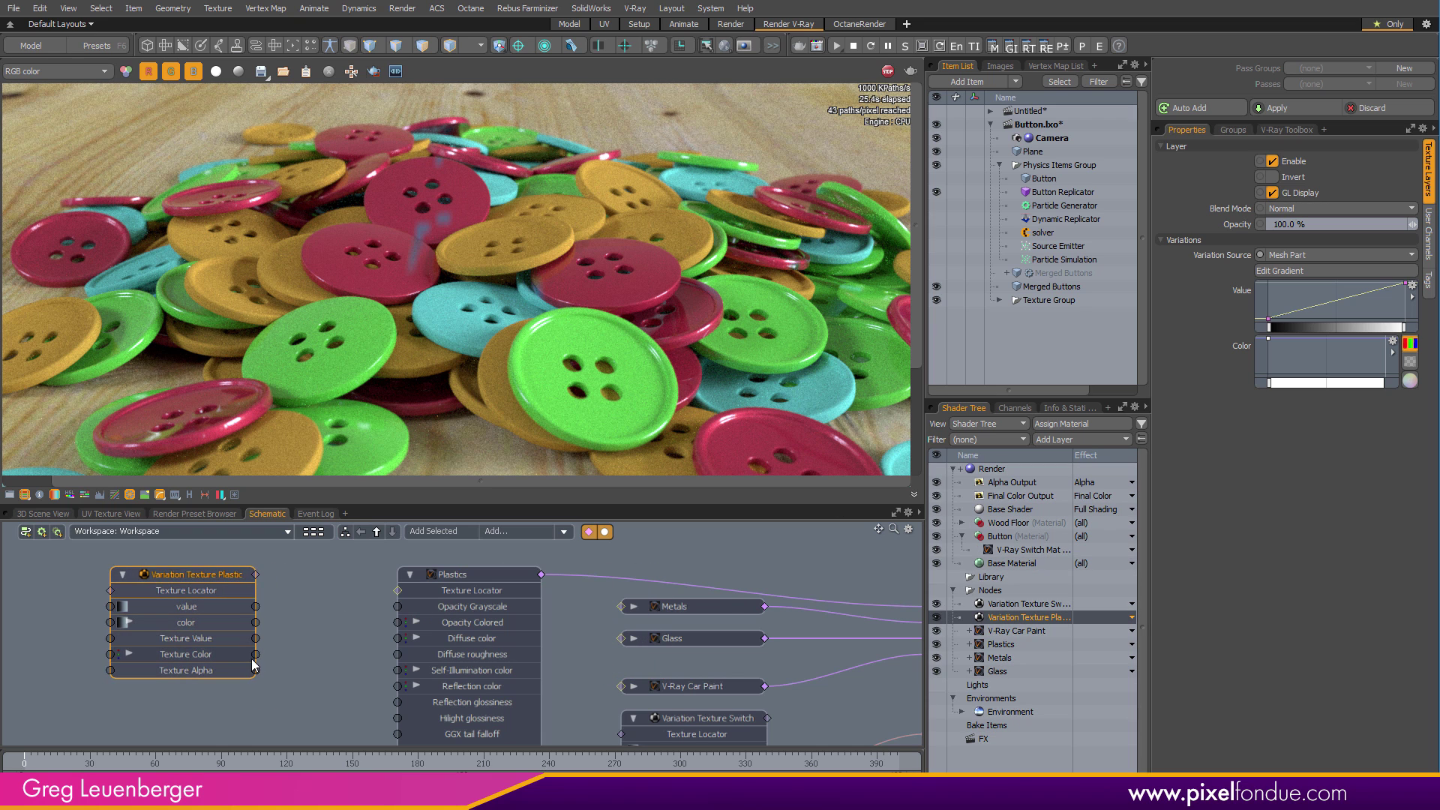
drag(288, 655, 415, 638)
drag(210, 576, 180, 560)
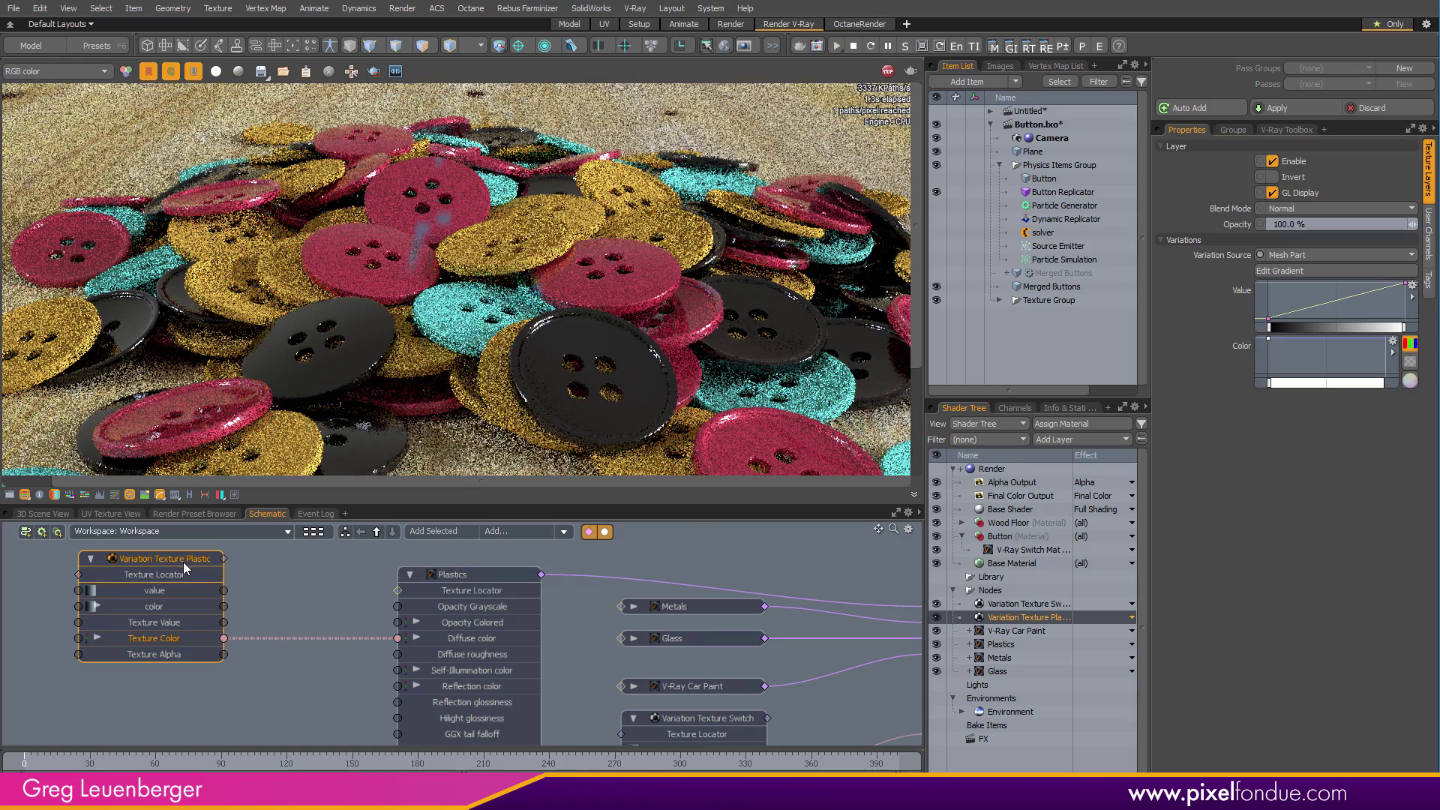
Edit the Variation Texture Plastic gradient and add a pink key at 102% on its color R, G and B channels
click(1298, 271)
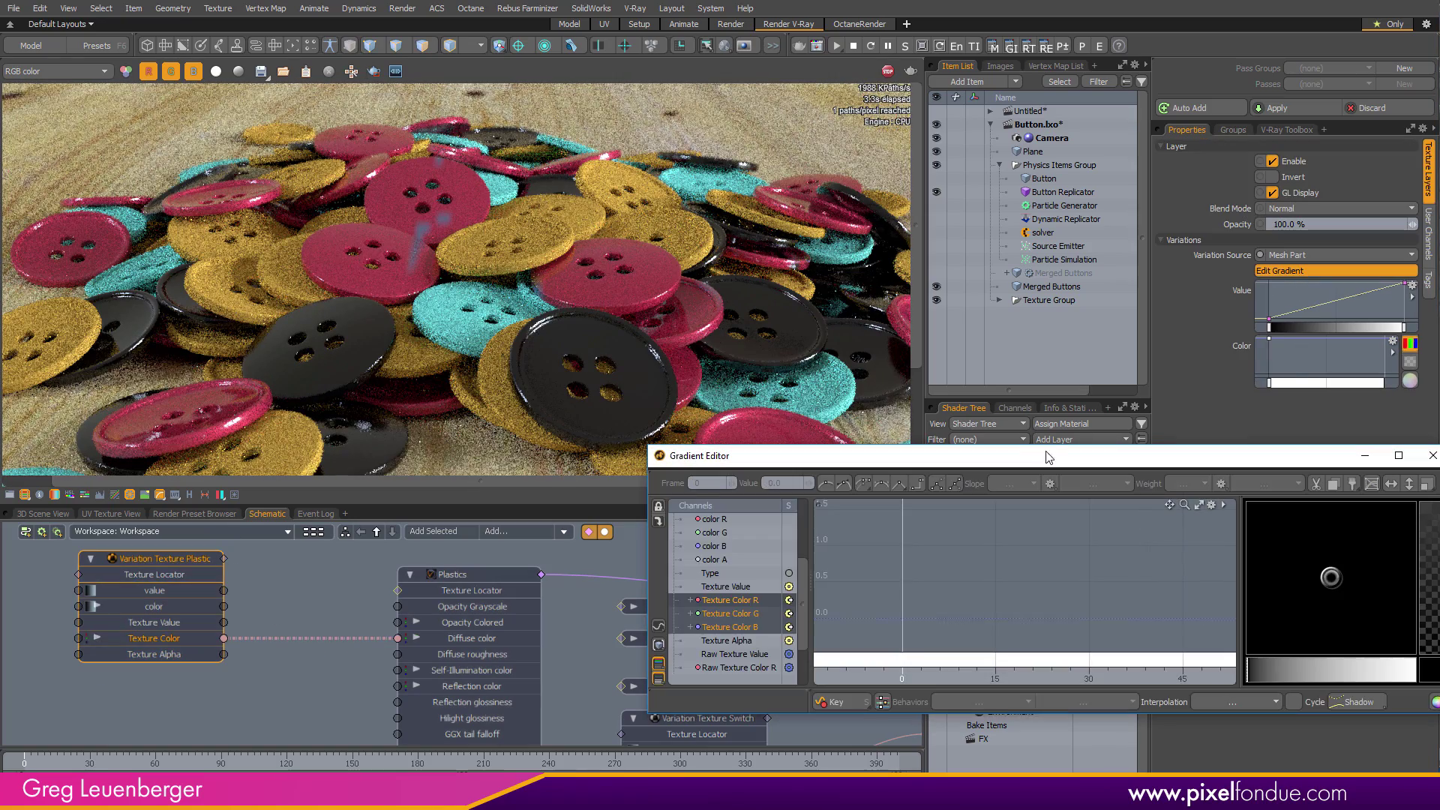
drag(804, 463, 521, 330)
scroll(435, 420, up, 2)
drag(351, 449, 346, 476)
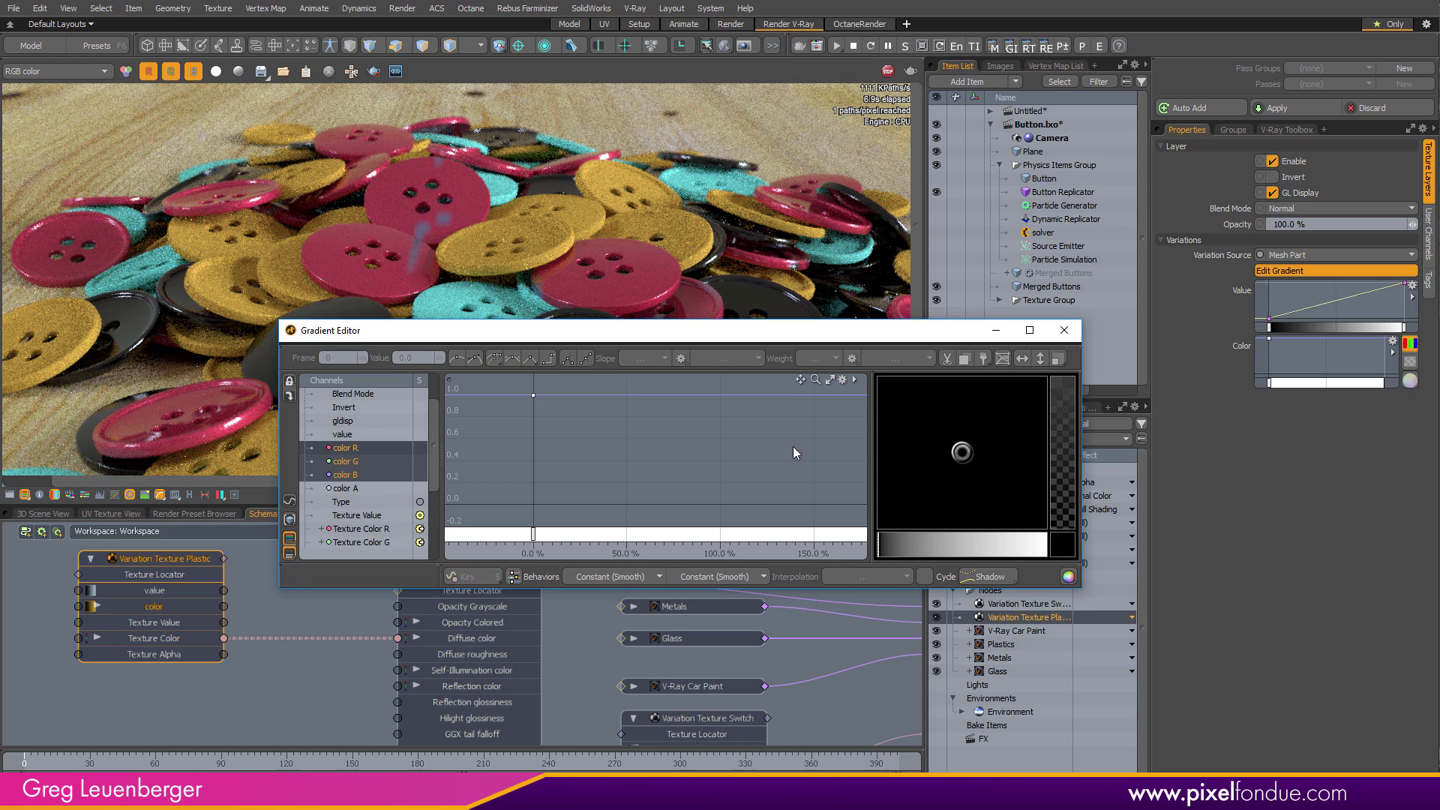
click(724, 402)
click(1029, 467)
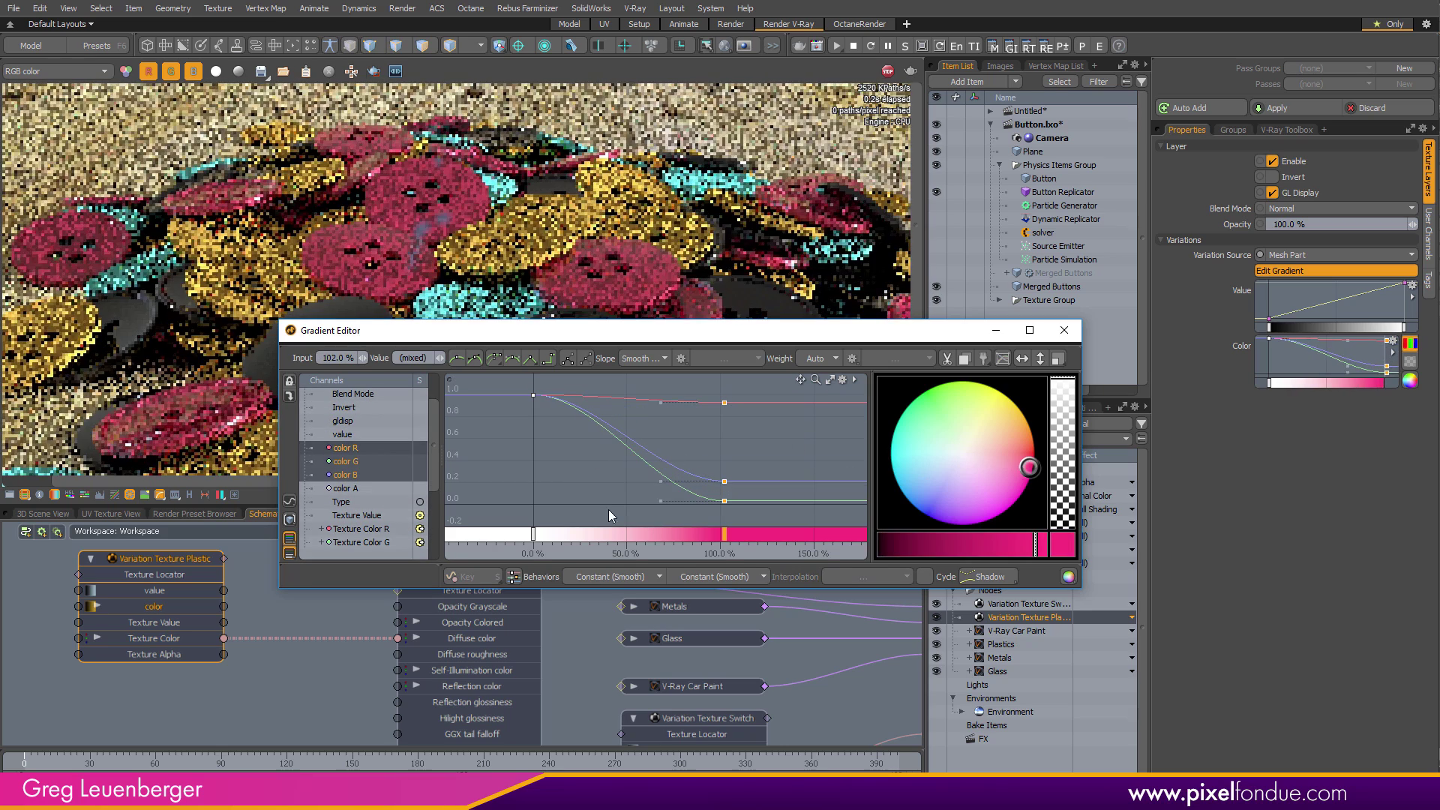
Color the 0% gradient key bright green and add a cyan key at 29%
click(533, 535)
click(929, 389)
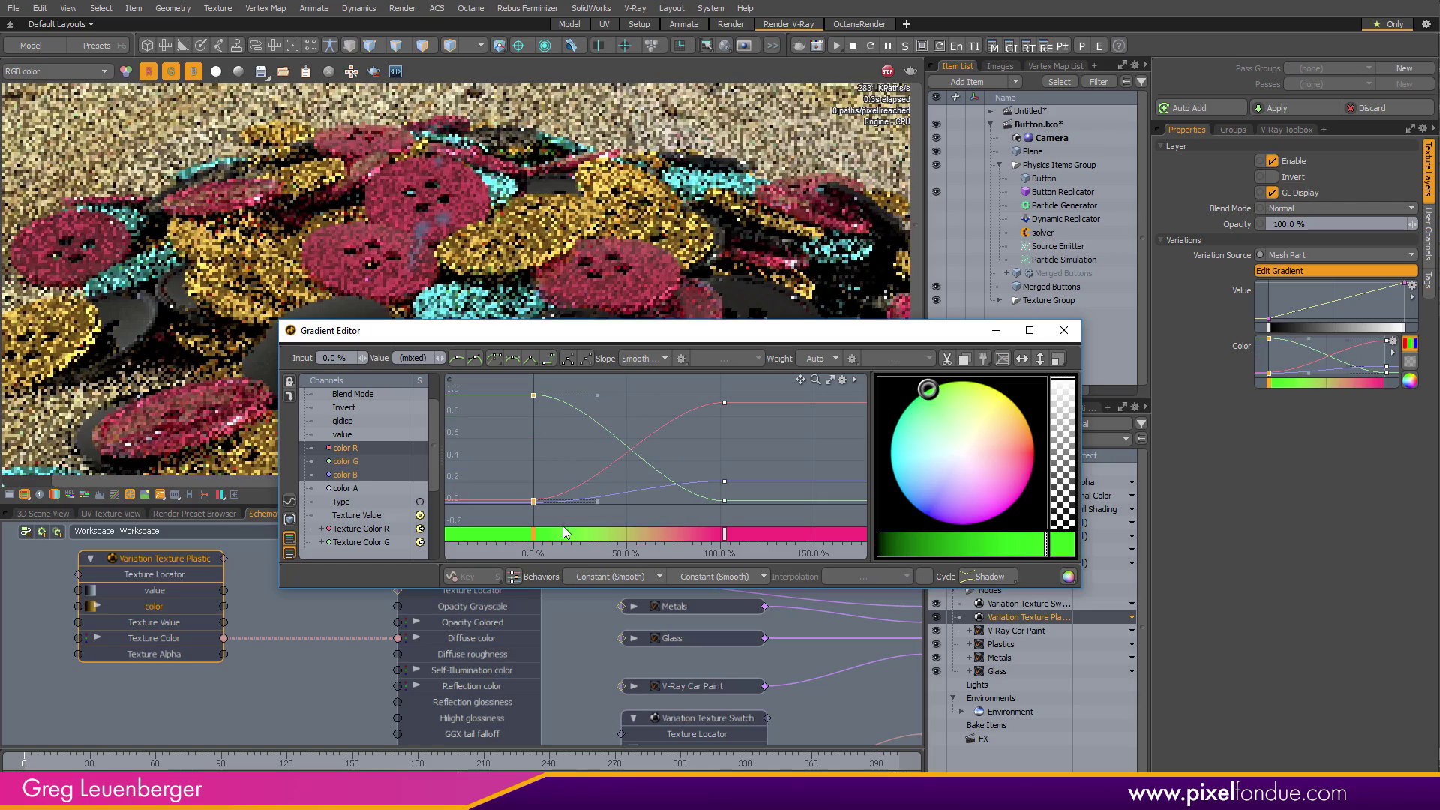
middle_click(588, 536)
click(589, 537)
click(895, 481)
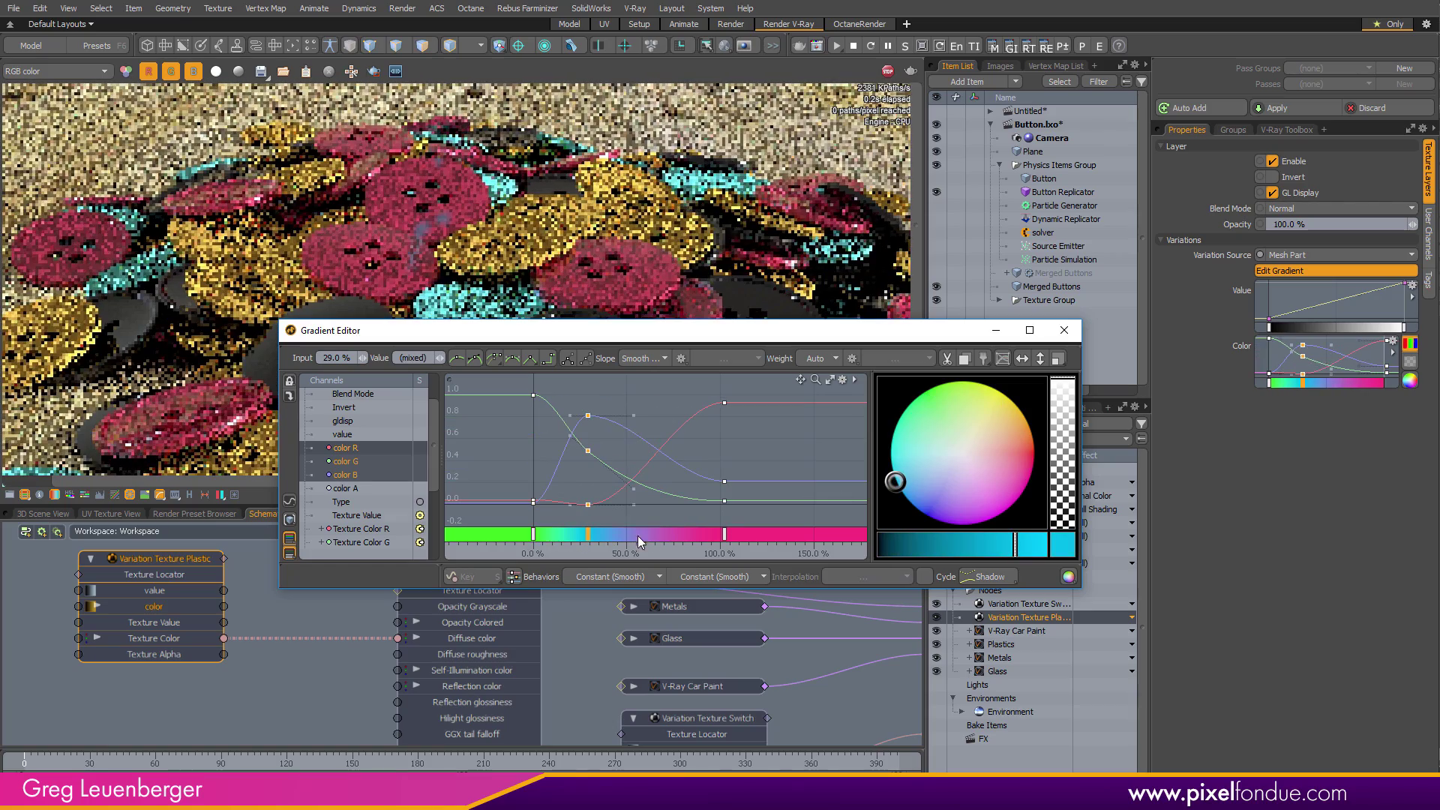
Add a gradient key at 67% and color it bright yellow
middle_click(658, 535)
click(659, 534)
click(1011, 398)
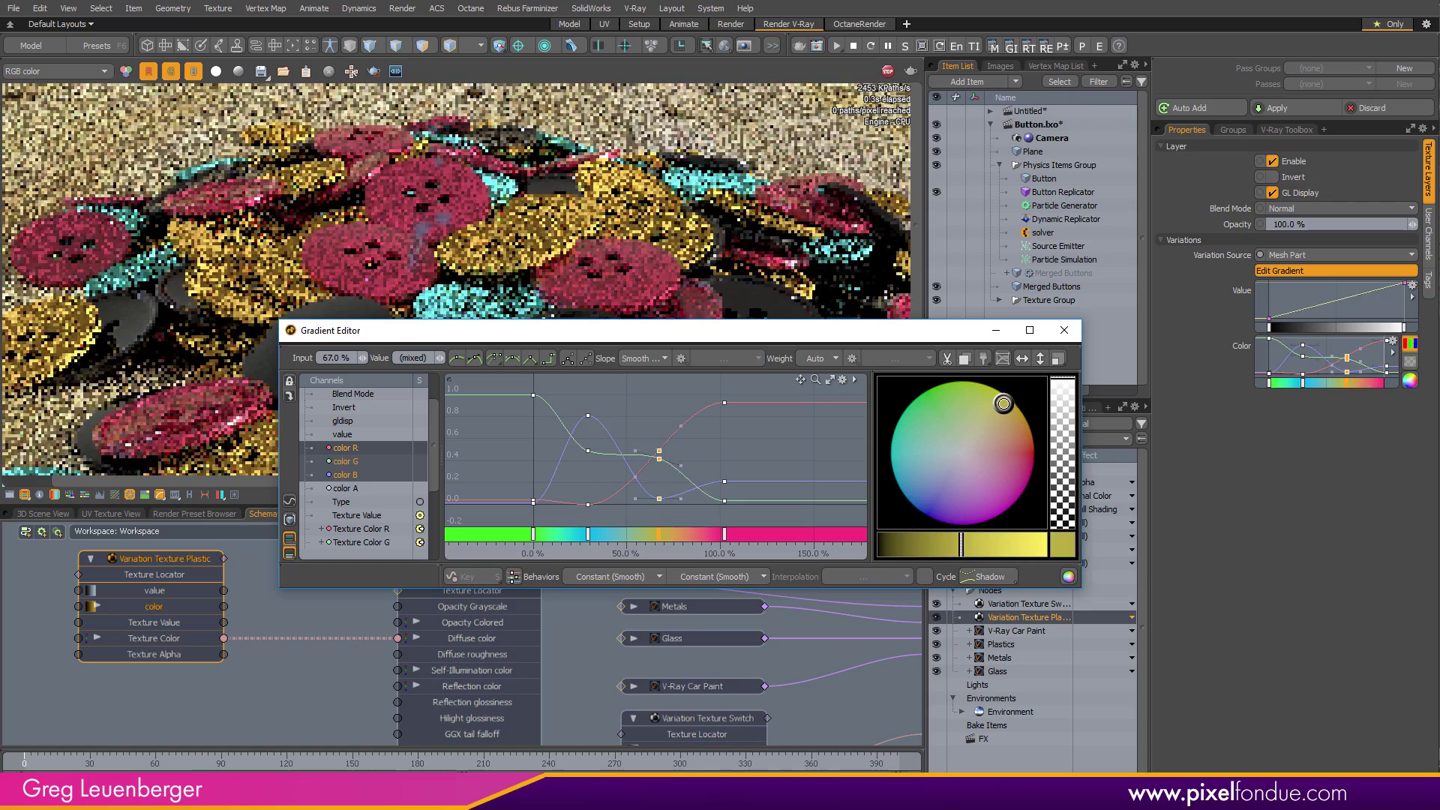
drag(1020, 388, 1023, 392)
drag(995, 545, 1026, 545)
Set the slope of all the color gradient keys to Stepped
drag(740, 535, 513, 535)
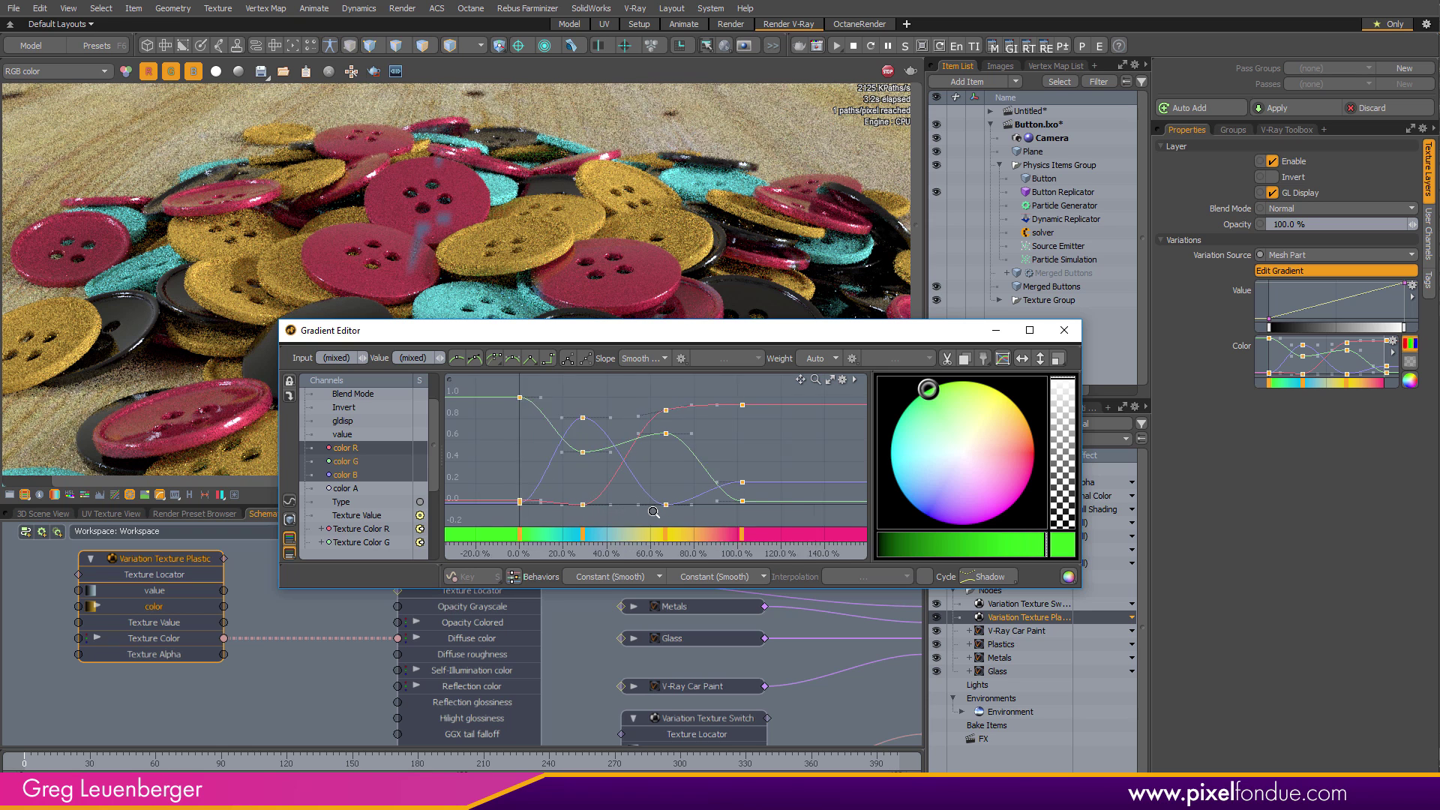
scroll(620, 534, up, 5)
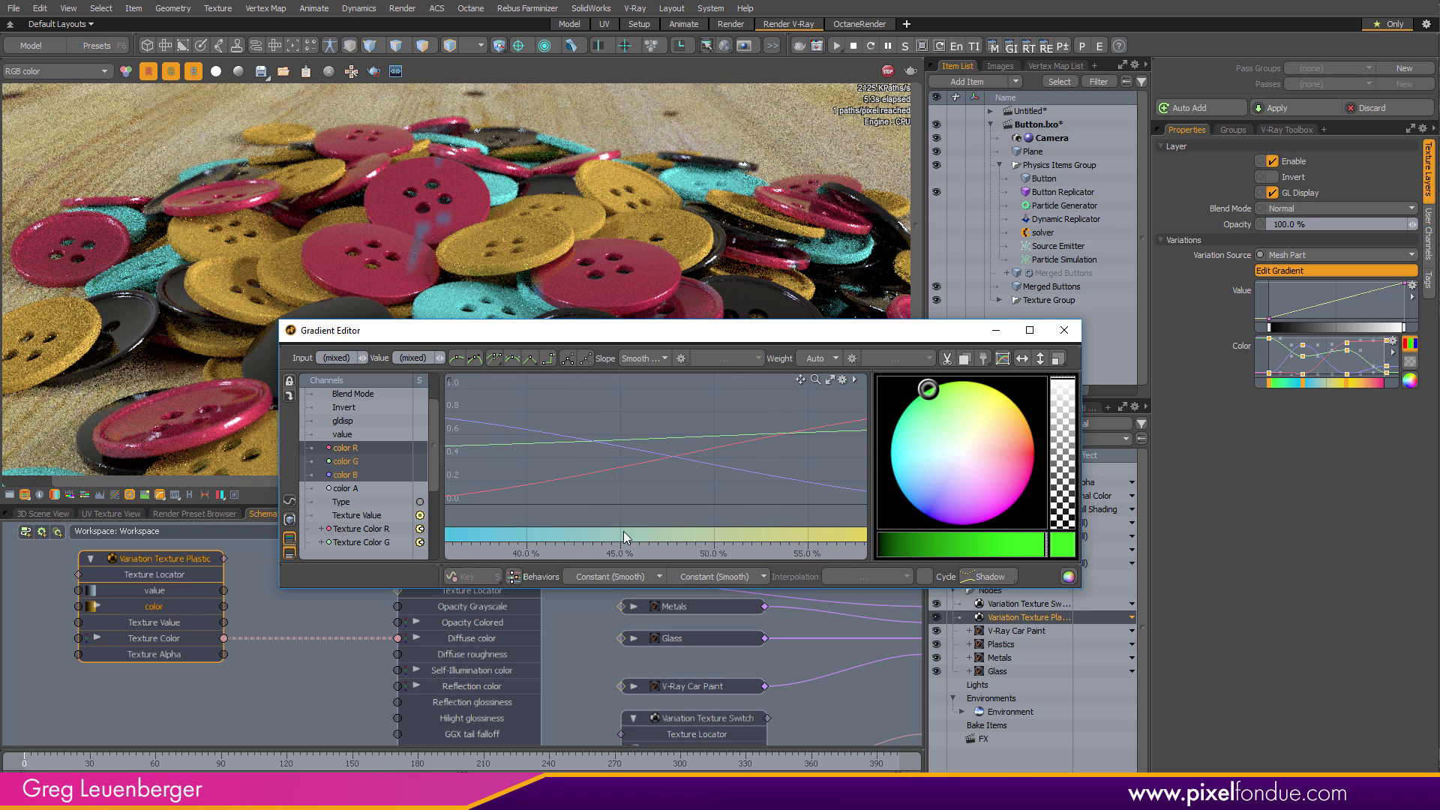
ctrl+alt+drag(772, 498, 756, 488)
scroll(756, 489, down, 2)
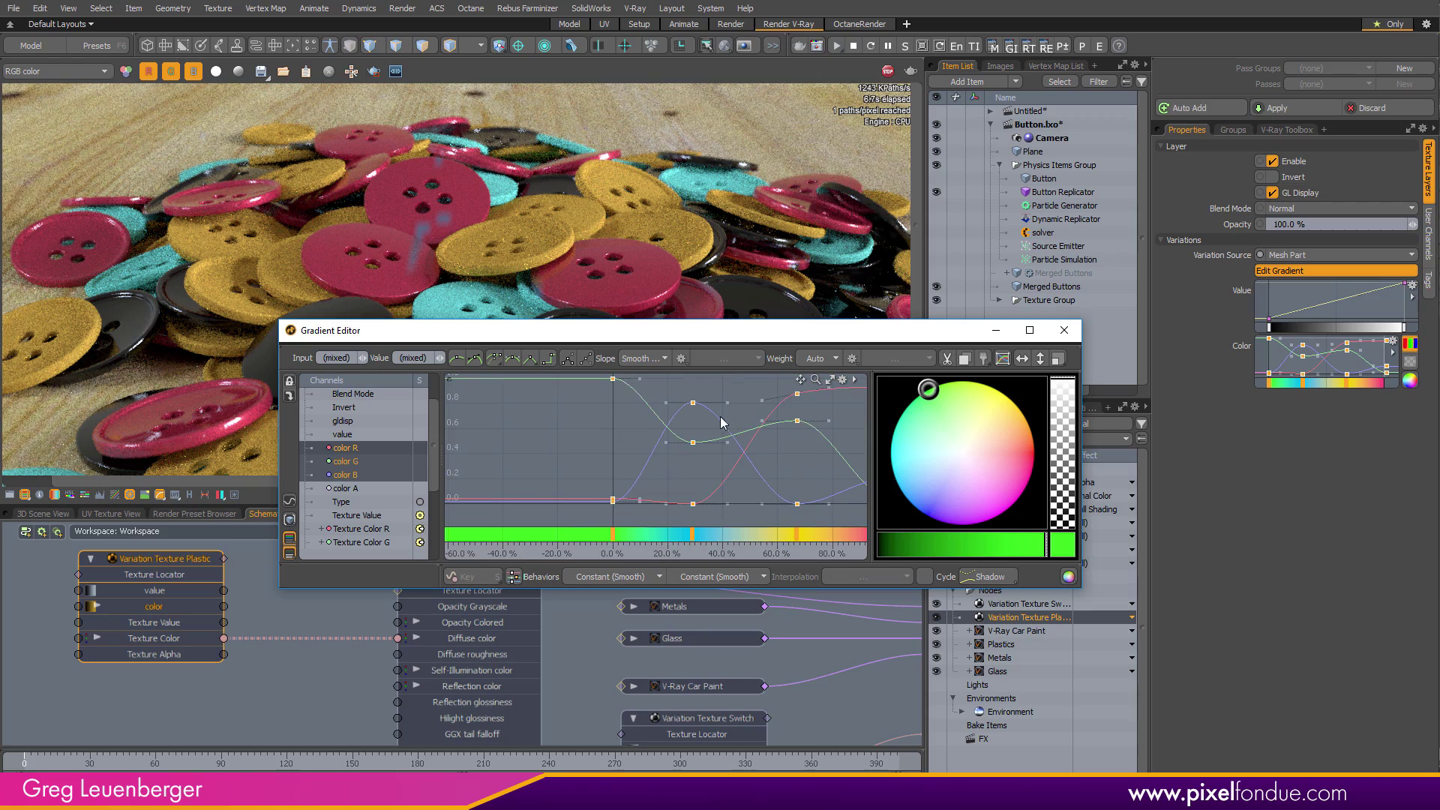
click(576, 363)
scroll(698, 525, down, 2)
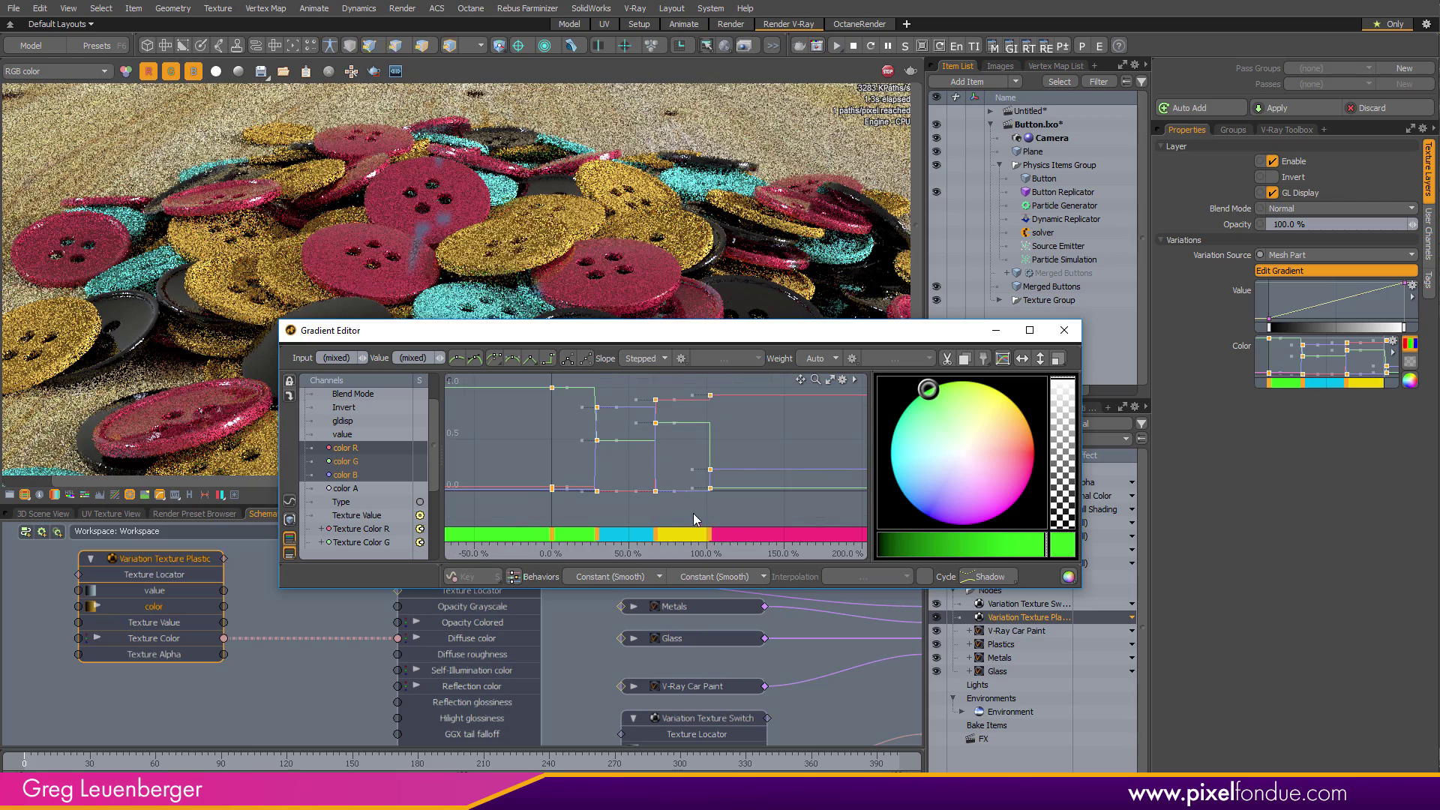
Space the cyan, yellow and pink gradient keys evenly at about 44%, 73% and 102%
drag(711, 534, 687, 534)
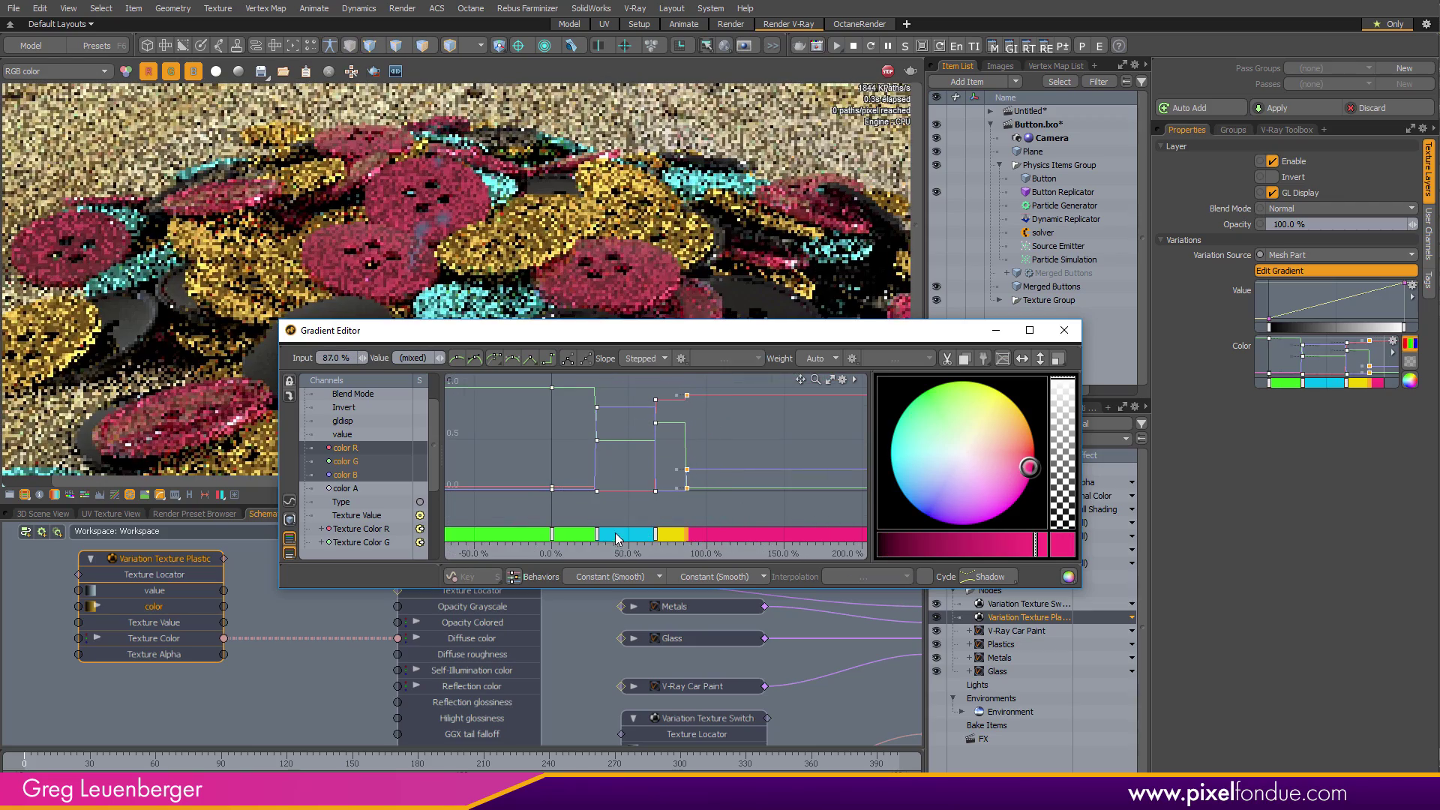
click(597, 534)
click(656, 533)
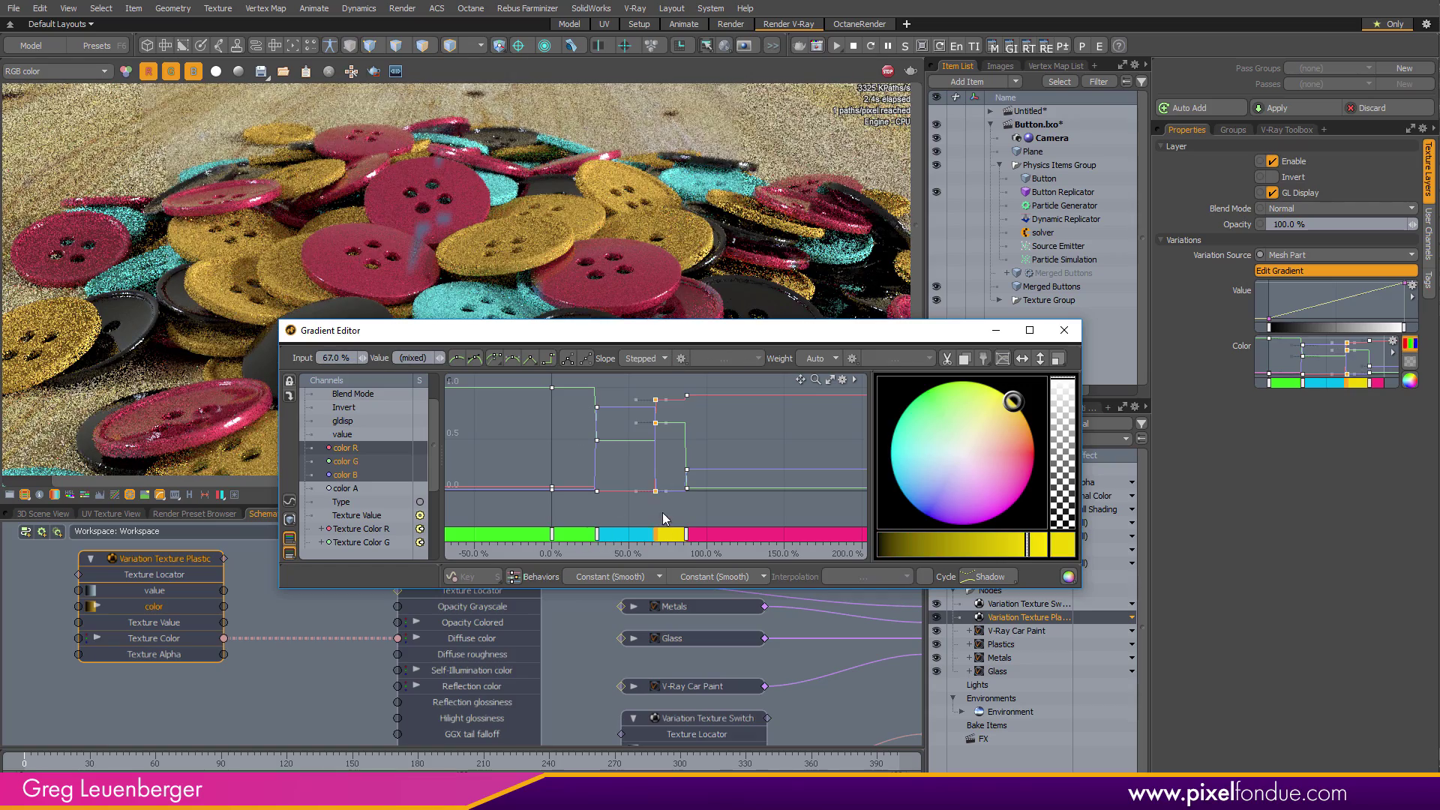
drag(655, 534, 642, 534)
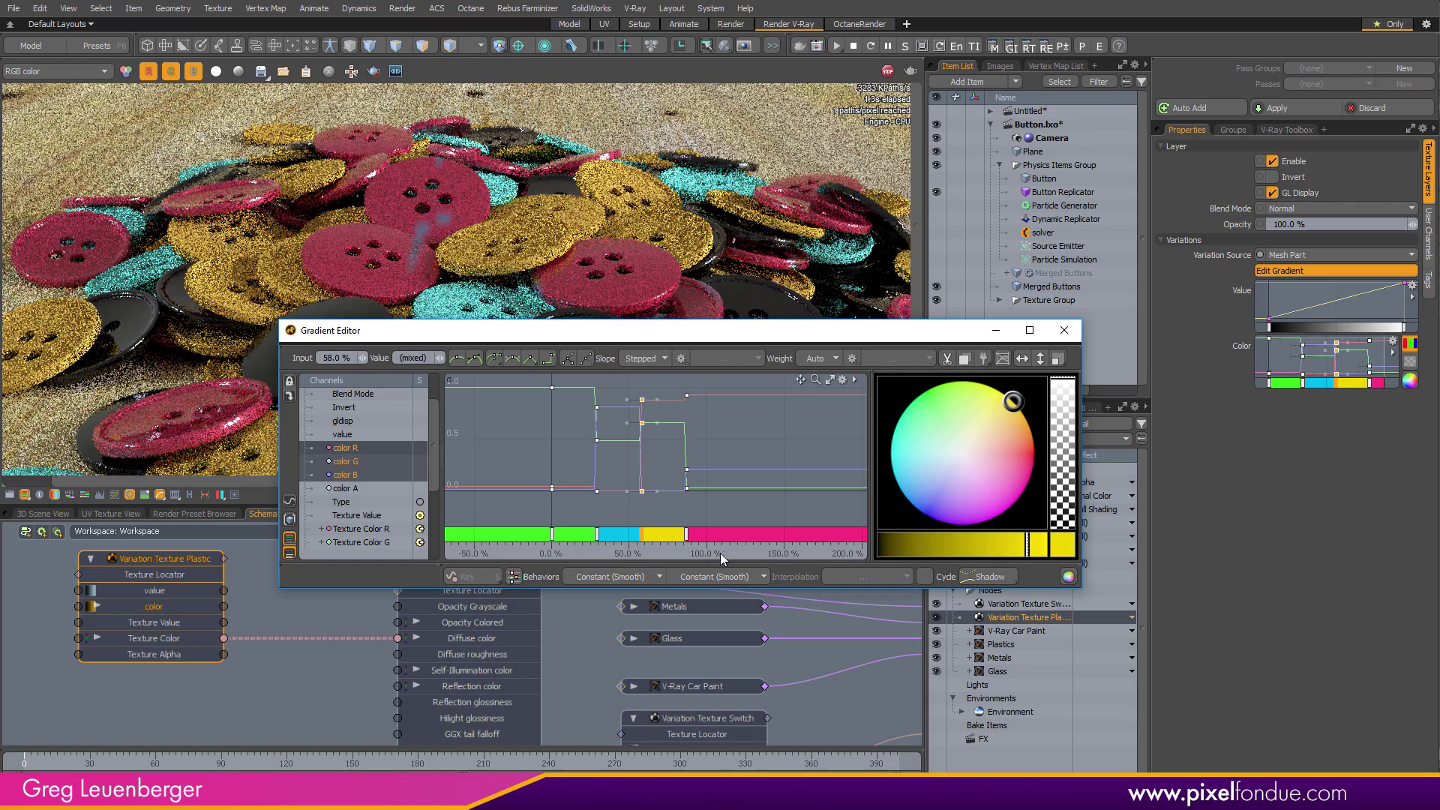
drag(709, 385, 619, 534)
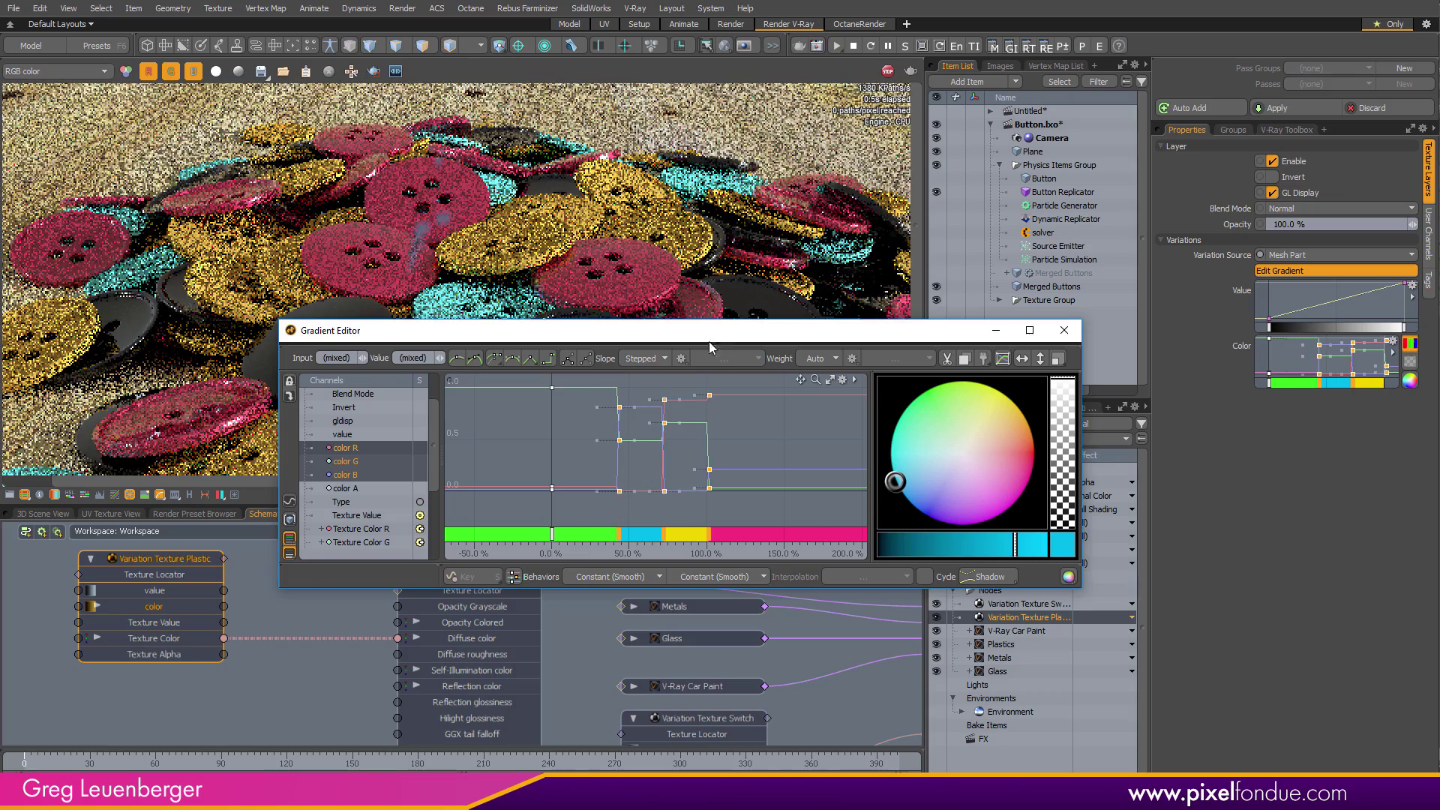
Move the Gradient Editor clear of the rendered image and refresh the V-Ray render
drag(764, 338, 780, 303)
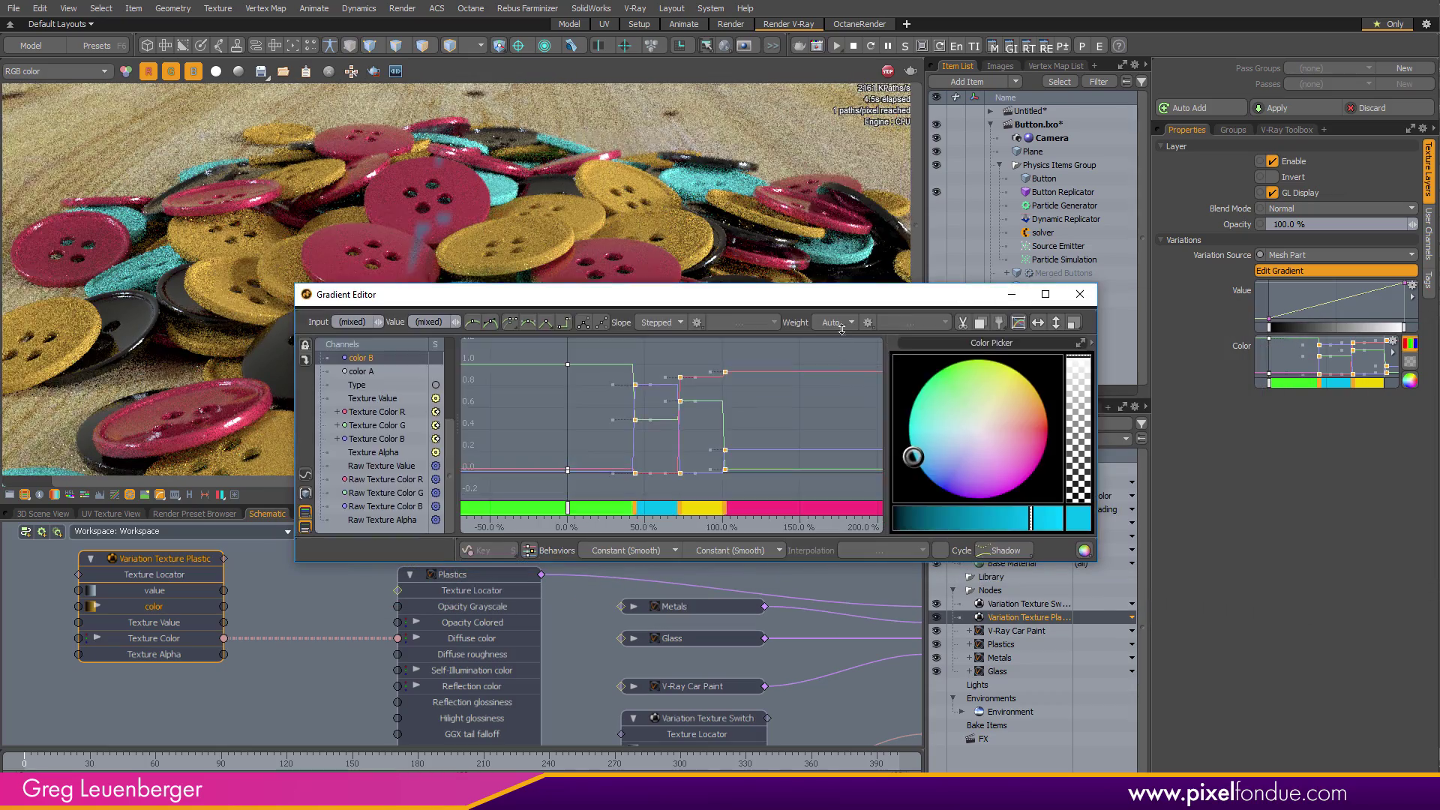
drag(883, 295, 1157, 516)
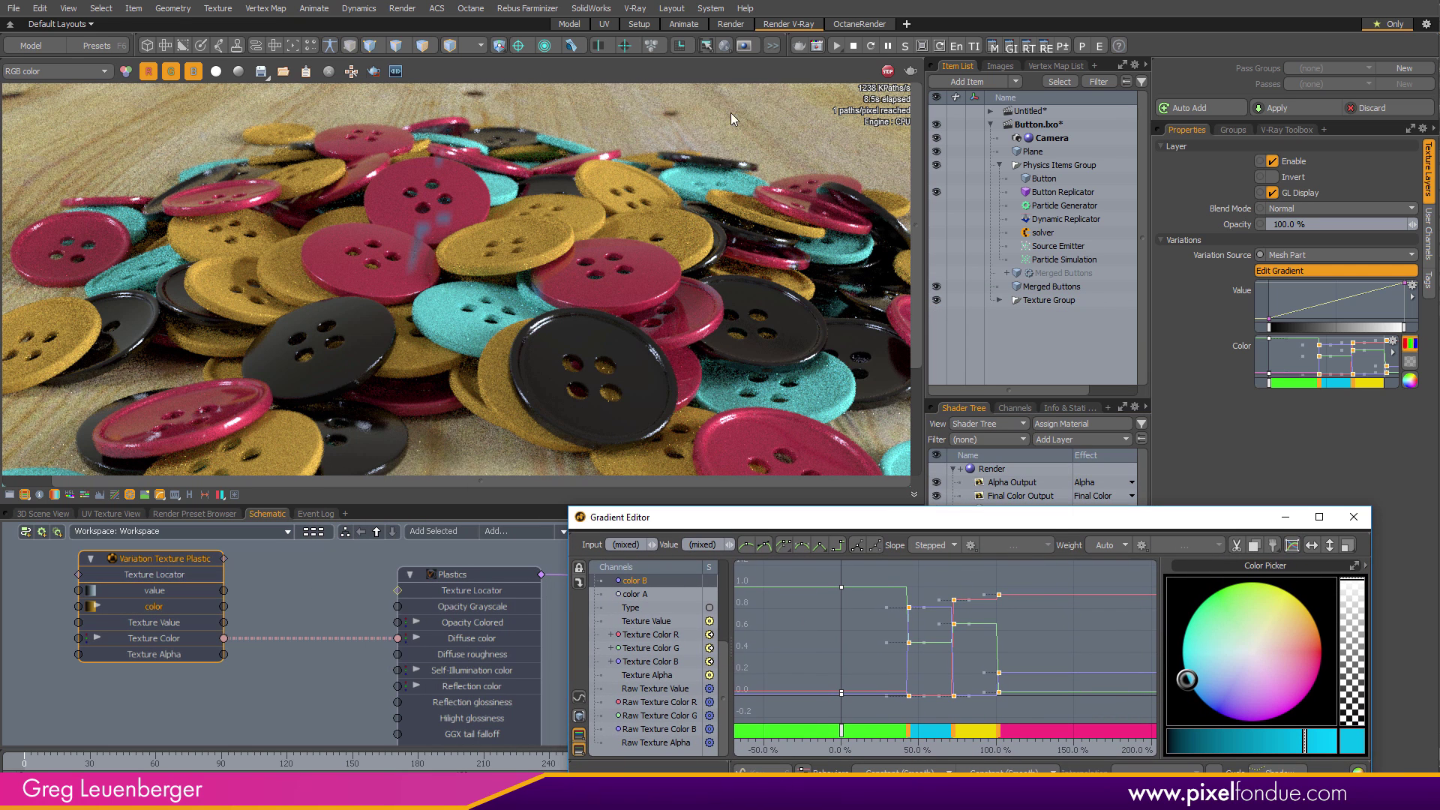
click(872, 48)
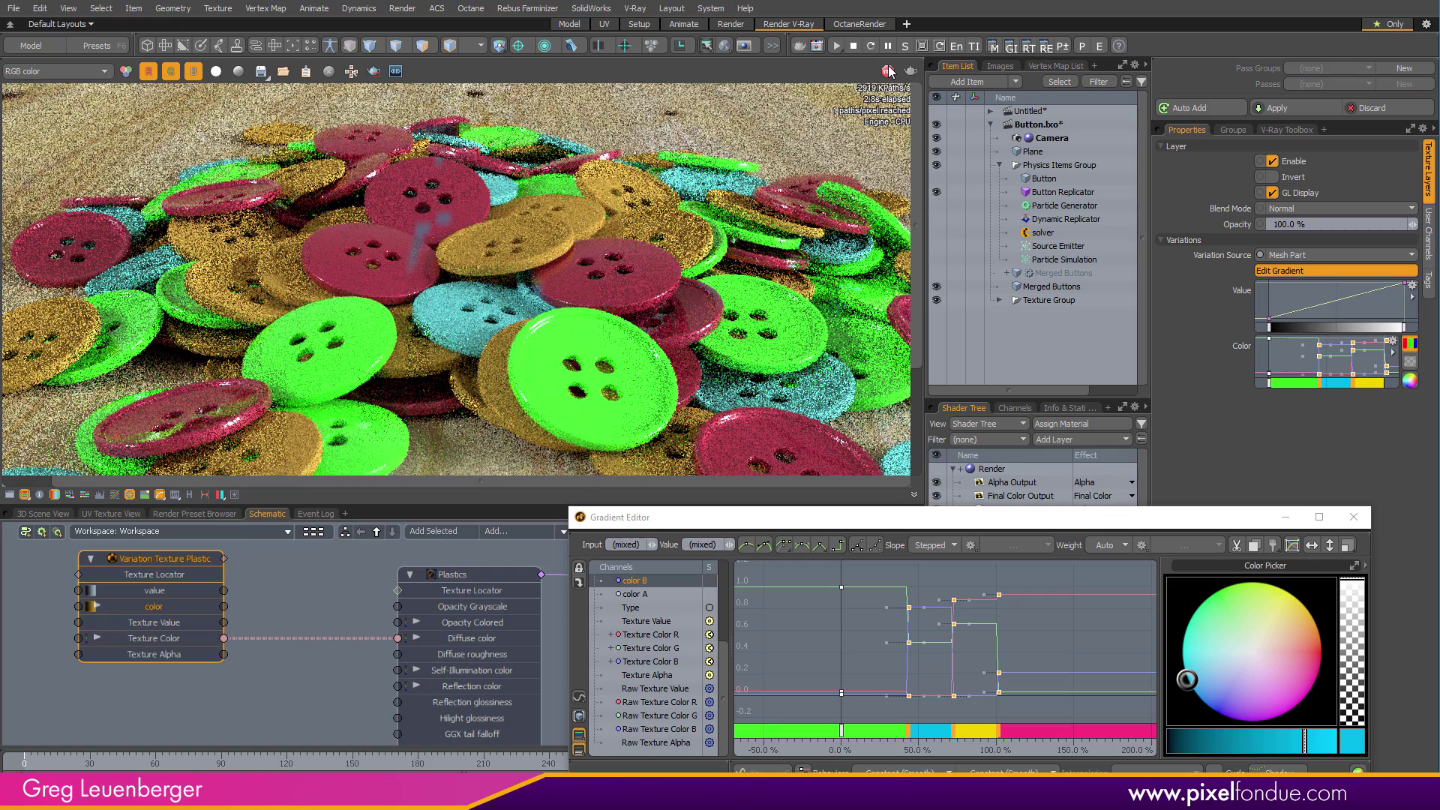
Examine the plastic gradient's range alongside the material inputs connected to the V-Ray Switch Material node
drag(939, 523, 1033, 171)
ctrl+alt+drag(973, 331, 1053, 303)
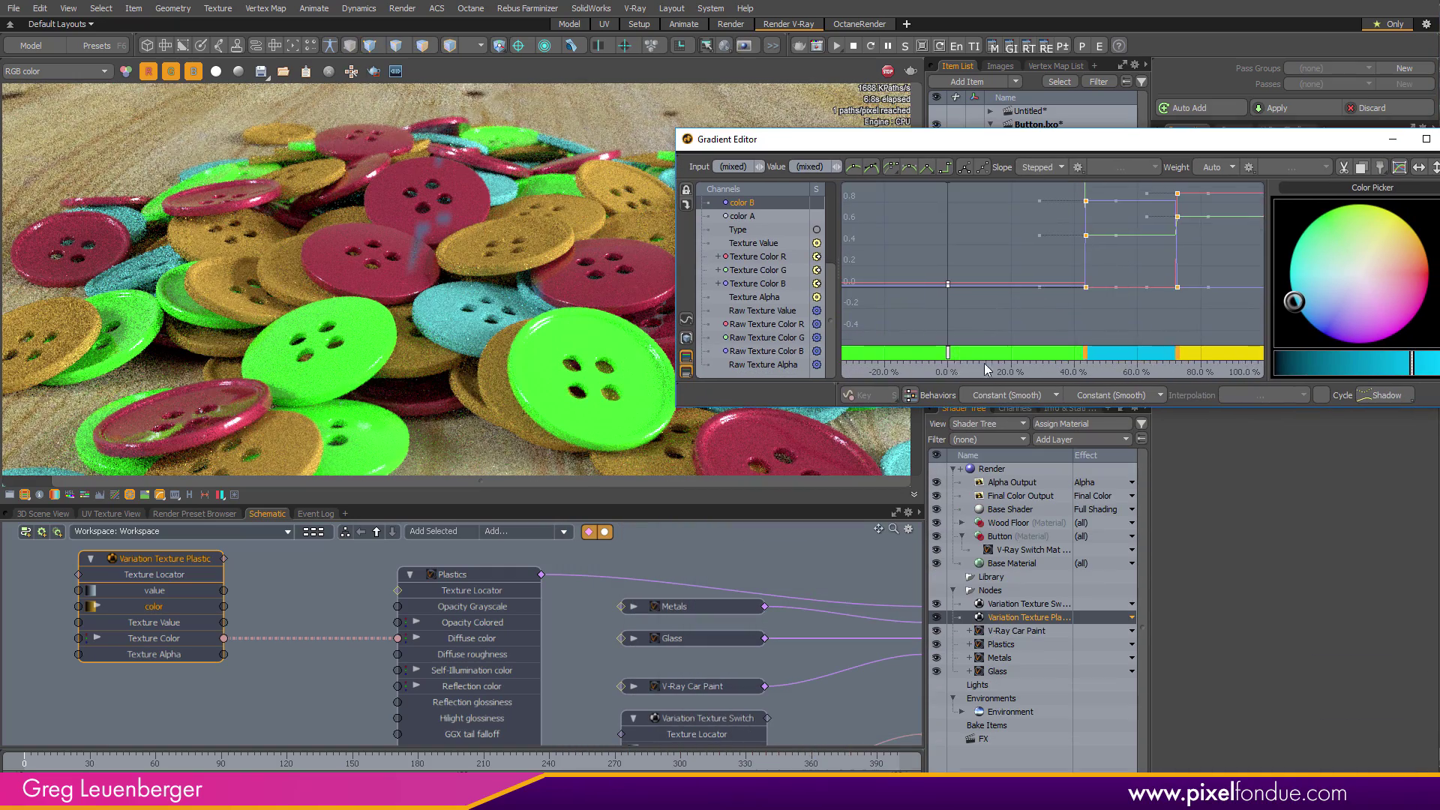
middle_drag(721, 581, 474, 586)
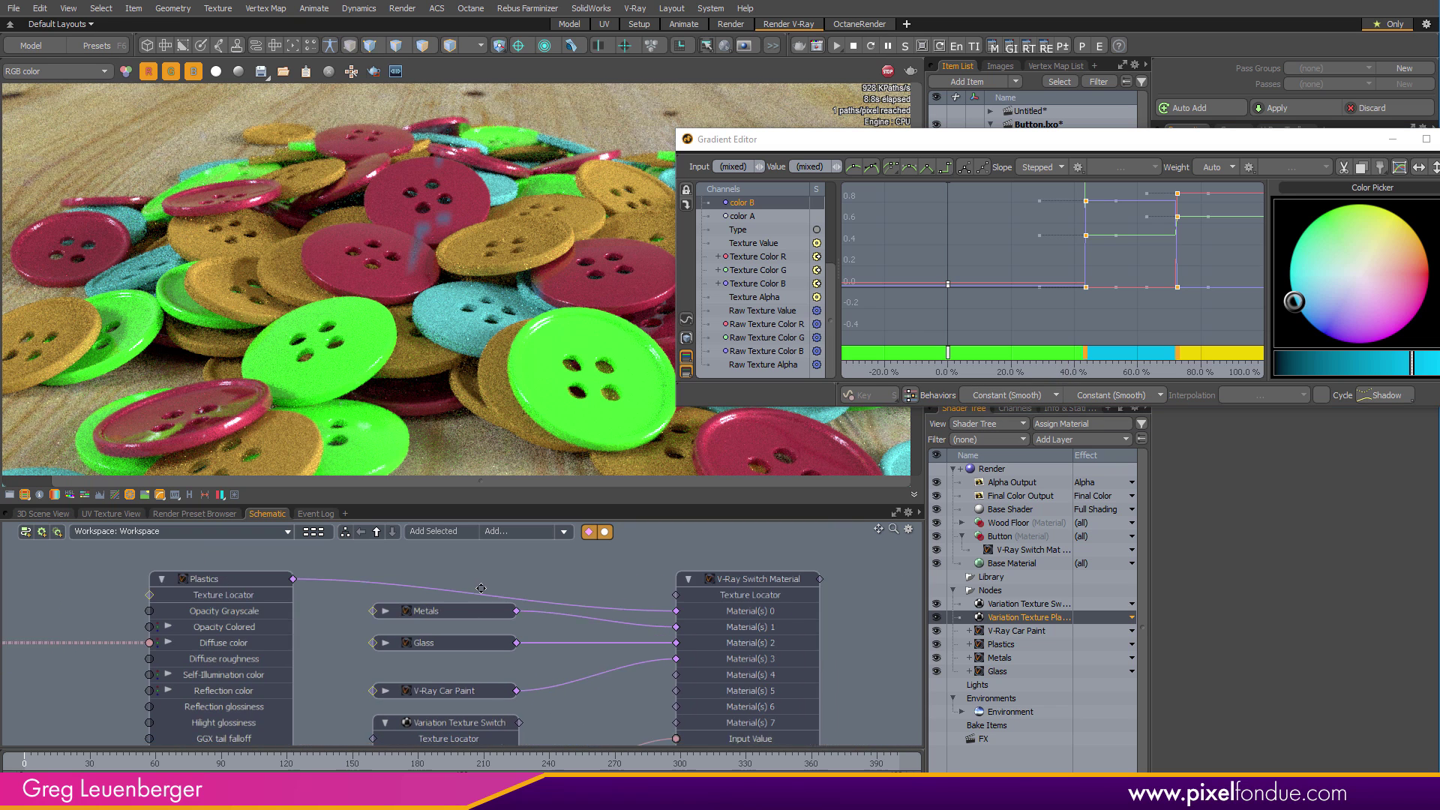
alt+drag(474, 586, 474, 580)
scroll(736, 606, up, 5)
scroll(609, 701, down, 3)
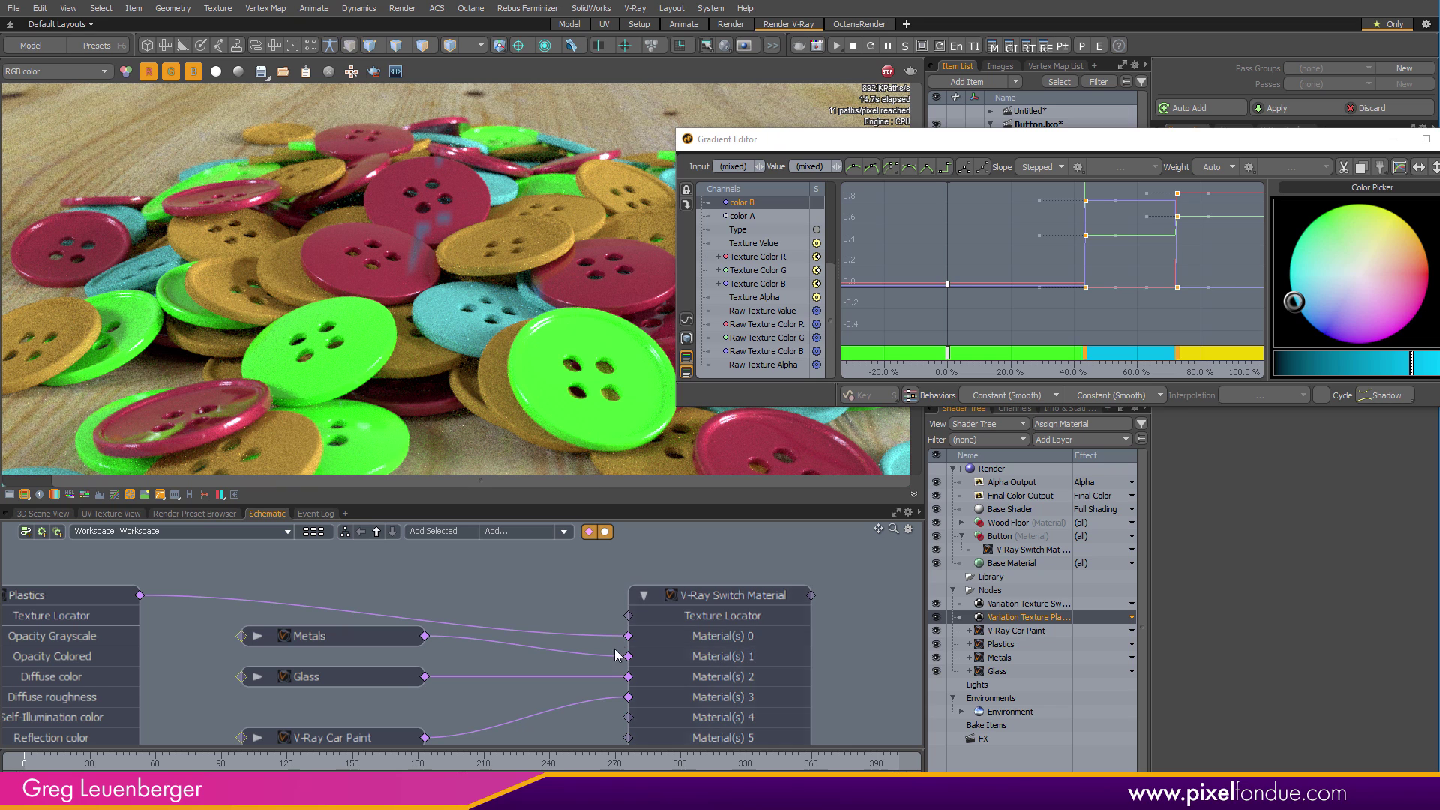
scroll(629, 675, up, 2)
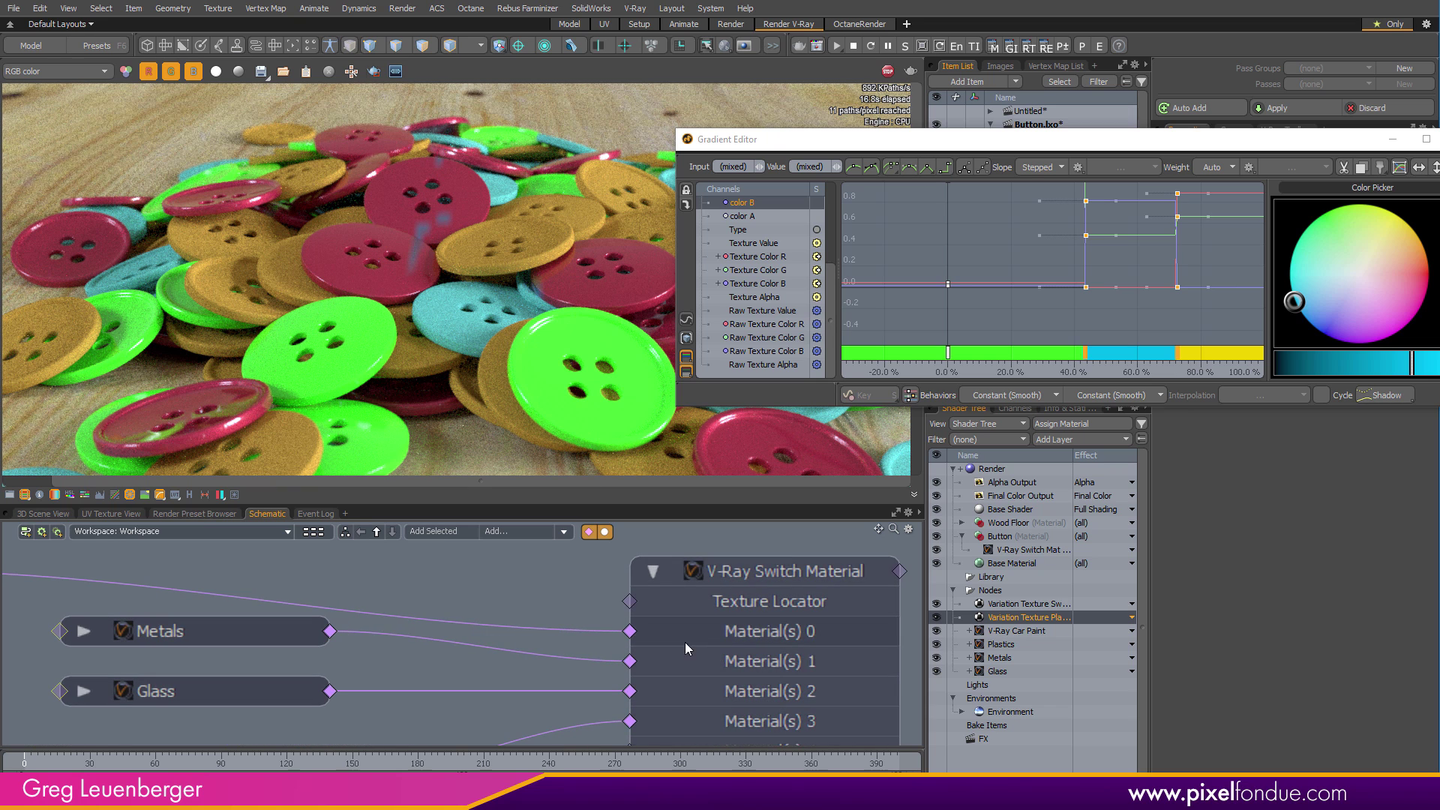
scroll(652, 632, down, 3)
scroll(679, 626, up, 3)
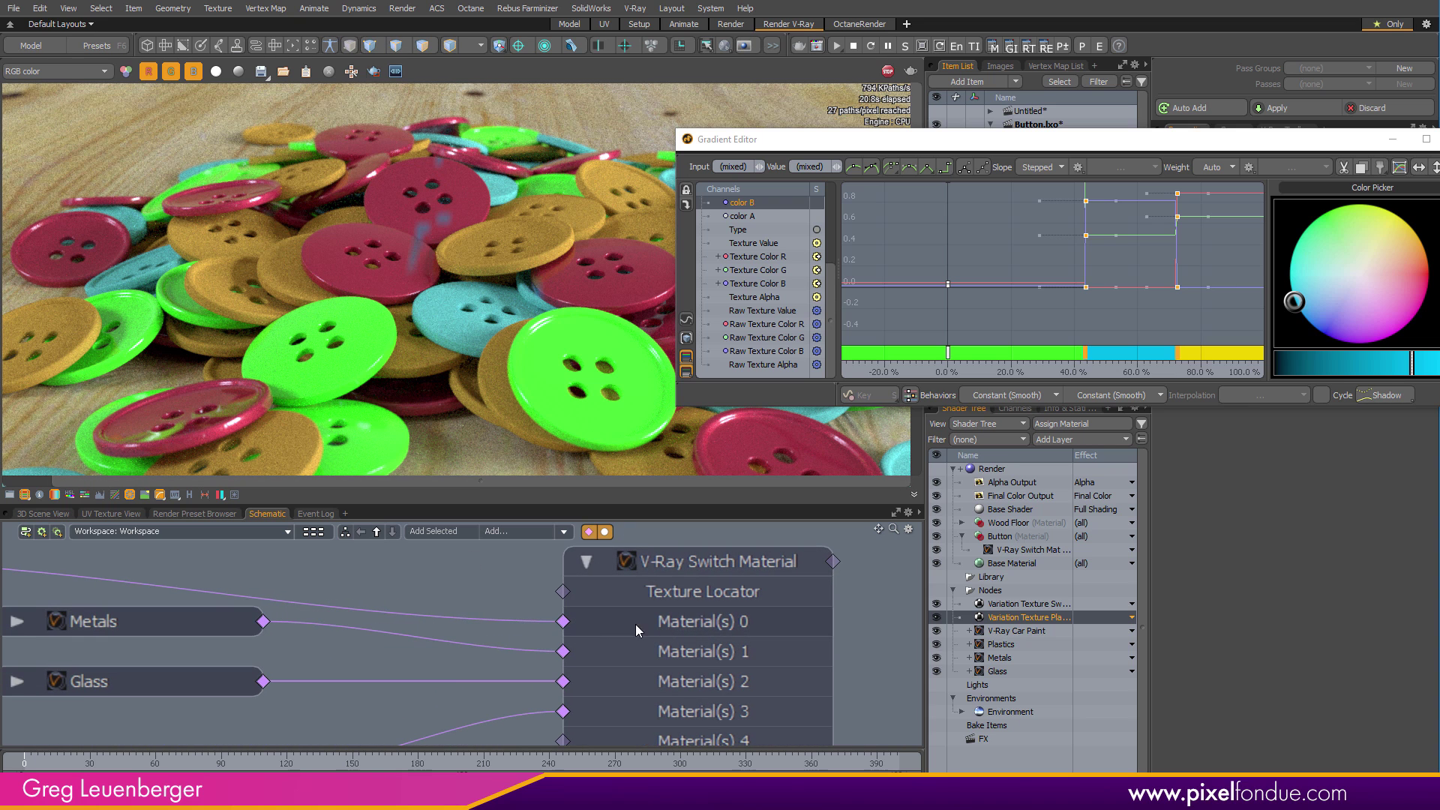
Select all the color gradient keys and compress them toward 0% so the pink key sits at 20%
ctrl+alt+drag(1149, 327, 1088, 317)
alt+drag(1185, 349, 1067, 336)
click(890, 353)
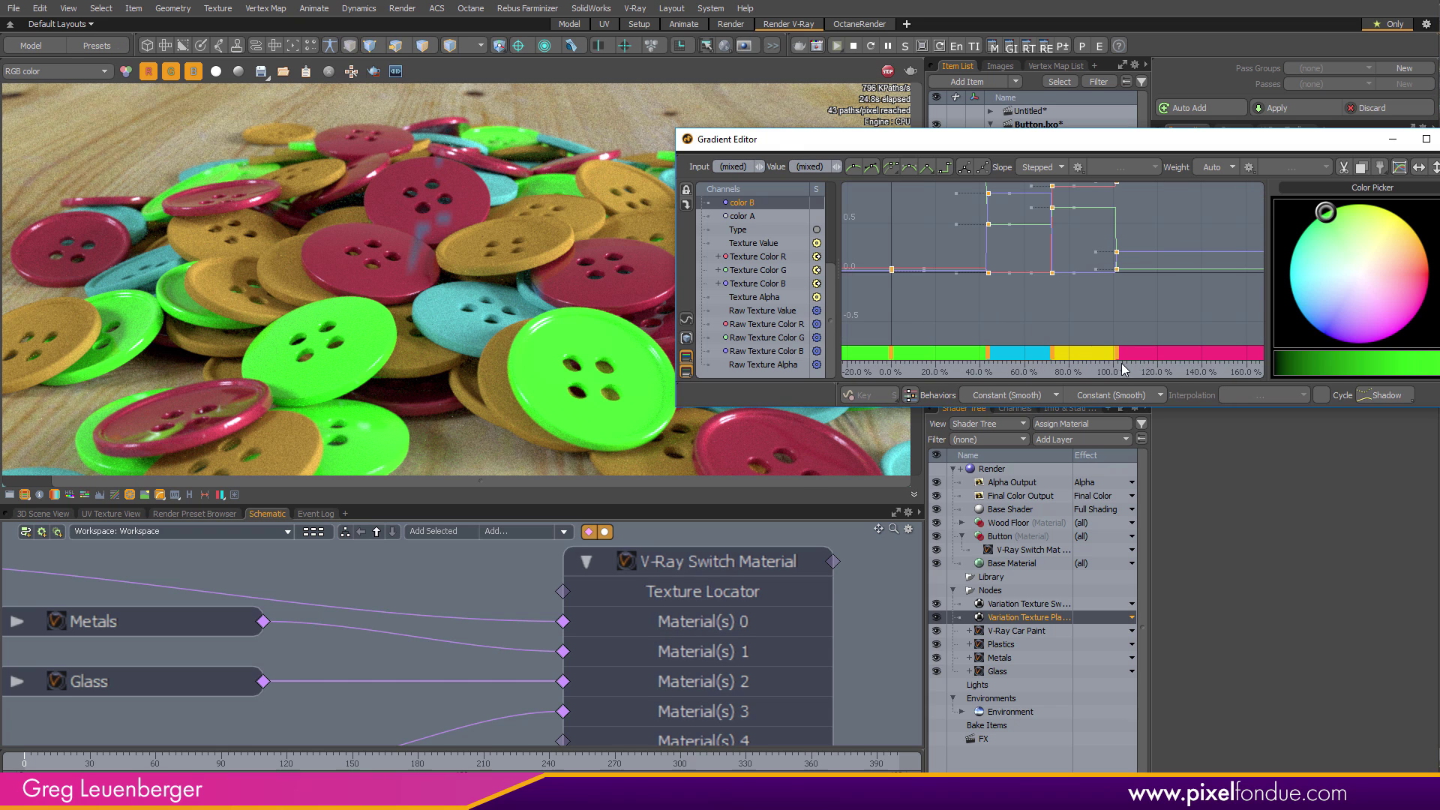
ctrl+alt+drag(1140, 325, 1095, 317)
alt+drag(1095, 317, 1011, 354)
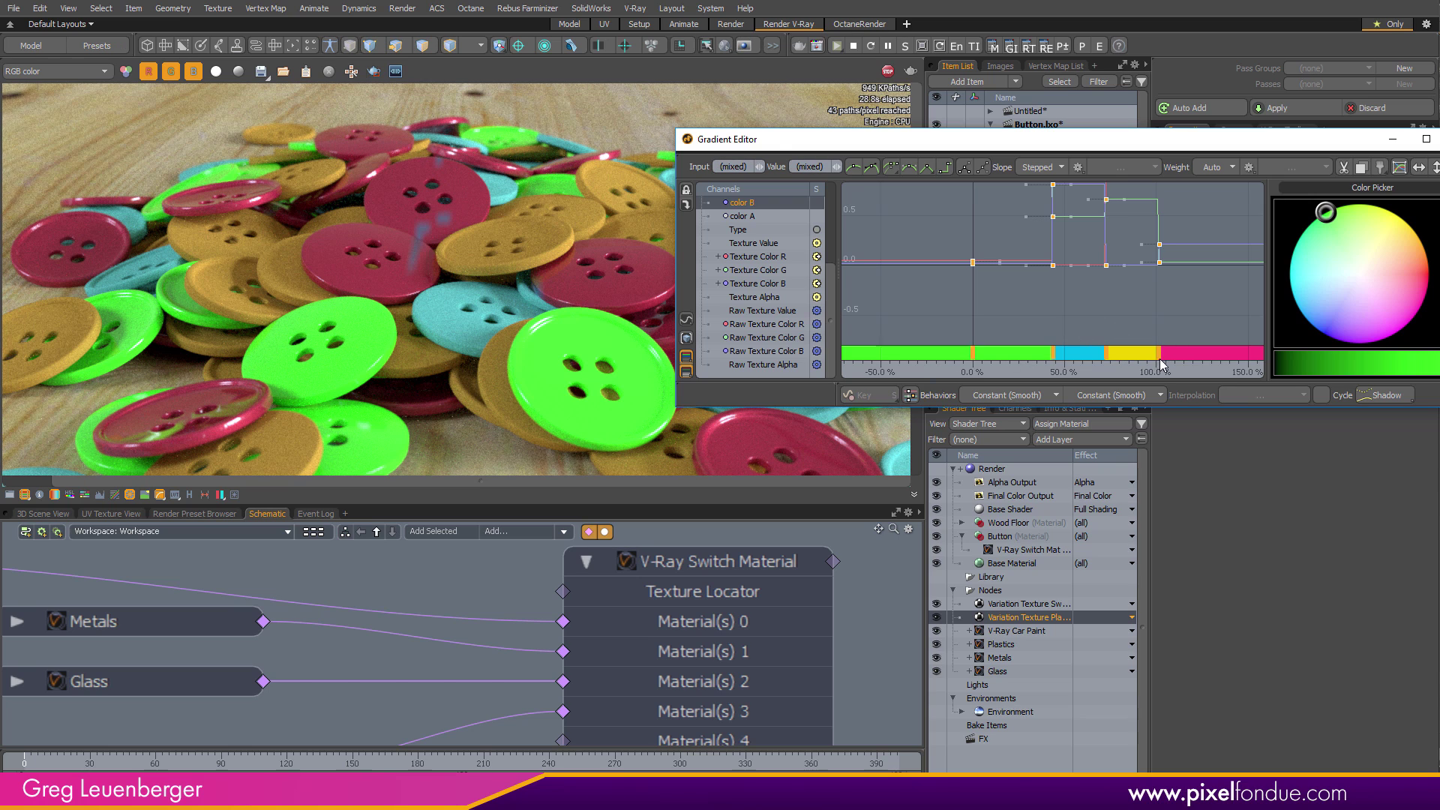
drag(1159, 357, 1021, 352)
scroll(1022, 352, up, 10)
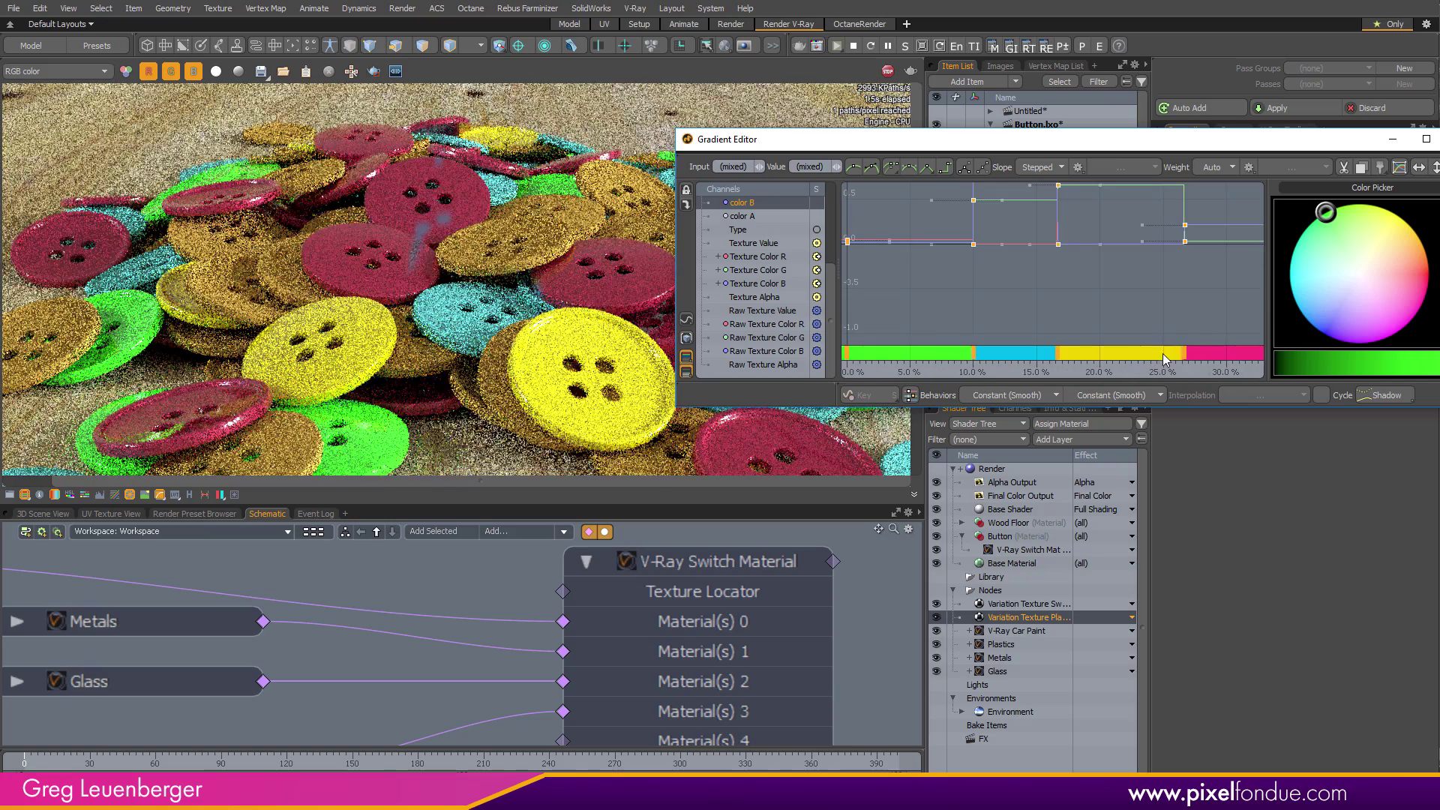
drag(1160, 354, 1037, 326)
Move the pink key to about 21% and the yellow key to about 14.3%, and close the Gradient Editor
click(1100, 357)
click(1122, 354)
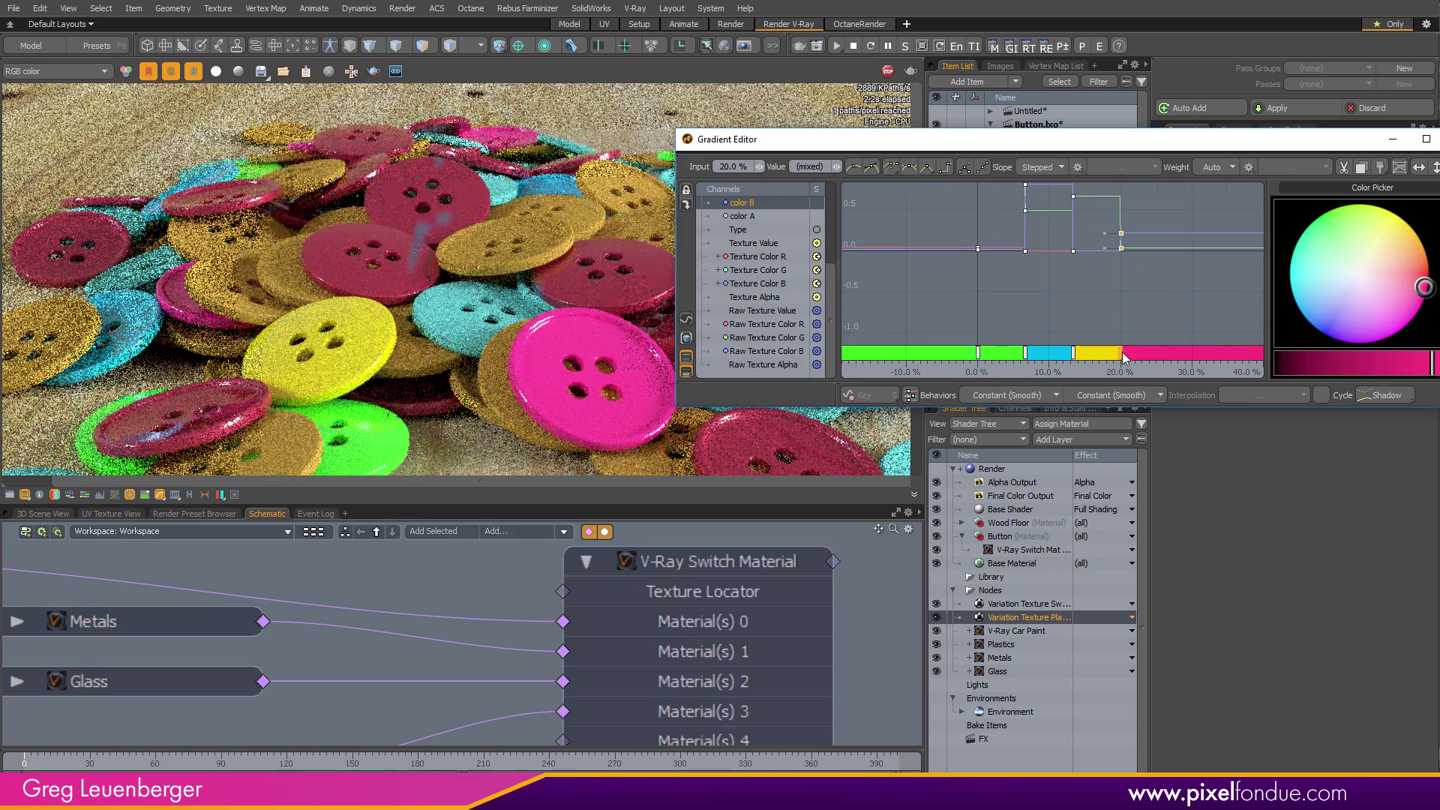
drag(1122, 353, 1080, 354)
click(1091, 352)
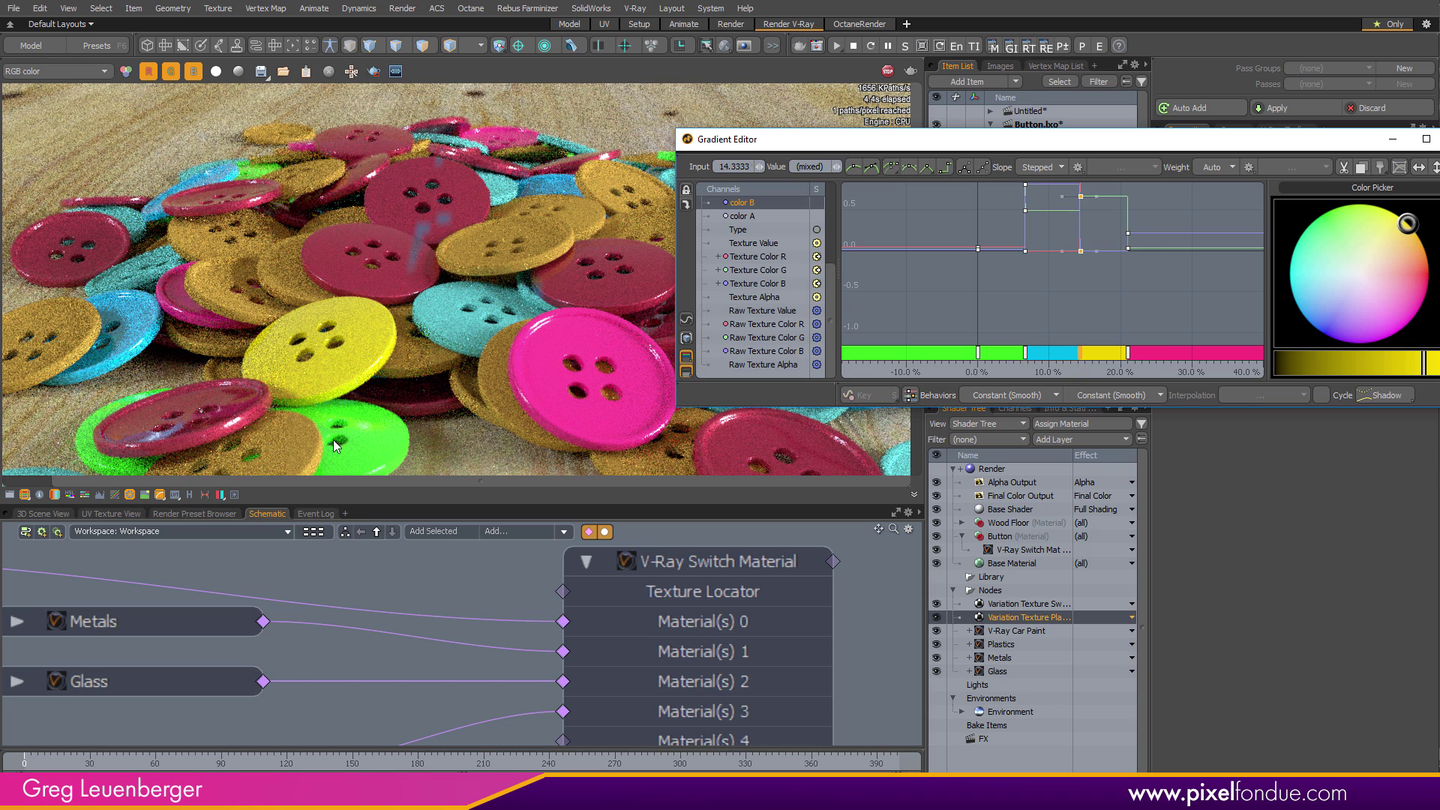
ctrl+alt+drag(1009, 304, 966, 326)
click(1438, 139)
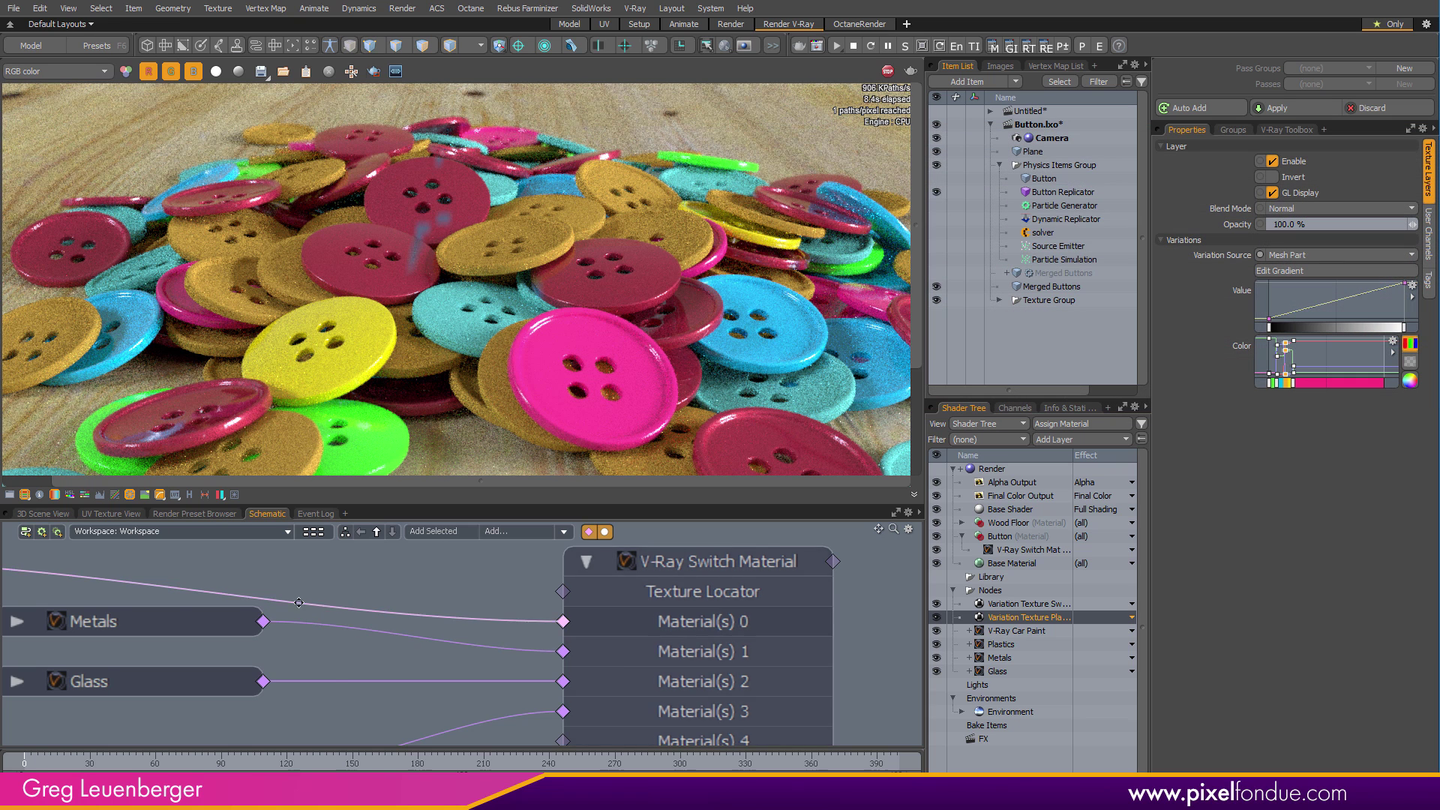
Collapse the Plastics node and move it and Variation Texture Plastic up, away from the other material nodes
alt+drag(315, 609, 587, 614)
ctrl+alt+drag(587, 614, 442, 631)
click(346, 598)
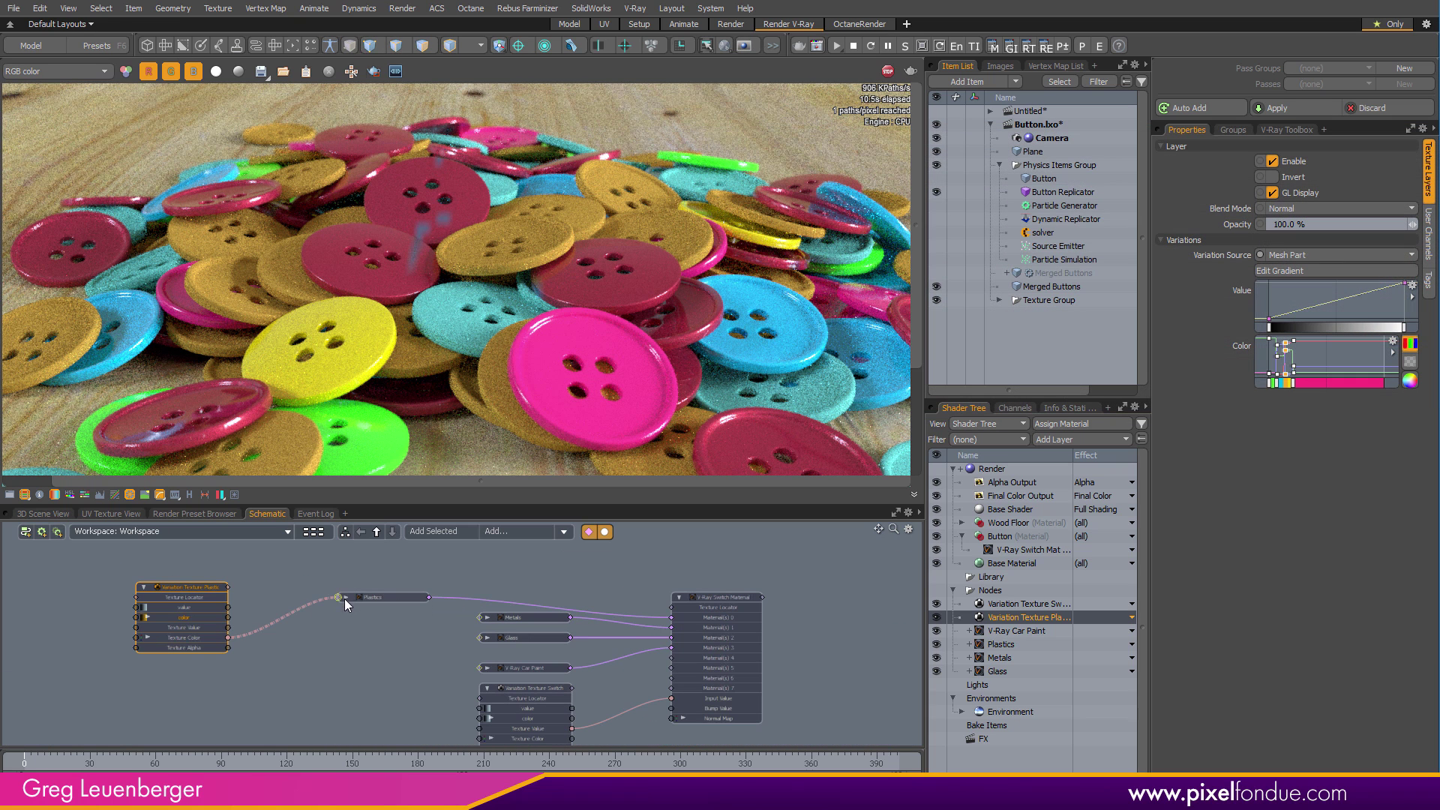
drag(366, 599, 348, 578)
drag(195, 589, 176, 560)
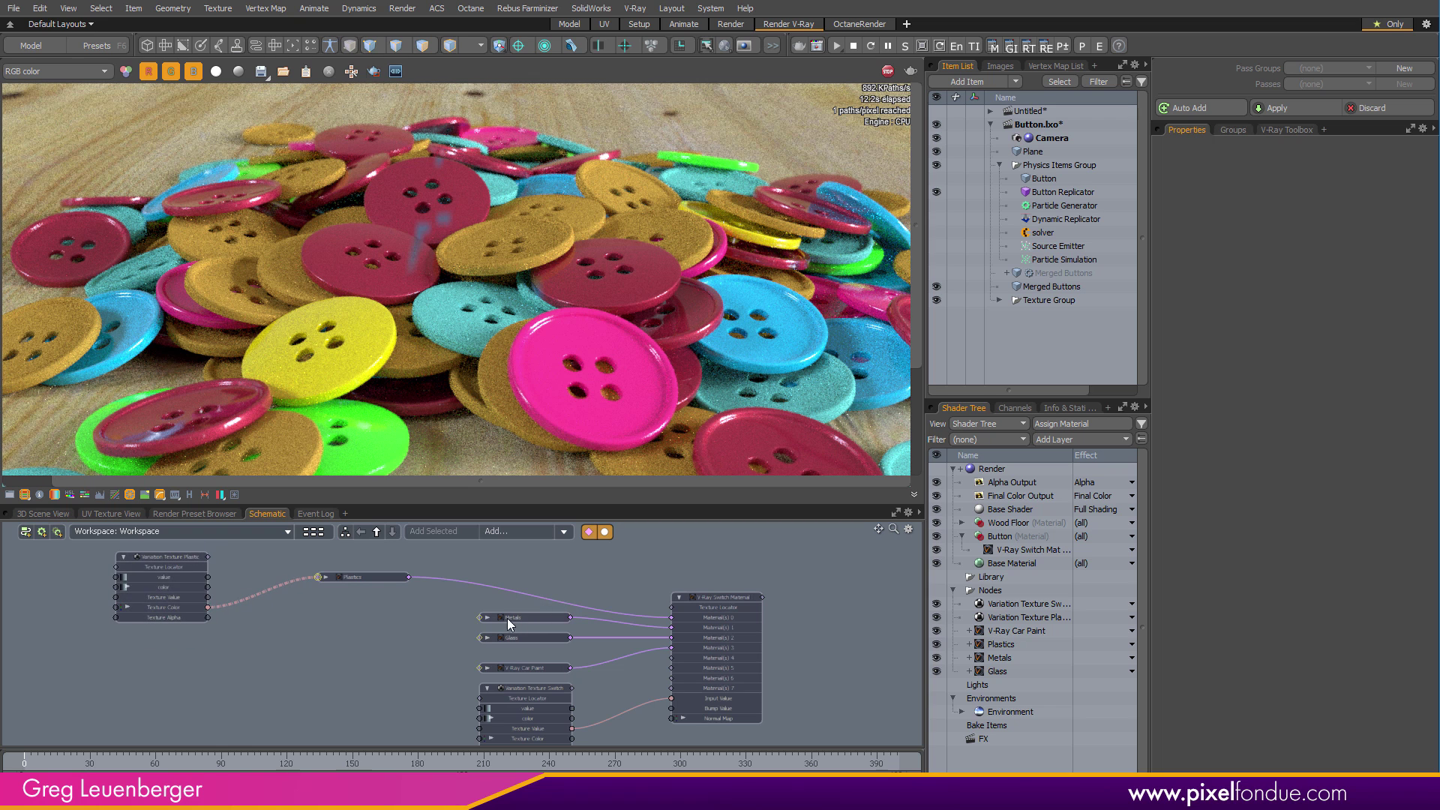
Move the Metals node below the Plastics node and expand its channels
drag(508, 620, 319, 605)
click(376, 618)
ctrl+alt+drag(335, 601, 761, 452)
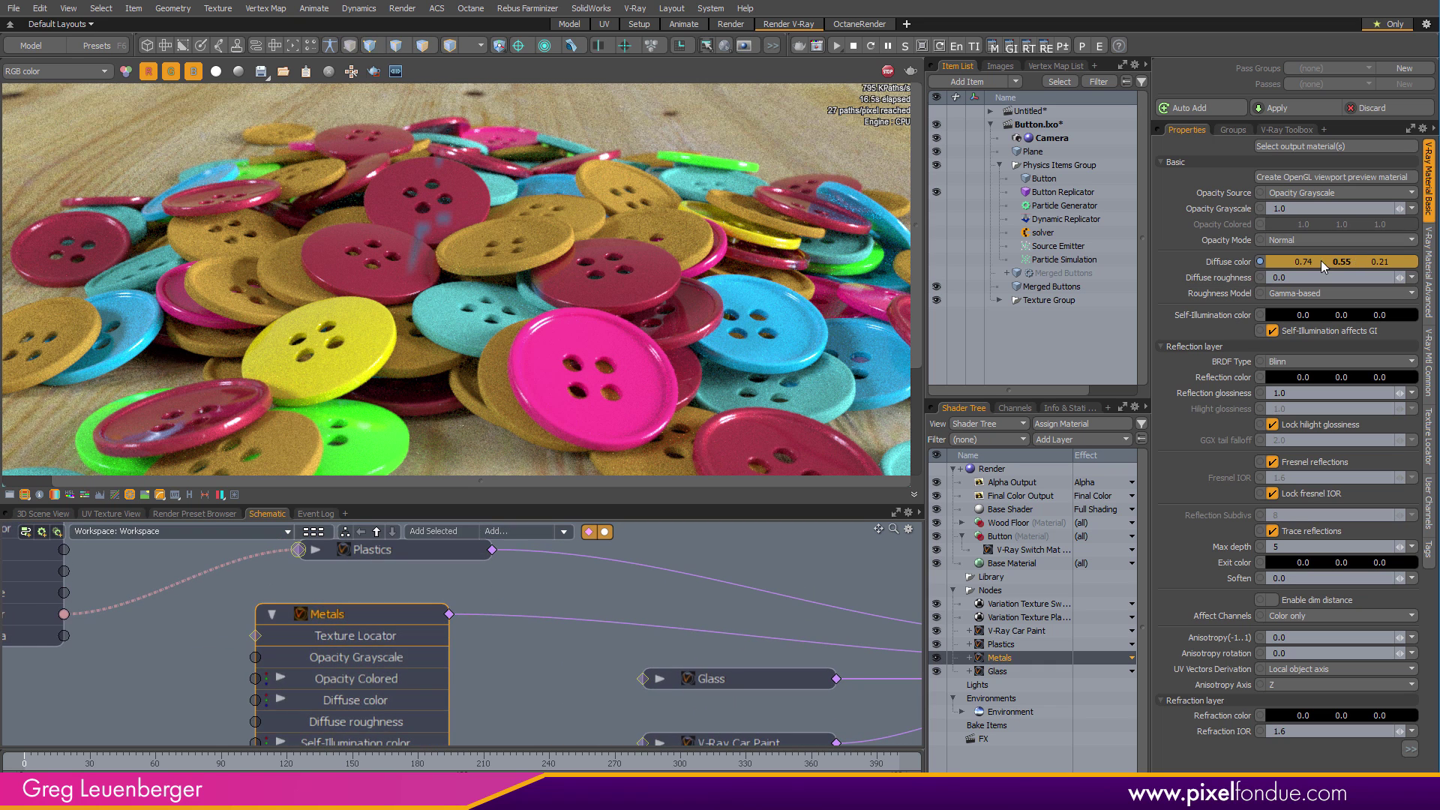
Give the Metals material a black (0.0) diffuse color, a white (1.0) reflection color and the GGX BRDF type
key(ctrl+z)
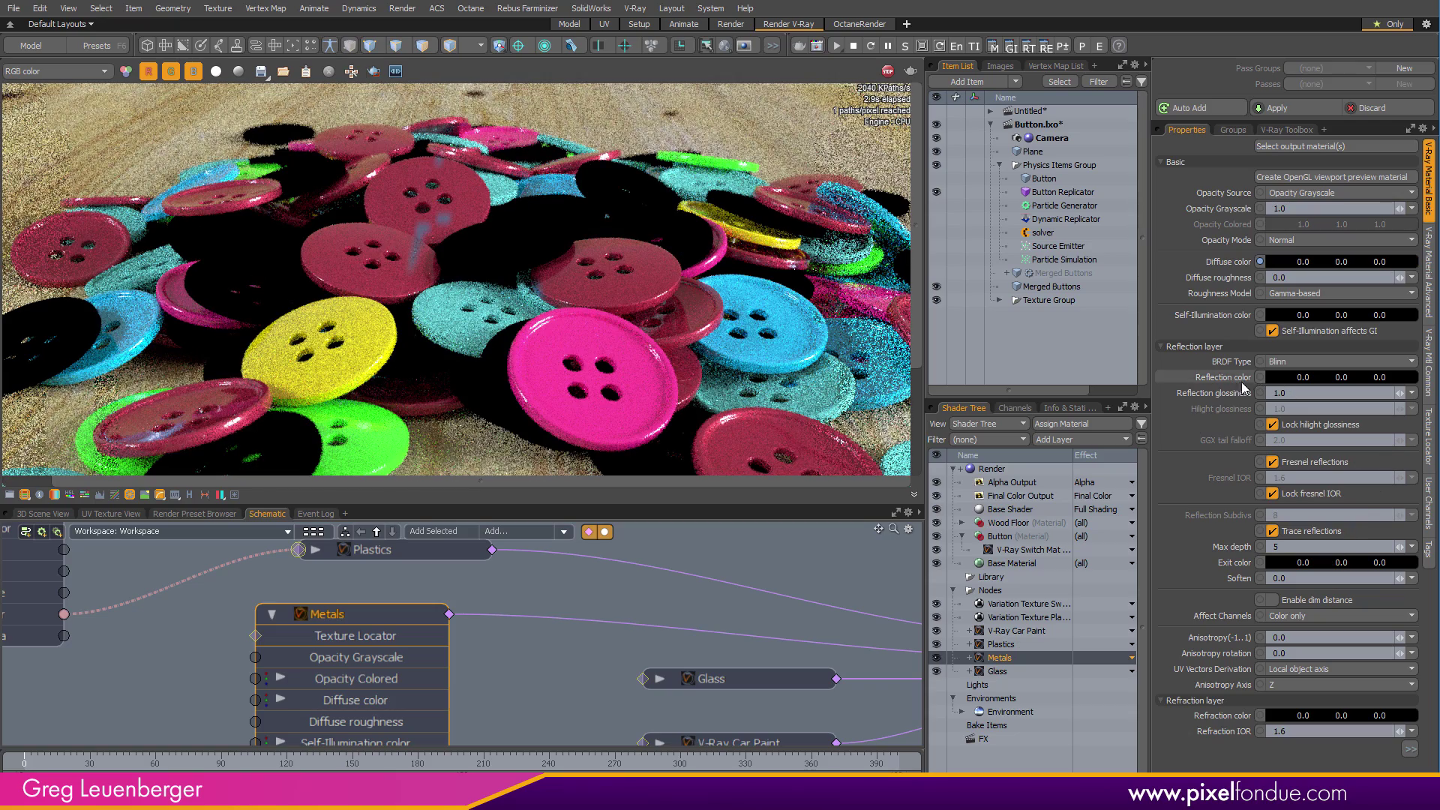
ctrl+drag(1295, 380, 1372, 380)
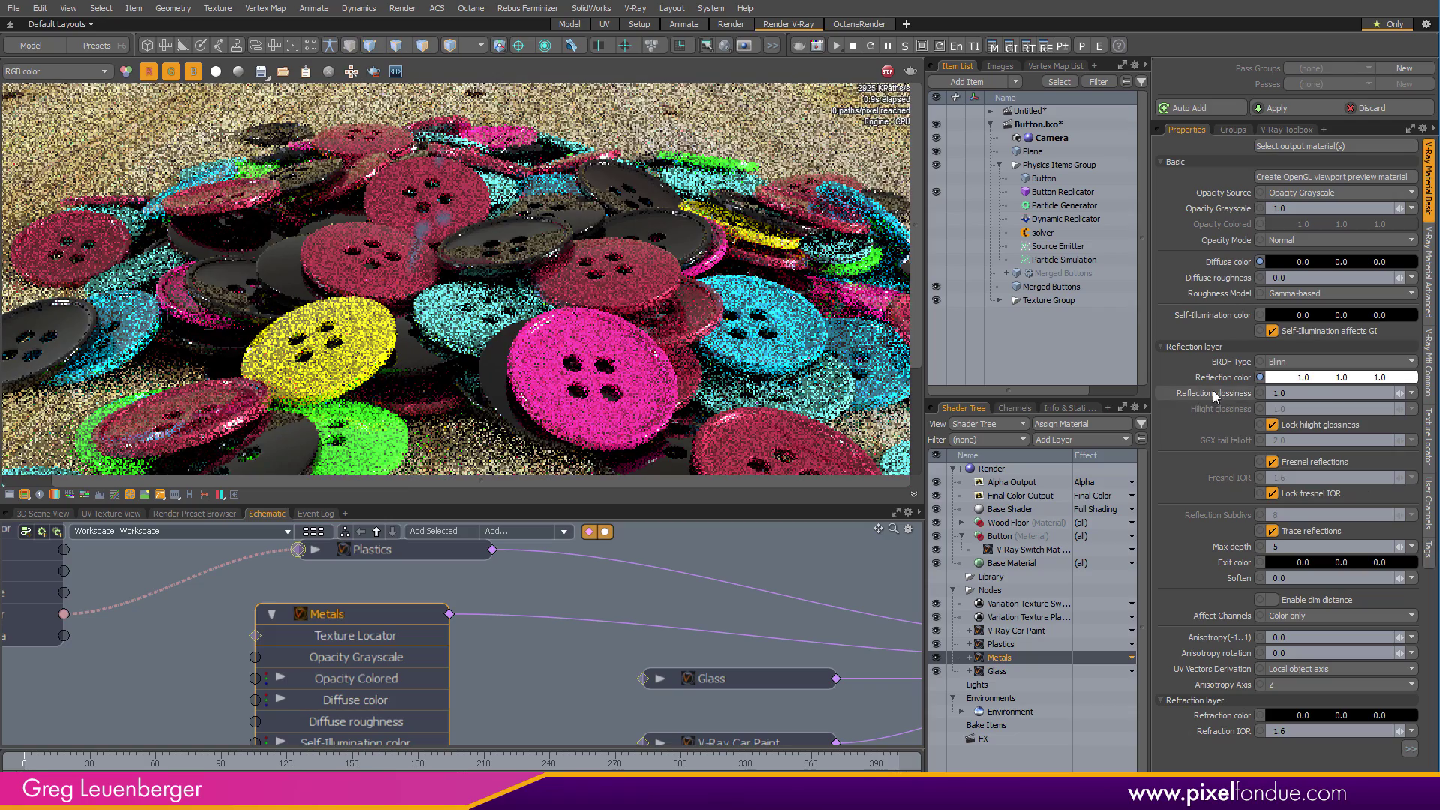
click(1324, 362)
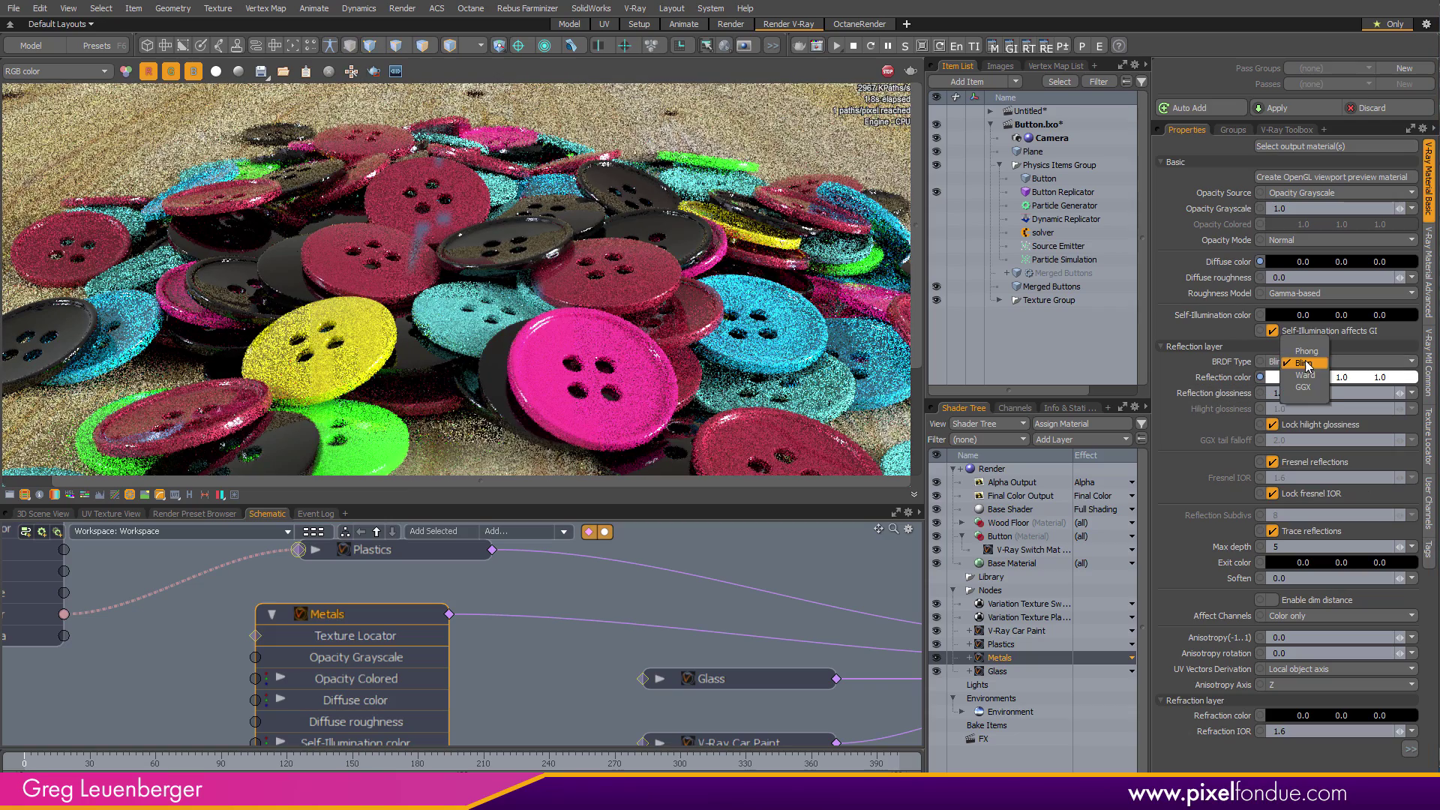
click(1292, 401)
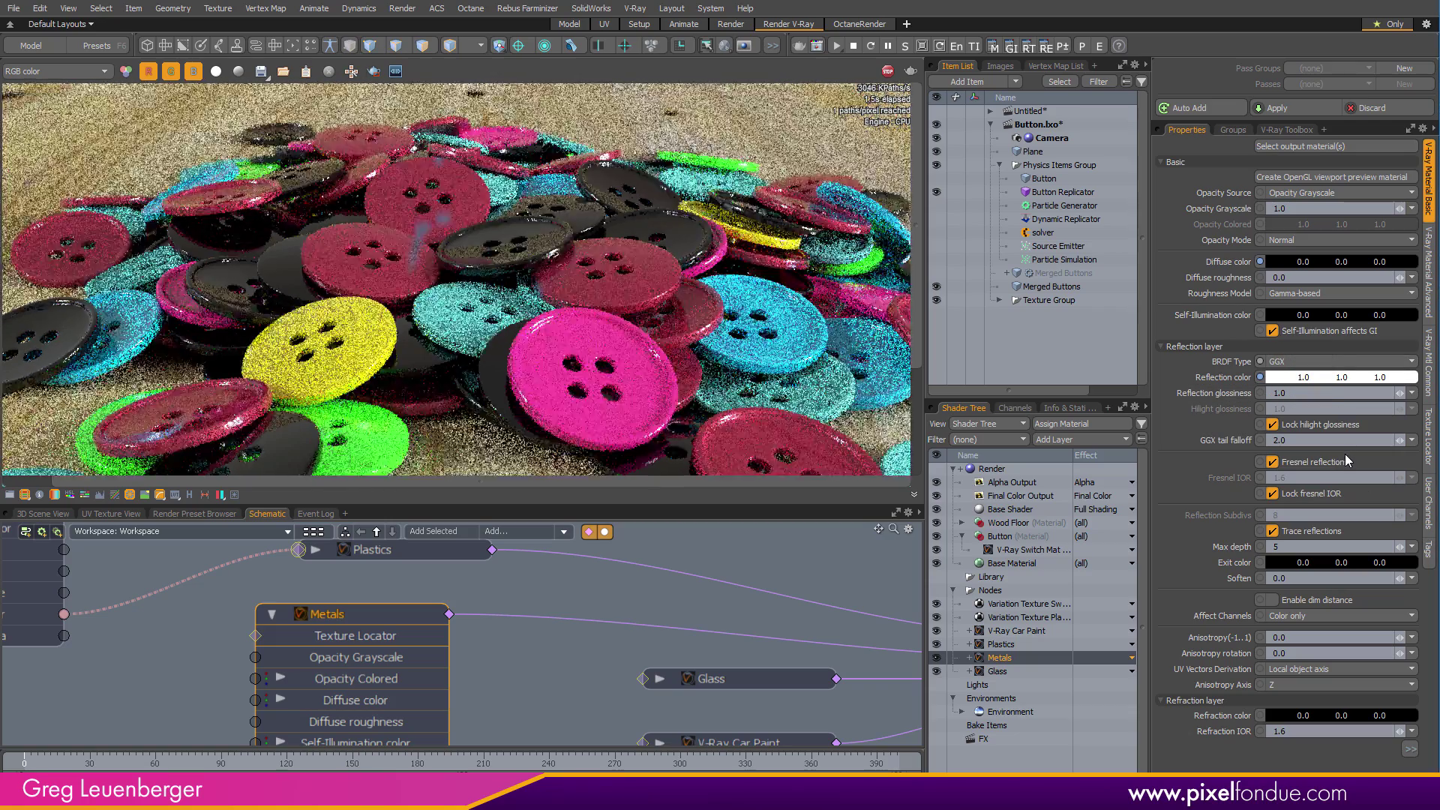
Set the Metals reflection glossiness to 0.85 and its reflection color to a copper tone of 1.0, 0.66, 0.44
click(1309, 393)
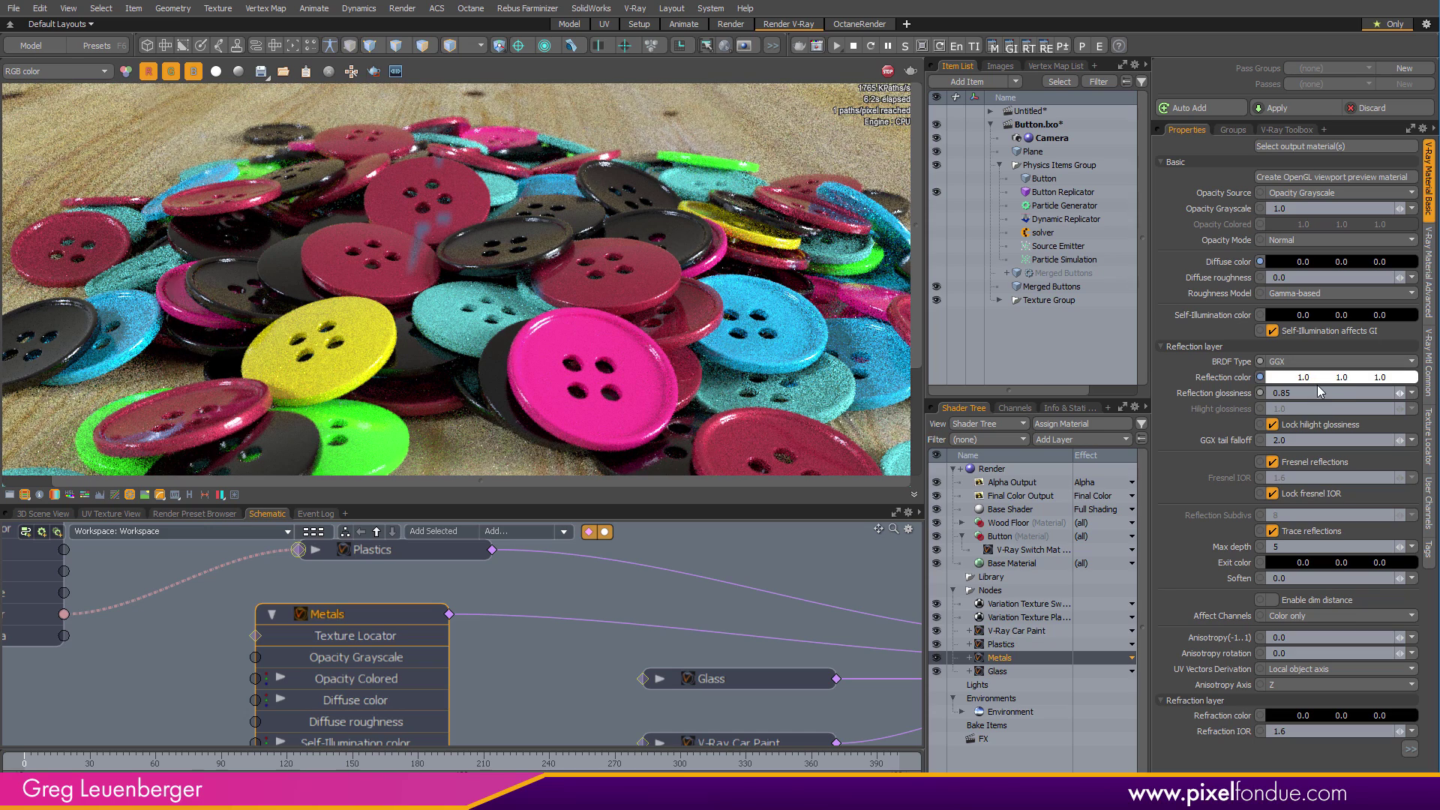
double_click(1328, 380)
drag(914, 287, 980, 264)
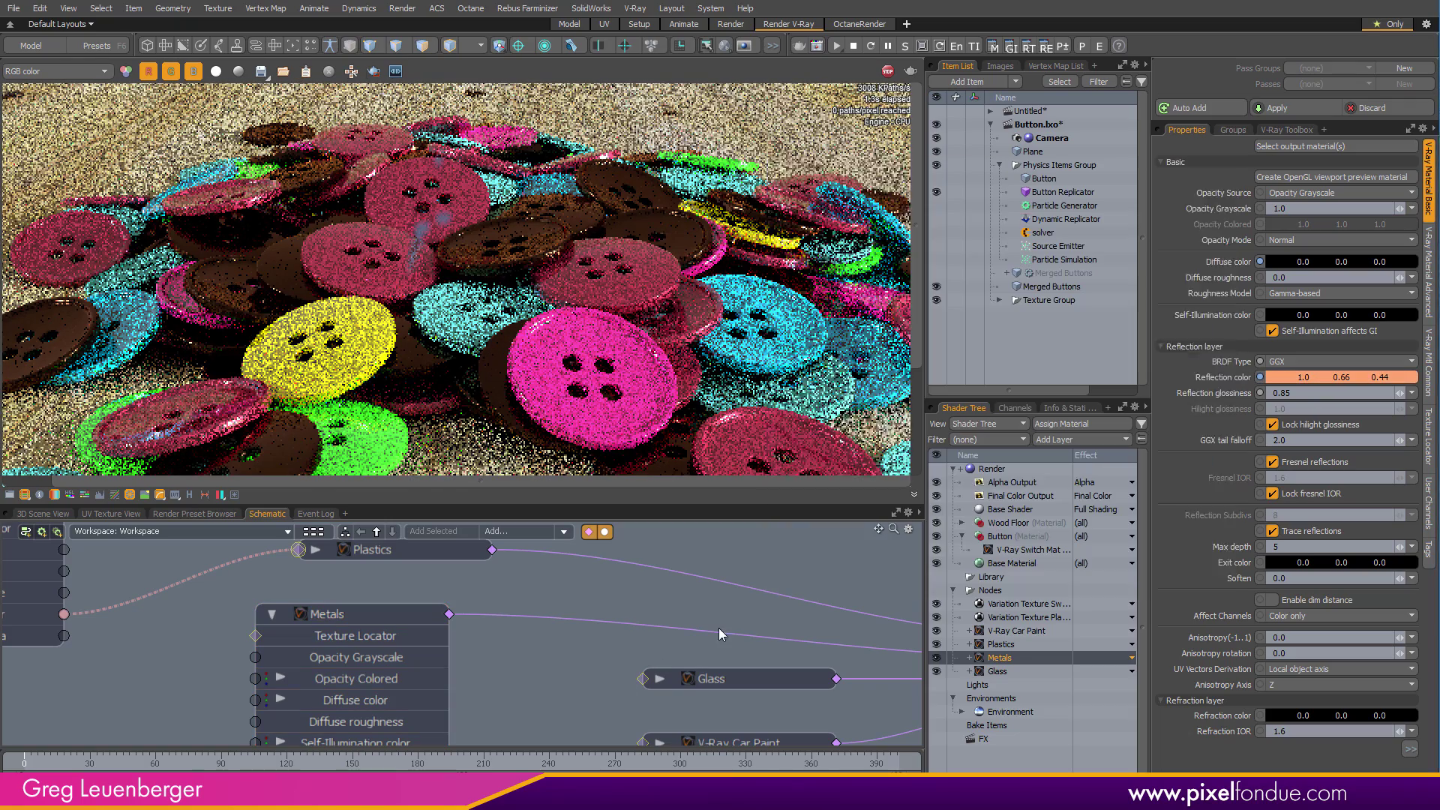
Turn off Fresnel reflections on the Metals material
click(781, 609)
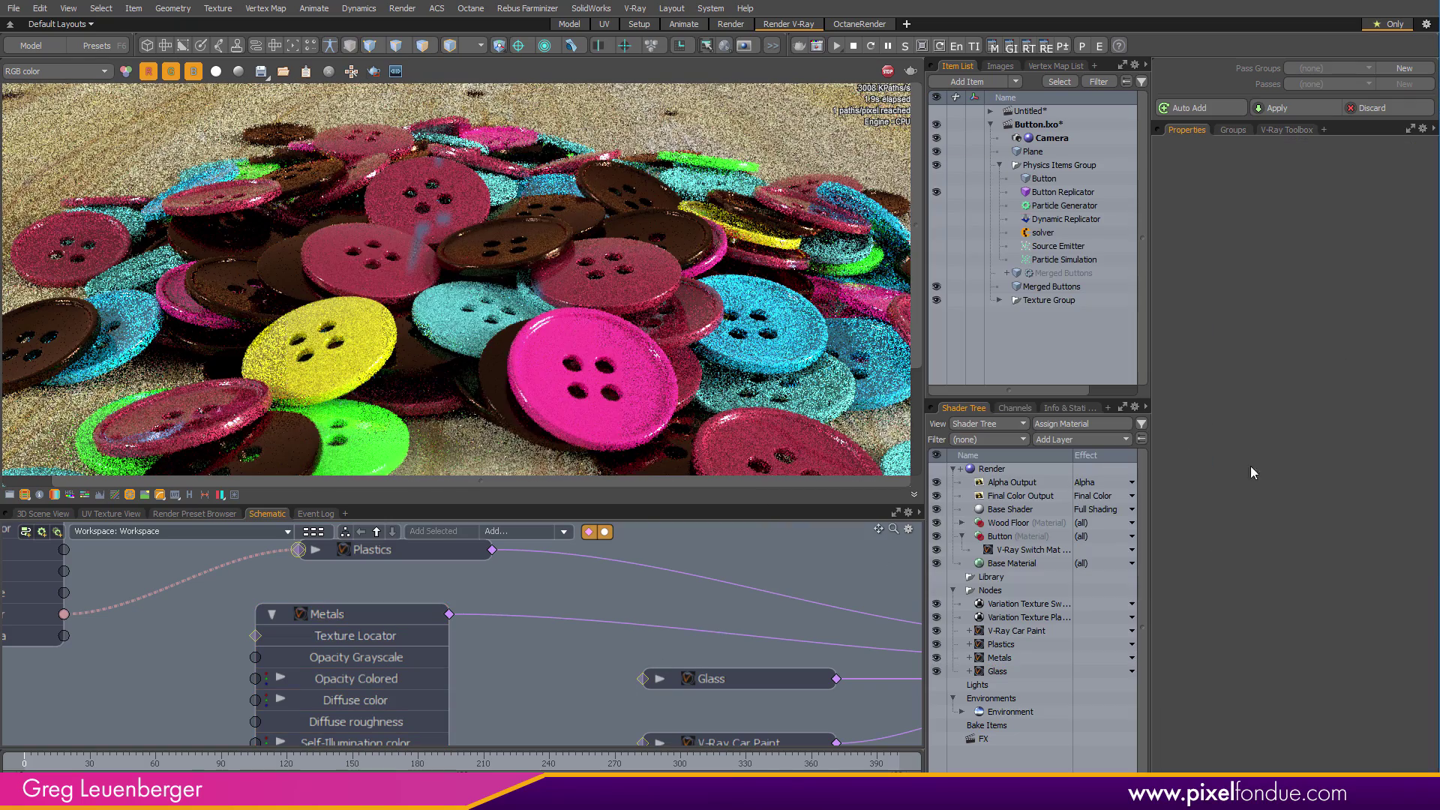
click(449, 613)
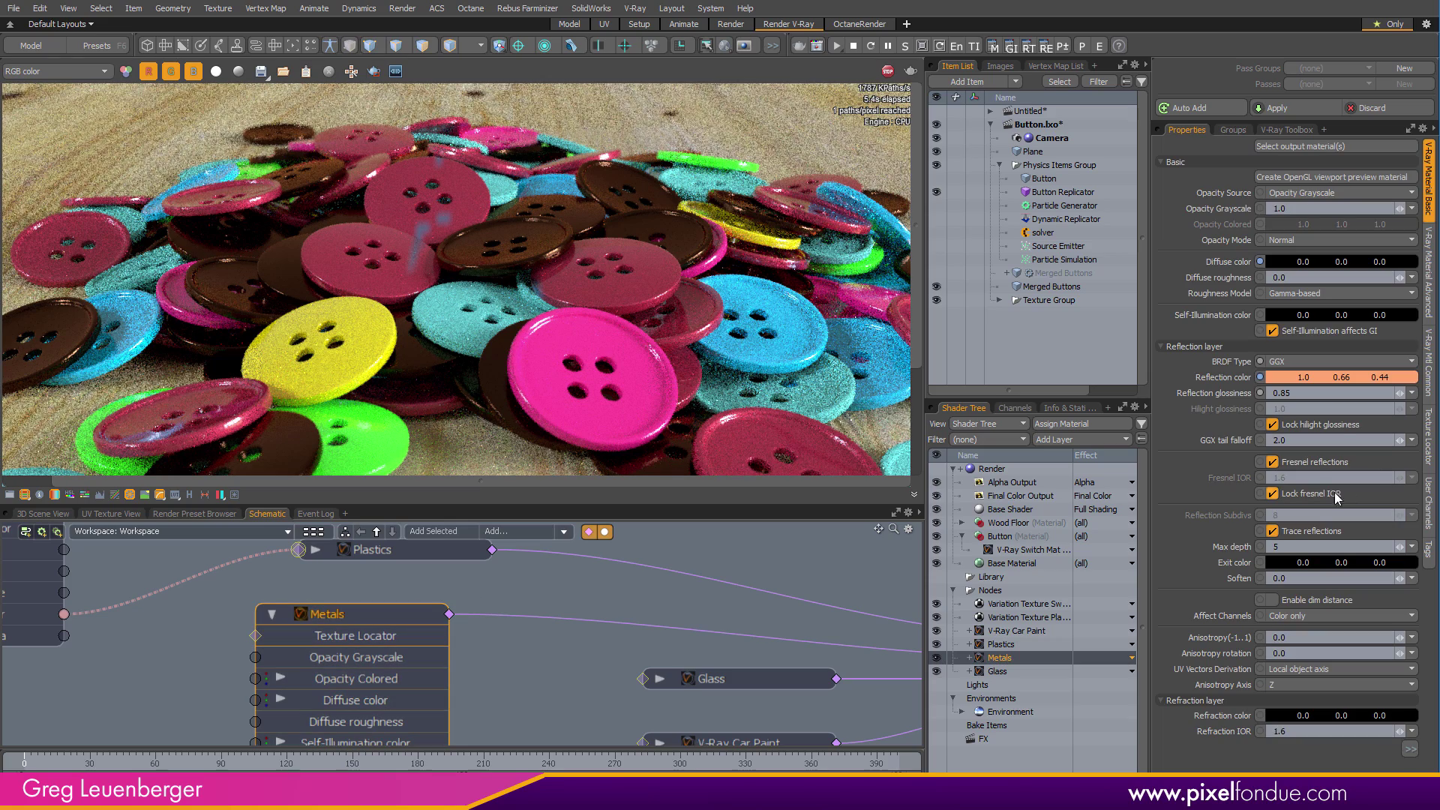
click(1320, 463)
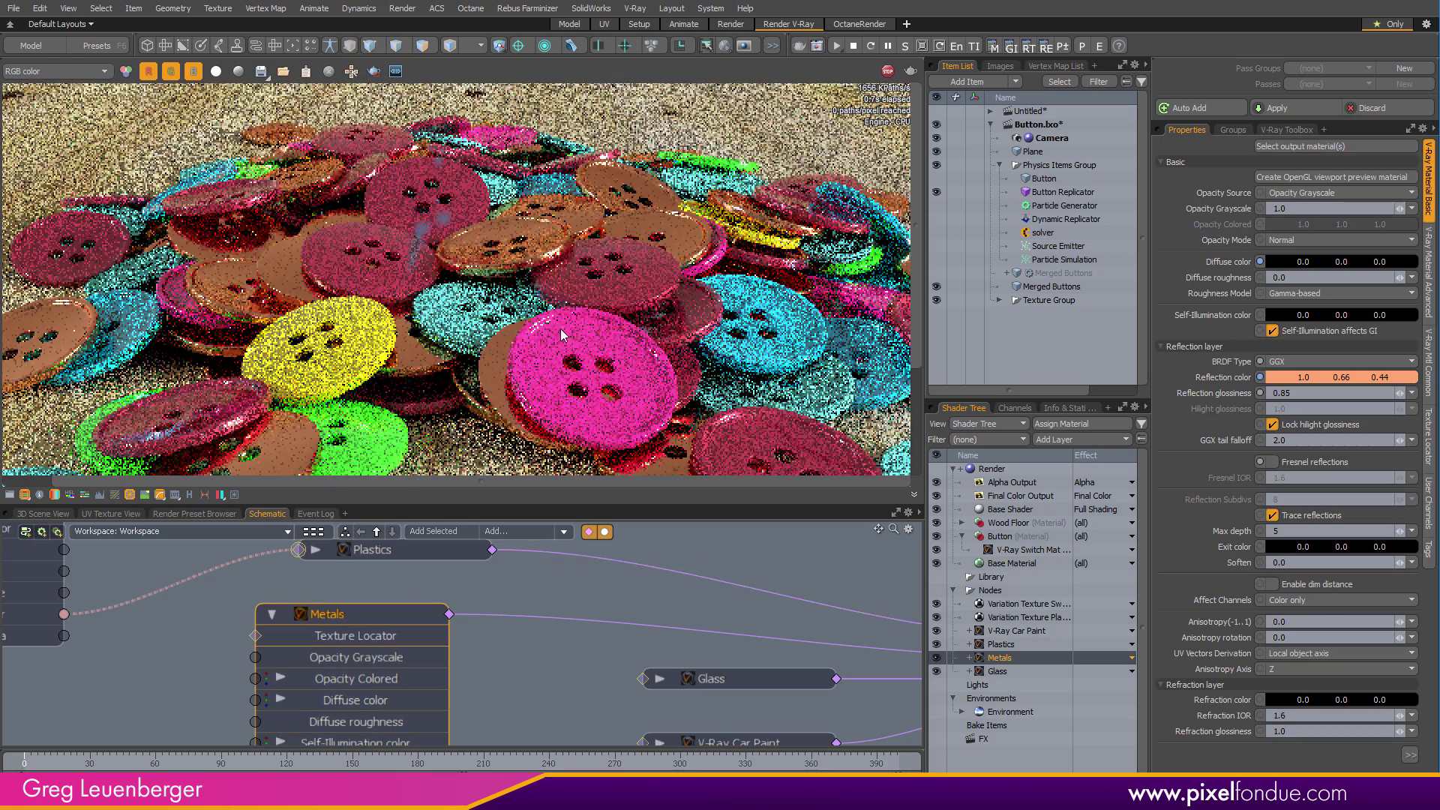
Set the Metals refraction IOR to 12.0 and lighten its reflection color to 1.0, 0.76, 0.61
click(1326, 719)
text(100)
key(Return)
click(1305, 714)
text(12)
key(Return)
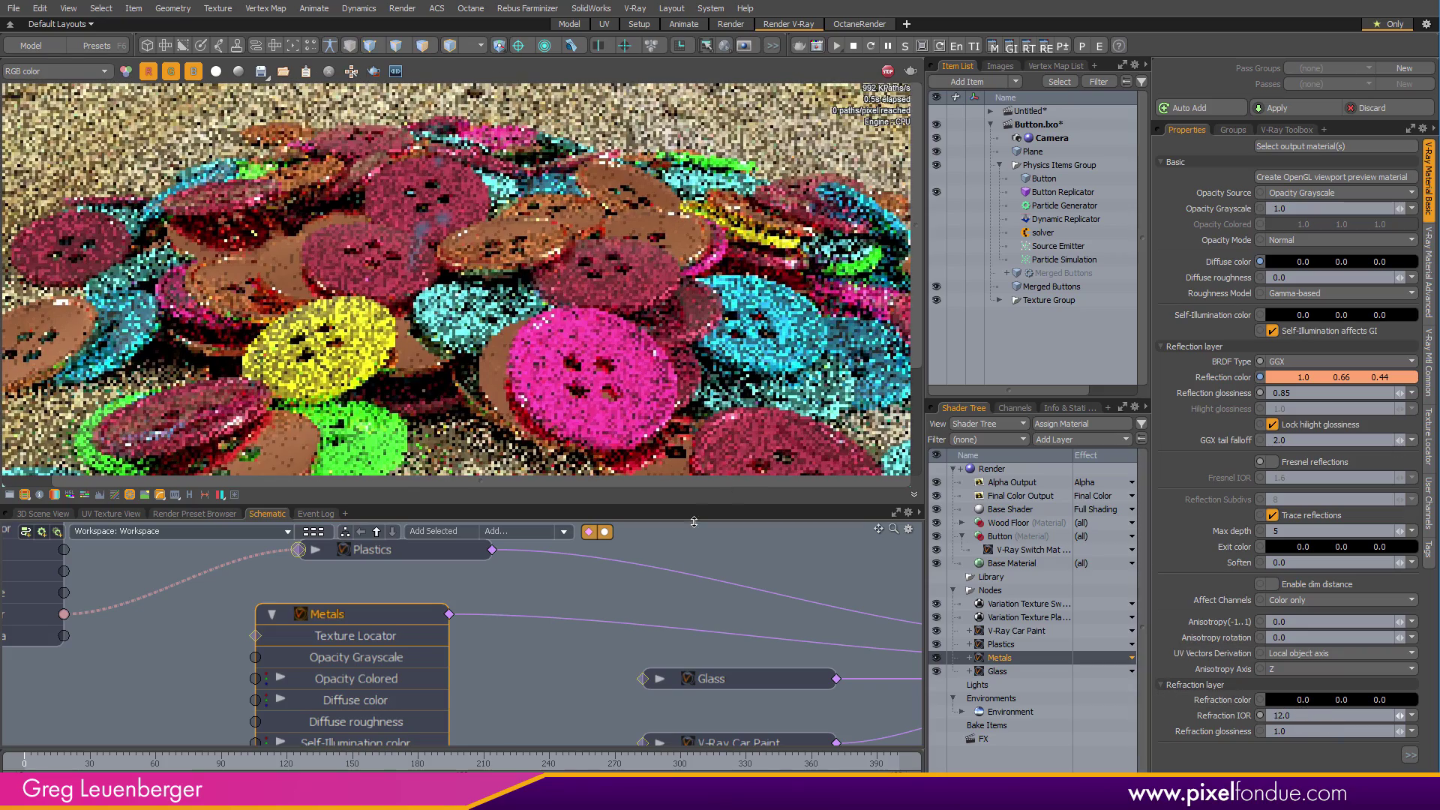
right_drag(1331, 380, 1319, 379)
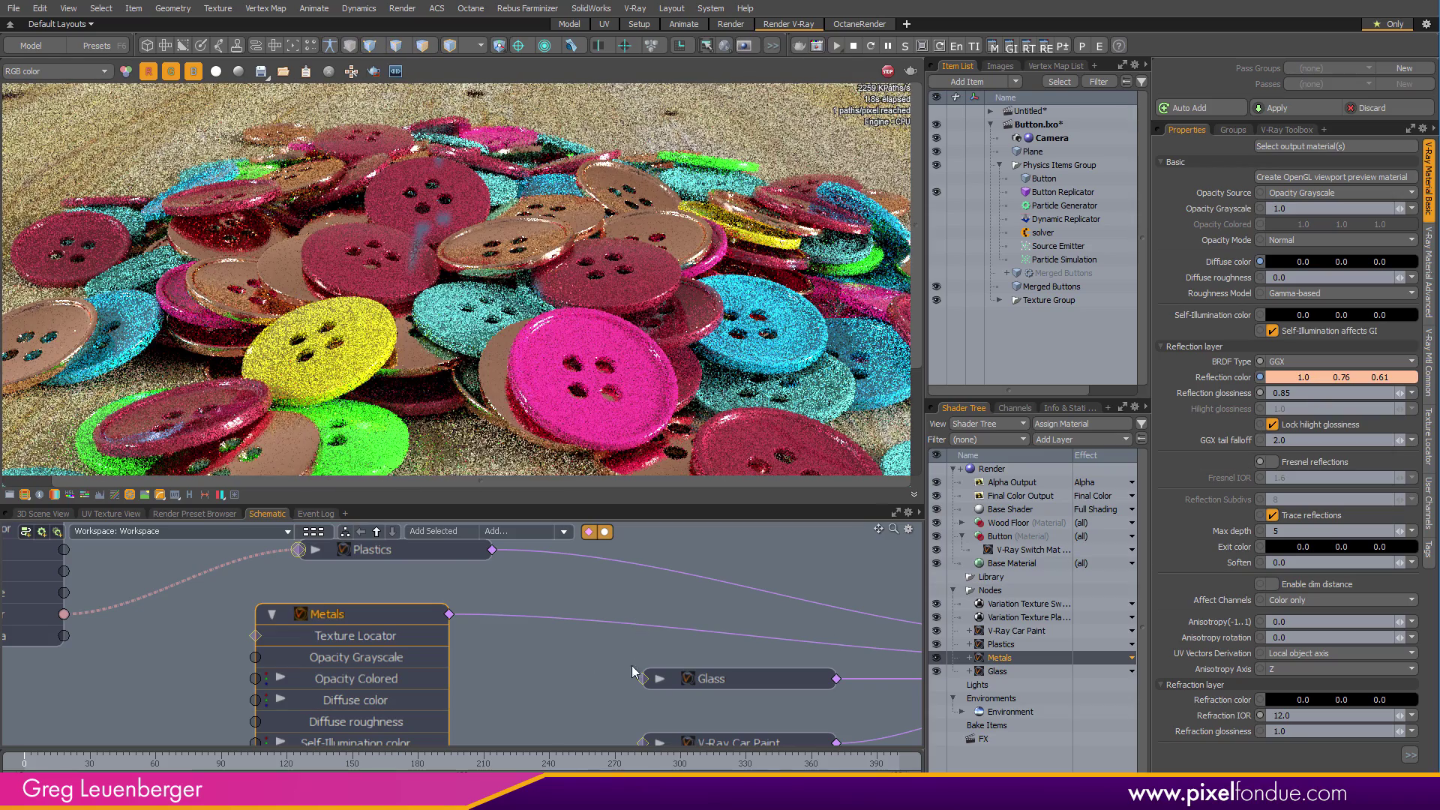
Duplicate the Variation Texture Plastic and place the copy in the schematic beside the Metals node's reflection channels
scroll(633, 664, down, 1)
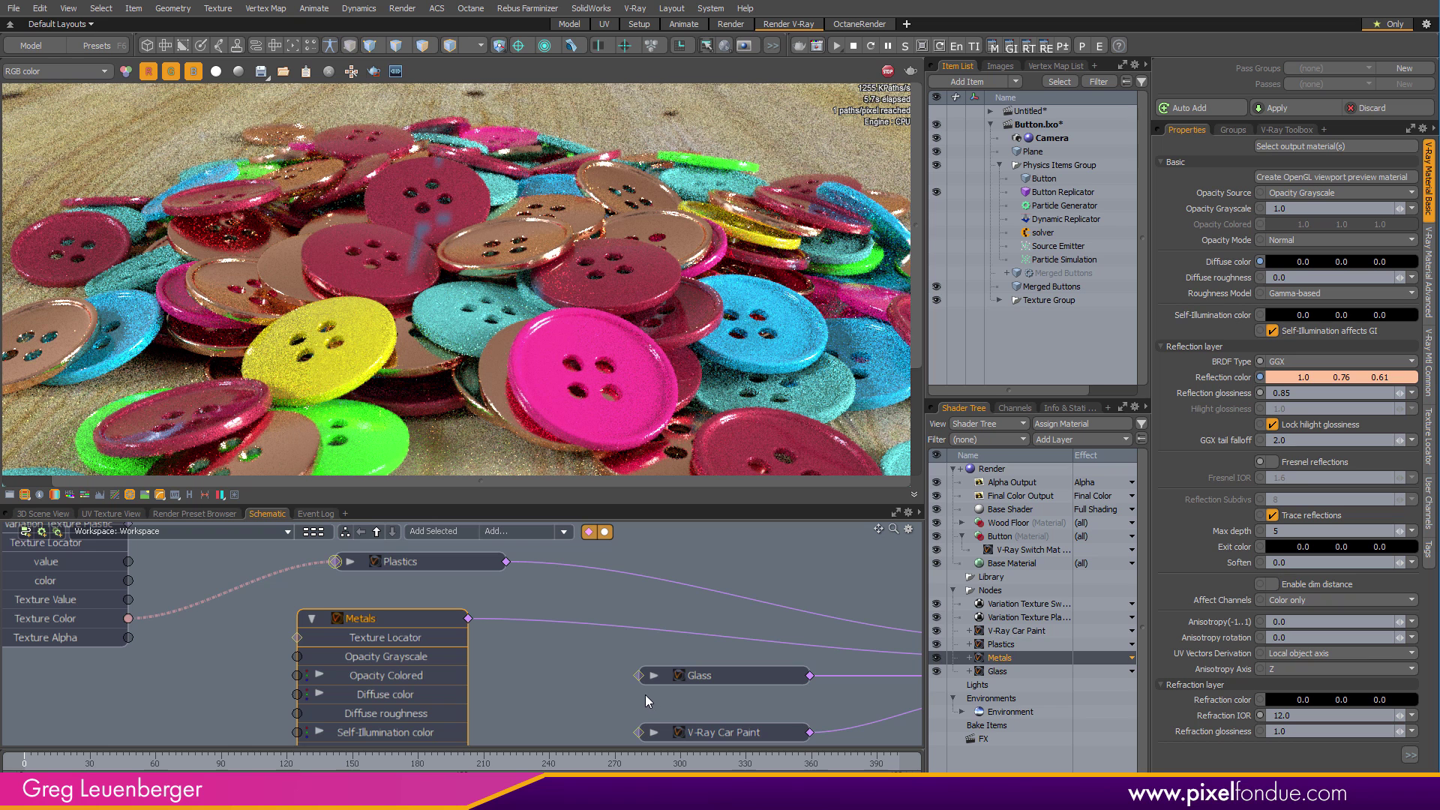
alt+drag(567, 669, 767, 630)
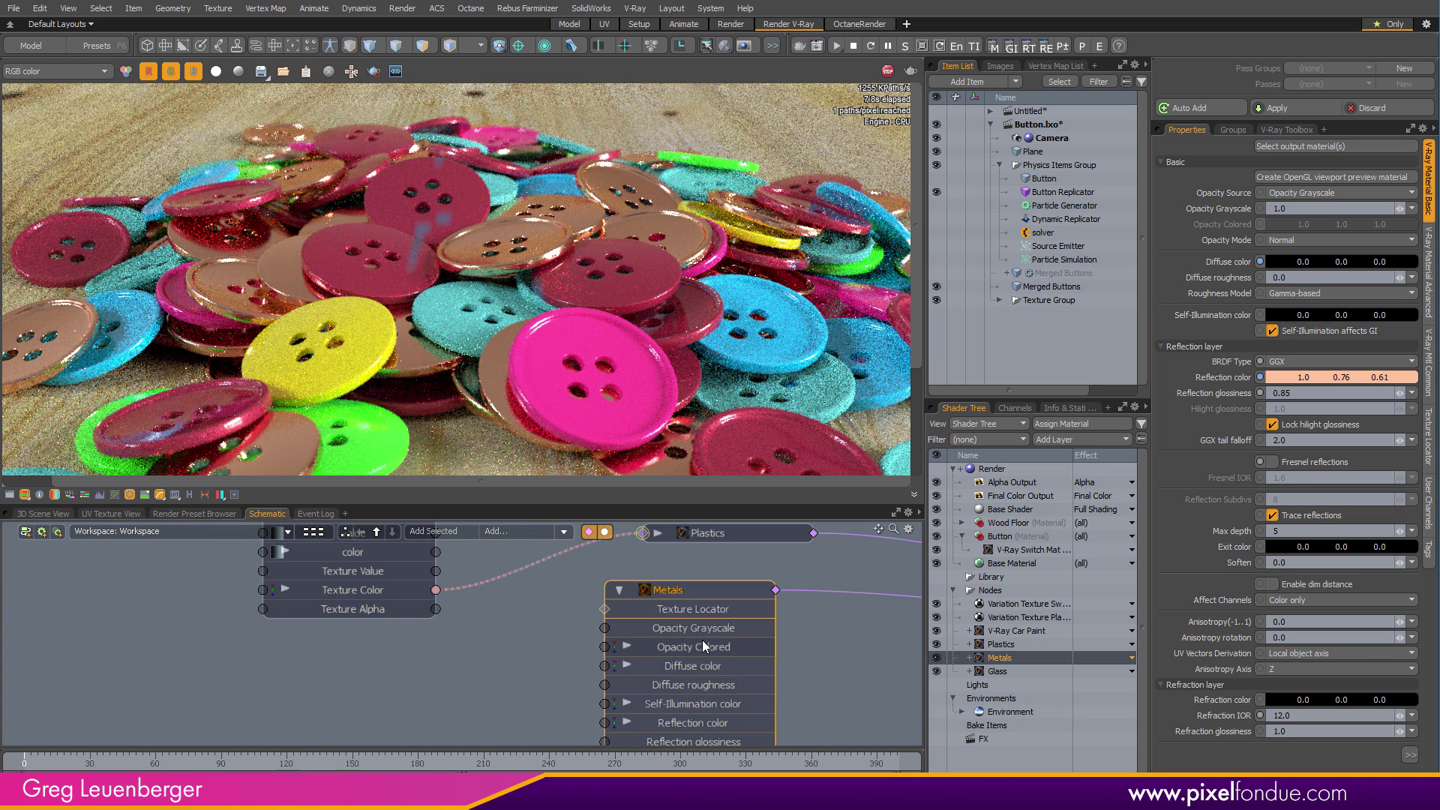
middle_drag(705, 680, 716, 605)
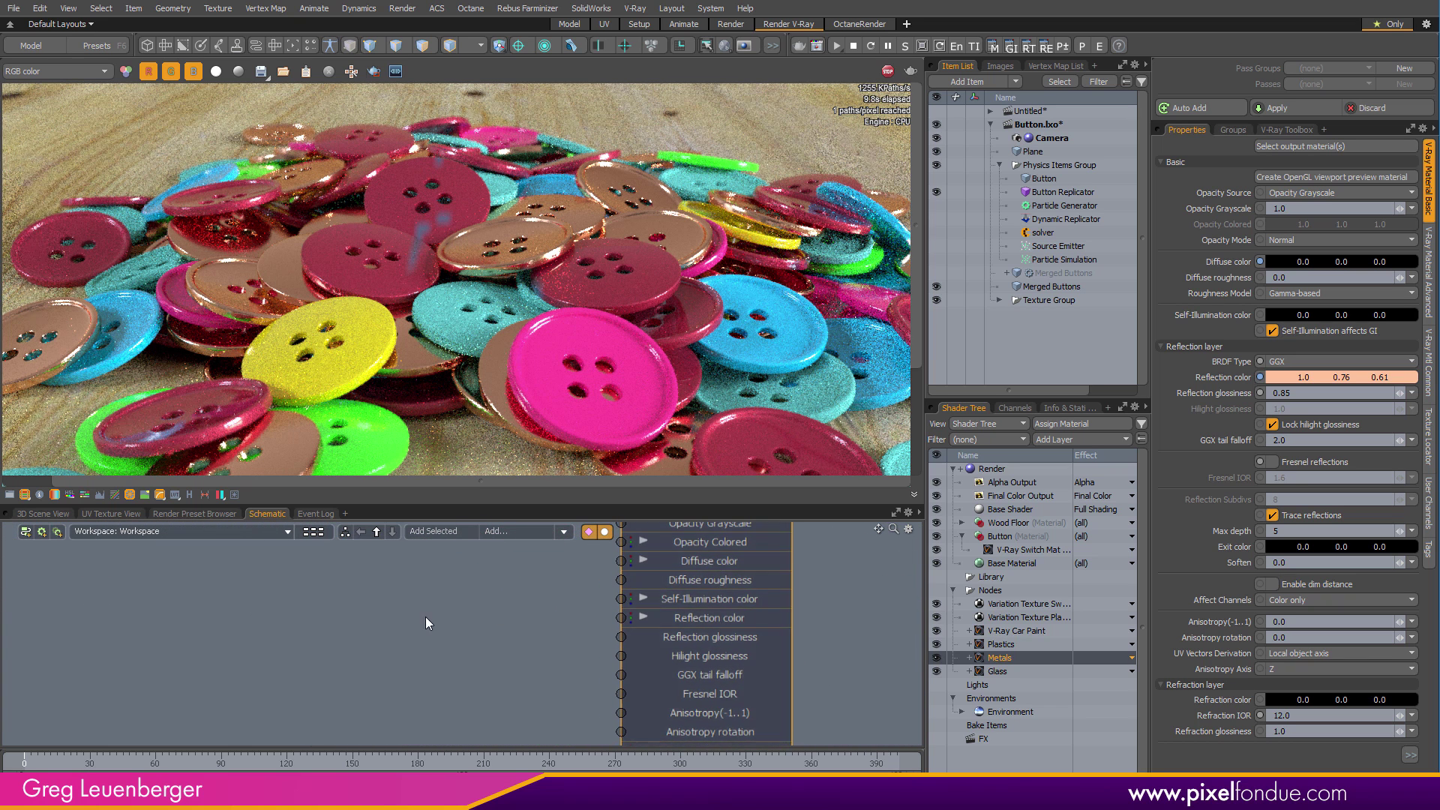
click(1050, 618)
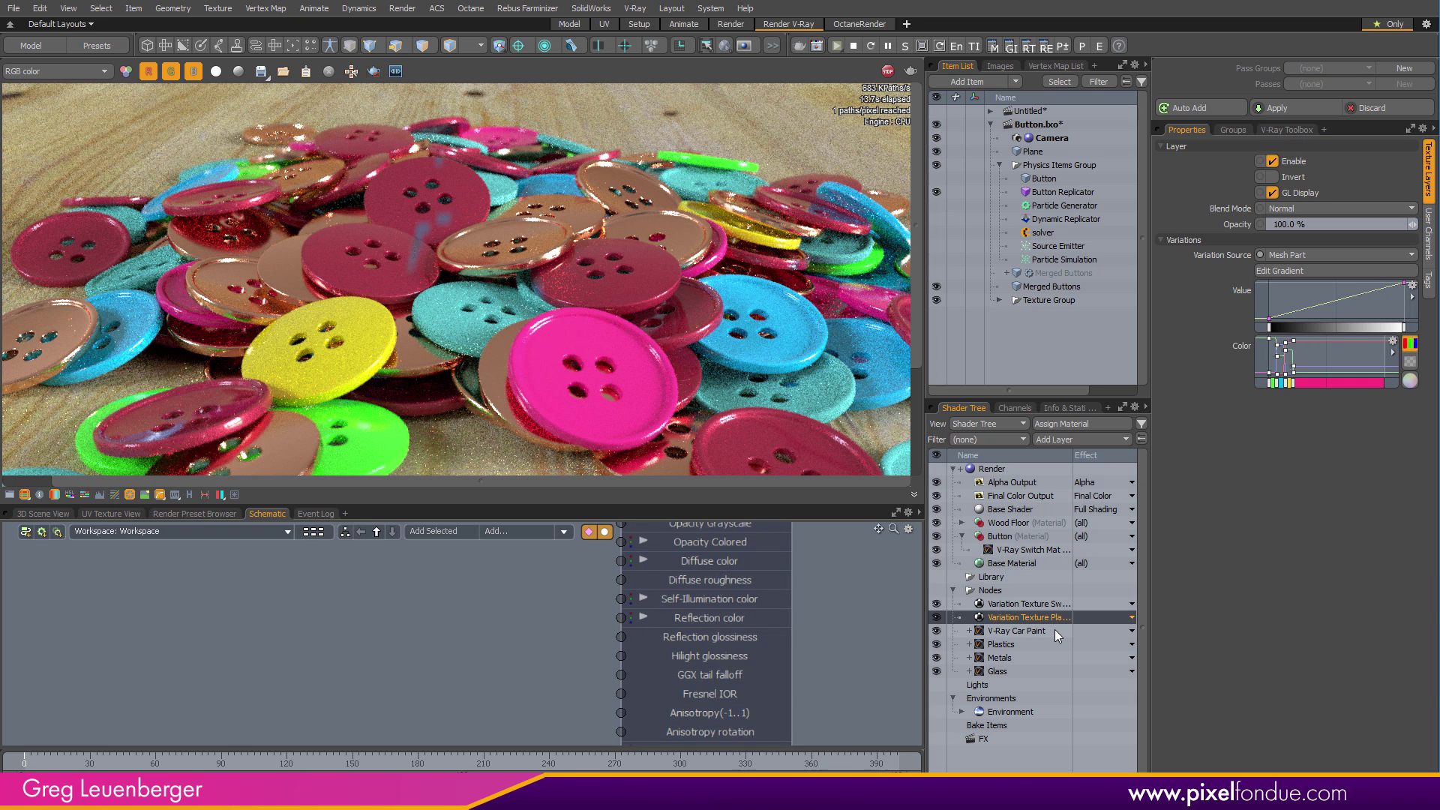
key(ctrl+d)
drag(473, 622, 322, 622)
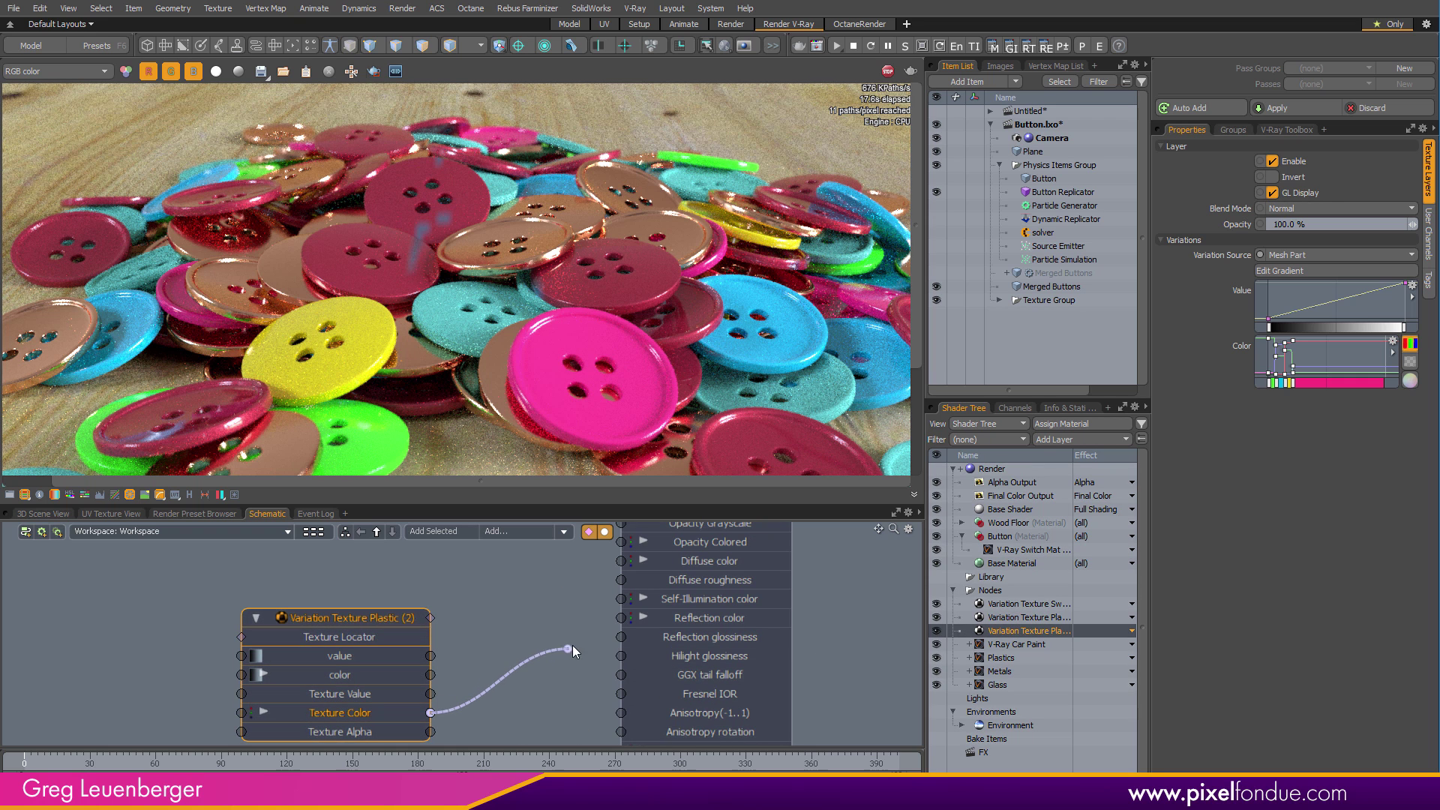
Connect the duplicated variation texture's Texture Color output to the Metals node's Reflection color
drag(574, 643, 623, 620)
drag(408, 625, 351, 588)
alt+drag(453, 582, 523, 613)
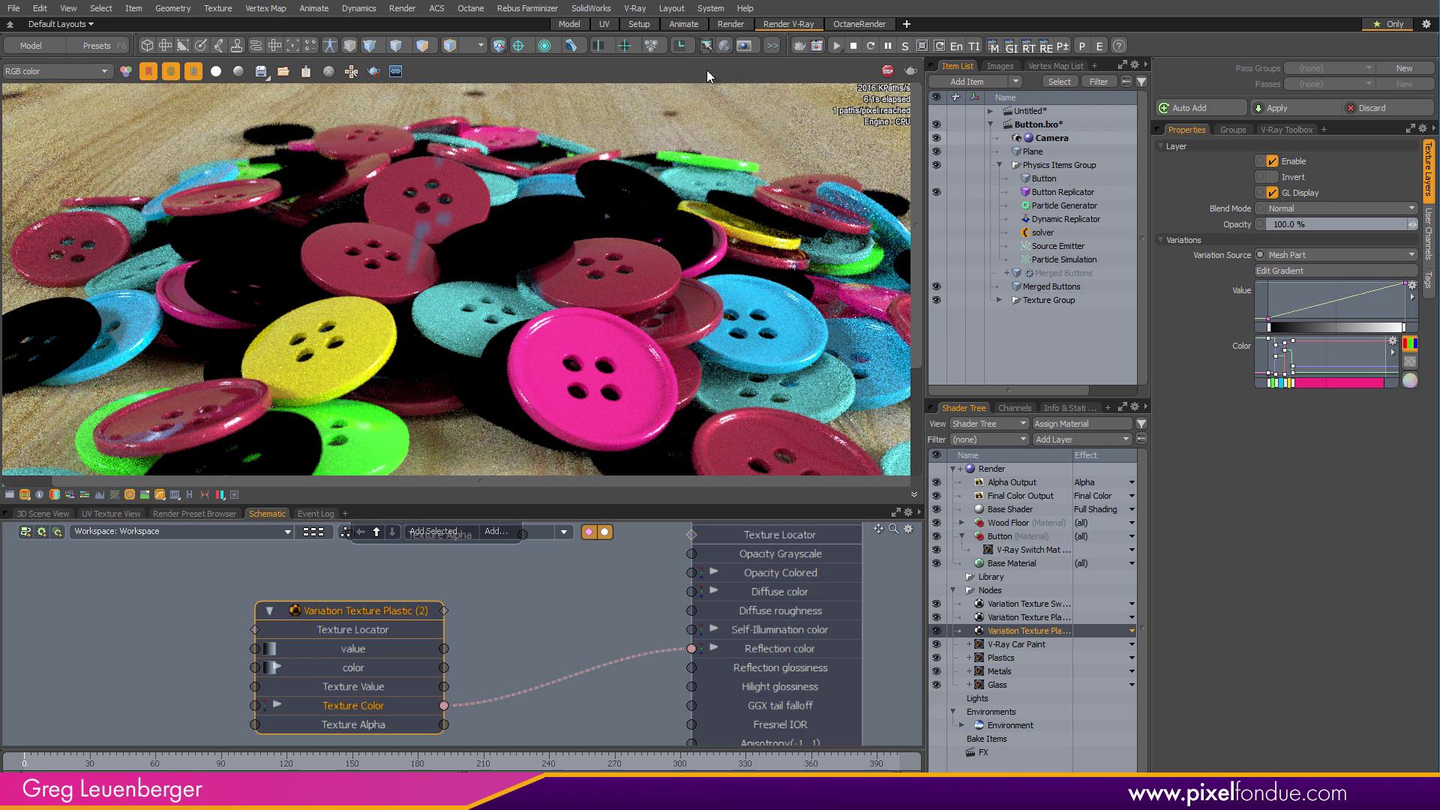
Shift all color R, G and B keys in the duplicated texture's gradient so they span about 26.6% to 47.6%
click(1297, 271)
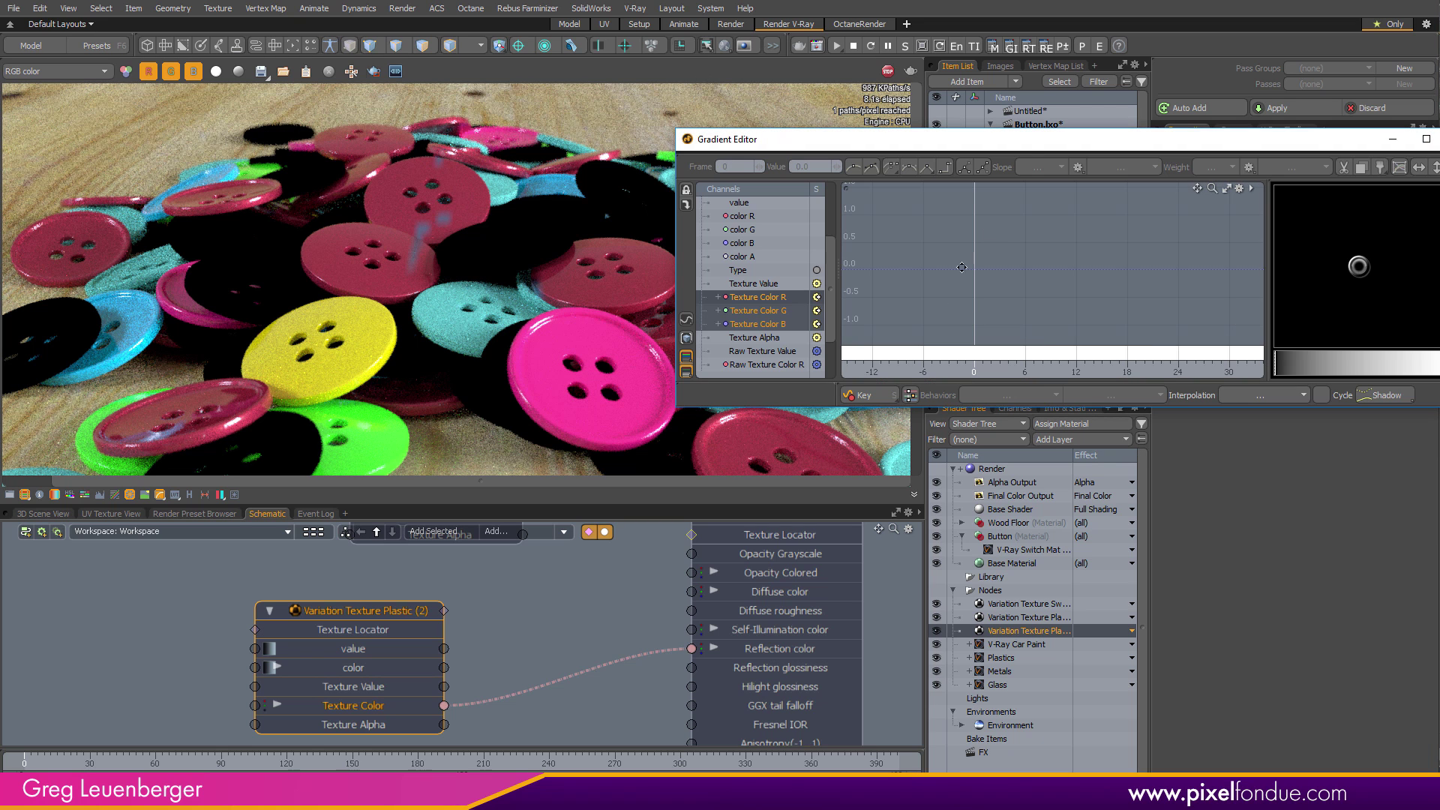
drag(751, 243, 752, 216)
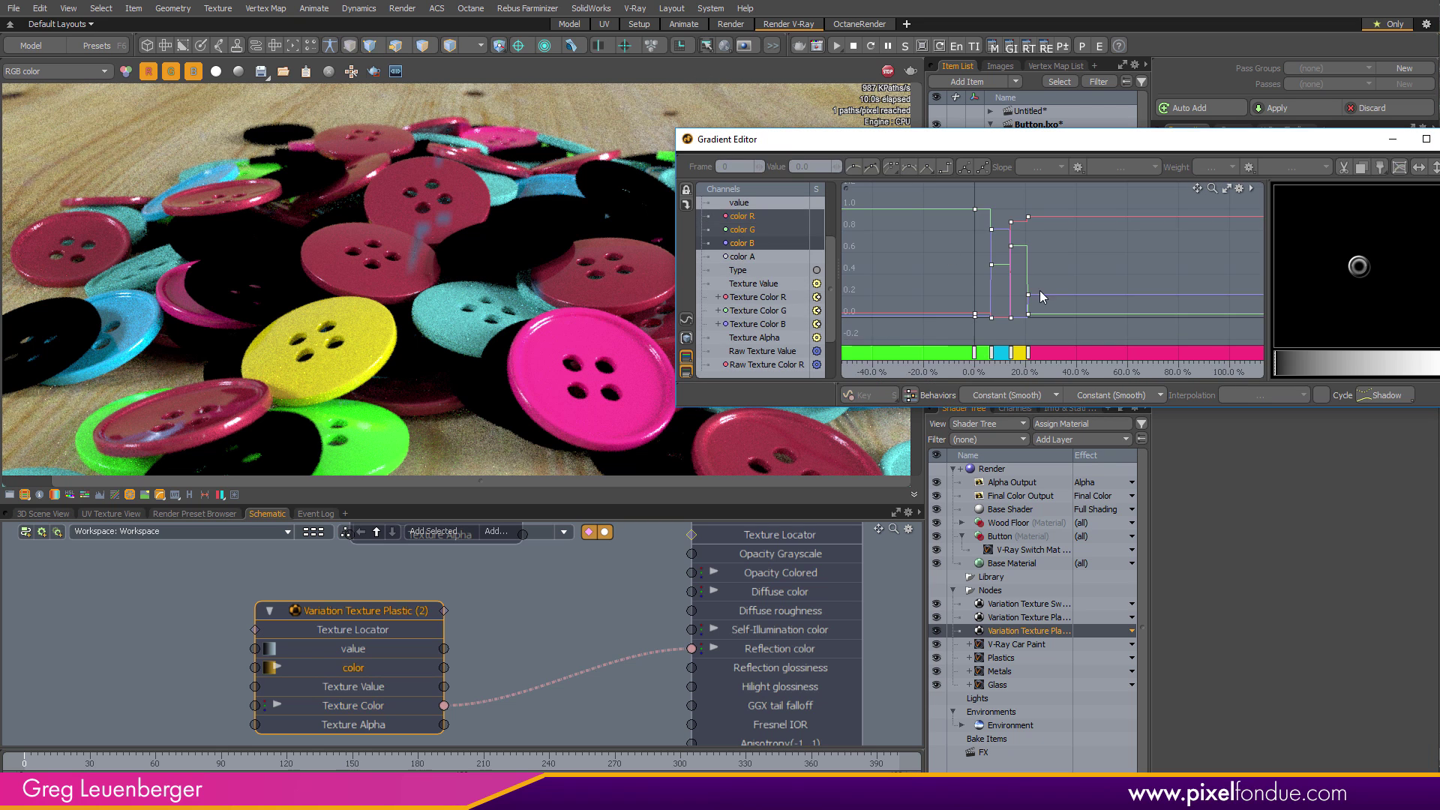
click(1024, 357)
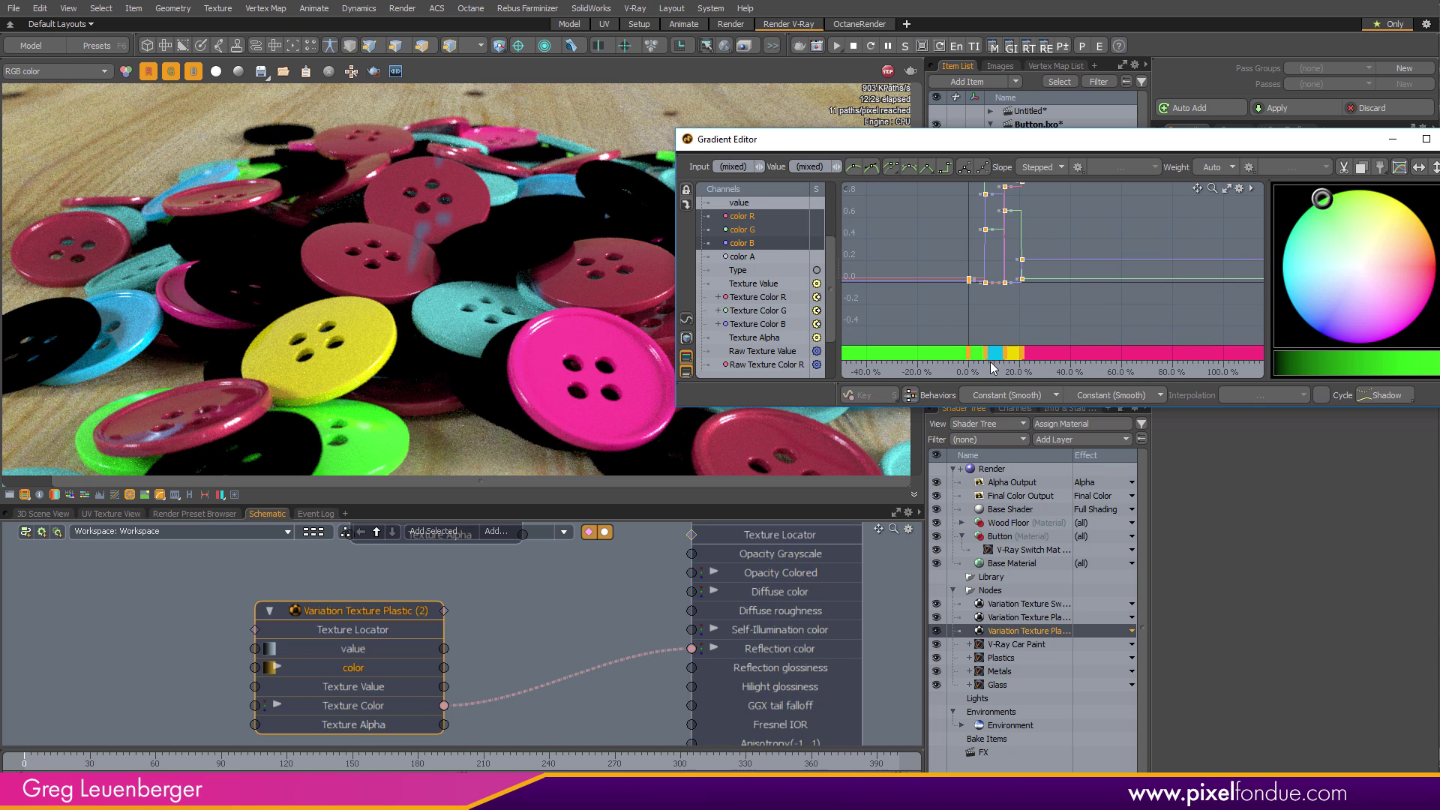
alt+drag(717, 638, 585, 559)
scroll(679, 660, up, 3)
alt+drag(510, 624, 512, 647)
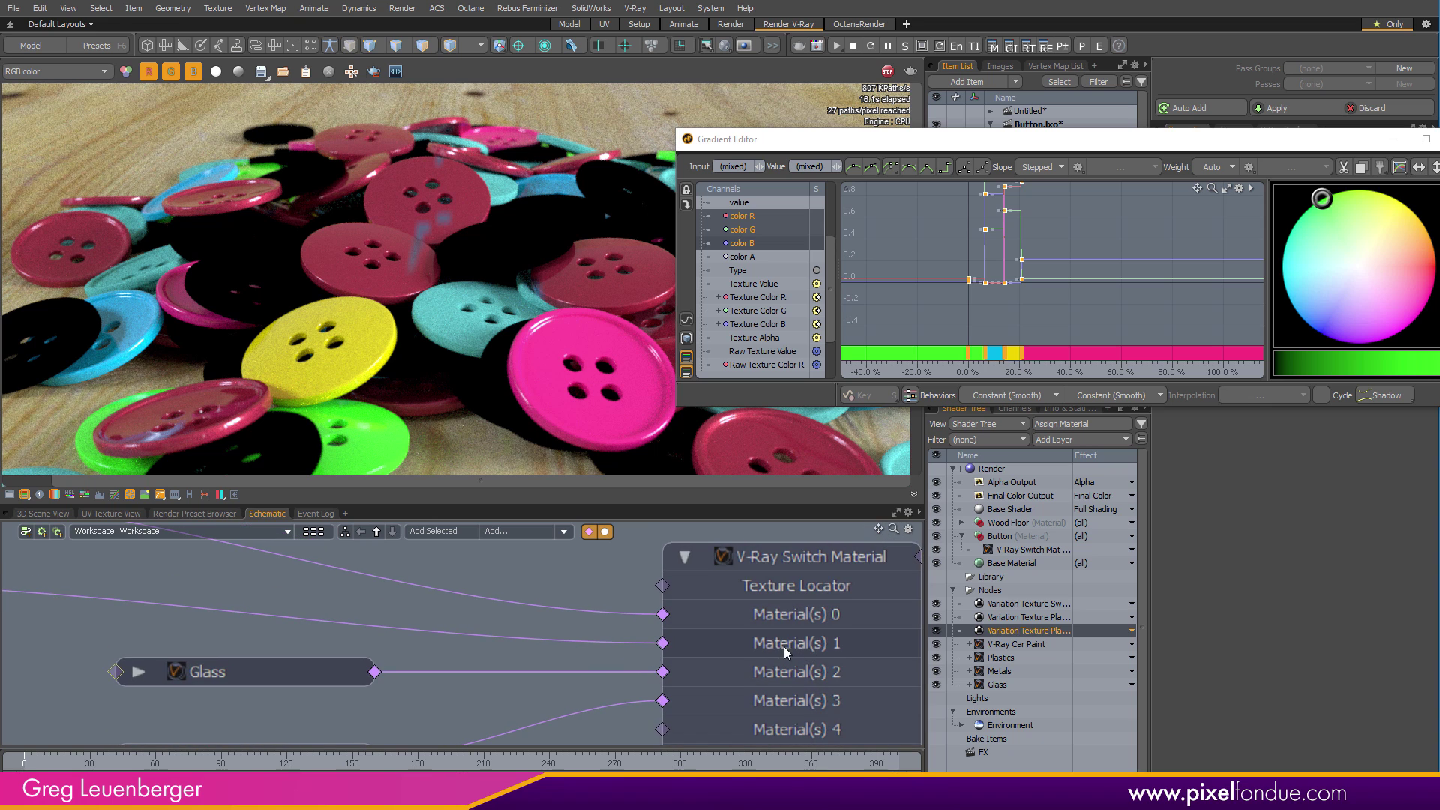
drag(1028, 318, 1151, 315)
Open the Metals color presets for the pink key at 47.6% and apply the aluminium preset to it
click(1161, 323)
click(1166, 353)
drag(1137, 144, 842, 138)
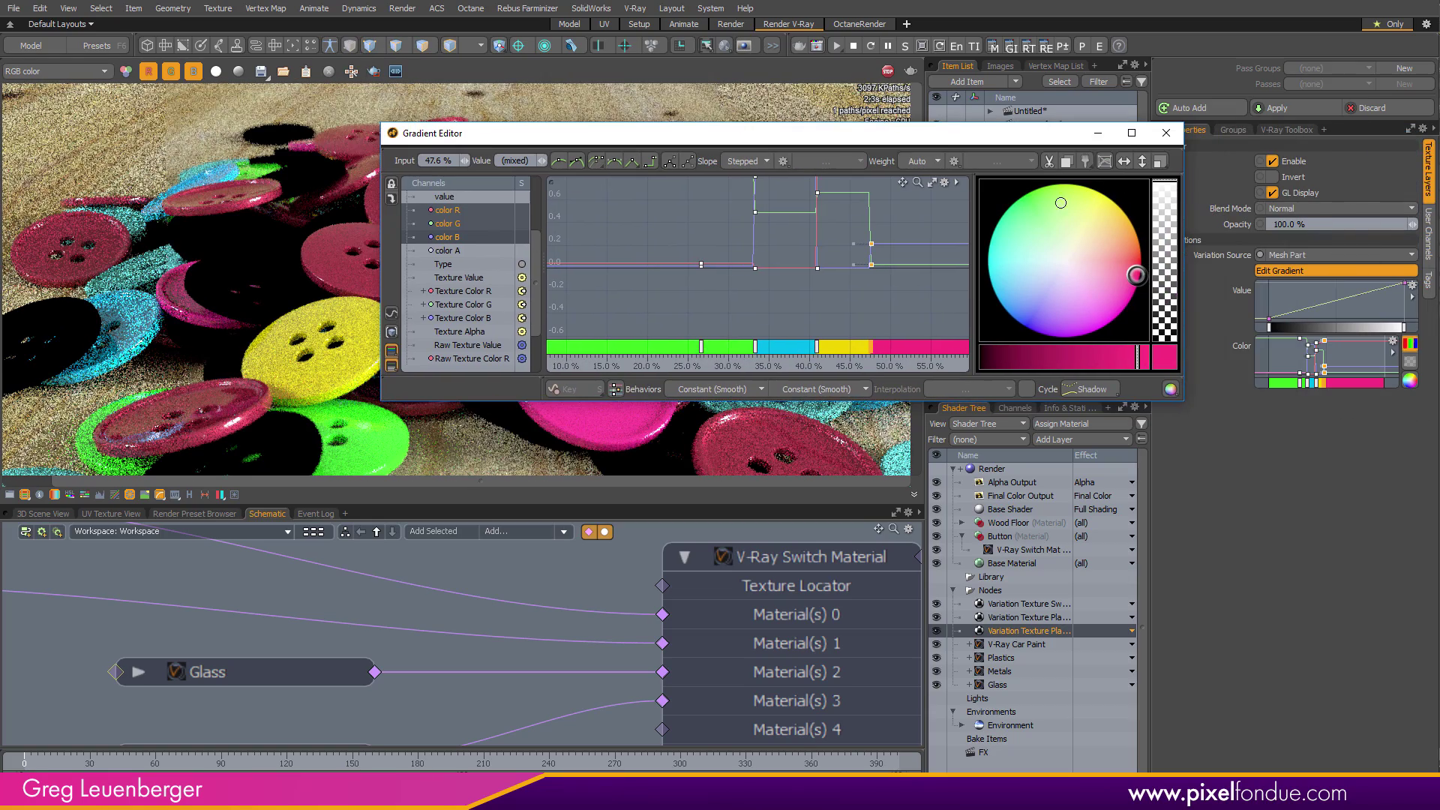
click(1171, 389)
click(1051, 452)
click(1050, 449)
click(1217, 453)
click(1213, 501)
click(1215, 527)
click(1217, 504)
click(1173, 467)
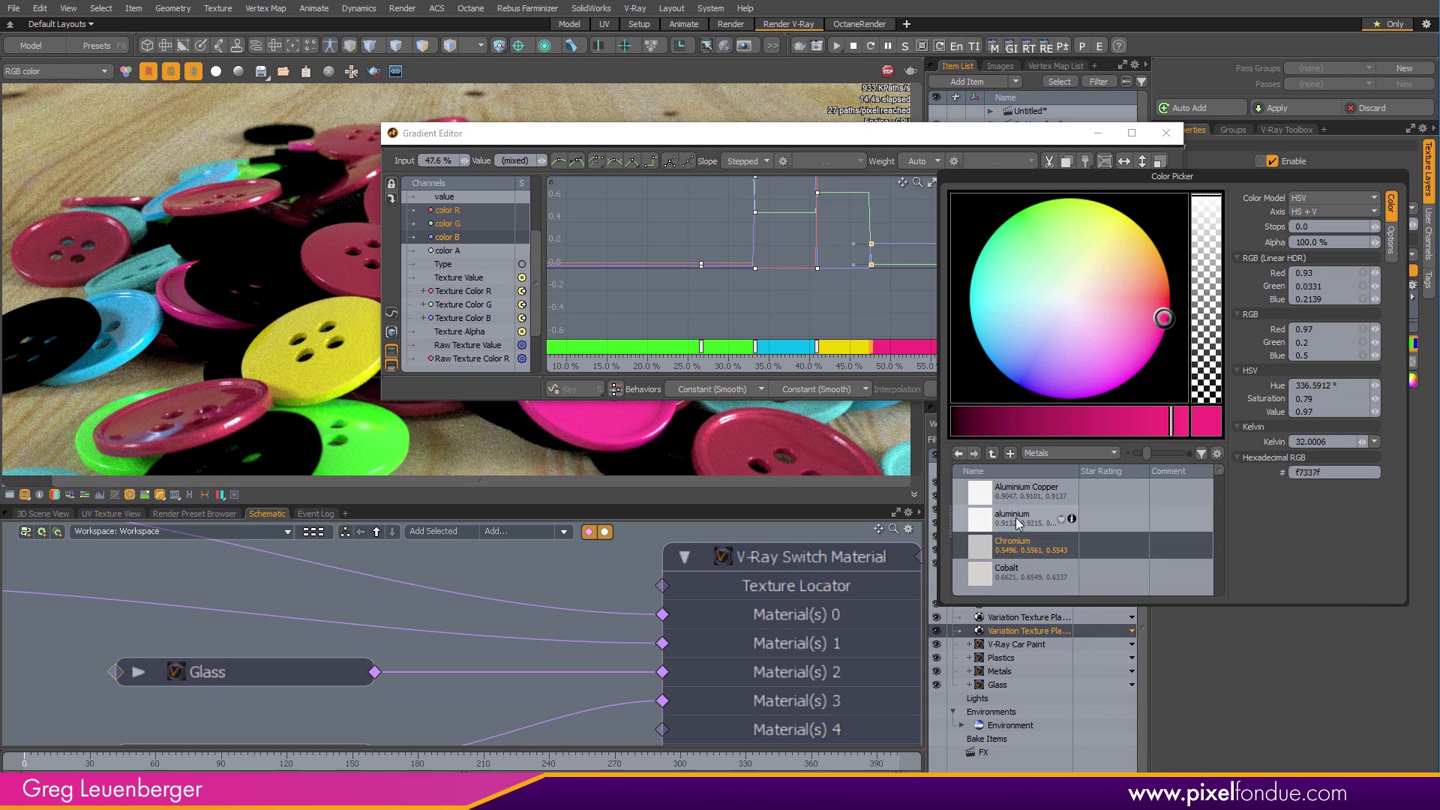
click(985, 523)
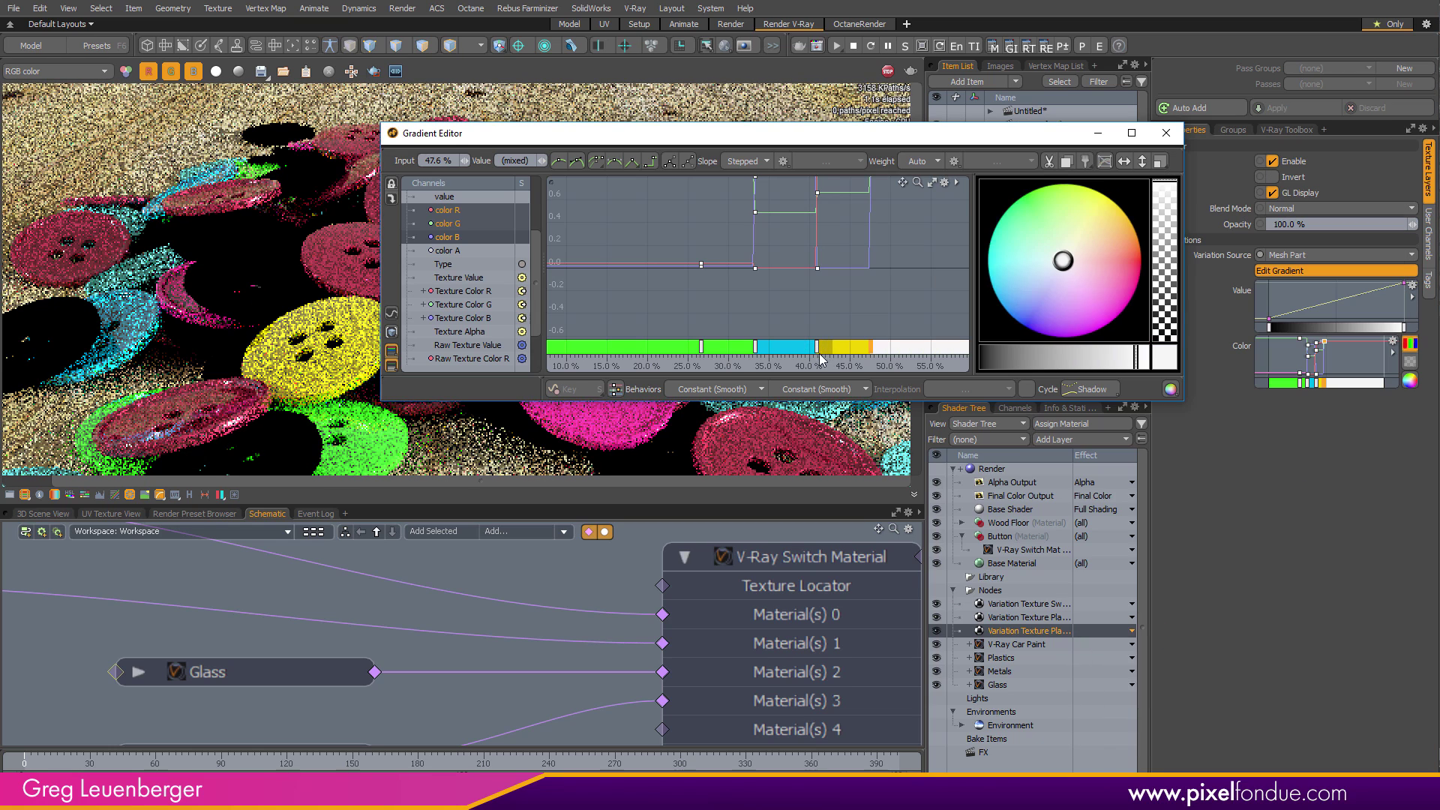
Change the yellow gradient key at about 40.9% to the Copper 1 color from the Metals presets
click(836, 351)
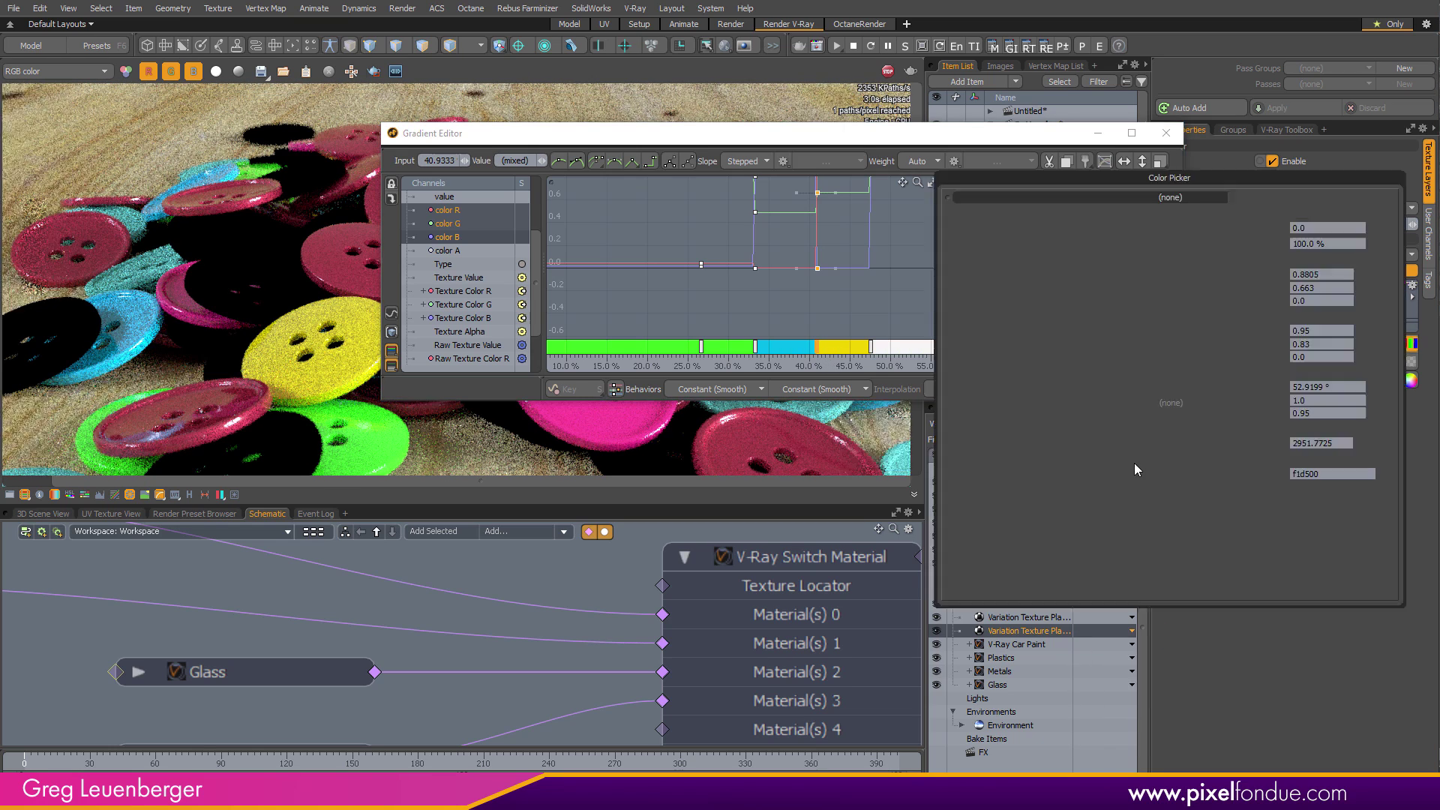
scroll(1216, 480, down, 2)
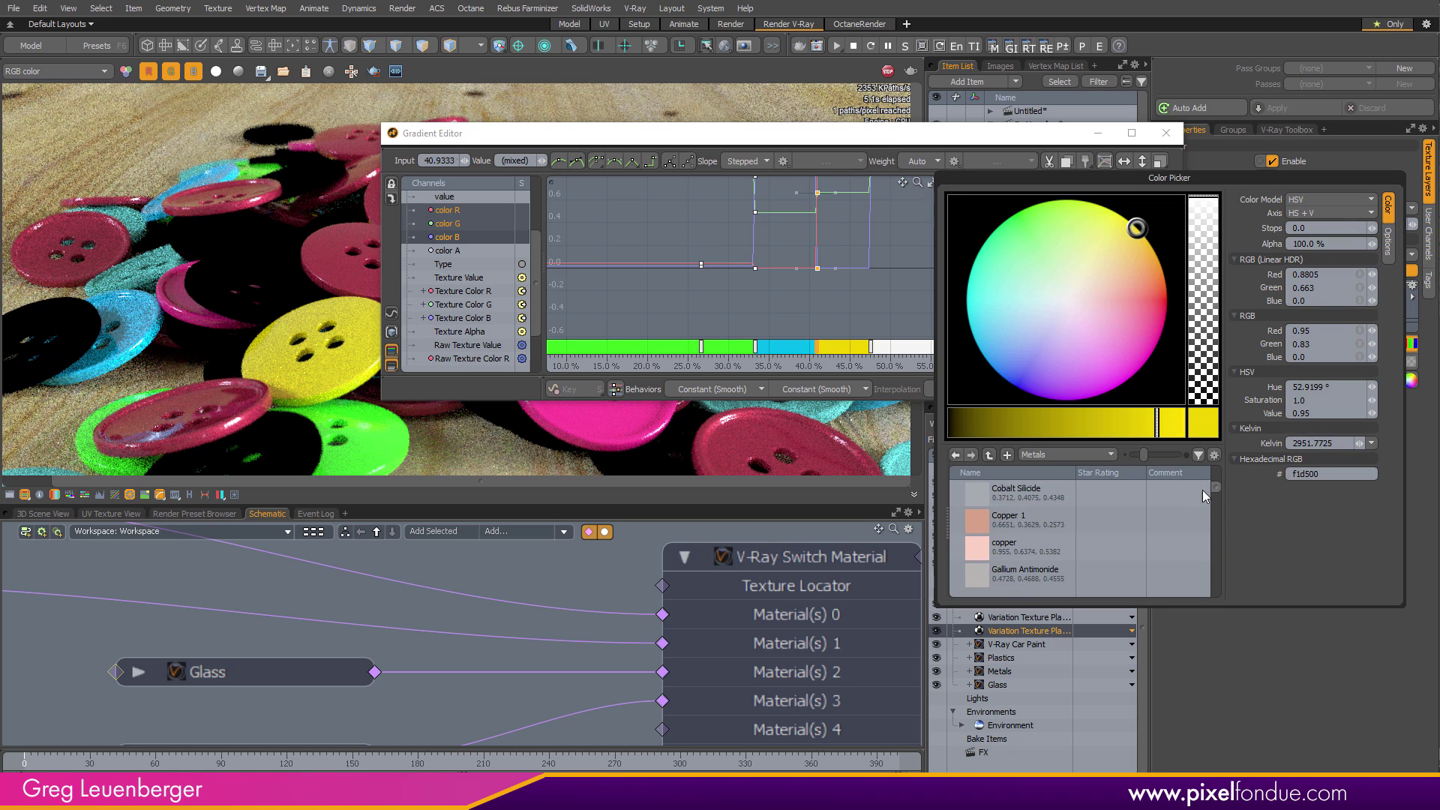
click(983, 520)
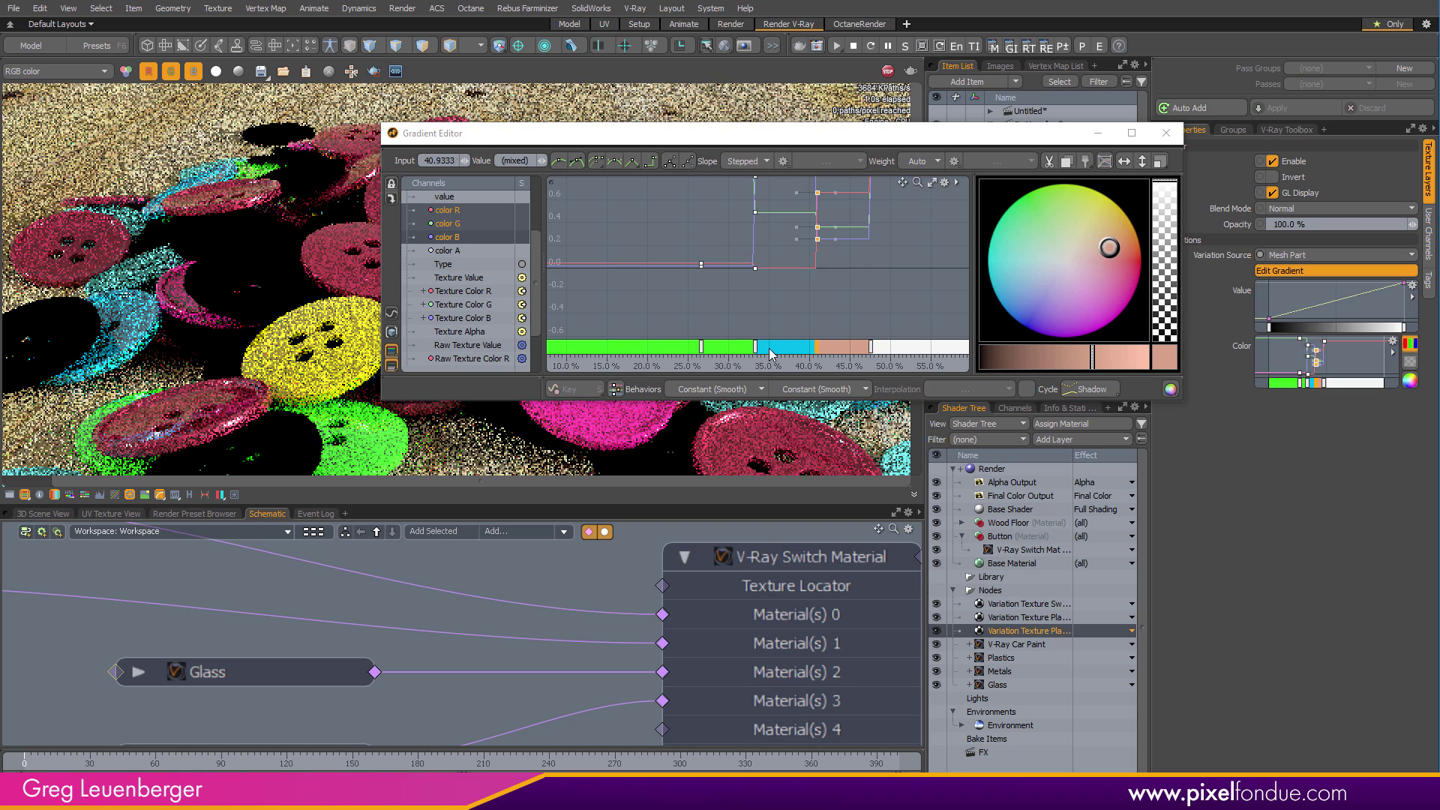
Change the blue gradient key at about 33.3% to the Gold color from the Metals presets
click(755, 347)
click(1171, 387)
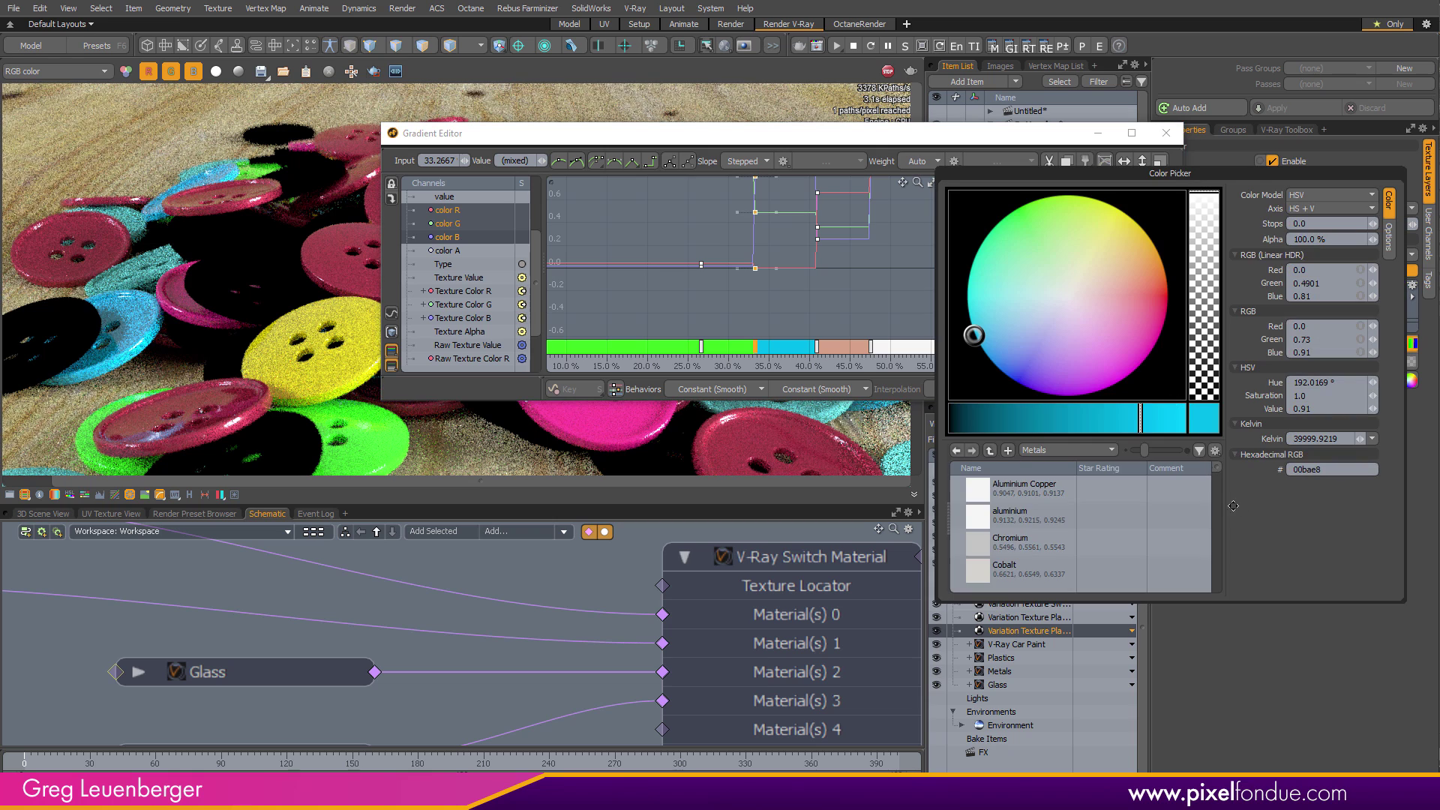
drag(1218, 469, 1216, 506)
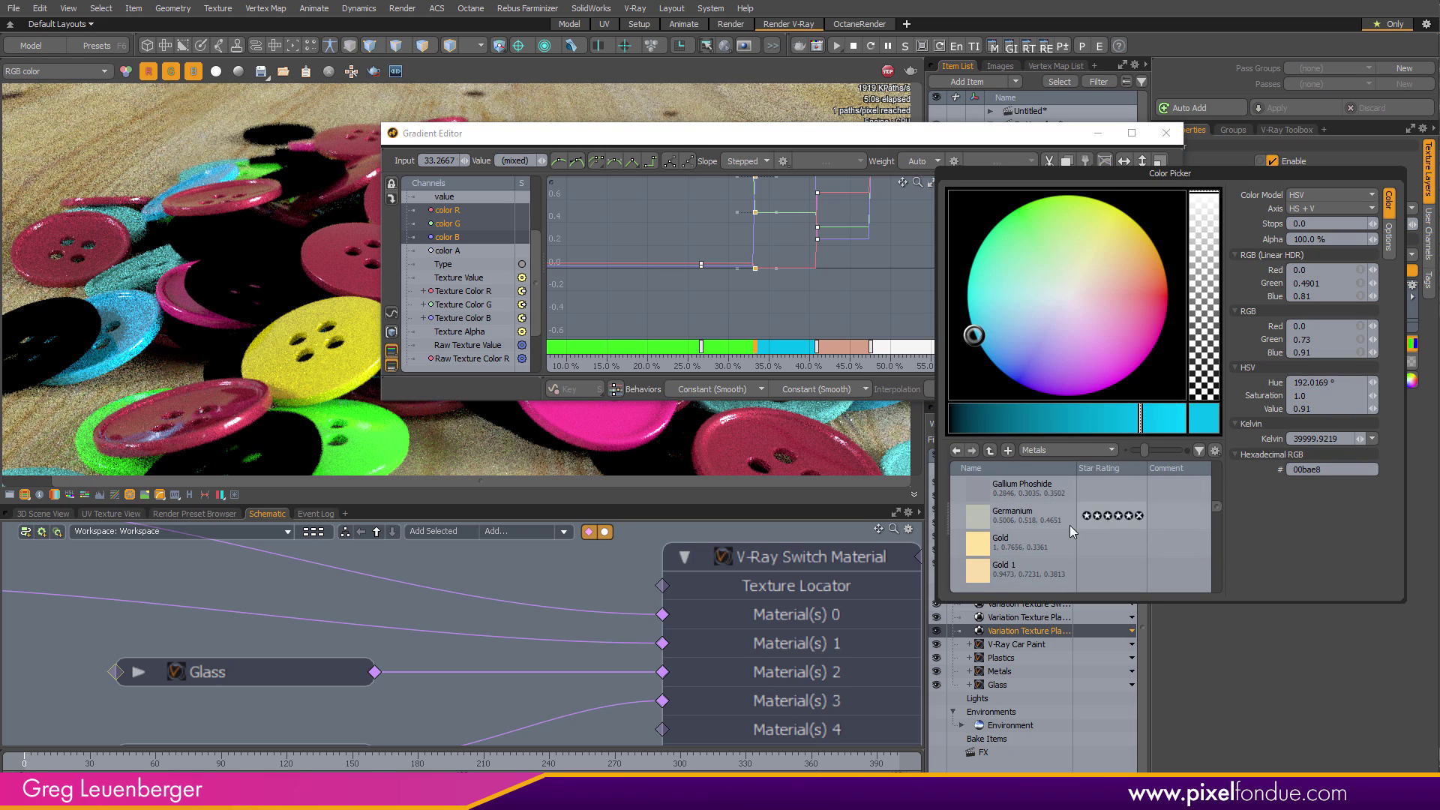
click(979, 545)
Apply the aluminium preset to the green gradient key at 26.6% and select the key at 47.6%
click(701, 347)
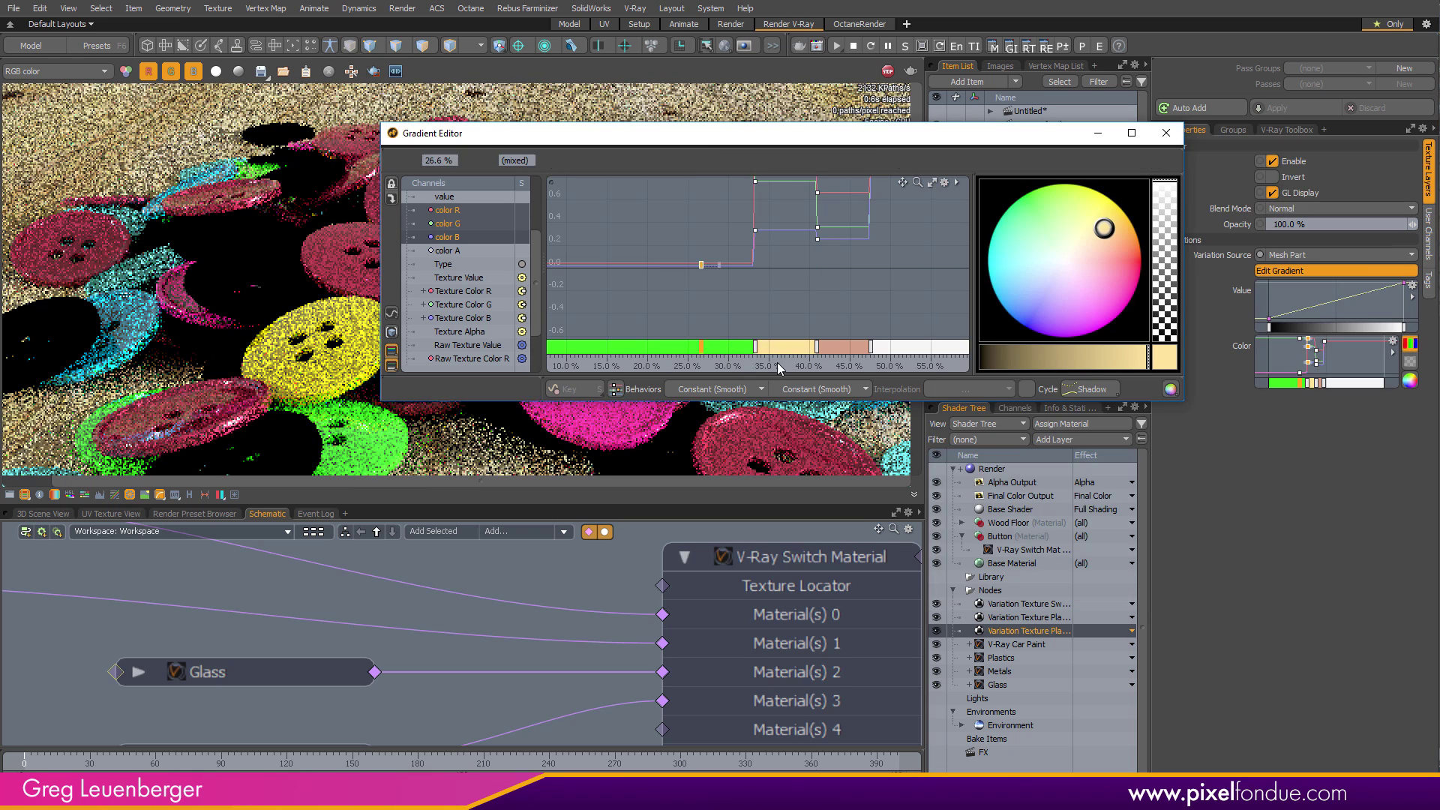
click(1167, 365)
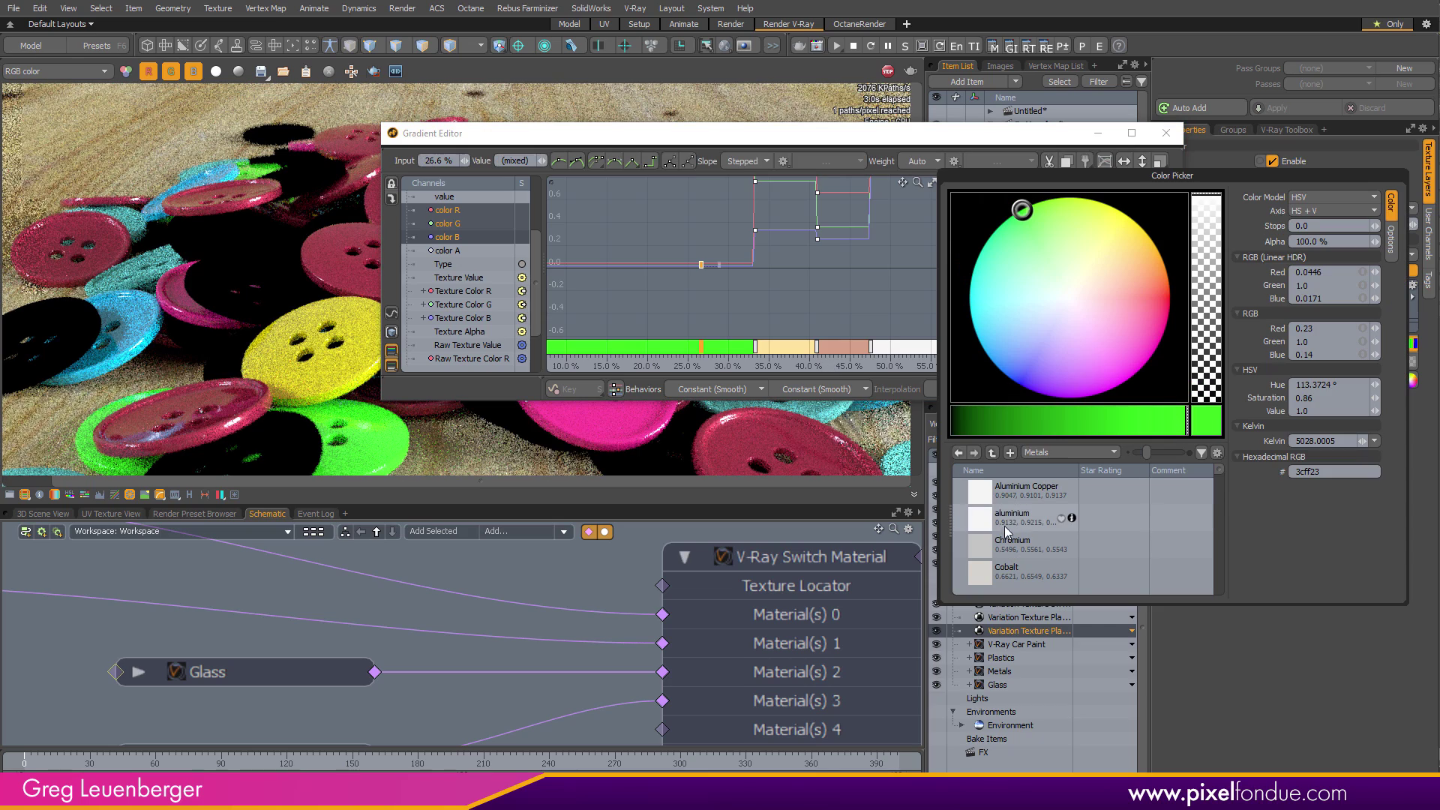
click(1034, 516)
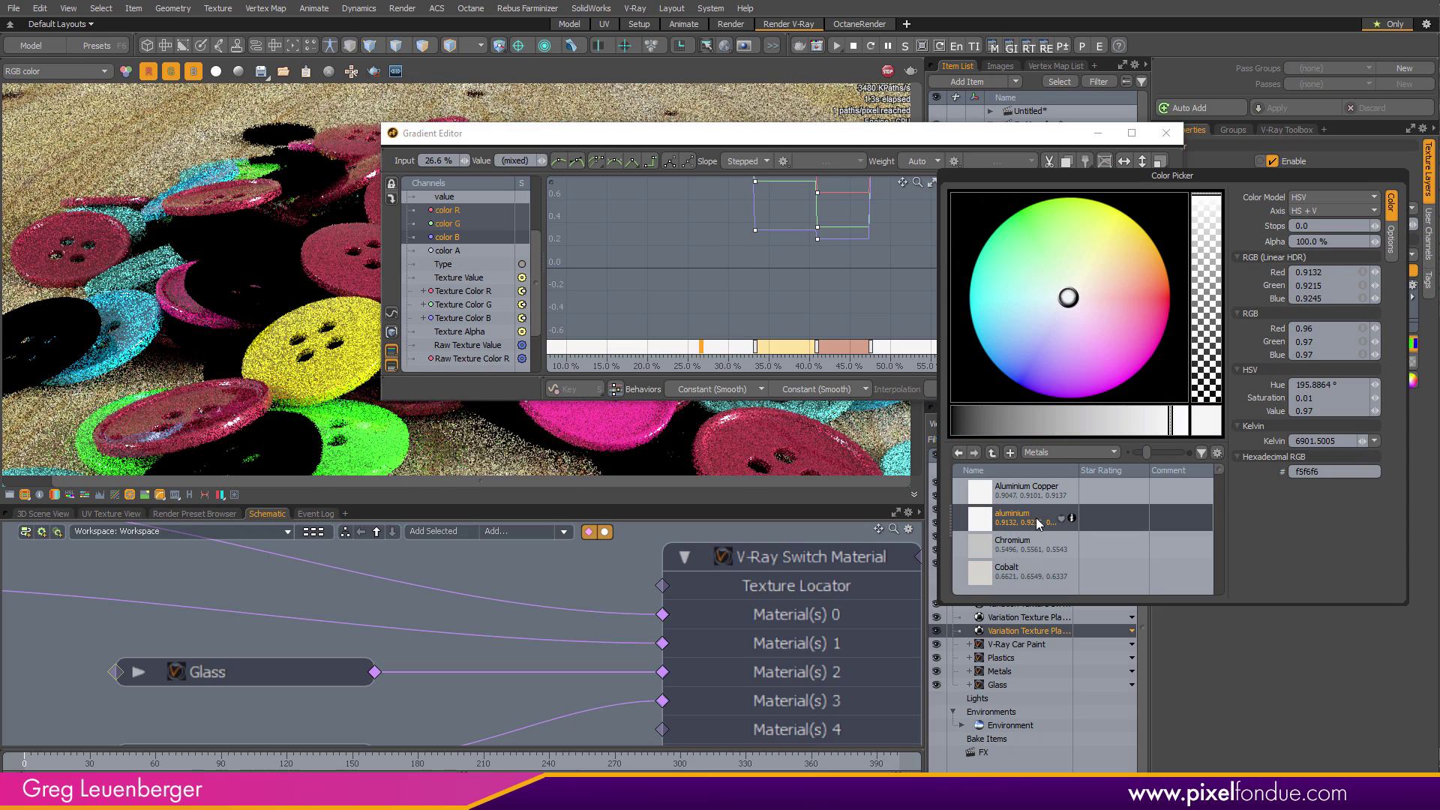
click(870, 347)
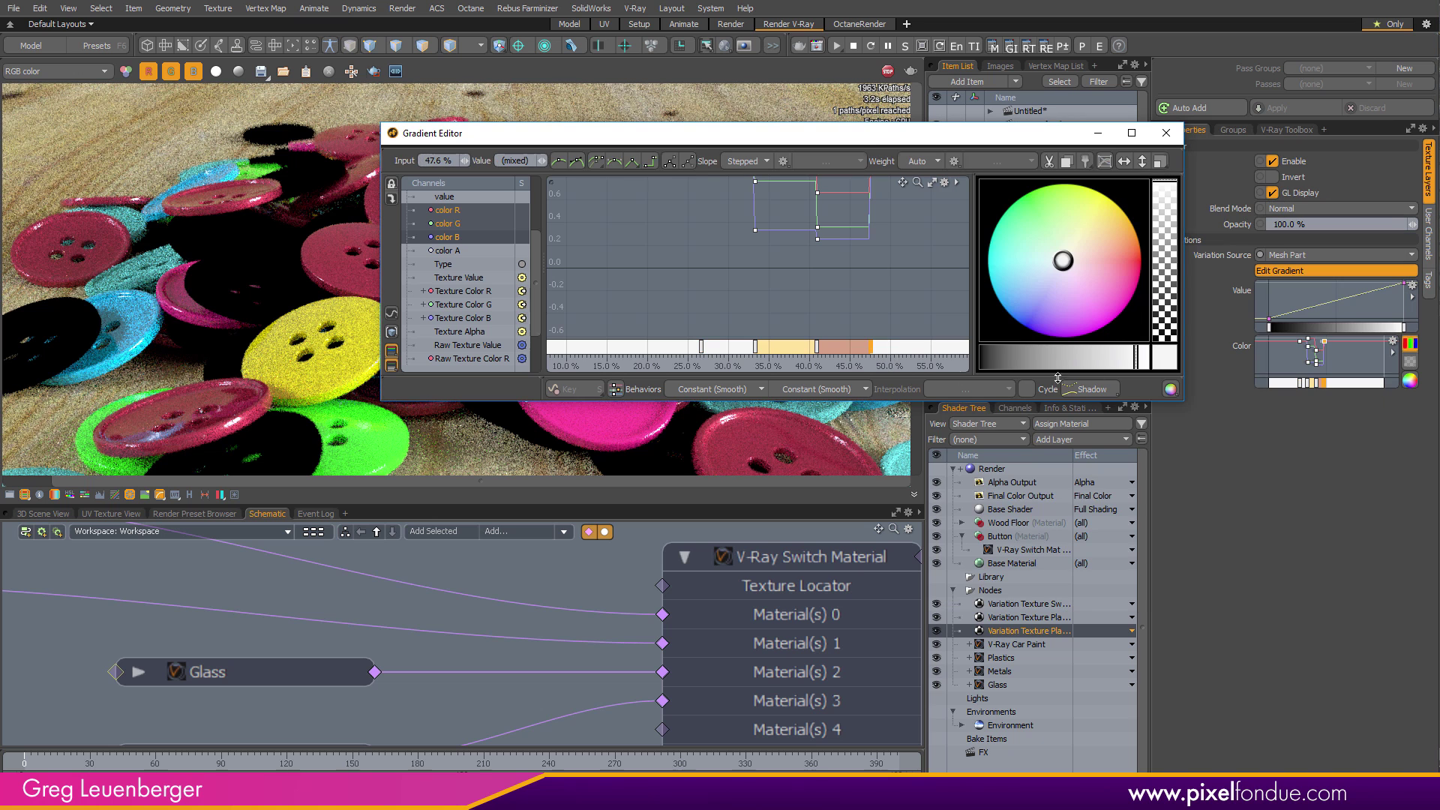
click(1175, 361)
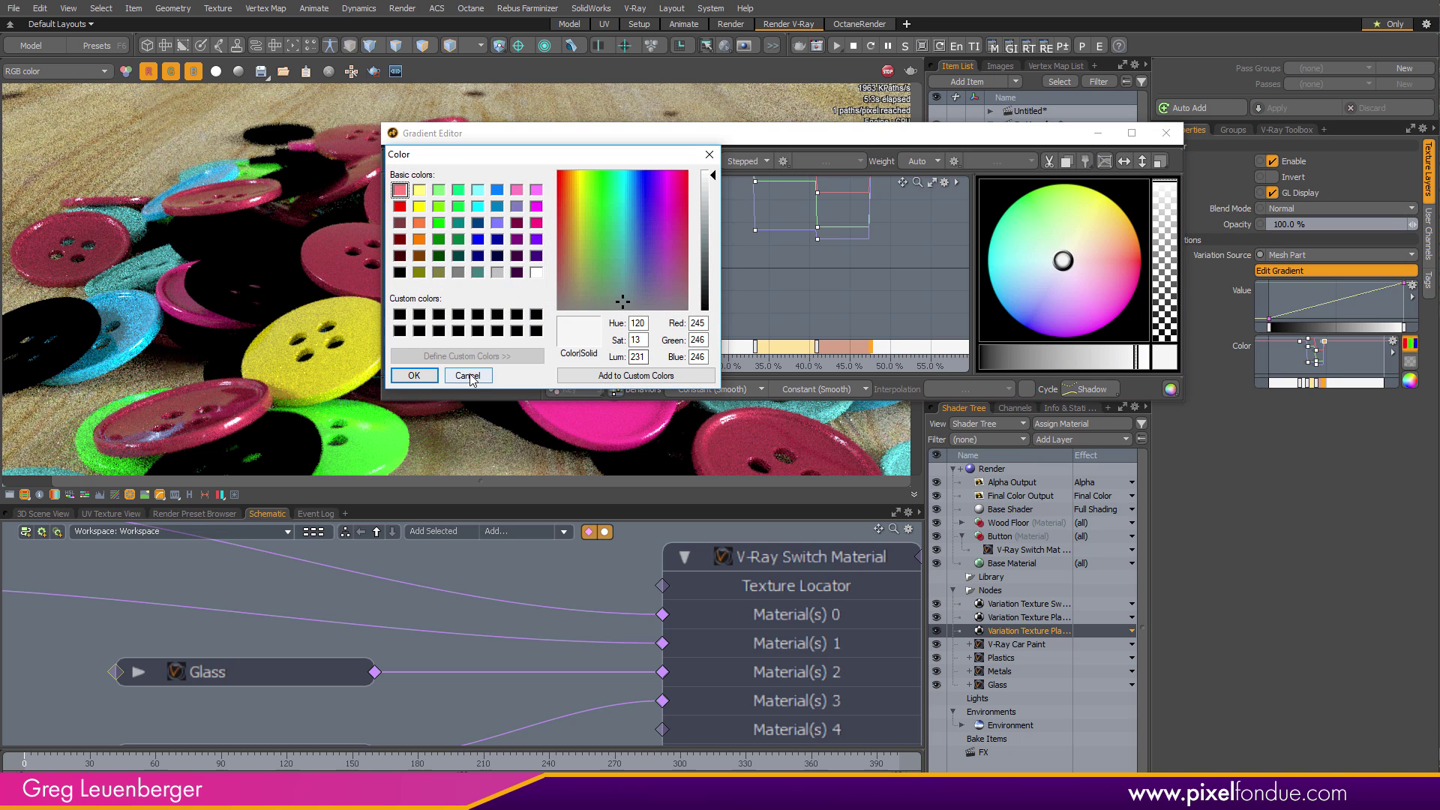
click(469, 375)
click(1177, 362)
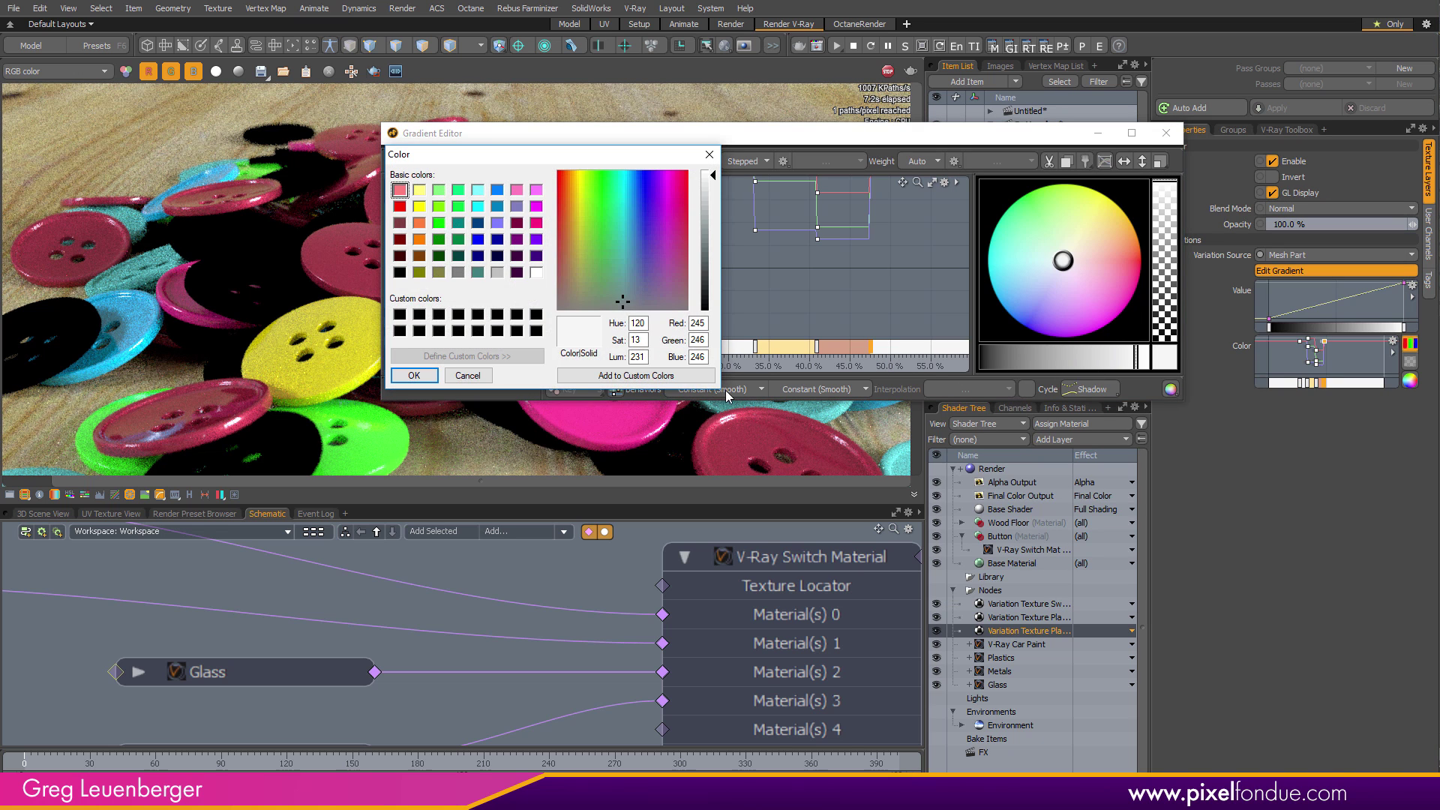
click(468, 375)
Change the selected 47.6% key to the Nikel color from the Metals presets and close the Gradient Editor
click(1170, 391)
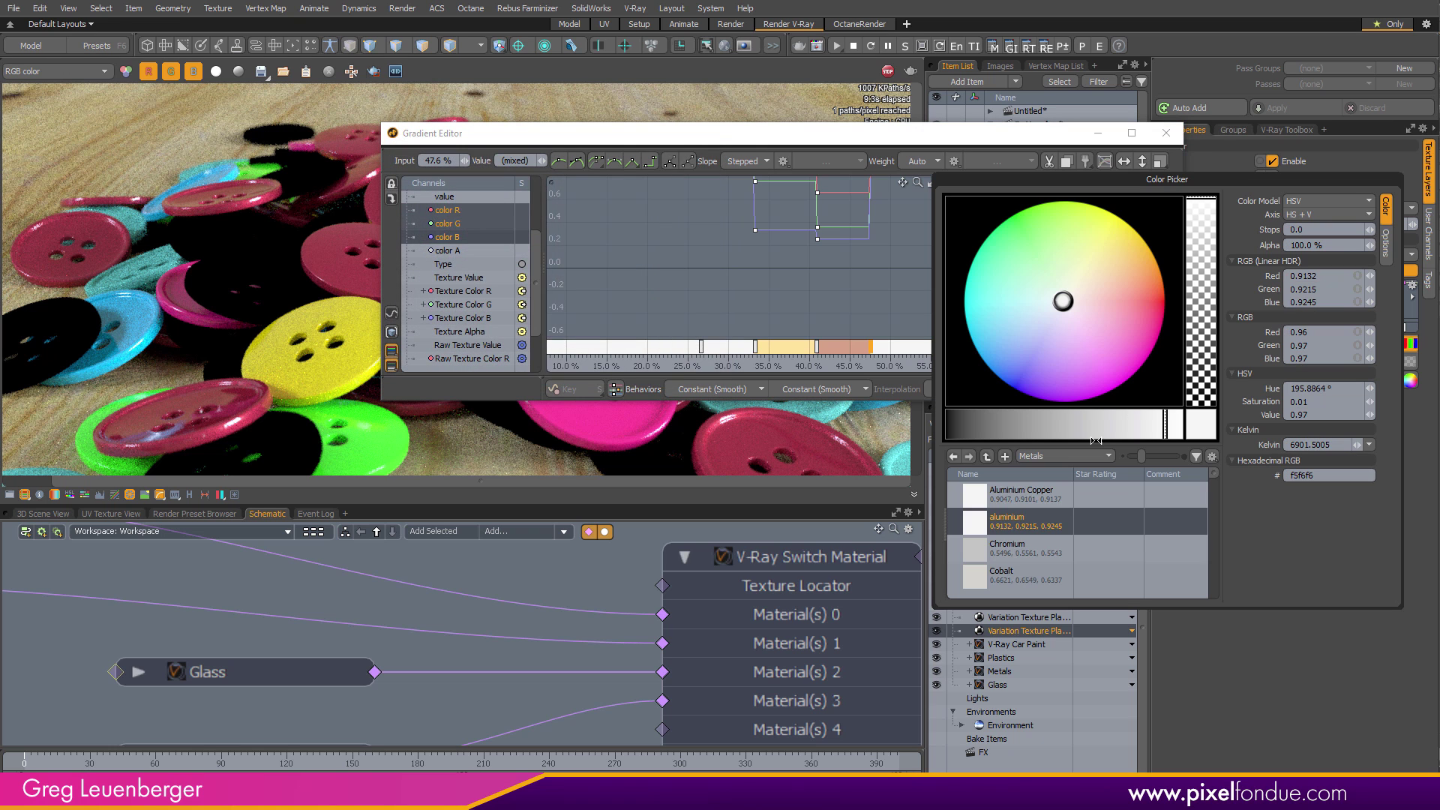
drag(1213, 474, 1226, 559)
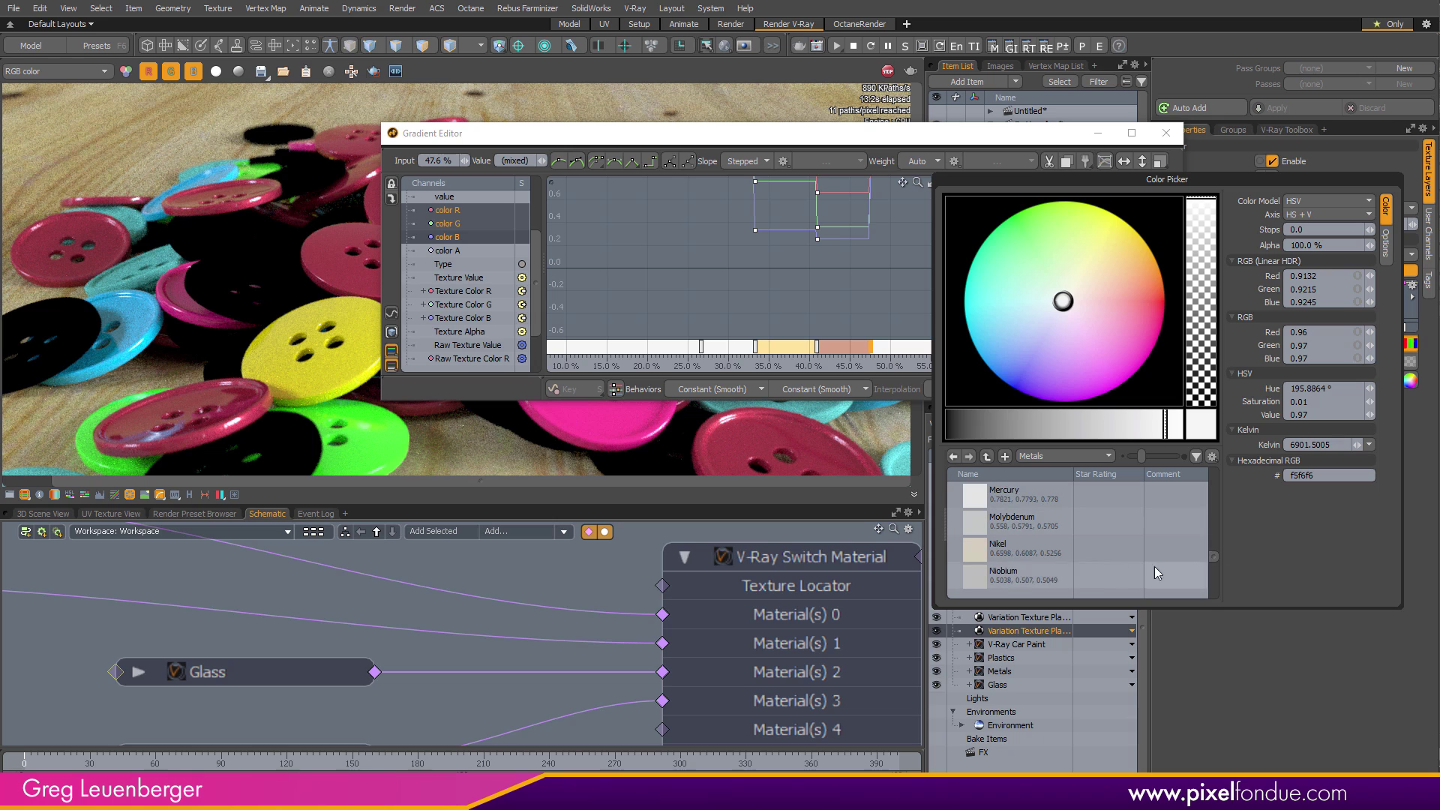
click(1033, 554)
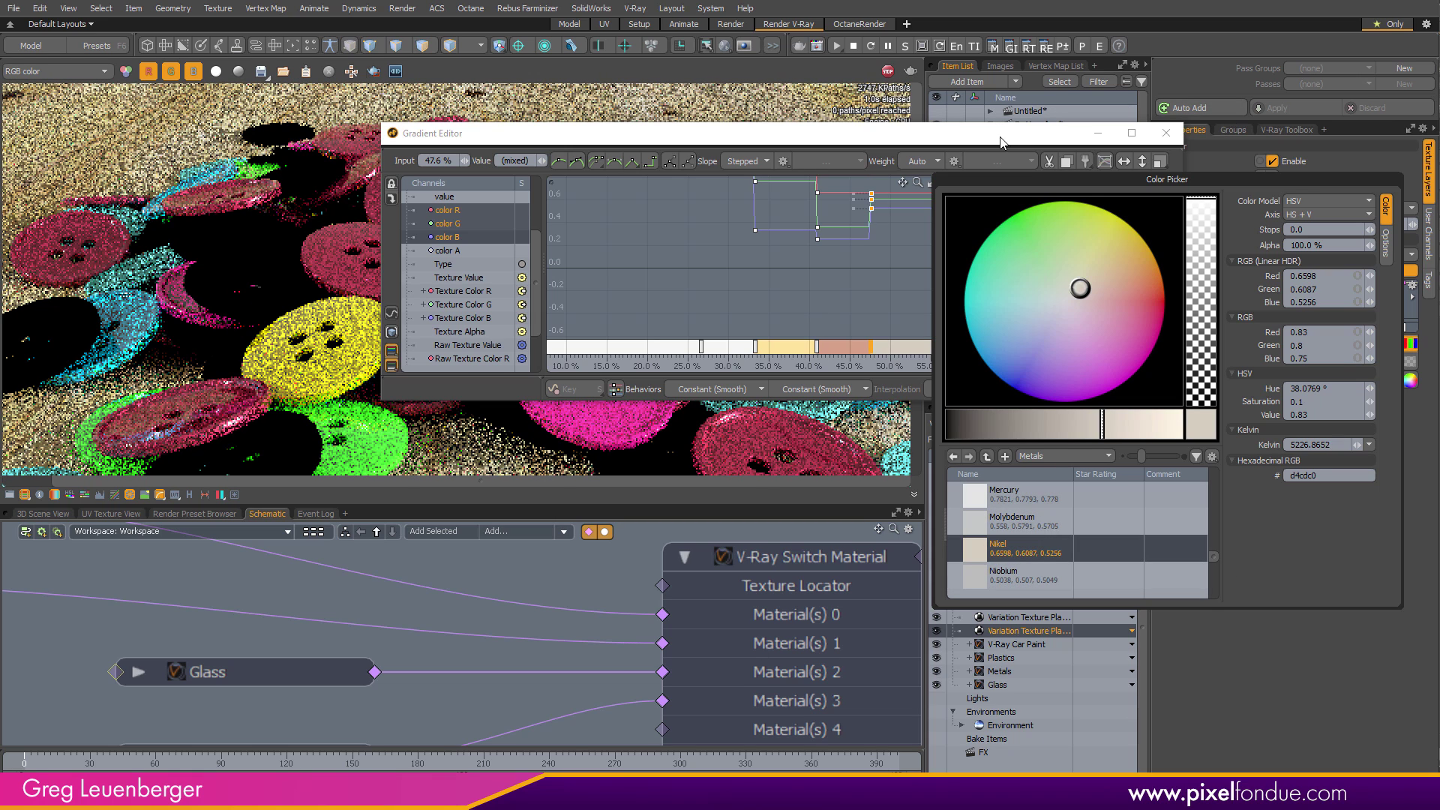
click(998, 141)
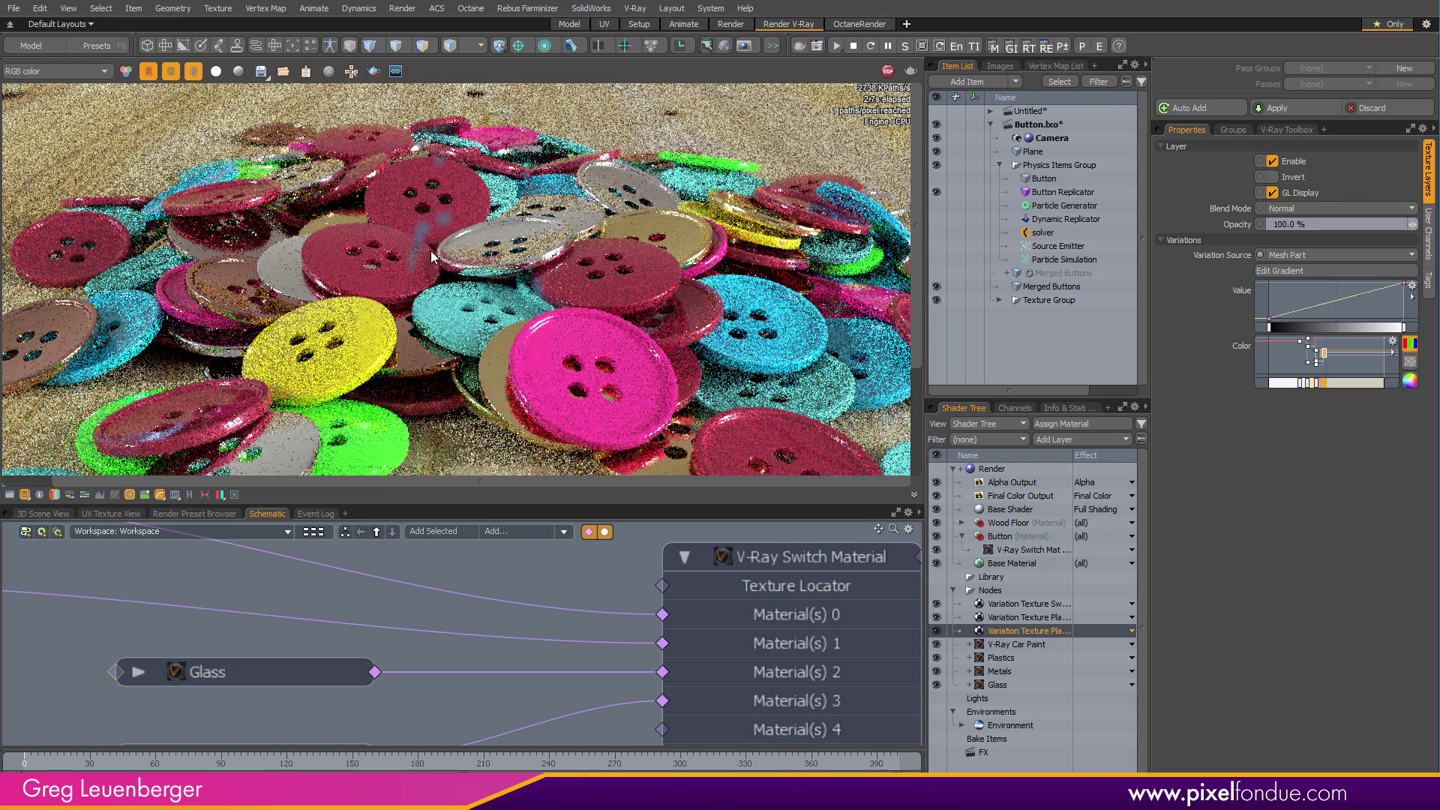
Collapse the Metals node and its variation texture node in the schematic and tidy the node layout around the Glass node
ctrl+alt+drag(522, 630, 347, 608)
click(213, 601)
click(283, 596)
click(225, 708)
drag(339, 672, 372, 645)
alt+drag(561, 676, 545, 598)
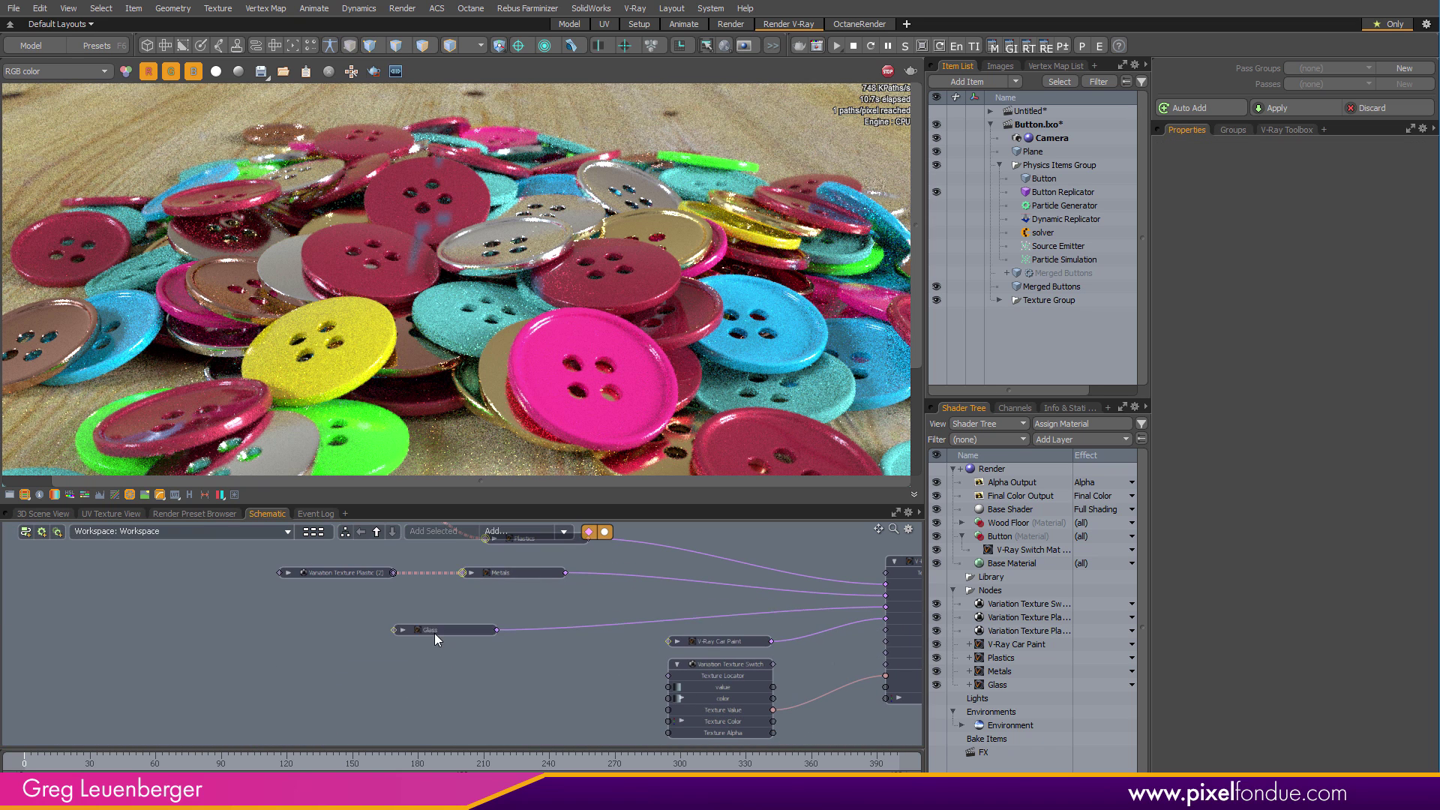
Expand the Glass node and set its diffuse color to black and its reflection and refraction colors to white (1.0)
click(380, 630)
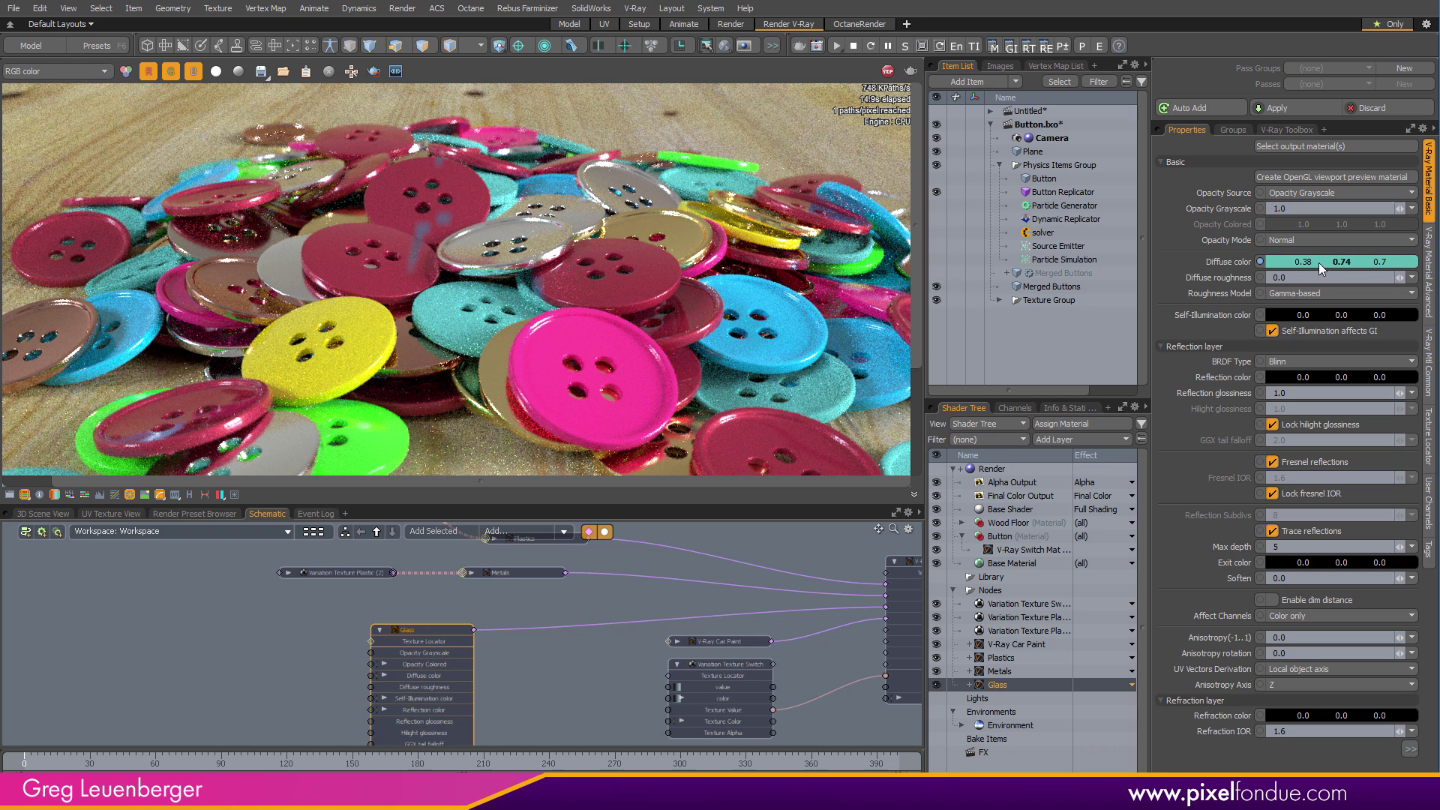
right_click(1329, 262)
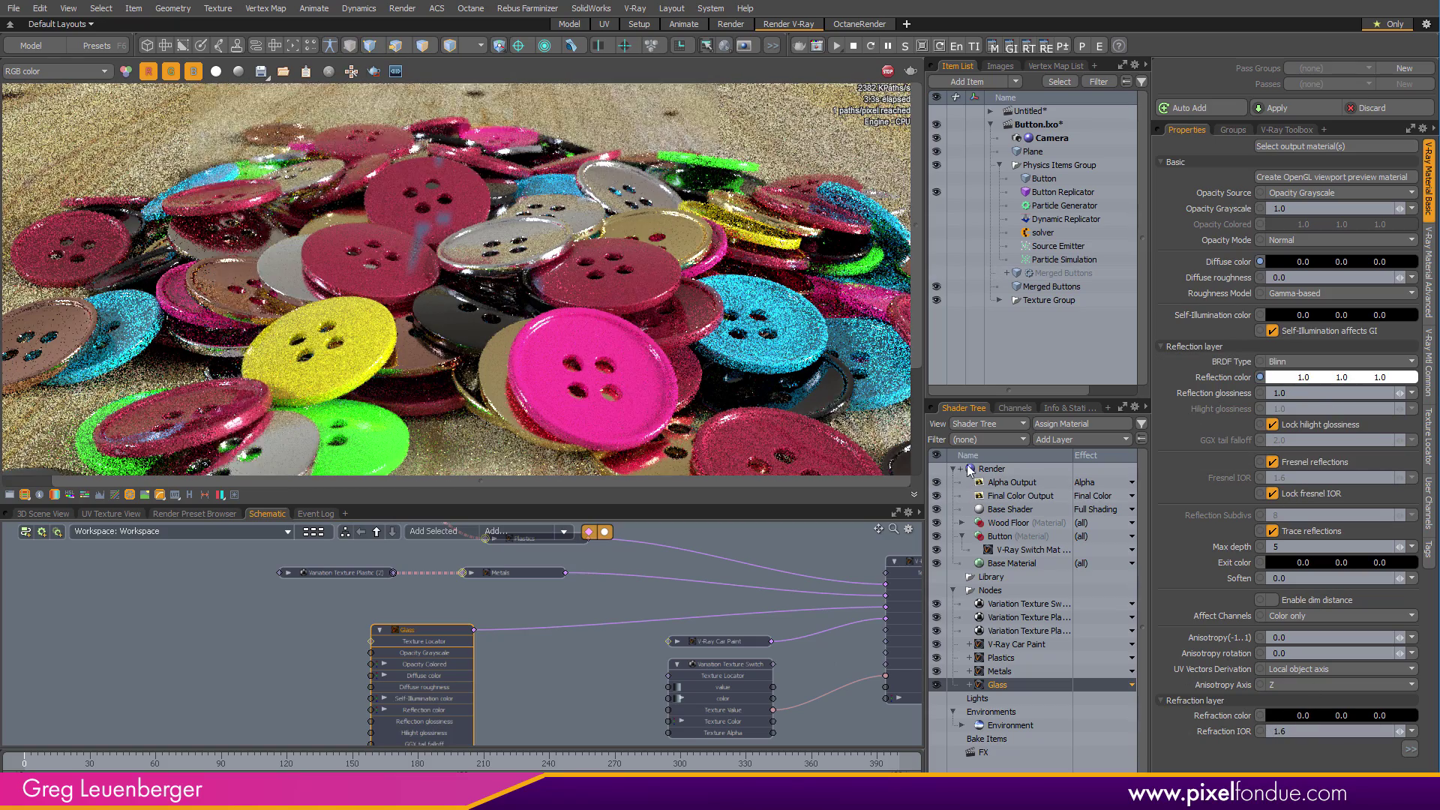
drag(1284, 716, 1397, 716)
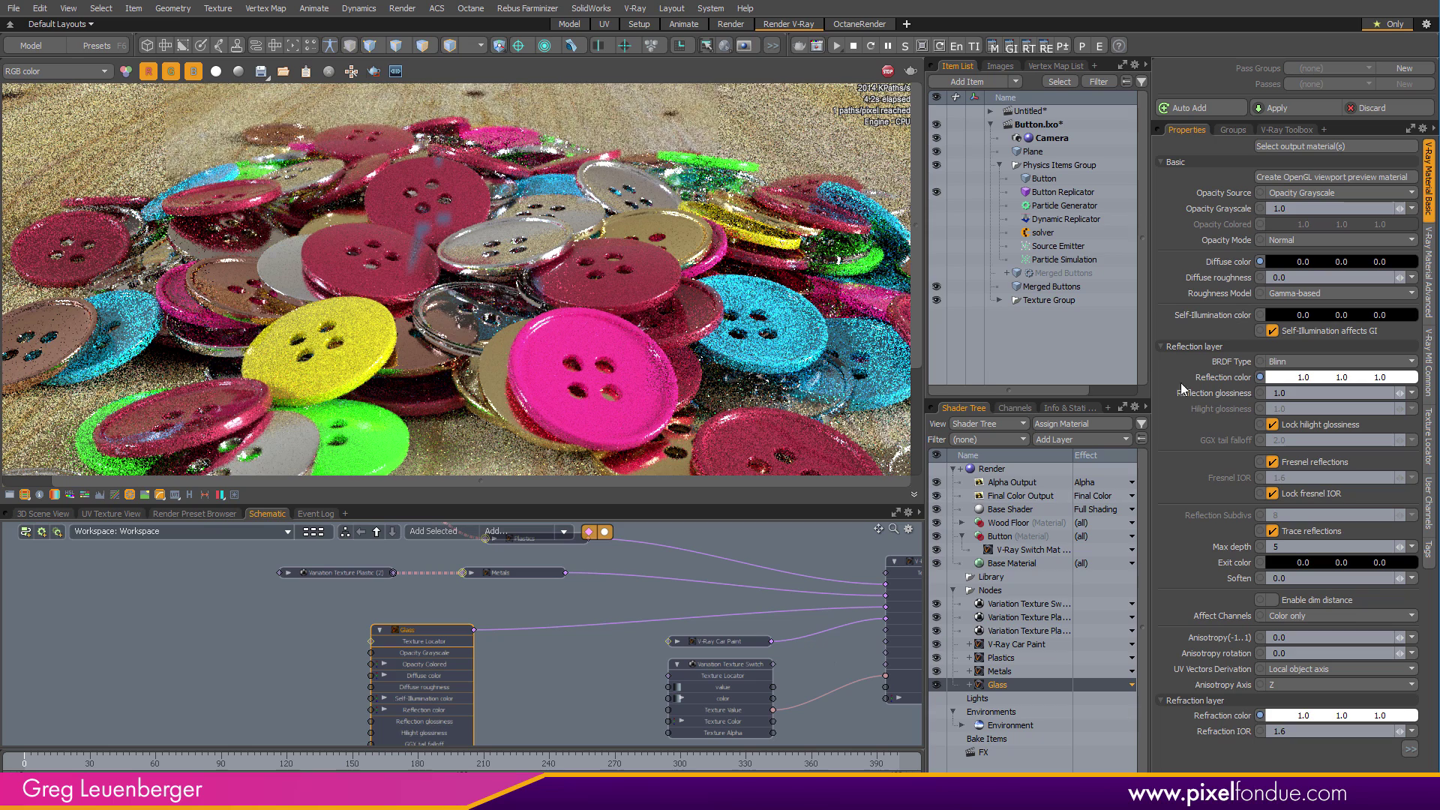
Set the Glass material's refraction IOR to 1.5
click(1410, 749)
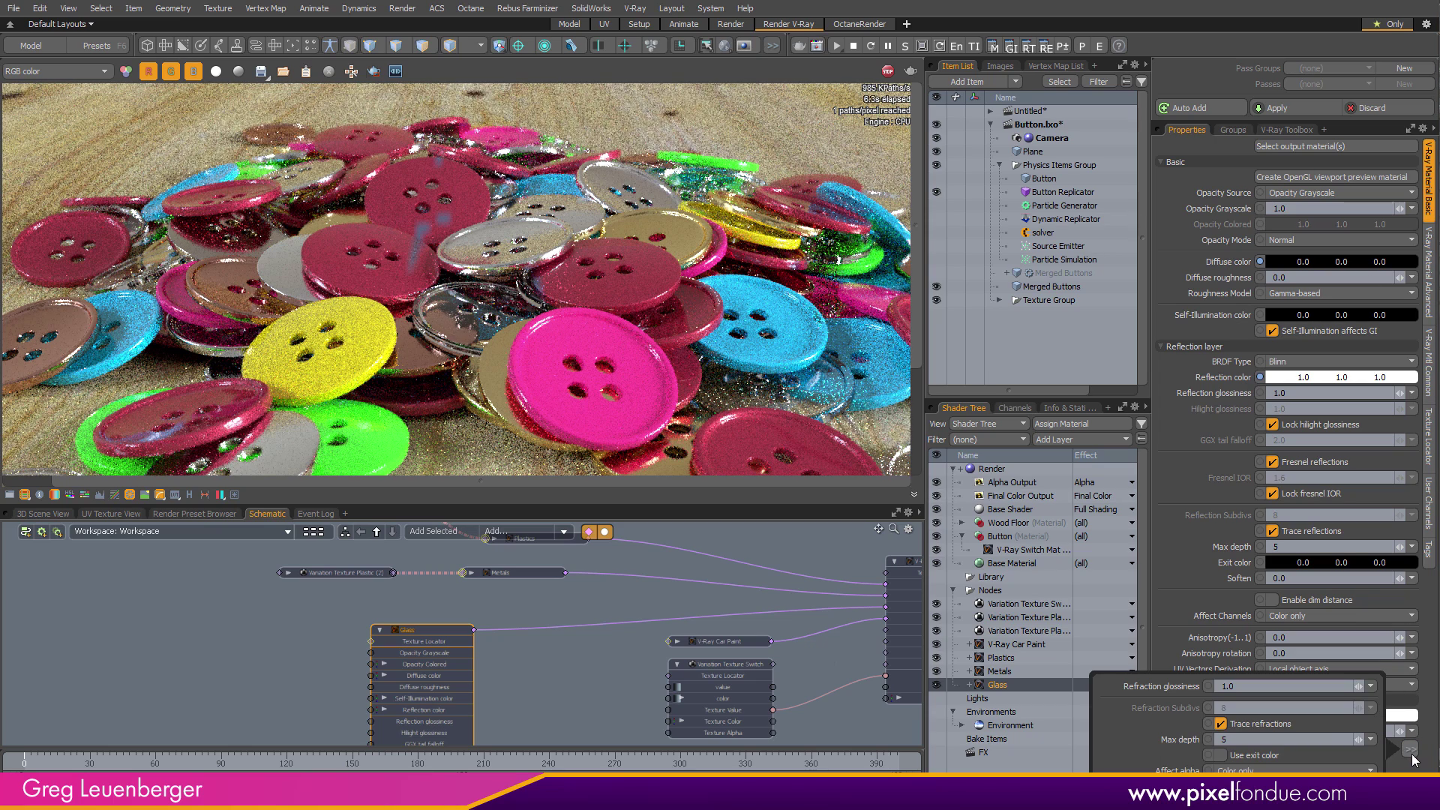
key(alt+Tab)
key(alt+Tab)
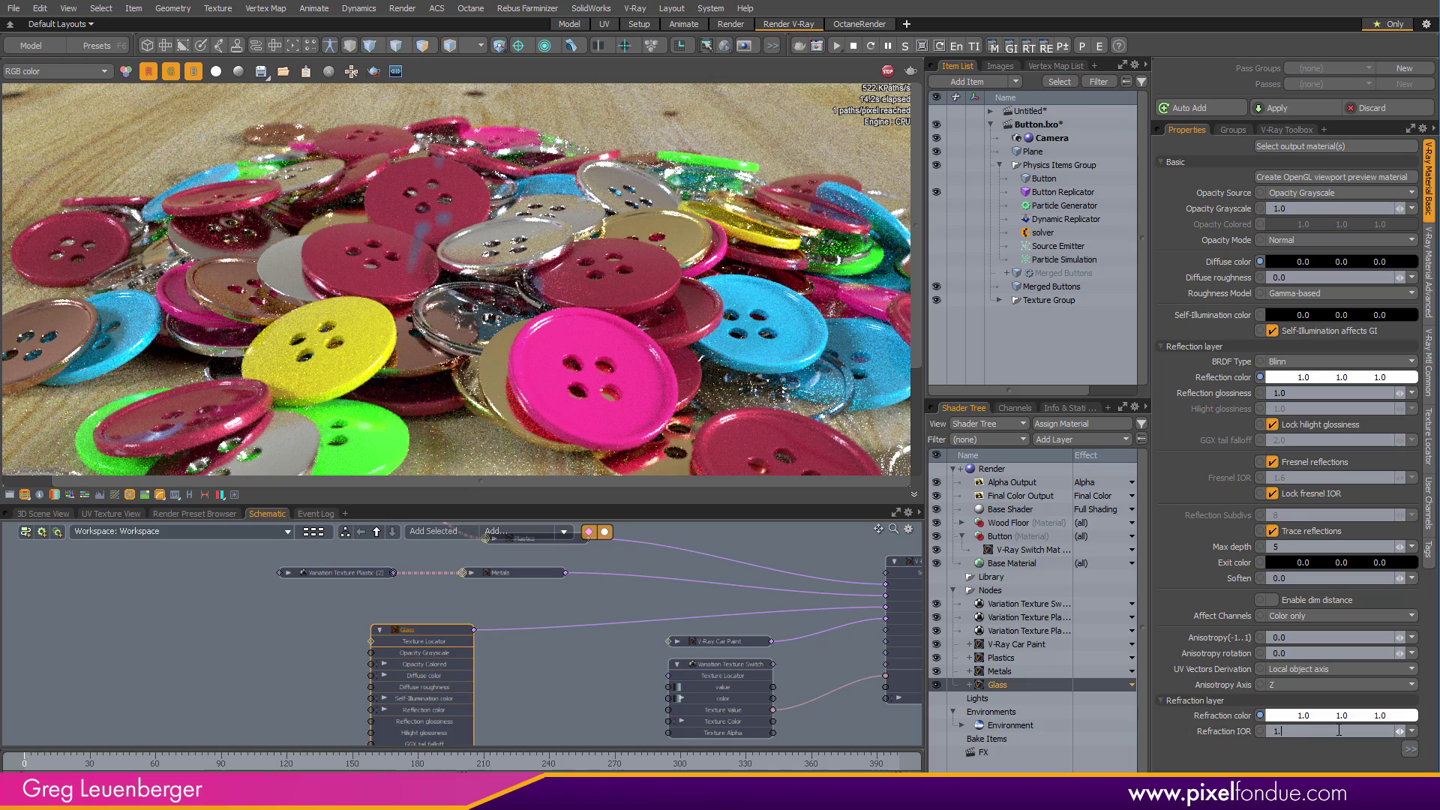
click(1338, 730)
text(1.5)
key(Return)
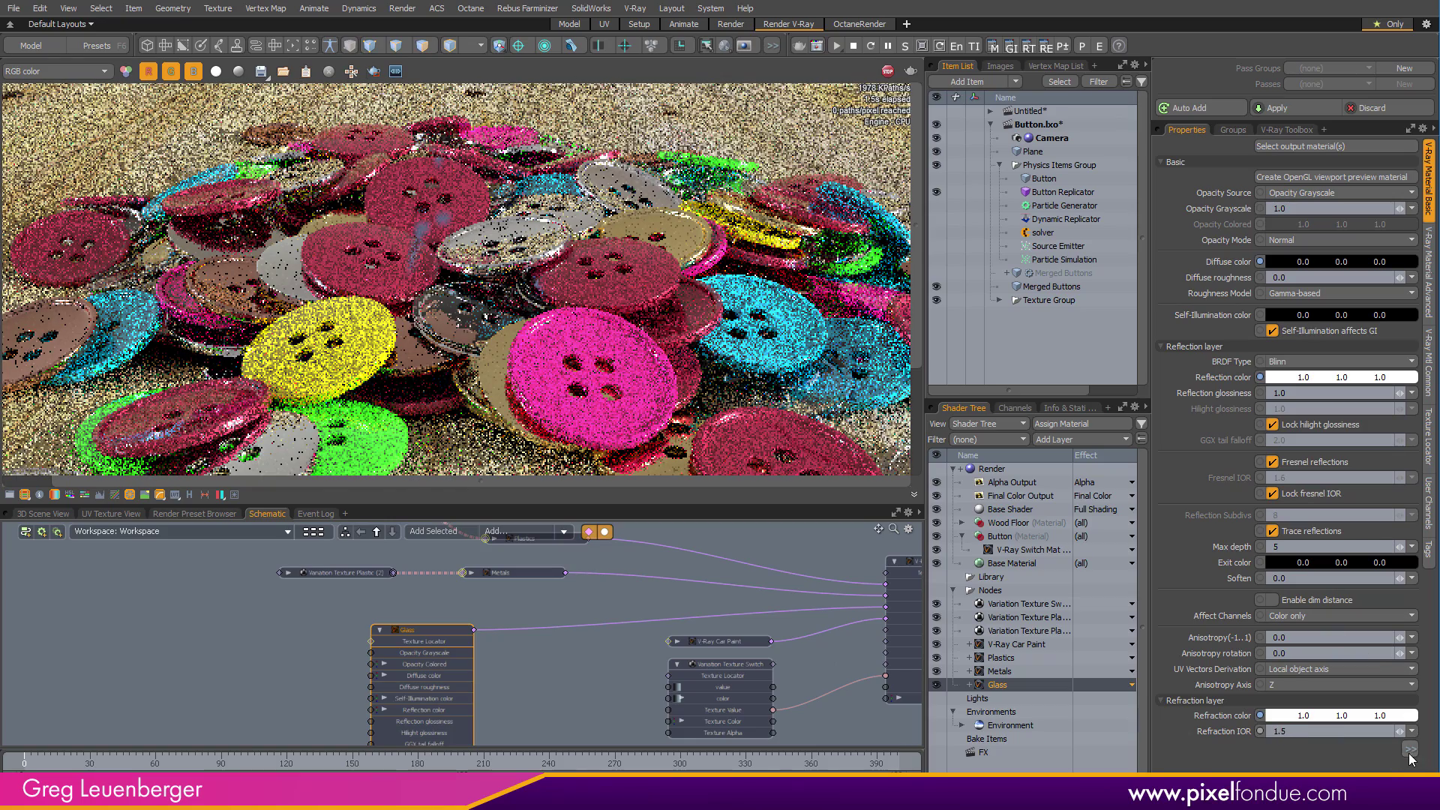
Set both the refraction glossiness and the reflection glossiness of the Glass material to 0.8
click(1409, 749)
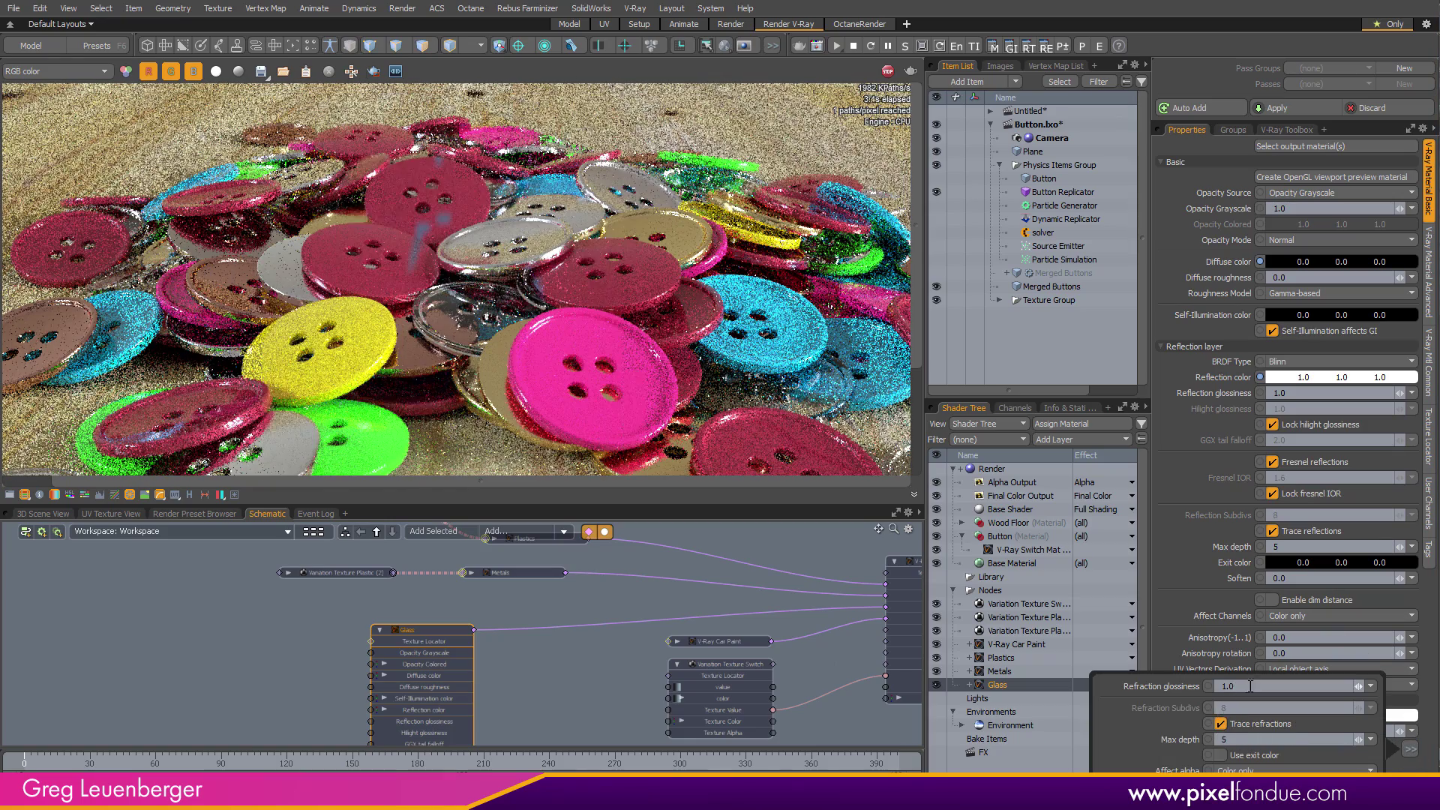
click(1252, 687)
text(0.8)
key(Return)
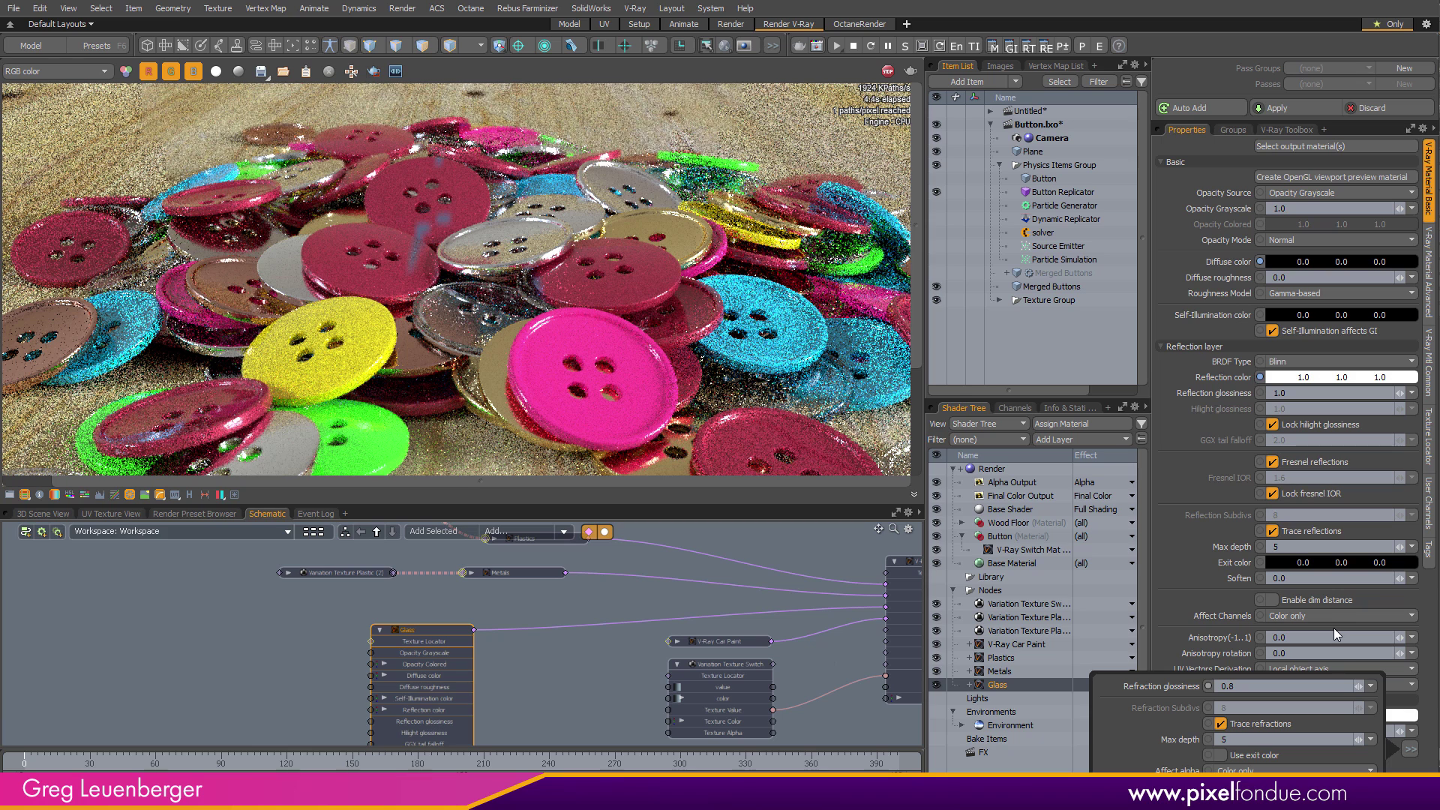
click(1303, 394)
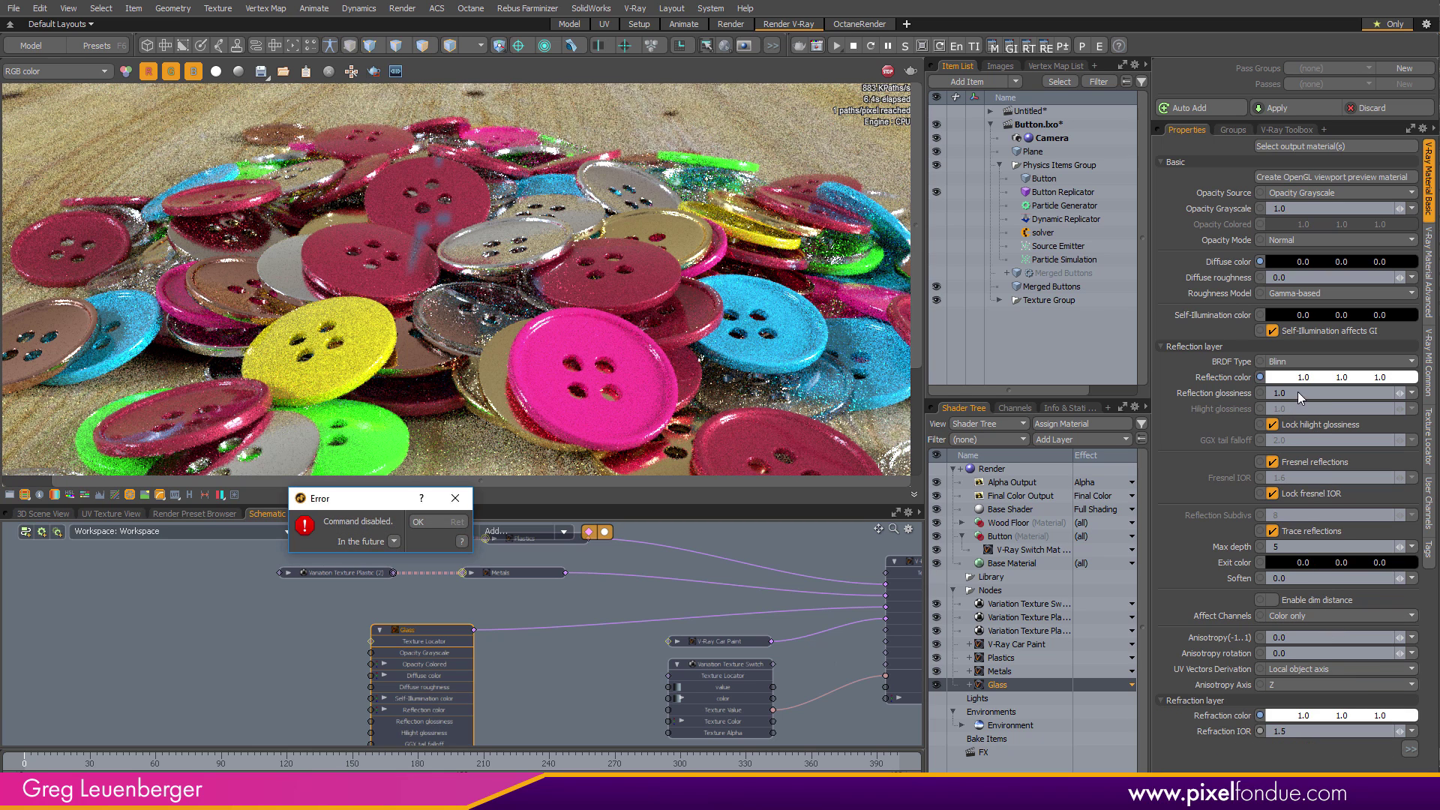
click(450, 527)
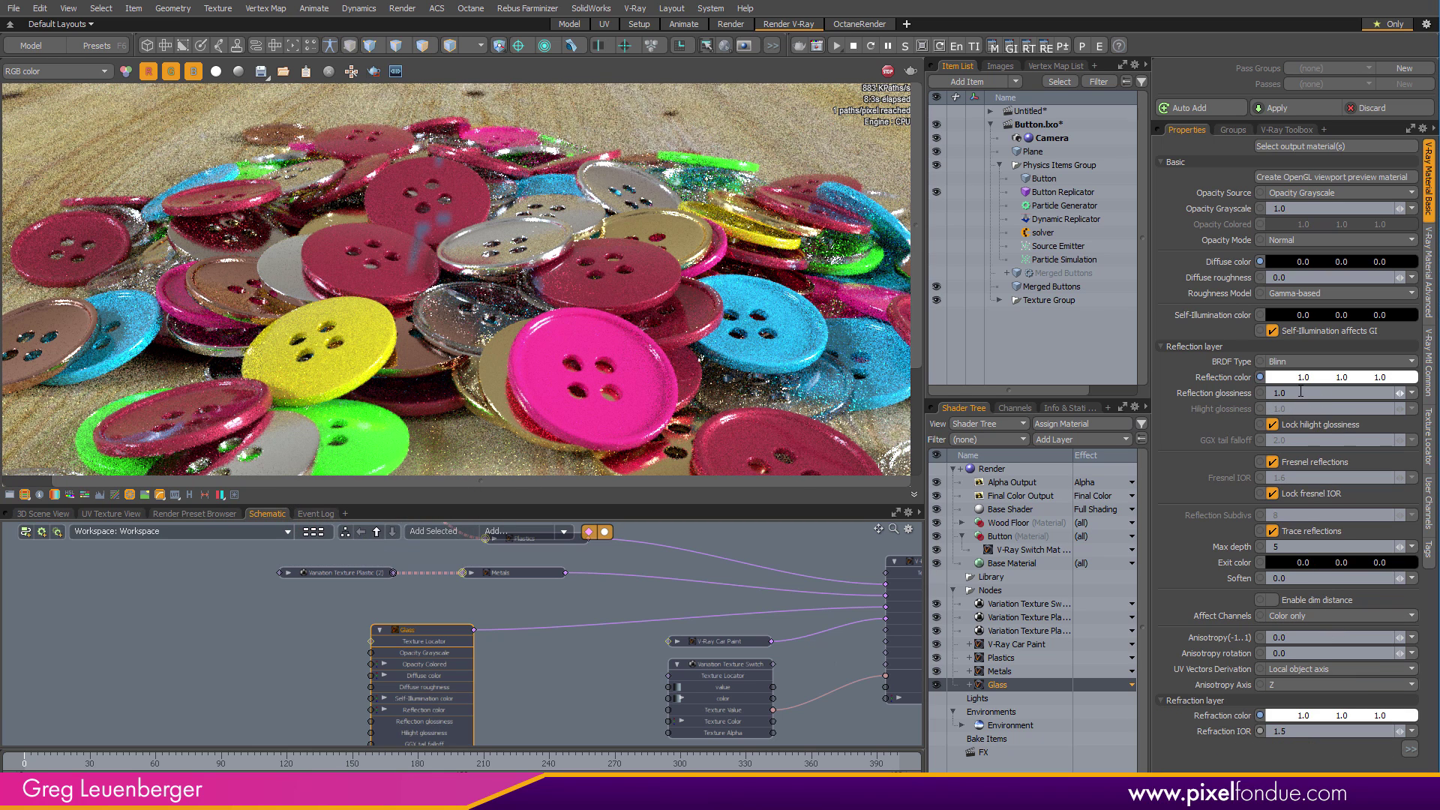
text(.8)
key(Return)
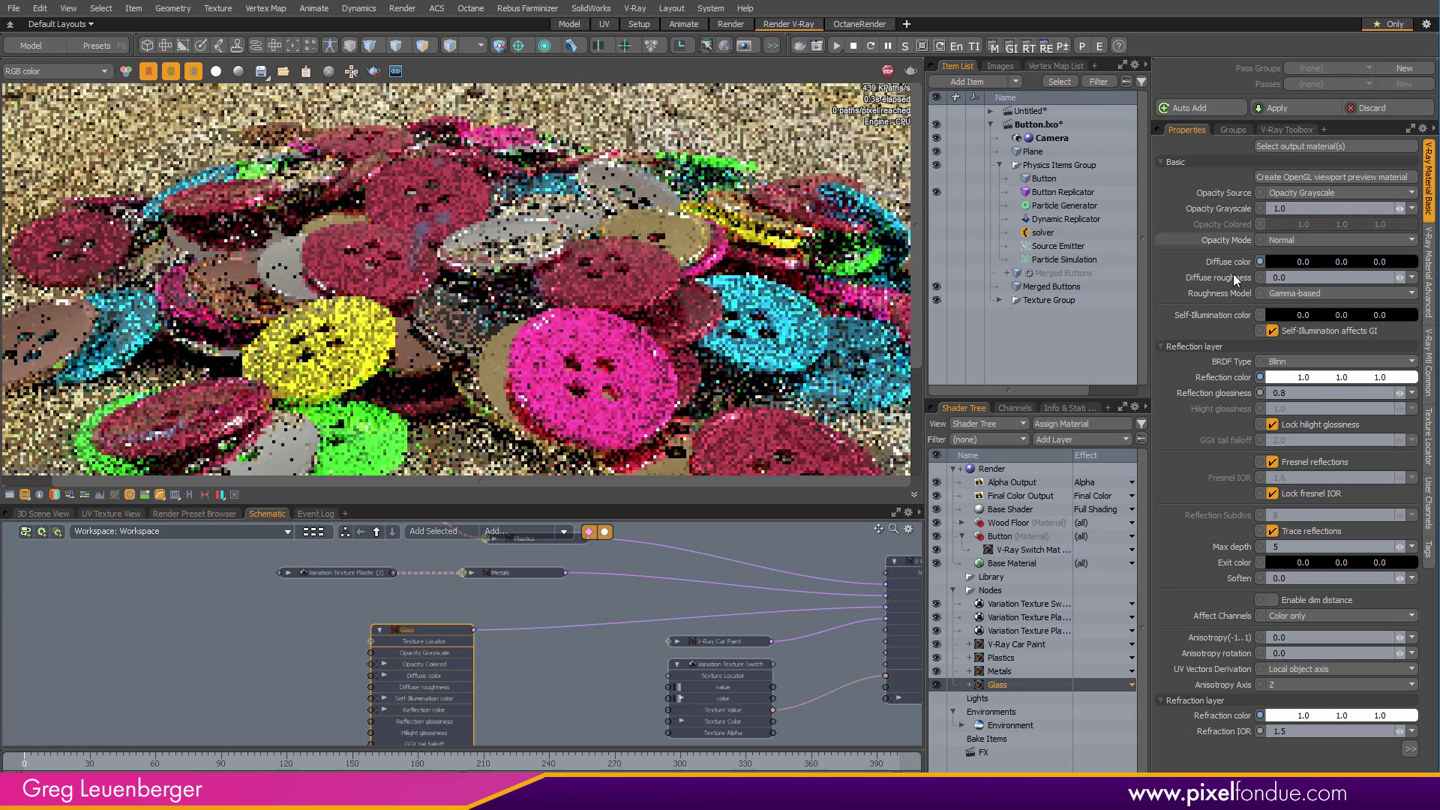
Show the Glass material's advanced settings and limit the live render to a region around the glass button in the pile
click(1428, 273)
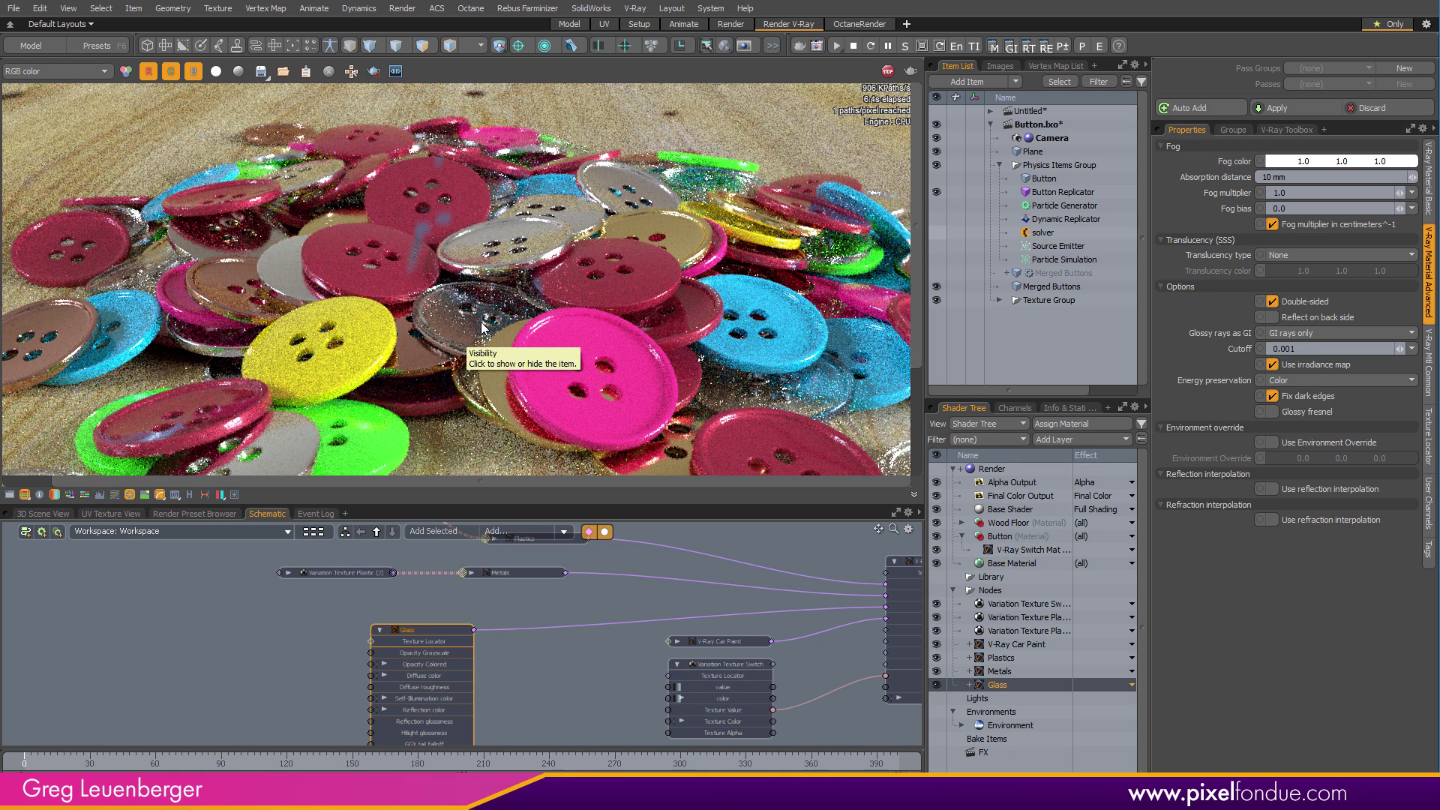
click(377, 72)
drag(349, 242, 558, 367)
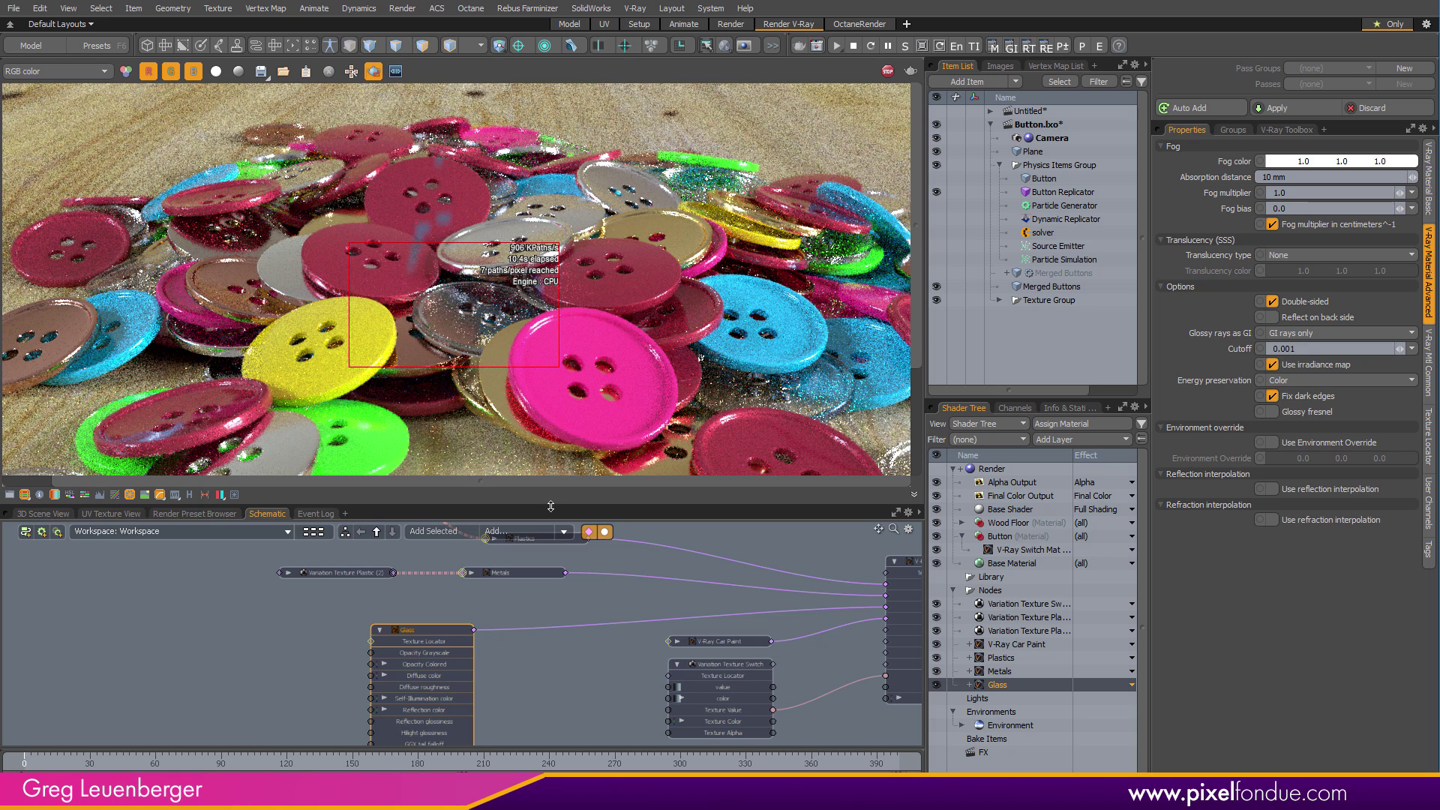
Change the Glass material's fog color to a light blue of 0.46, 0.67, 1.0
click(1282, 162)
drag(960, 98, 839, 128)
click(1330, 626)
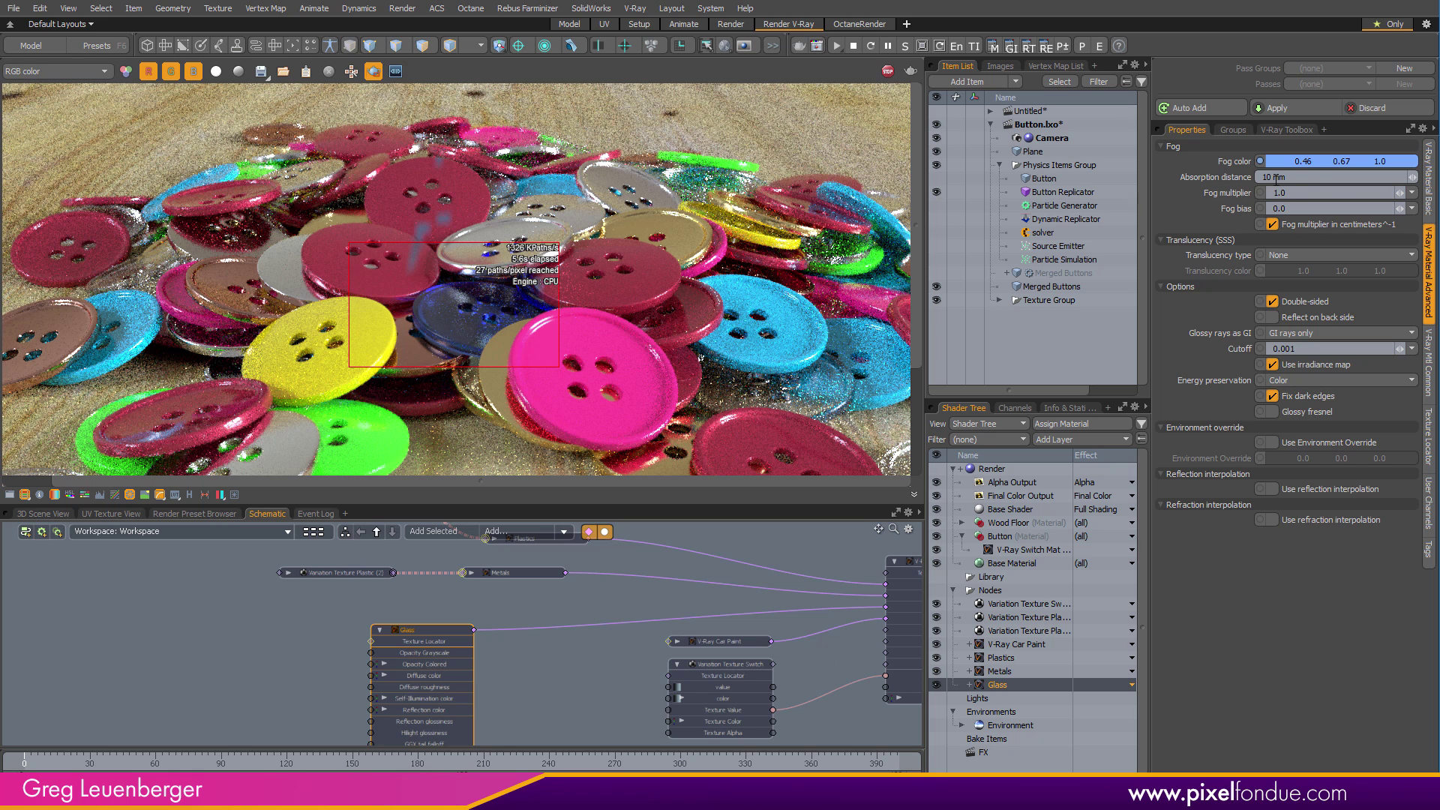
Try fog absorption distances of 1 mm, 100 m and 100 mm on the Glass material
click(1314, 175)
text(.001)
key(Return)
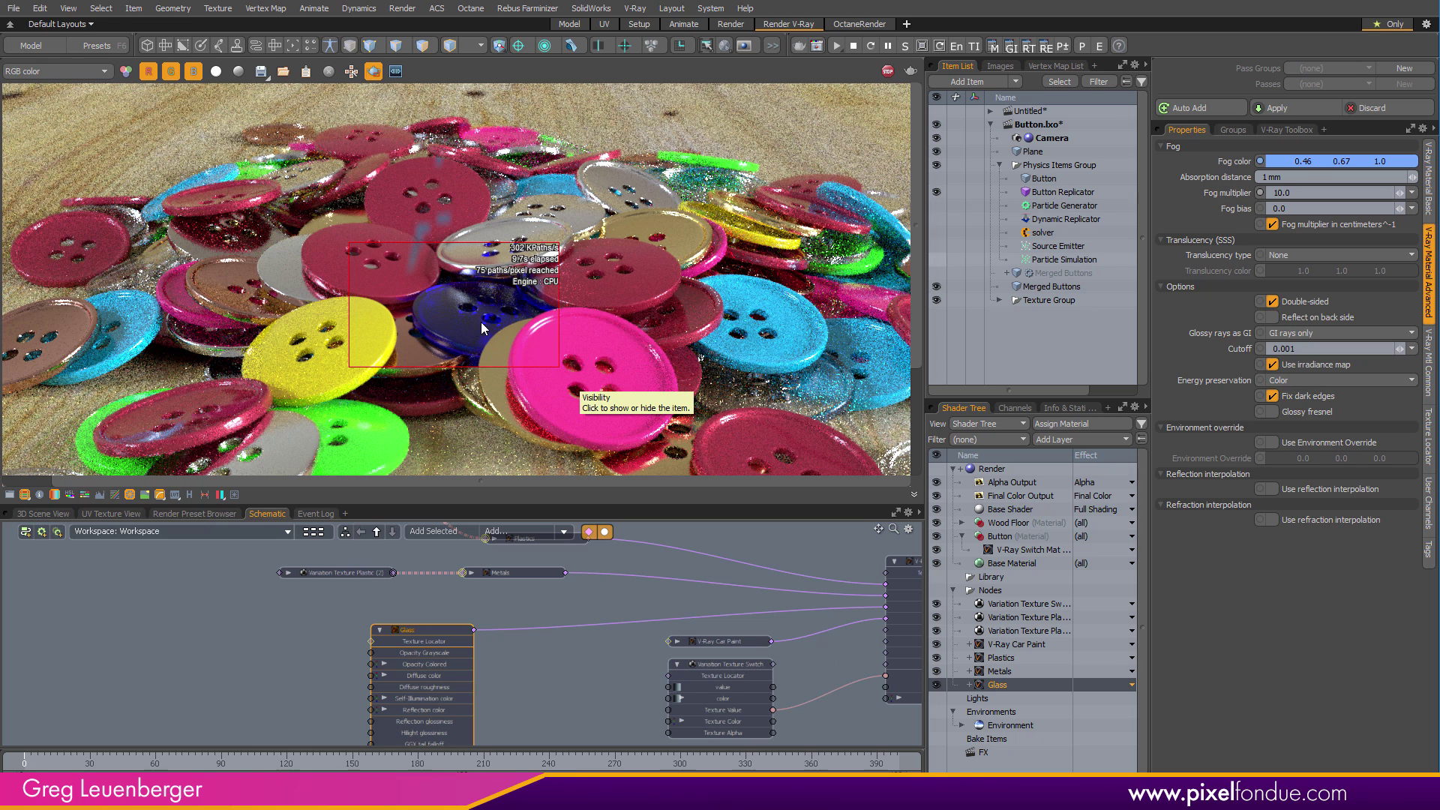
click(1265, 177)
text(100)
key(Return)
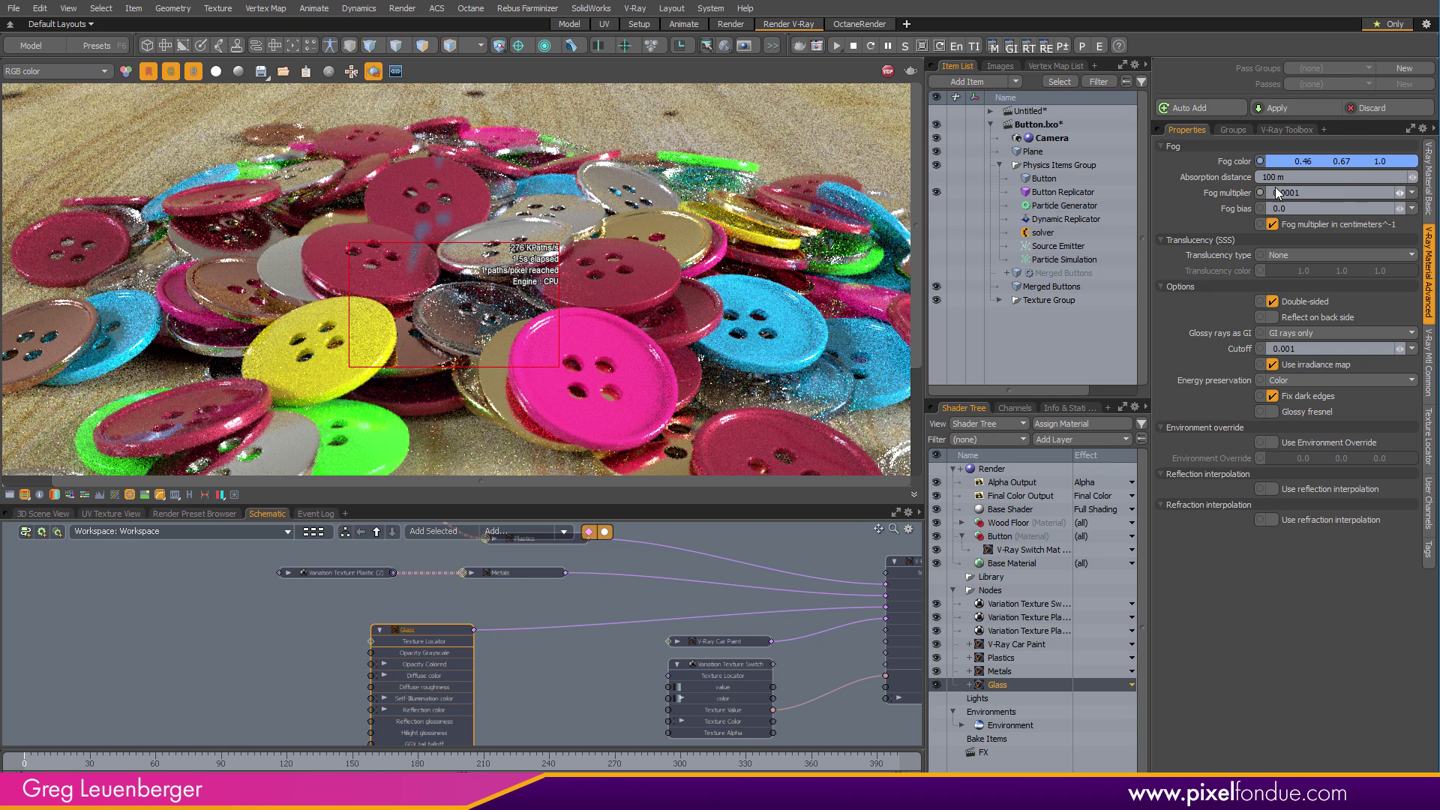
click(1288, 178)
text(.1)
key(Return)
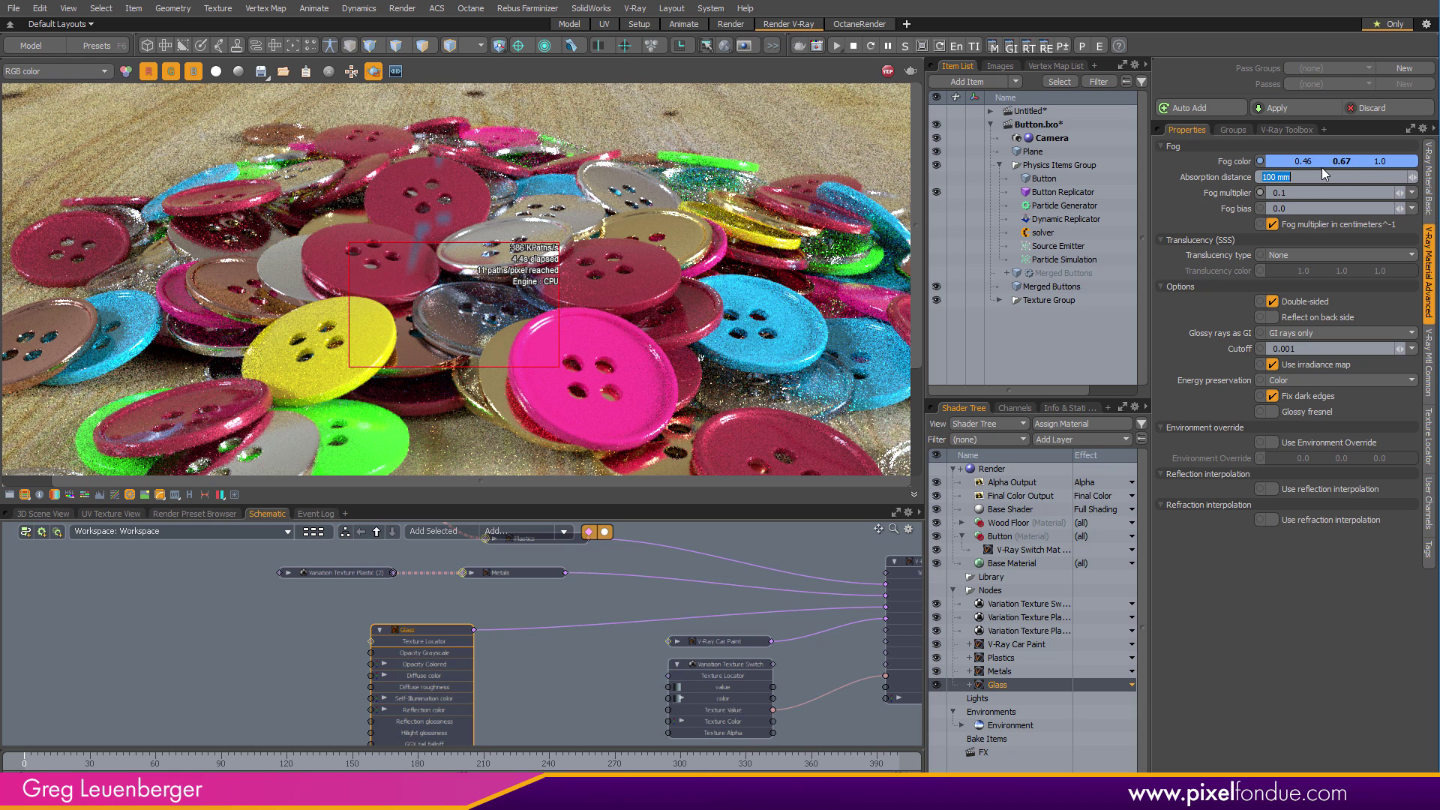
Set the Glass material's fog absorption distance to 20 mm and its fog multiplier to 0.5
text(20)
key(Tab)
text(0.5)
key(Return)
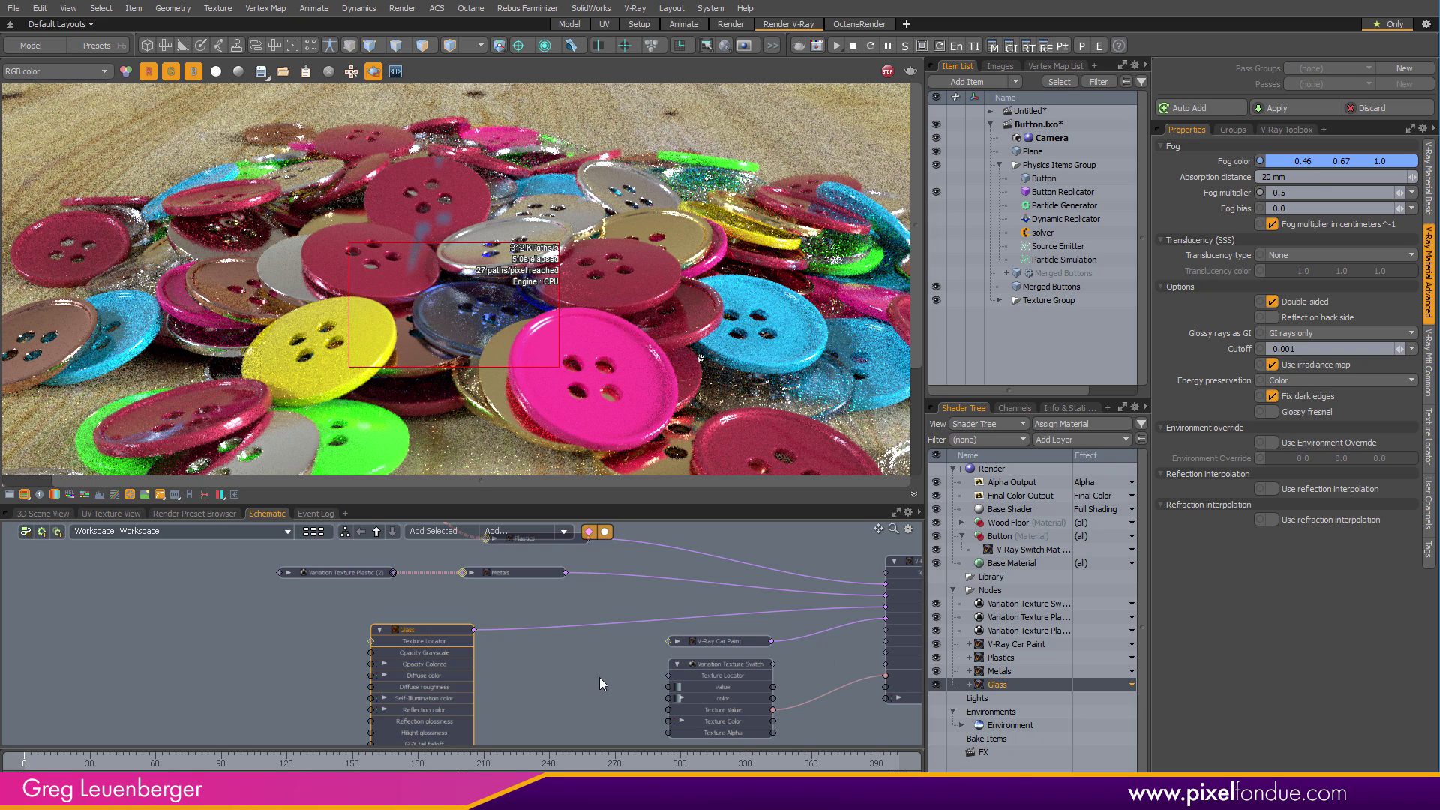
Widen the shader tree to show full names and rename the second plastic variation texture as Variation Texture Metals
click(1023, 626)
click(1029, 621)
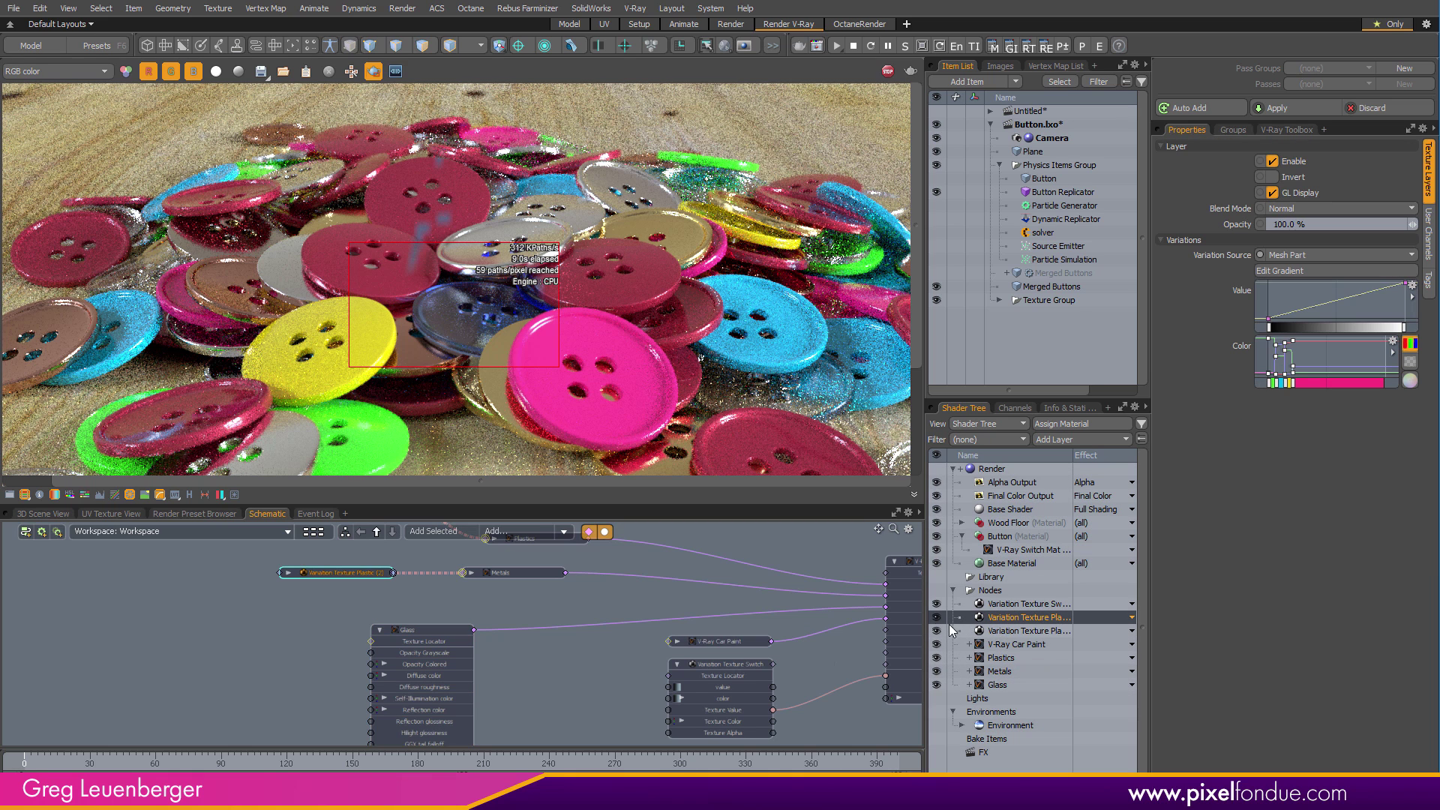
drag(926, 628, 897, 628)
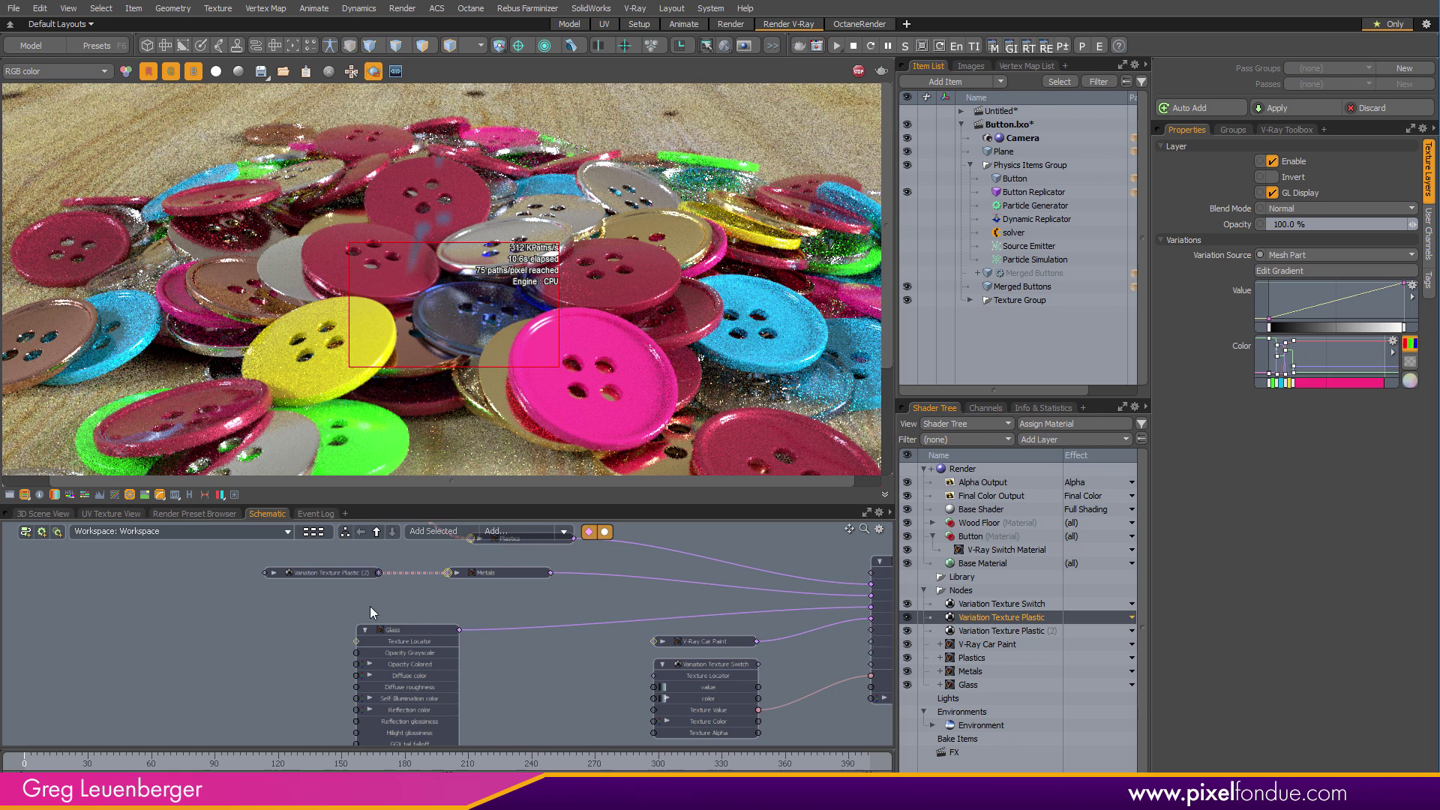
click(341, 571)
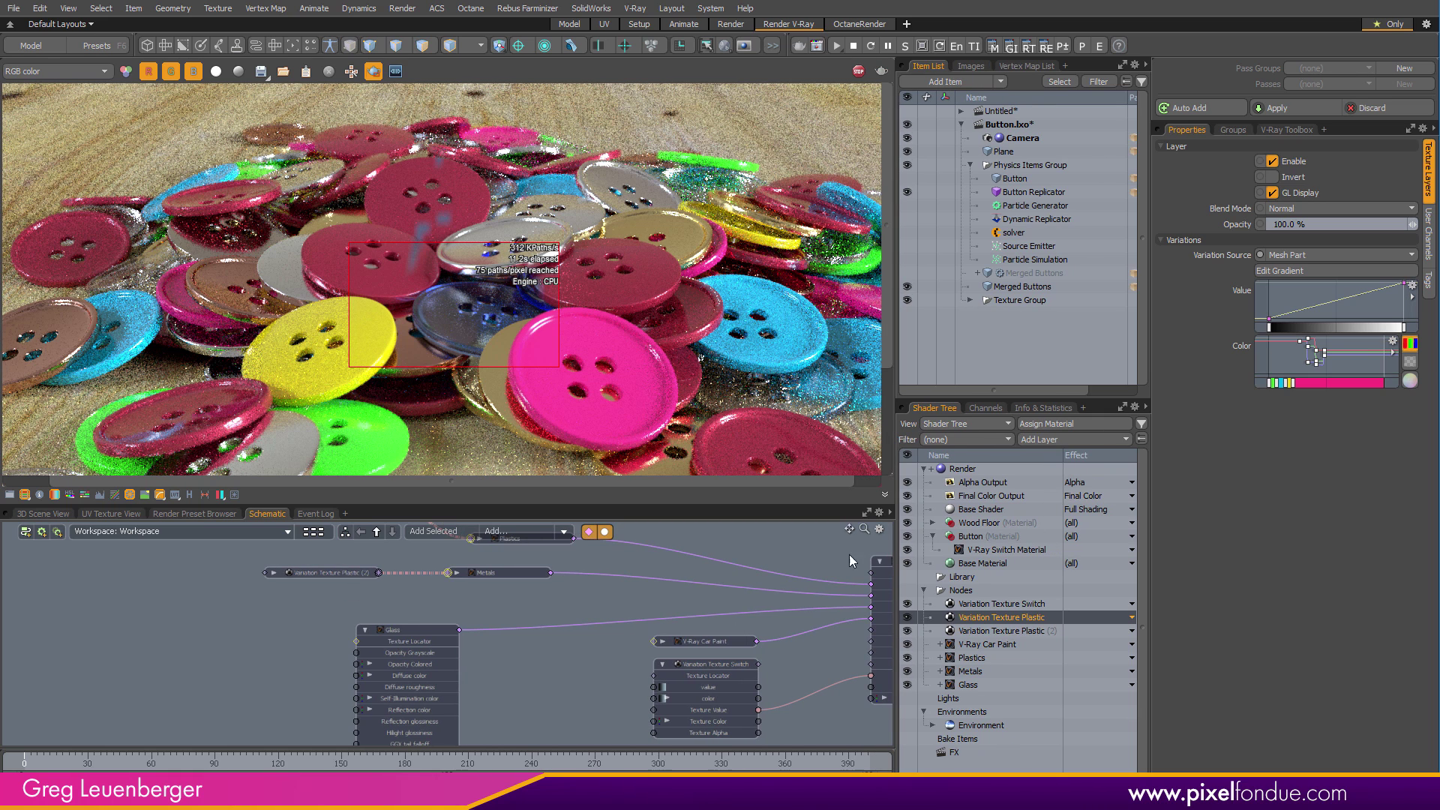
double_click(1040, 634)
key(BackSpace)
key(BackSpace)
key(BackSpace)
key(BackSpace)
key(BackSpace)
key(BackSpace)
key(BackSpace)
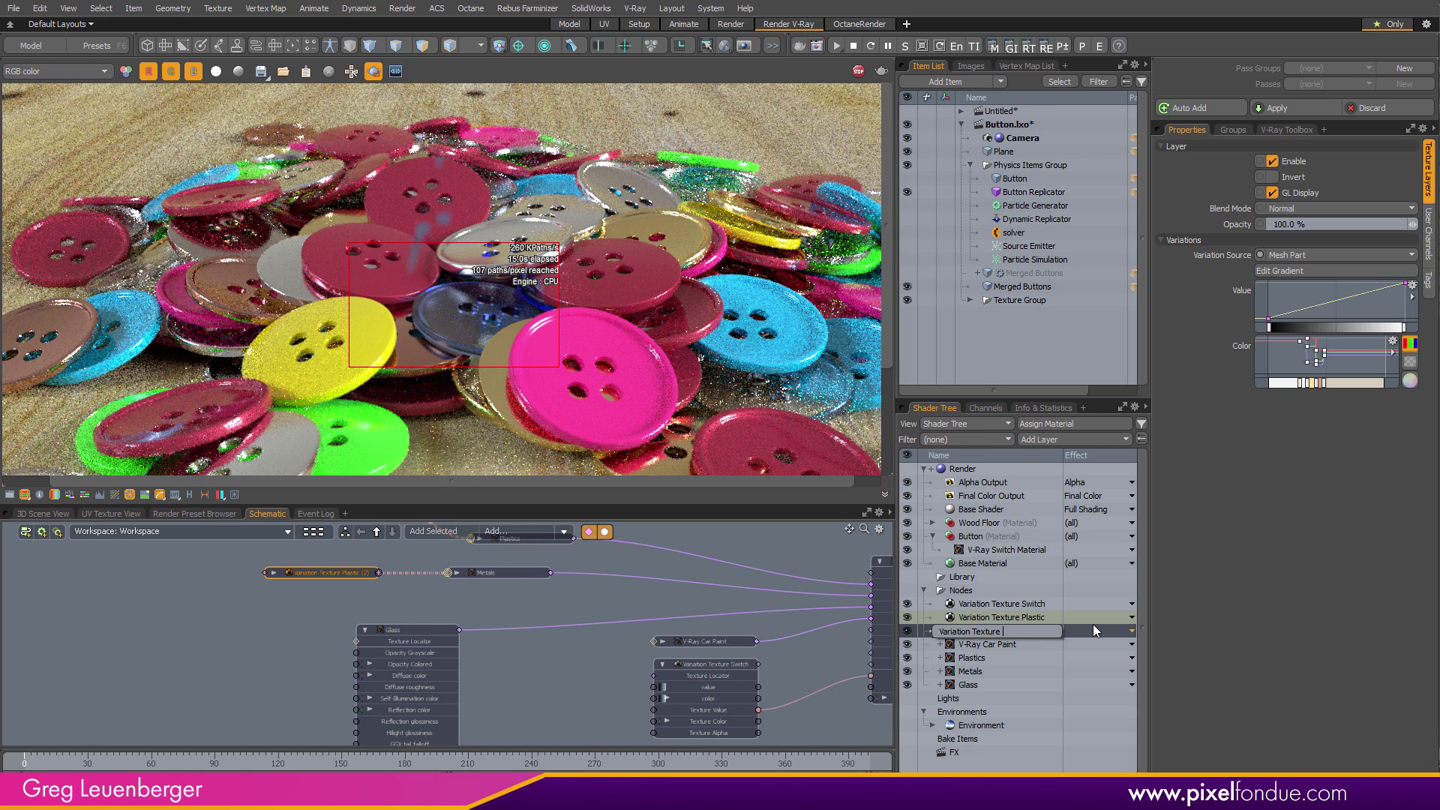
text(Metals)
key(Return)
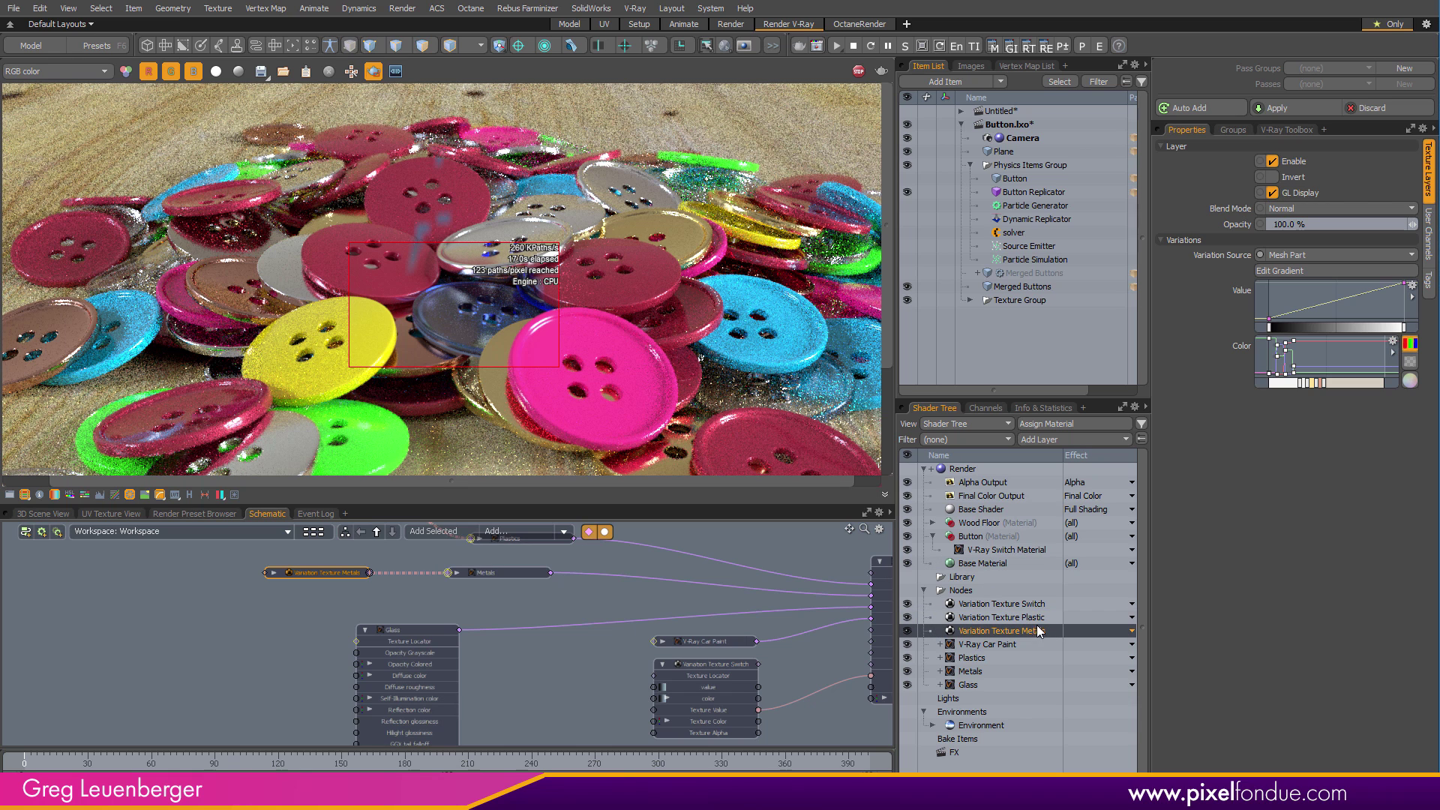
Duplicate the Variation Texture Plastic and rename the copy as Variation Texture Glass
click(1034, 619)
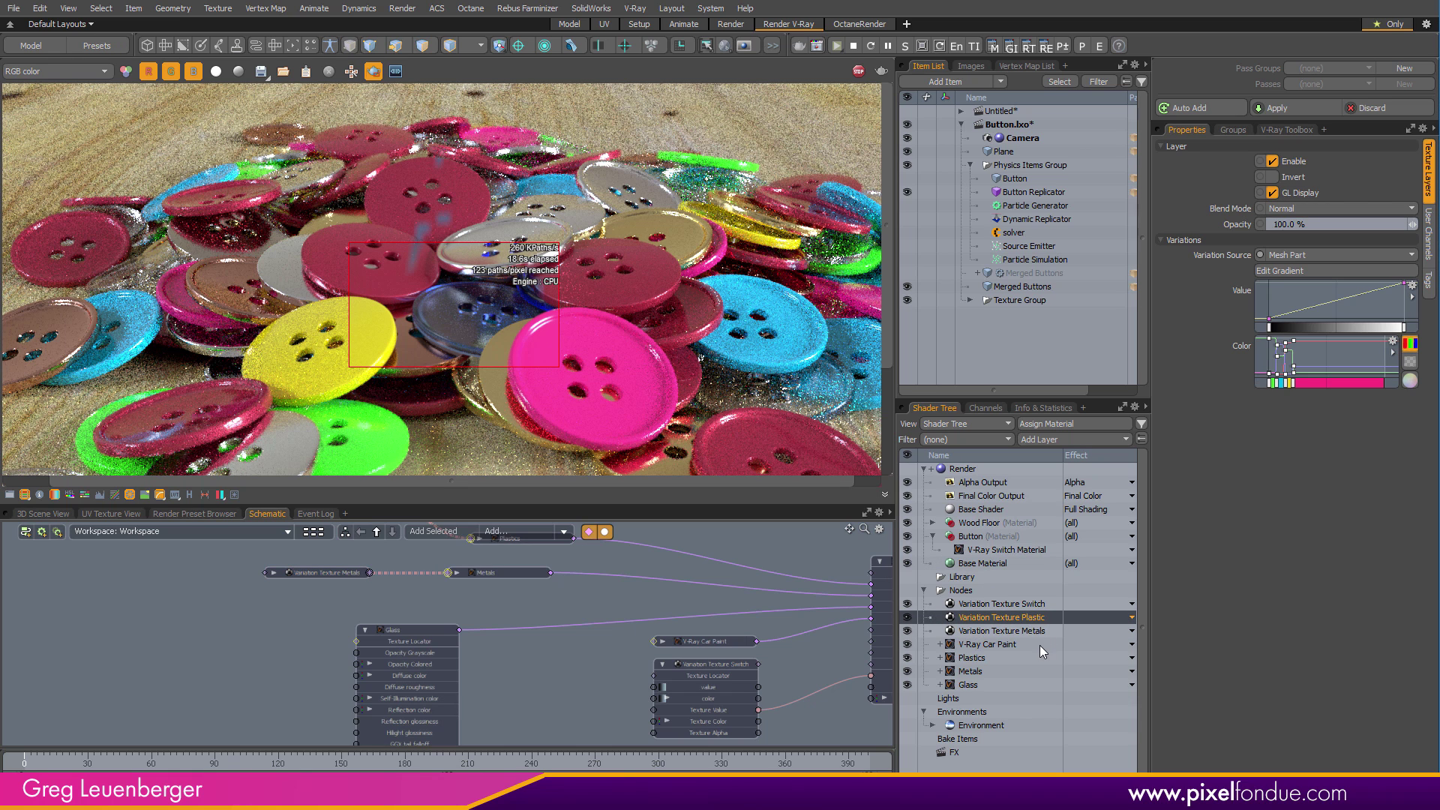
key(ctrl+d)
double_click(1039, 632)
drag(1040, 632, 1003, 632)
text(Glass)
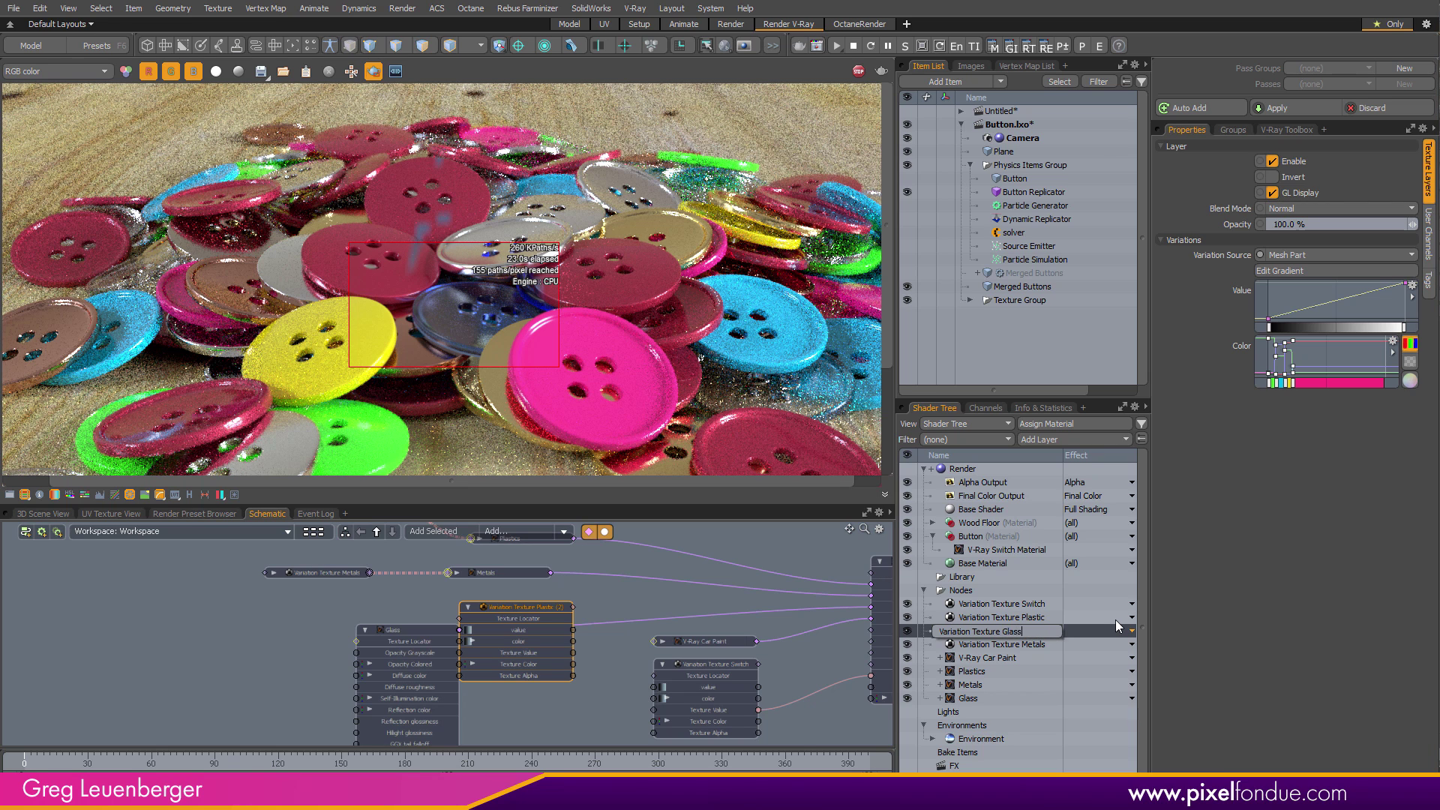
key(Return)
Move the Variation Texture Glass node off the Glass node to the free space on its input side
scroll(525, 638, down, 3)
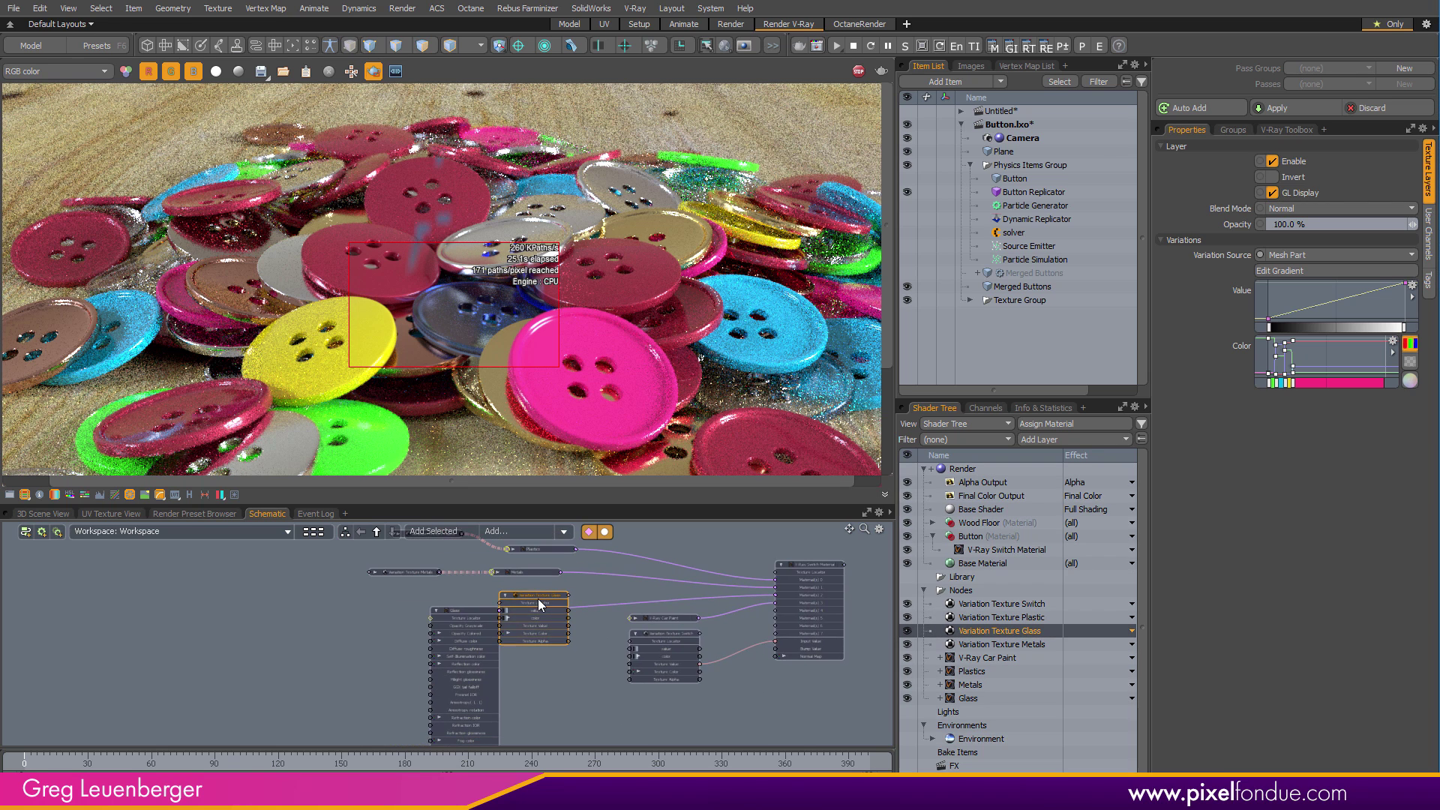
drag(537, 598, 347, 622)
scroll(390, 627, up, 3)
alt+drag(471, 620, 516, 521)
alt+drag(439, 647, 442, 690)
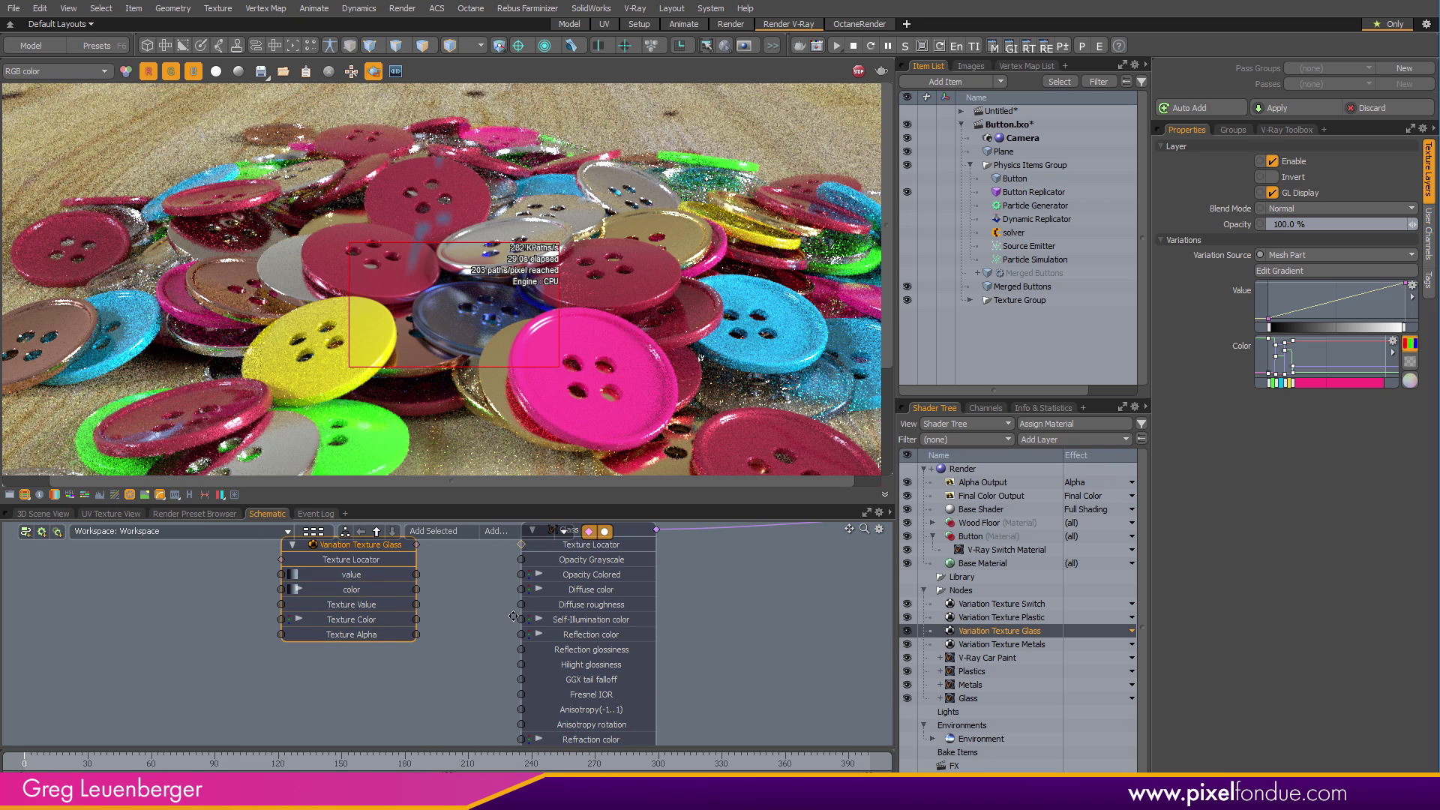
Lower the Variation Texture Glass node and connect its Texture Color output to the Glass material's Fog color input
scroll(515, 615, down, 2)
alt+drag(516, 615, 540, 604)
drag(437, 560, 437, 638)
alt+drag(540, 704, 556, 639)
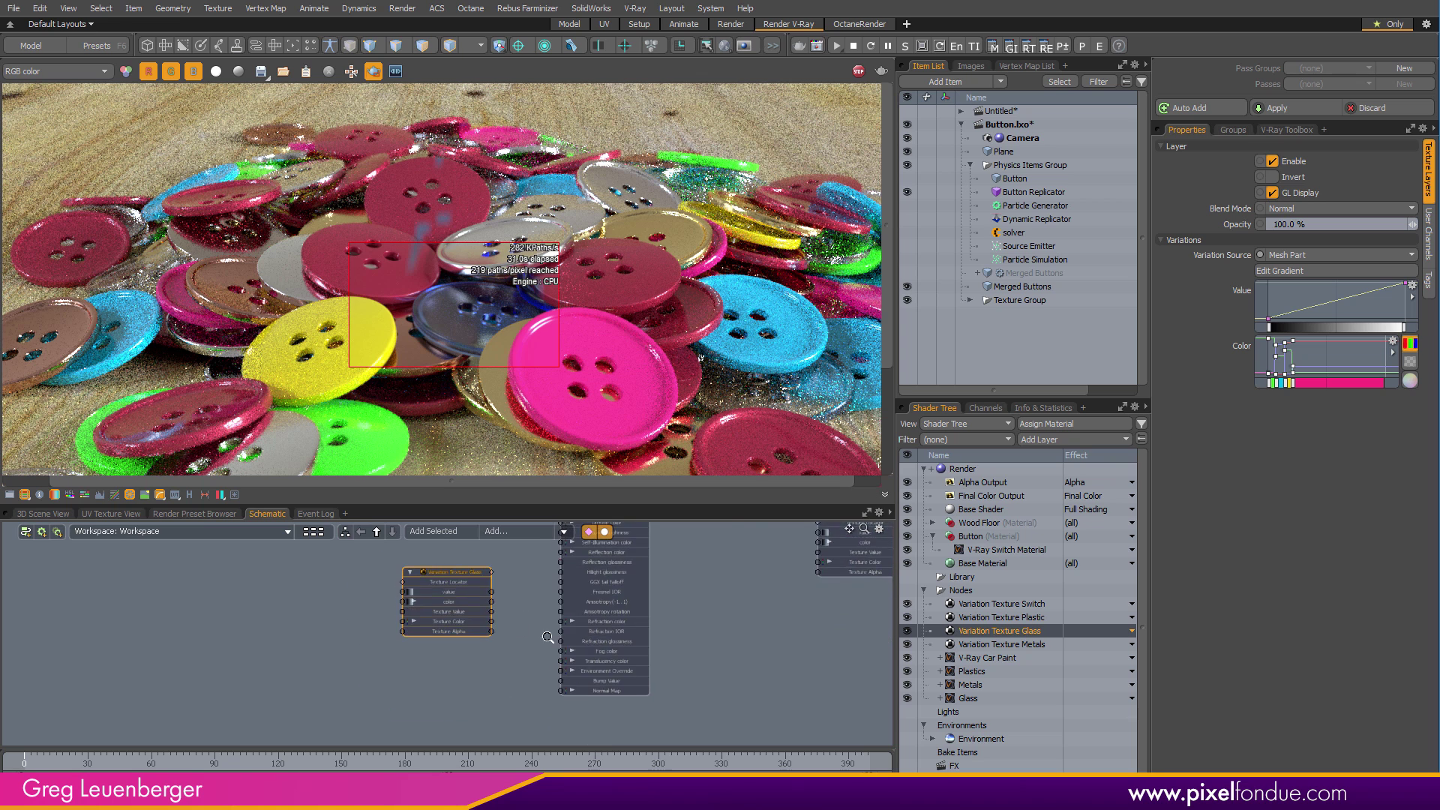
scroll(556, 639, up, 3)
drag(605, 697, 483, 645)
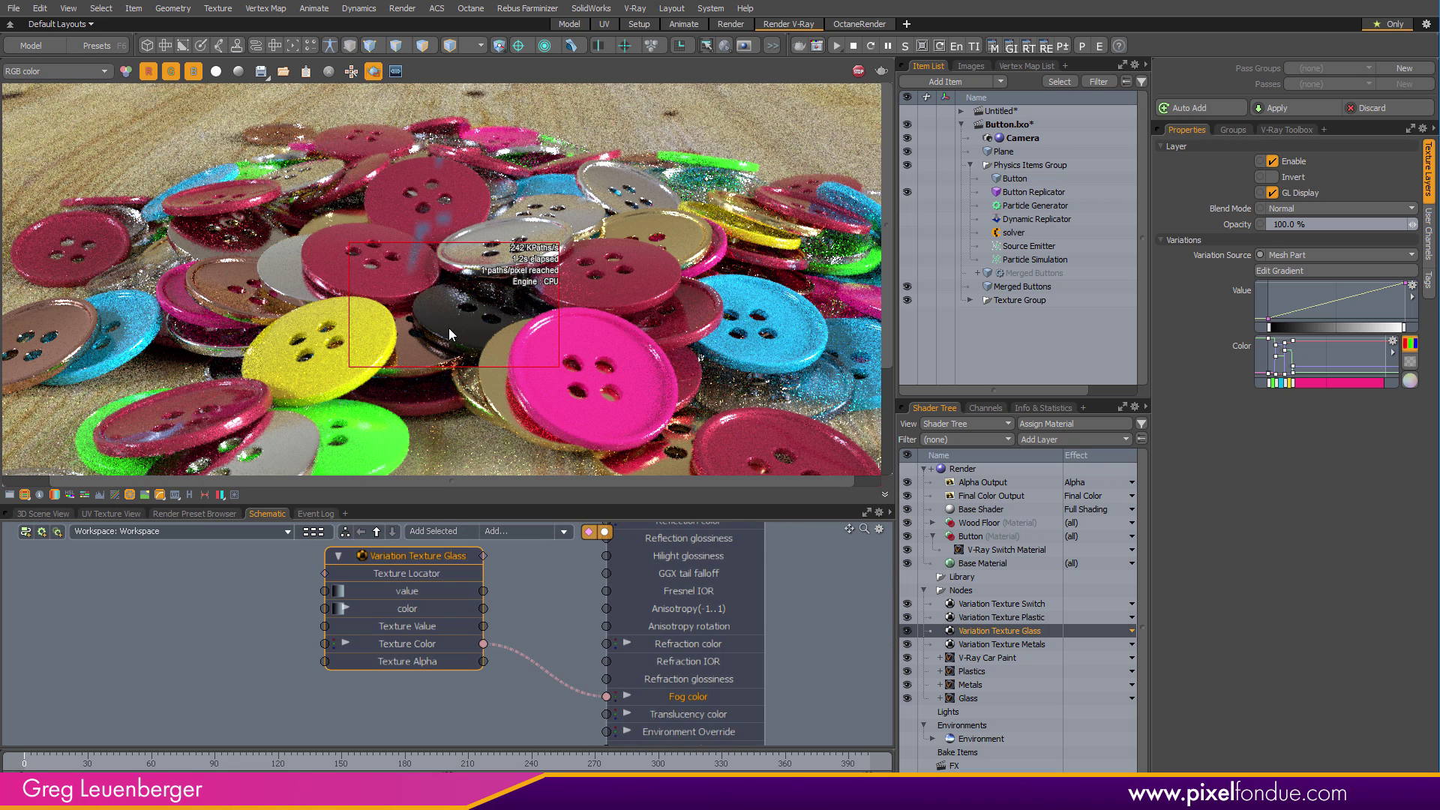
Open the glass texture's gradient with its color R, G and B channels and shift all keys to about 51% to 72%
click(1299, 270)
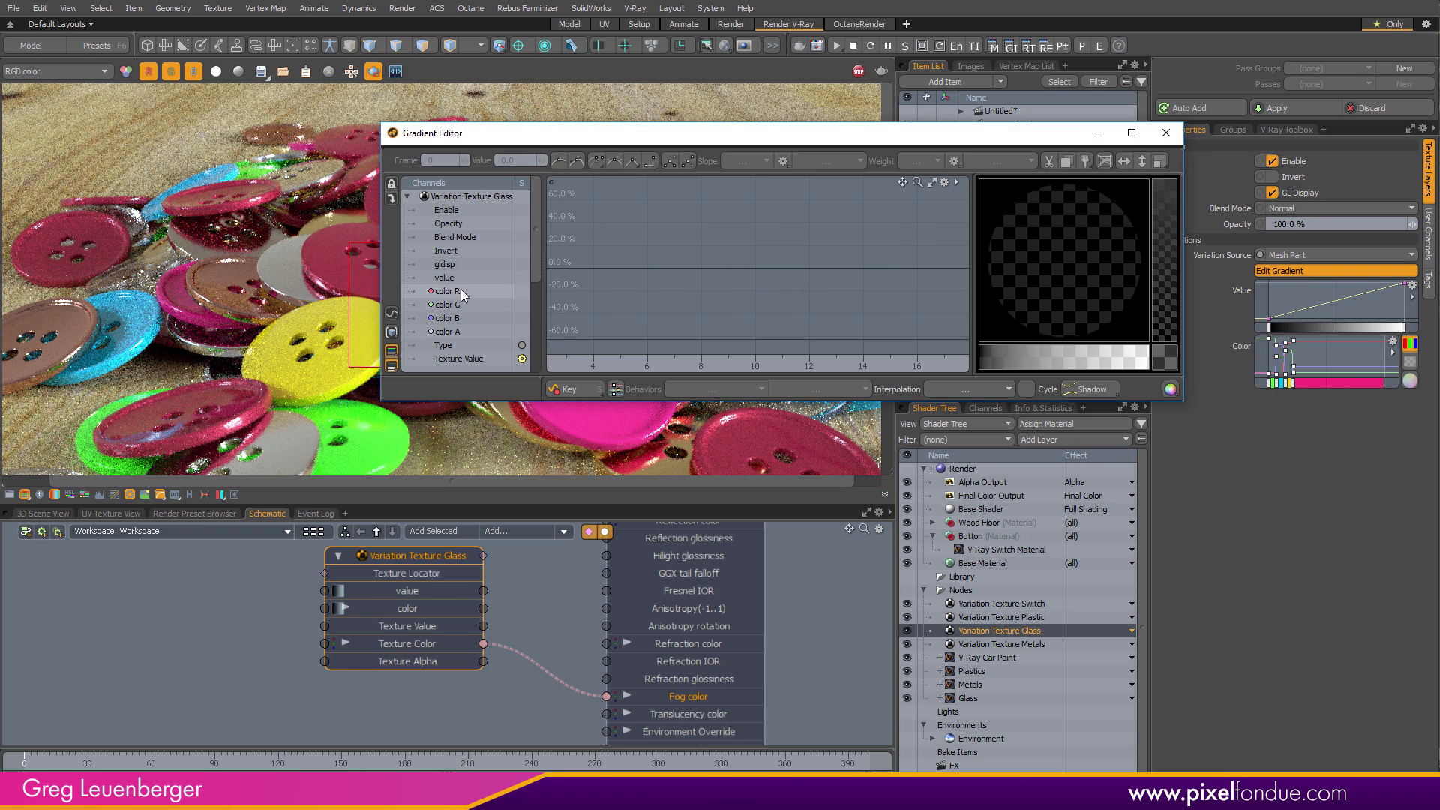
click(460, 291)
shift+click(457, 317)
ctrl+alt+drag(816, 287, 694, 280)
mouse_move(784, 310)
mouse_down()
mouse_move(960, 314)
mouse_move(855, 311)
mouse_move(789, 288)
mouse_up()
ctrl+alt+drag(915, 313, 862, 339)
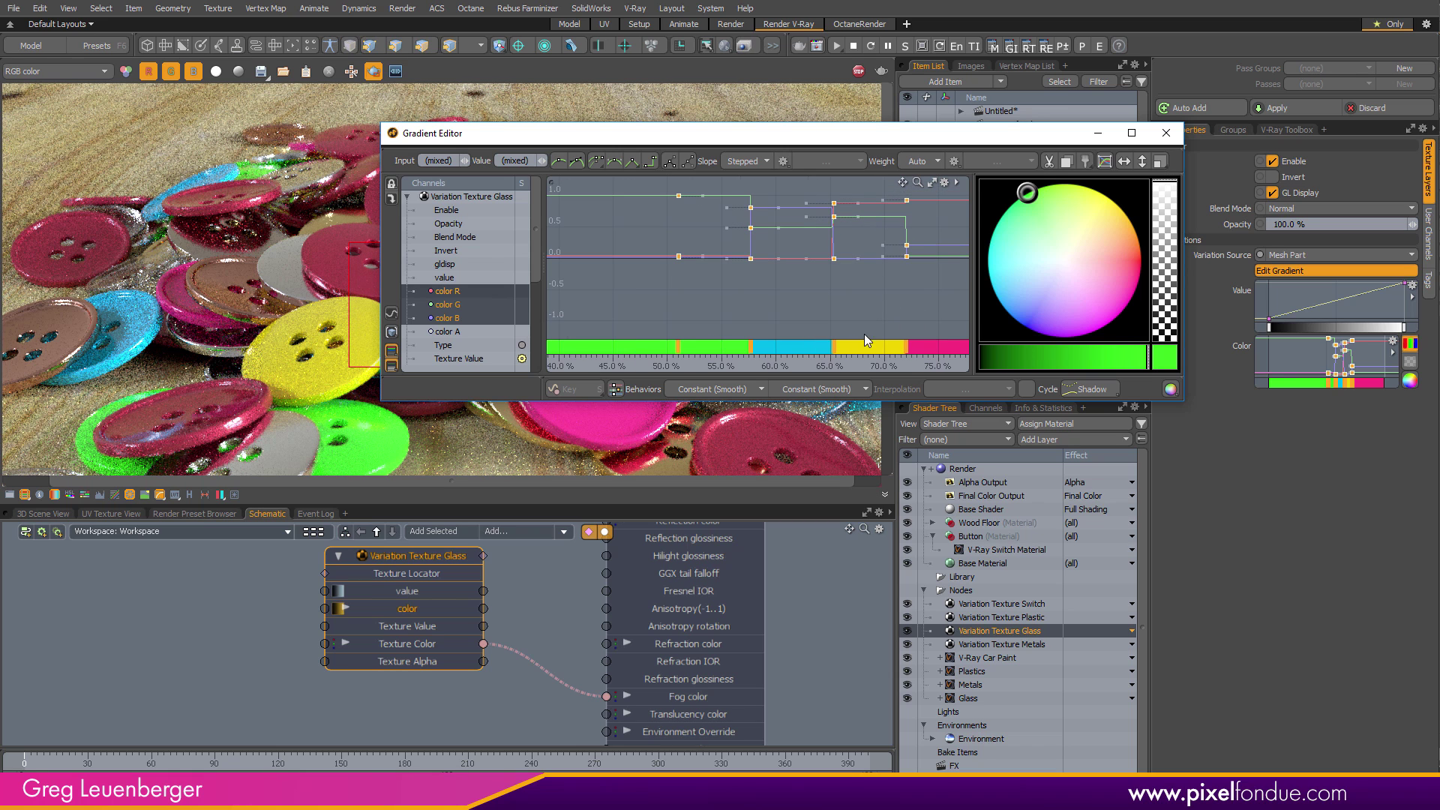
Delete the yellow gradient key at 65.3333% and move the blue key to 60.8667%
click(832, 348)
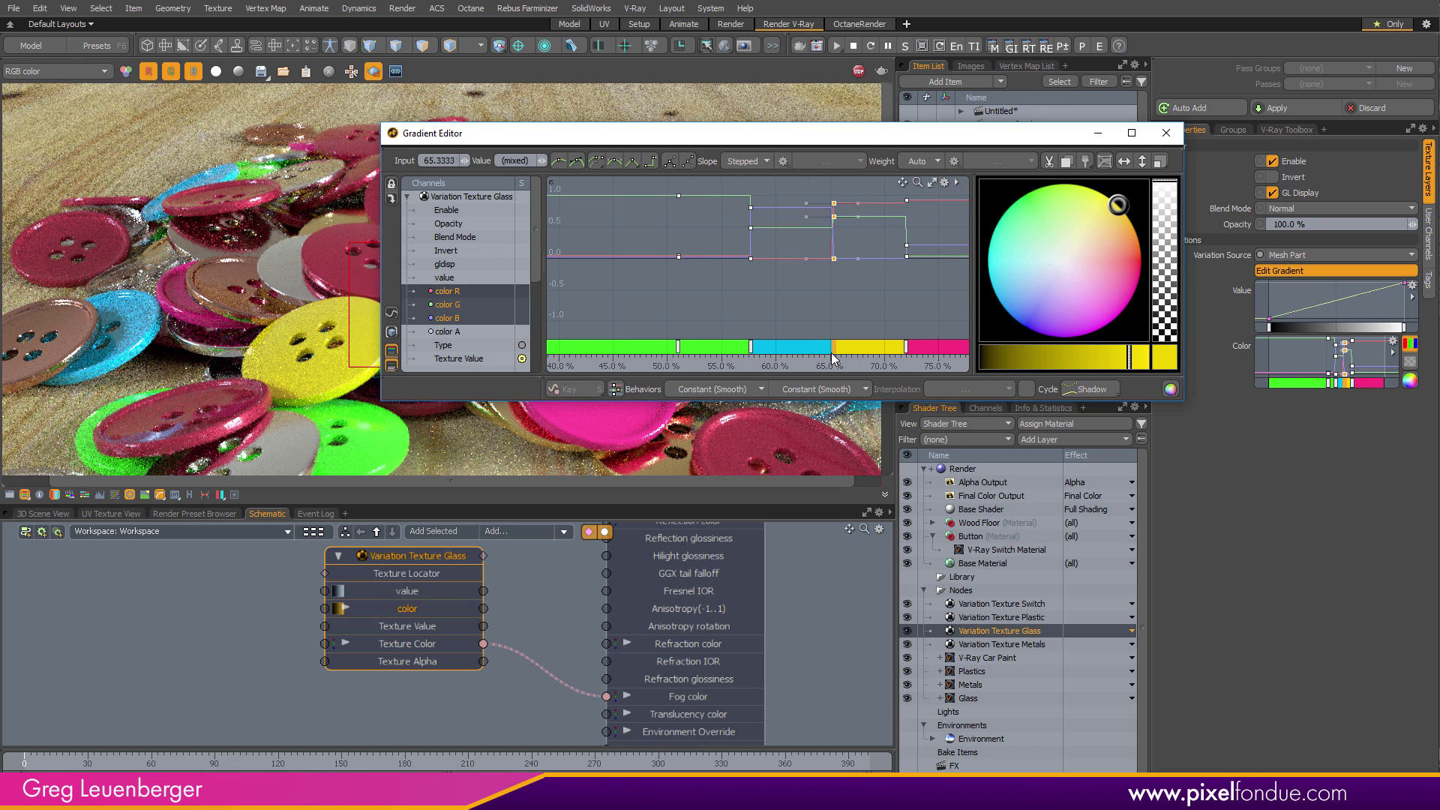
key(Delete)
drag(751, 348, 786, 348)
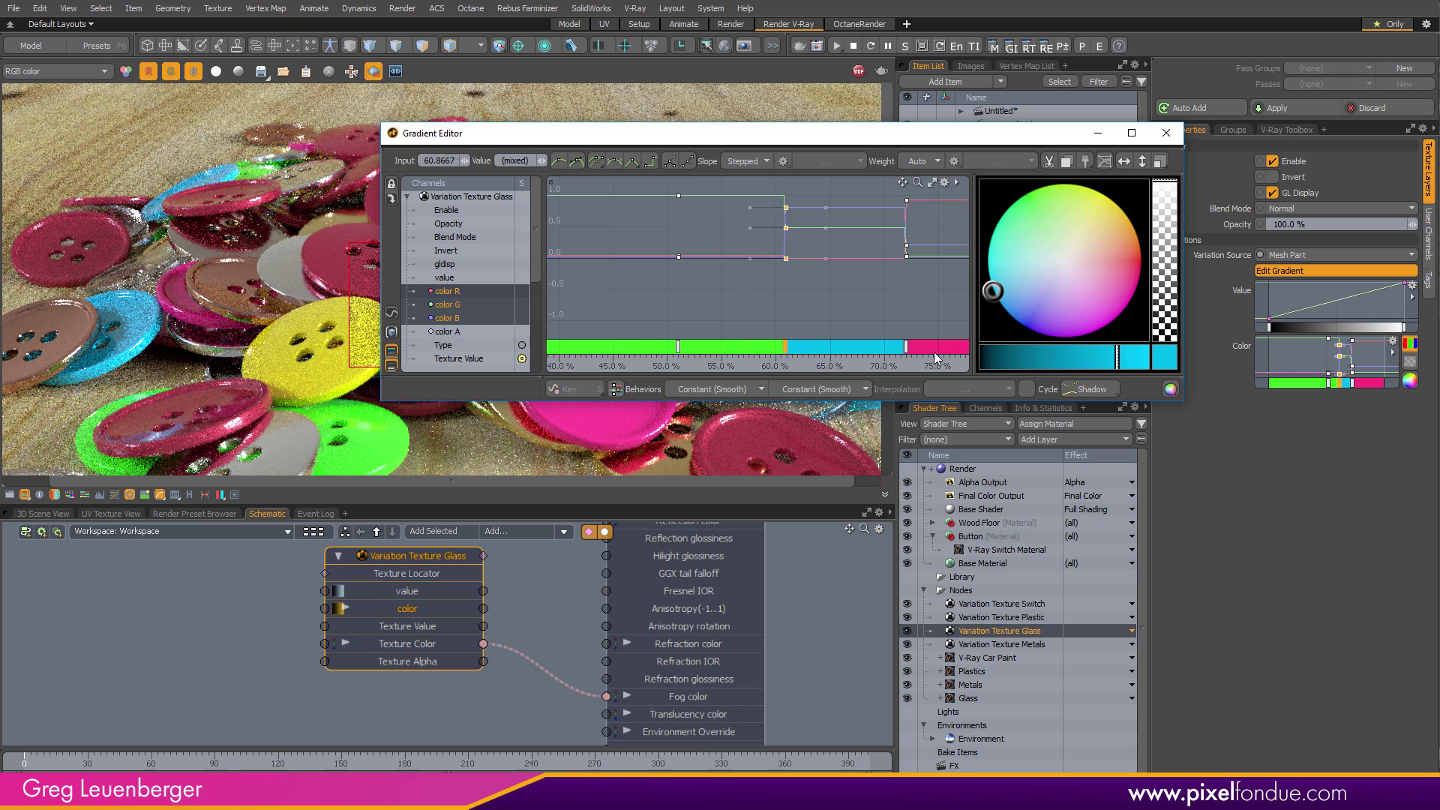
drag(934, 351, 636, 353)
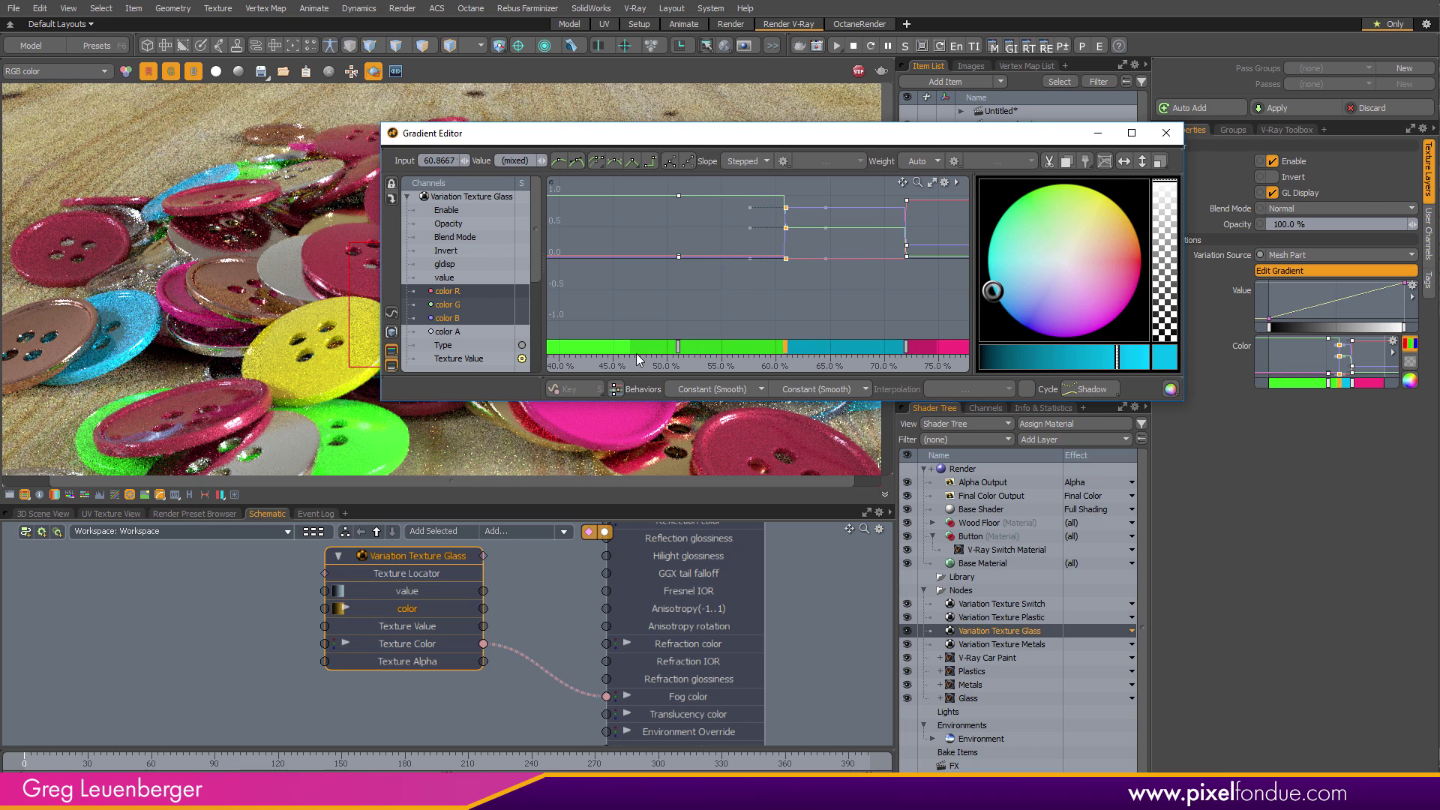
Set the glass gradient's key slopes to linear and recolor the first key light blue
click(632, 162)
click(679, 346)
mouse_move(1031, 287)
mouse_down()
mouse_move(993, 290)
mouse_move(1010, 290)
mouse_up()
drag(814, 344, 761, 343)
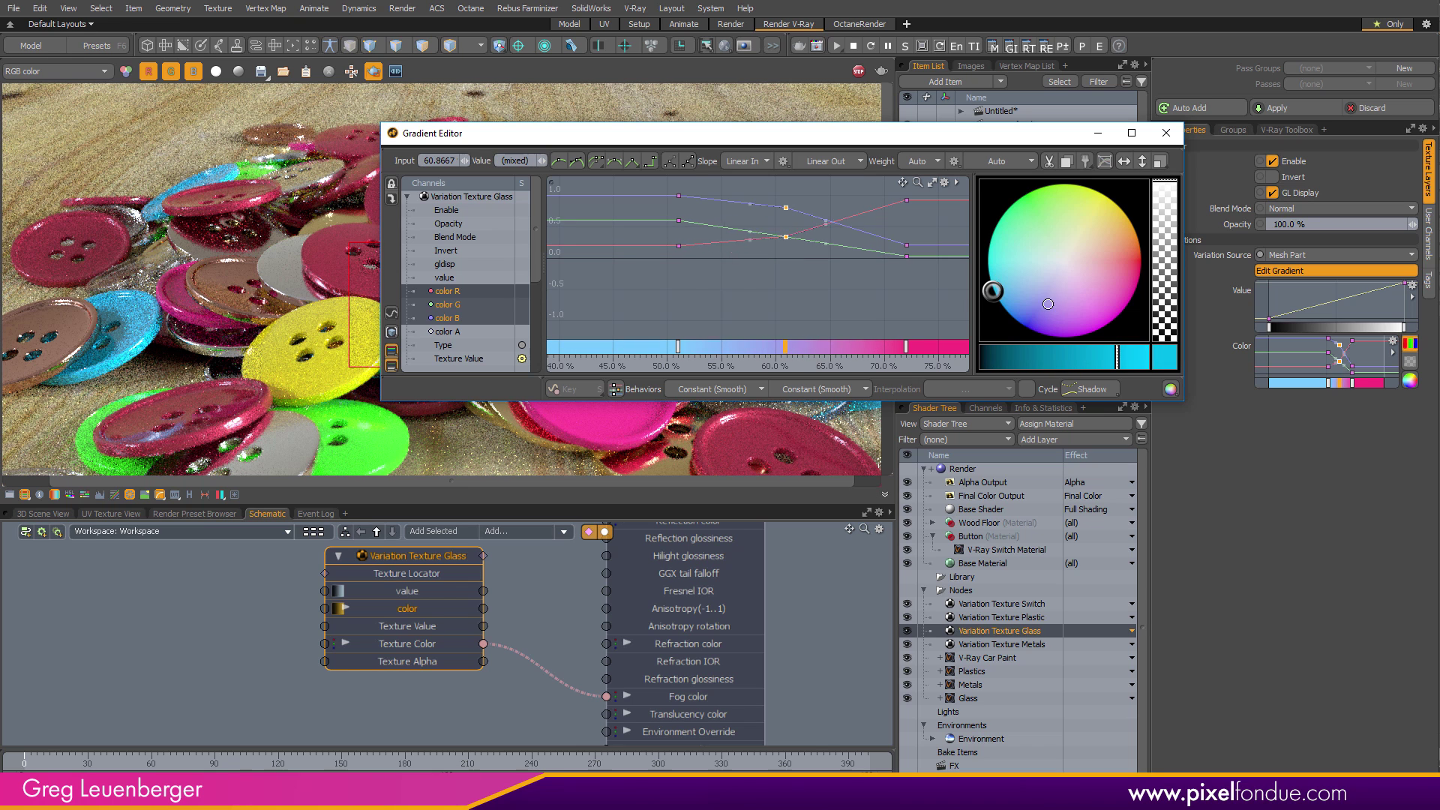
Recolor the glass gradient's three keys from magenta through purple to blue and turn off the render region
click(1064, 313)
drag(930, 343, 881, 343)
mouse_move(1065, 306)
mouse_down()
mouse_move(1023, 314)
mouse_move(1006, 293)
mouse_move(1063, 321)
mouse_move(1048, 326)
mouse_move(1098, 322)
mouse_move(1059, 322)
mouse_up()
click(678, 347)
click(785, 345)
click(1165, 132)
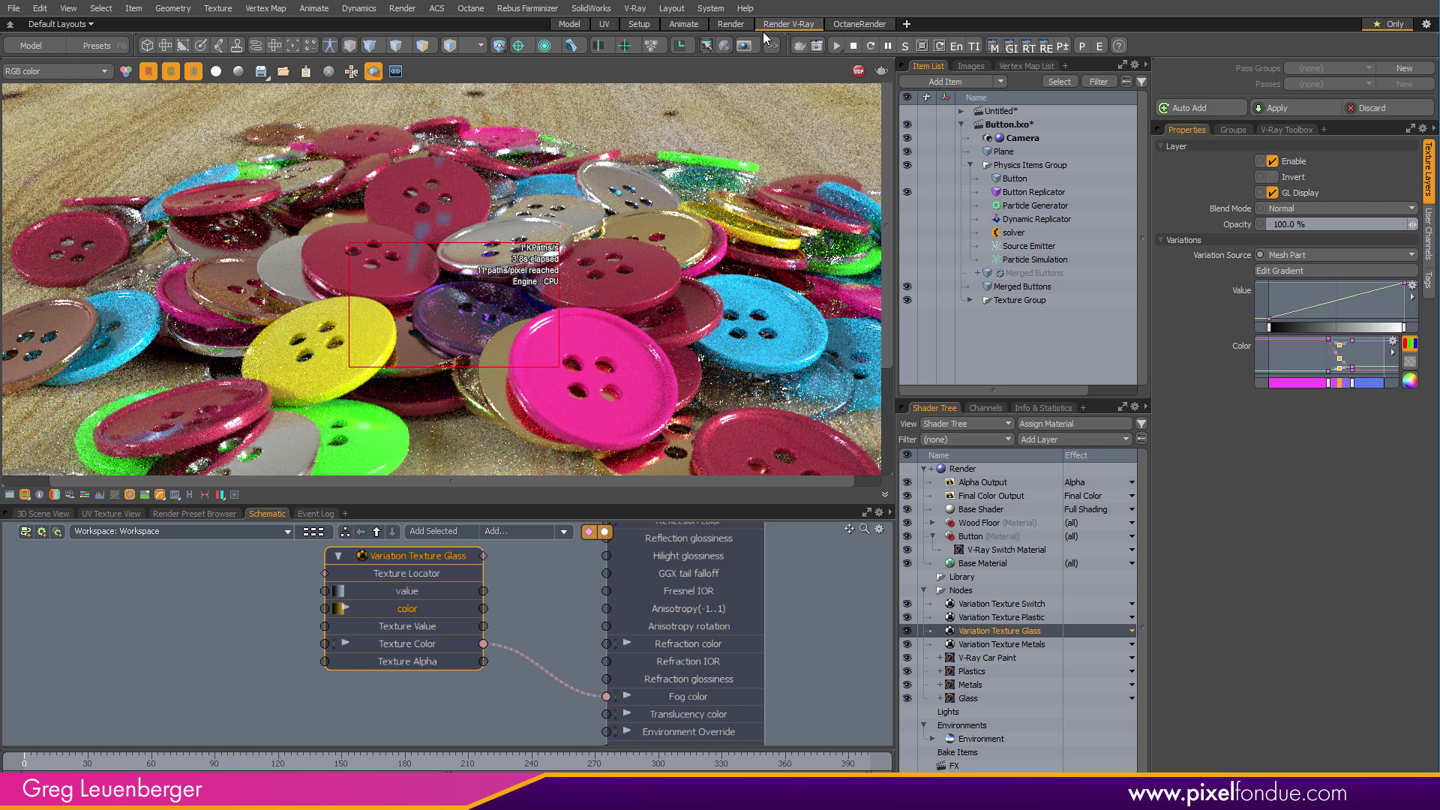
click(376, 72)
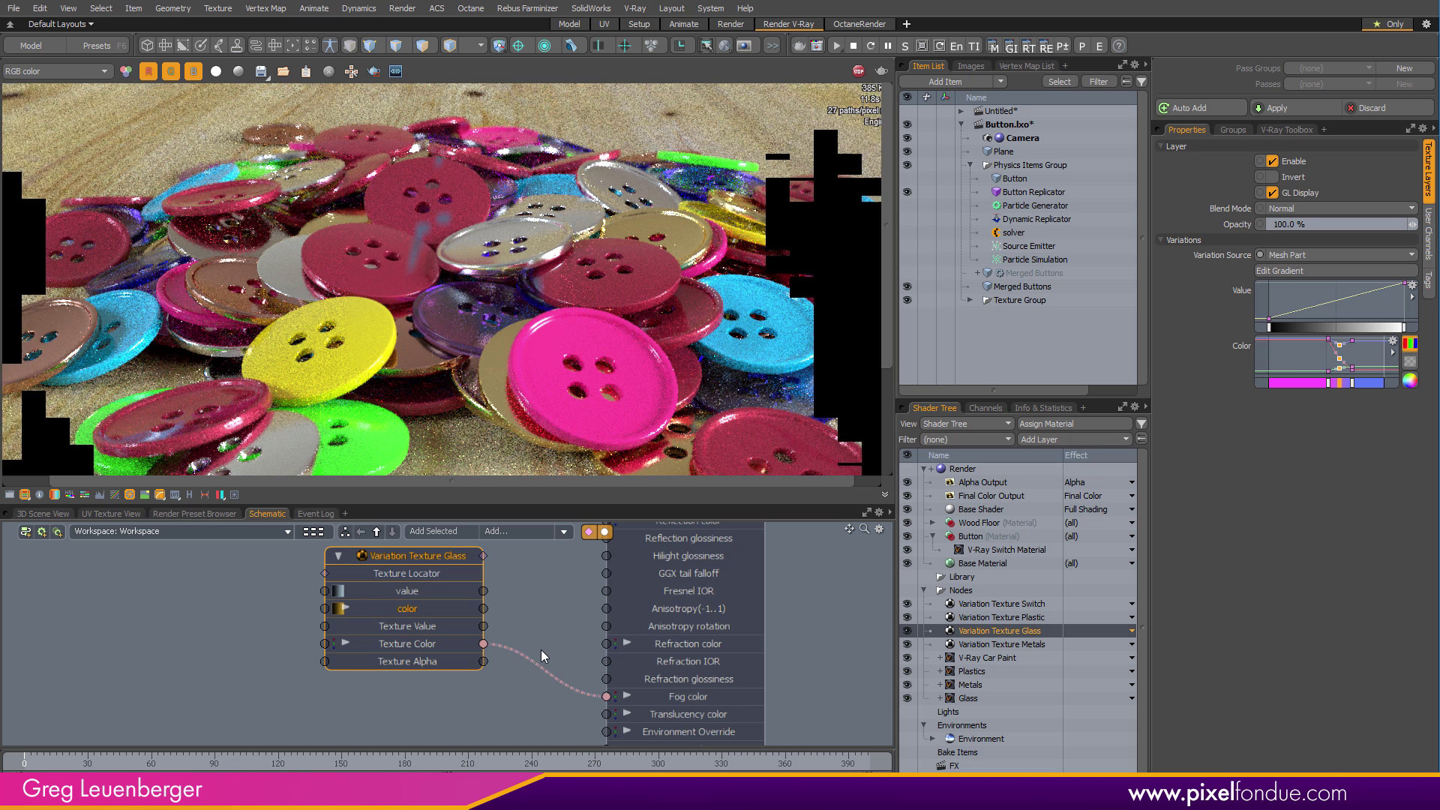
Collapse the Glass and Variation Texture Glass nodes and align the texture node with the Glass node on its input side
scroll(534, 671, down, 3)
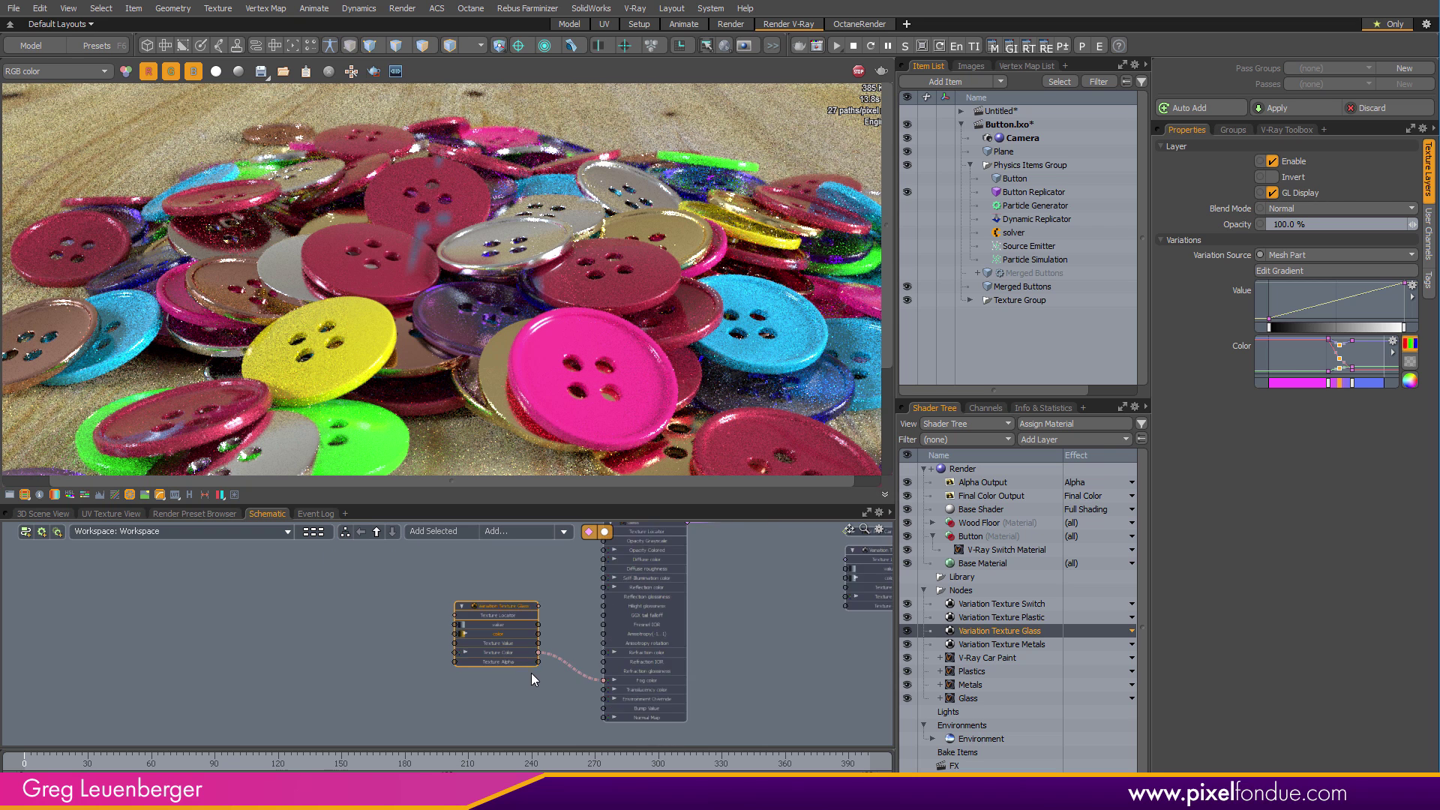
alt+drag(567, 619, 587, 703)
click(641, 604)
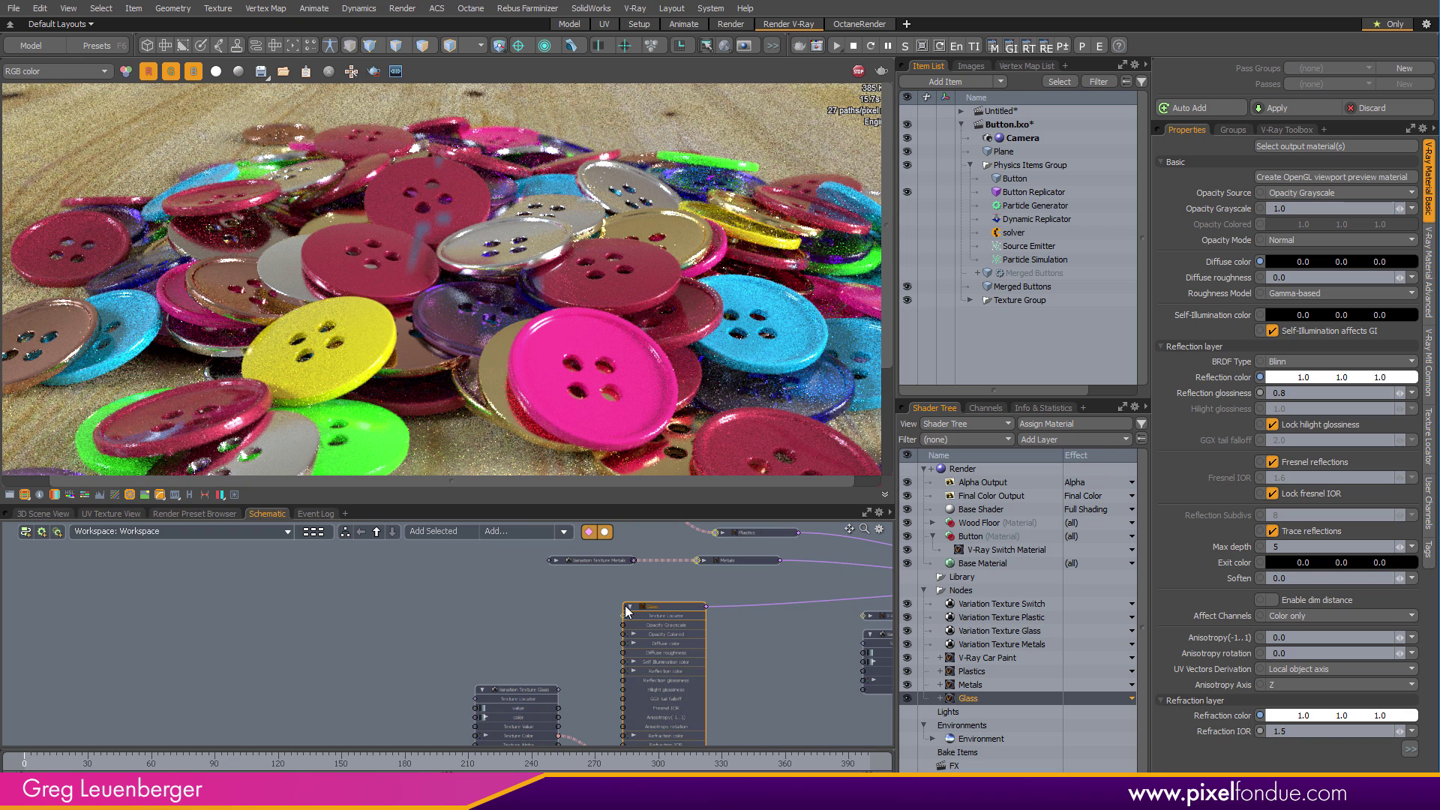
drag(568, 679, 595, 597)
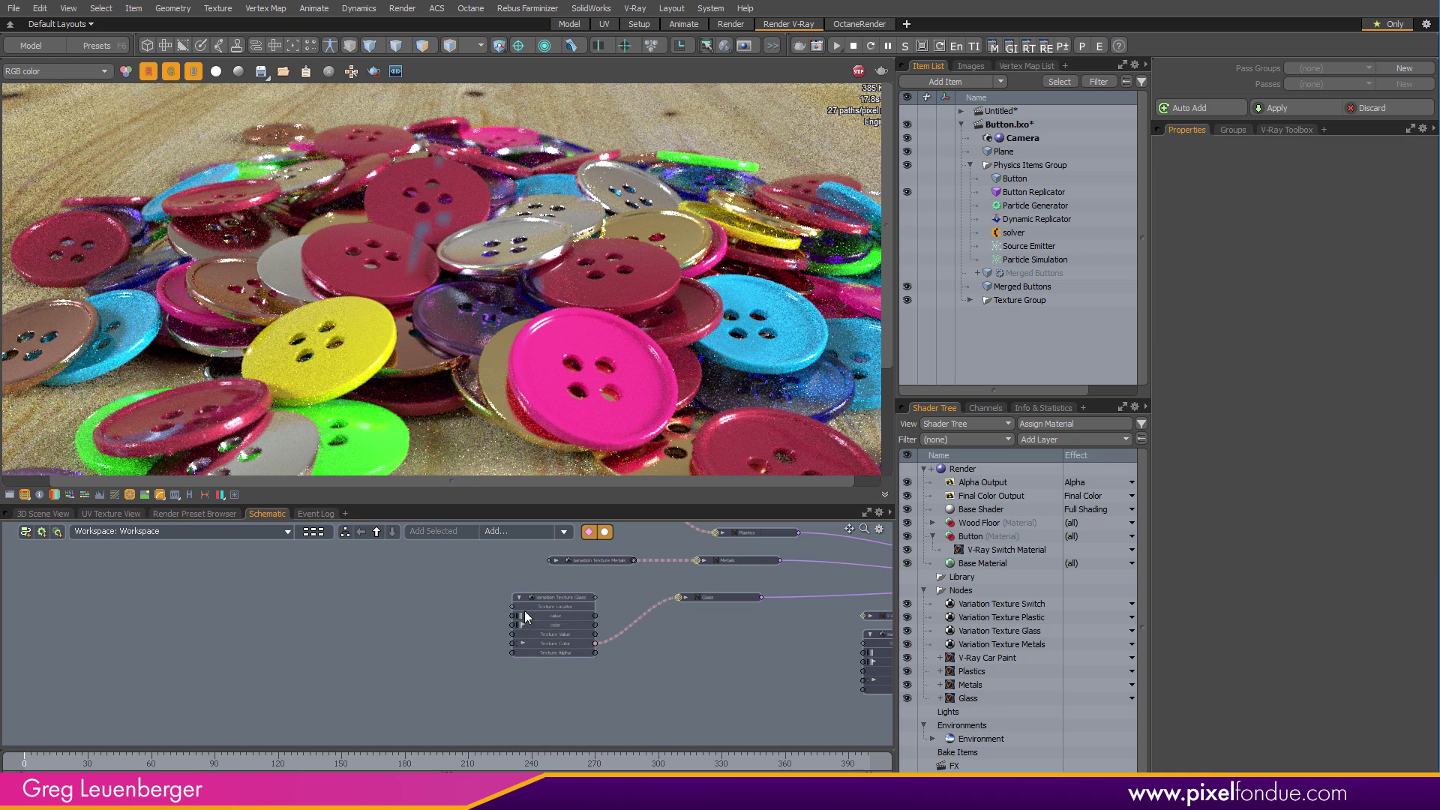
click(520, 598)
Expand the V-Ray Car Paint node in the schematic to expose its inputs
scroll(816, 642, down, 3)
mouse_move(816, 642)
alt+mouse_down()
mouse_move(624, 588)
mouse_move(158, 643)
alt+mouse_up()
scroll(722, 607, up, 6)
alt+drag(89, 643, 479, 621)
click(506, 622)
alt+drag(563, 666, 576, 592)
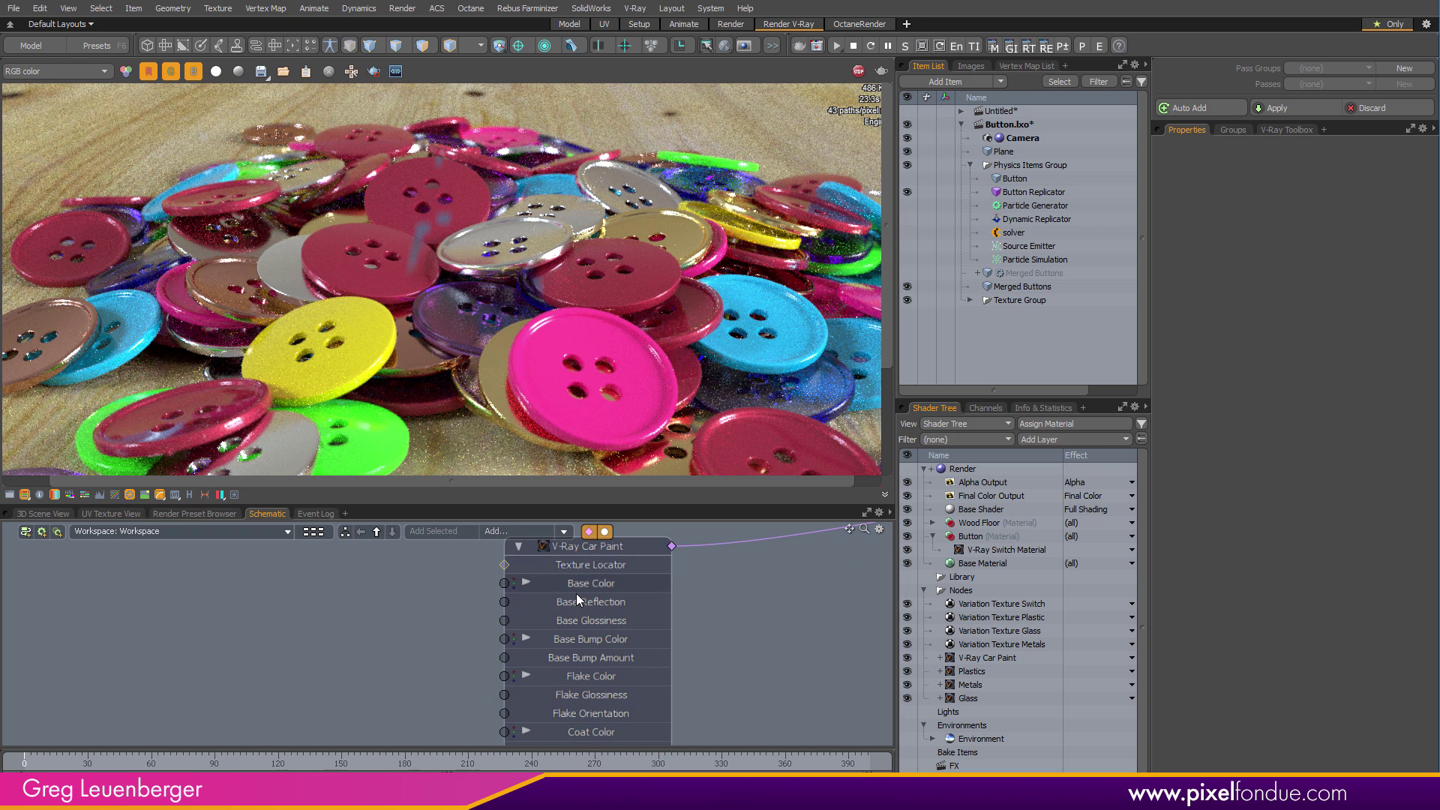
click(600, 560)
scroll(726, 672, down, 1)
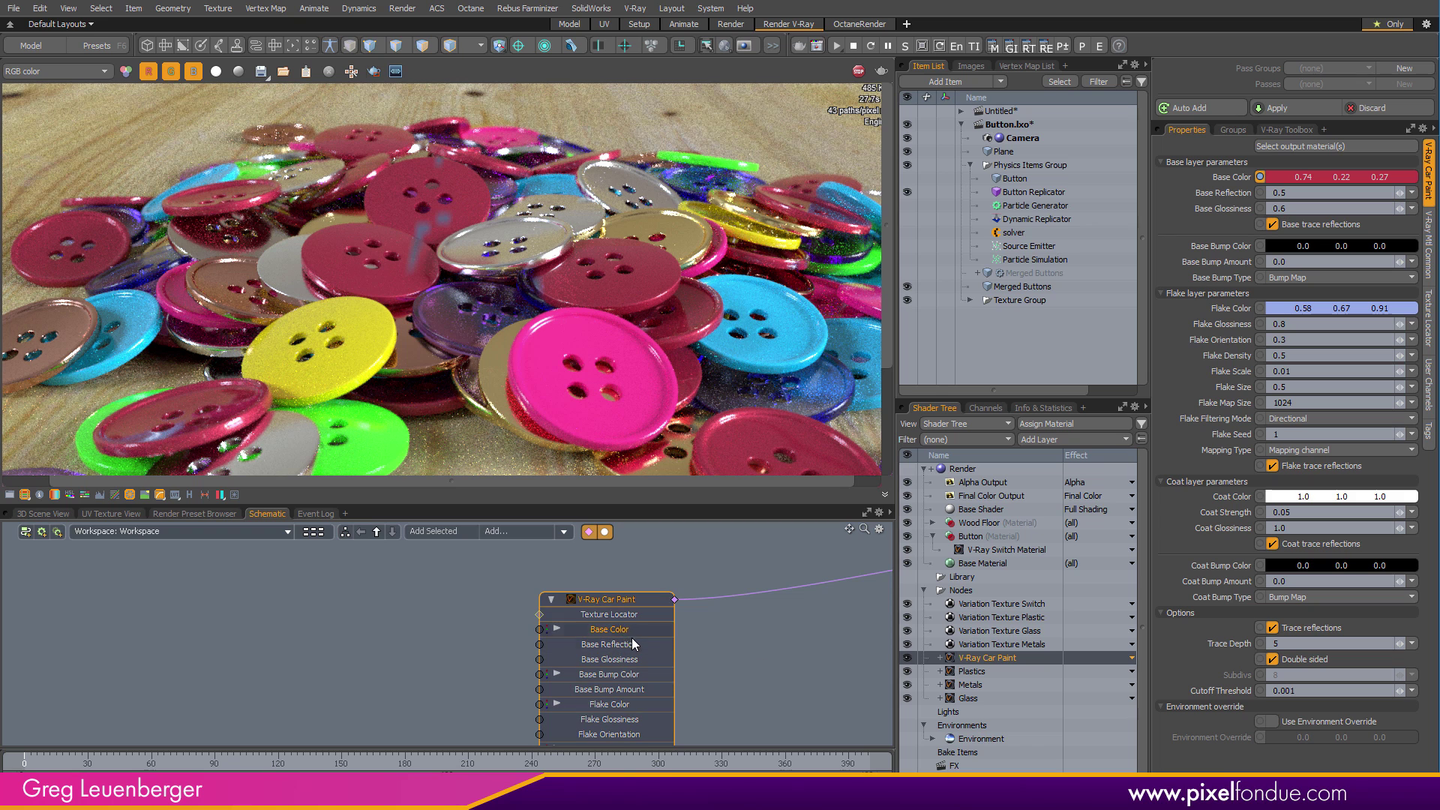
Duplicate Variation Texture Glass as Variation Texture Car Paint and place it on the input side of the V-Ray Car Paint node
click(1011, 630)
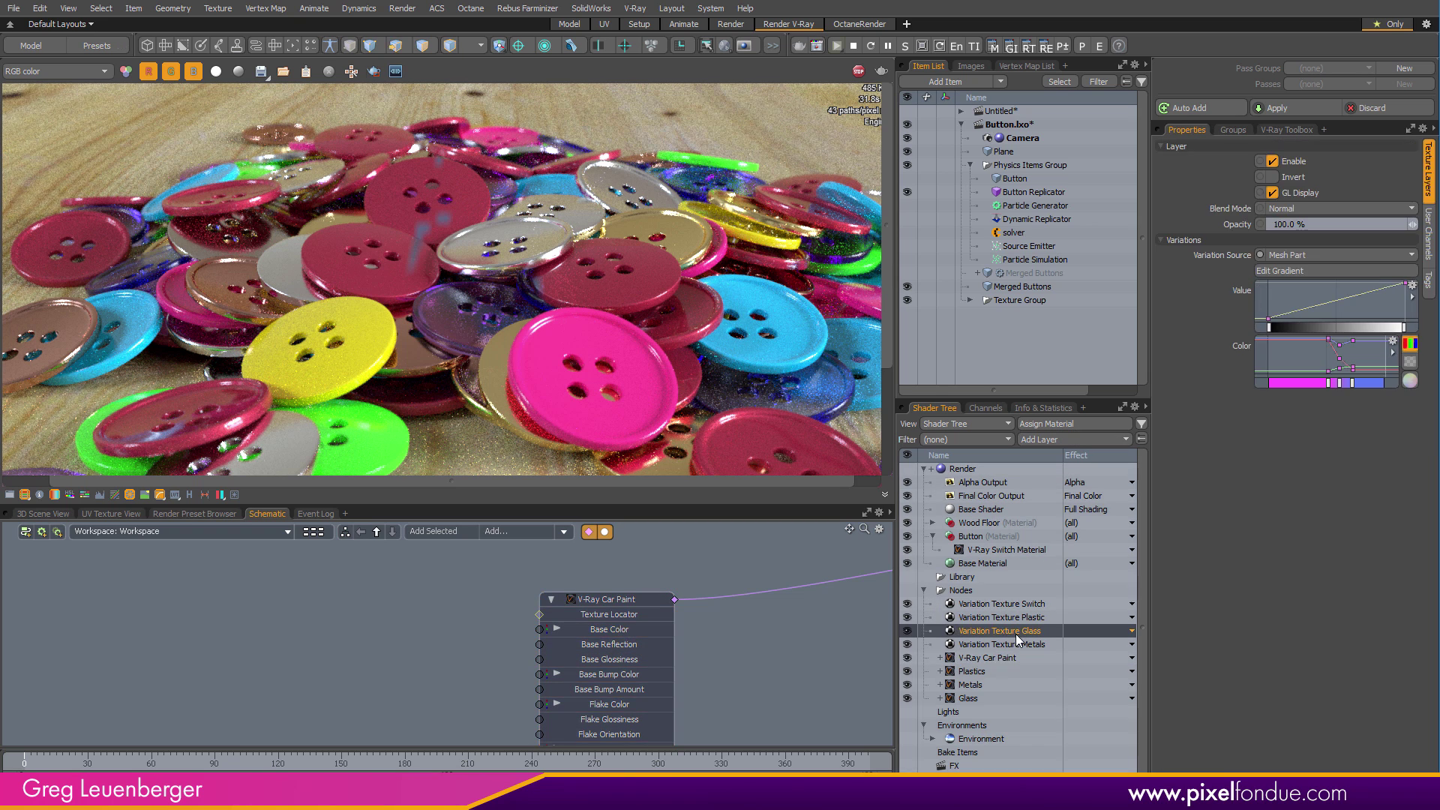
key(ctrl+d)
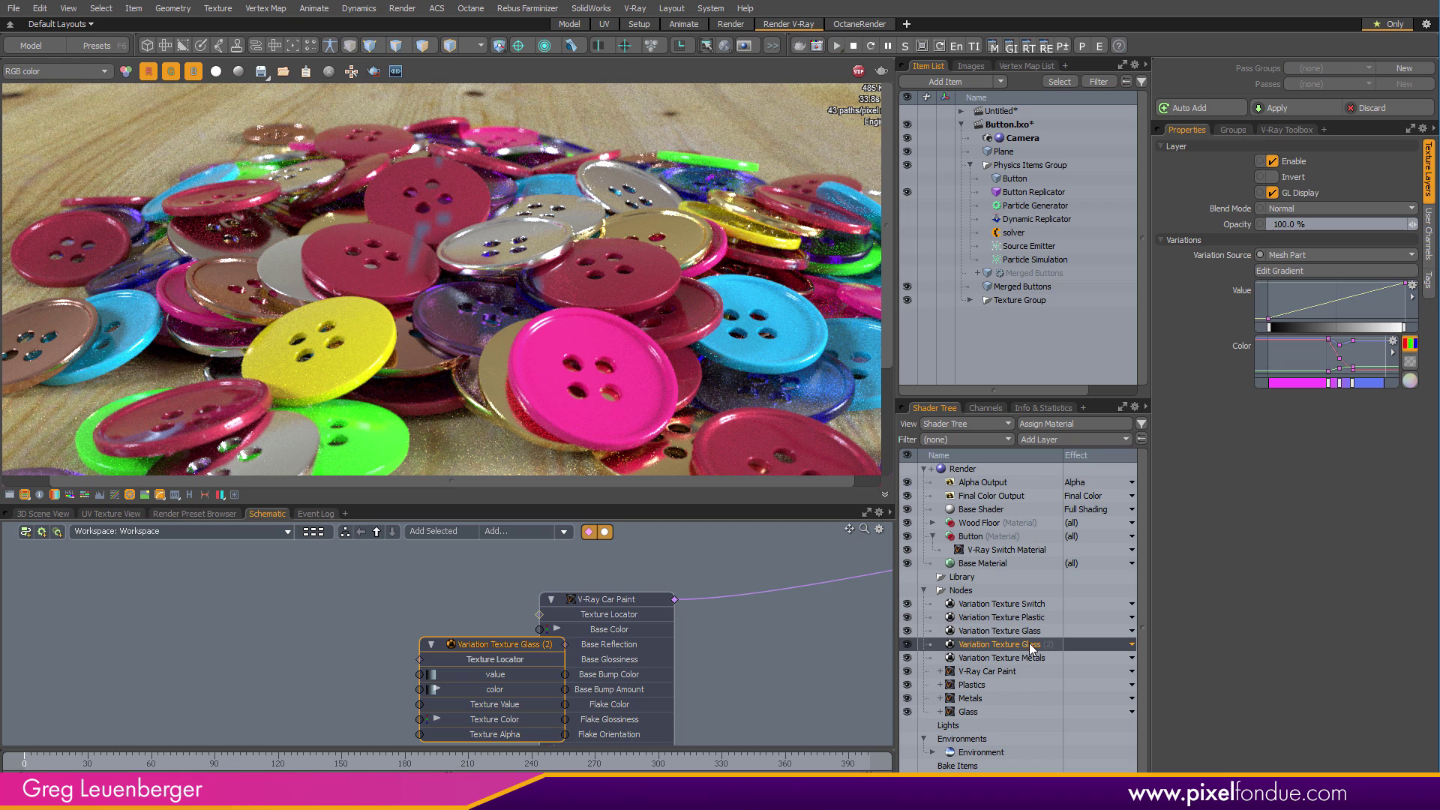
double_click(1035, 646)
drag(1037, 646, 1003, 645)
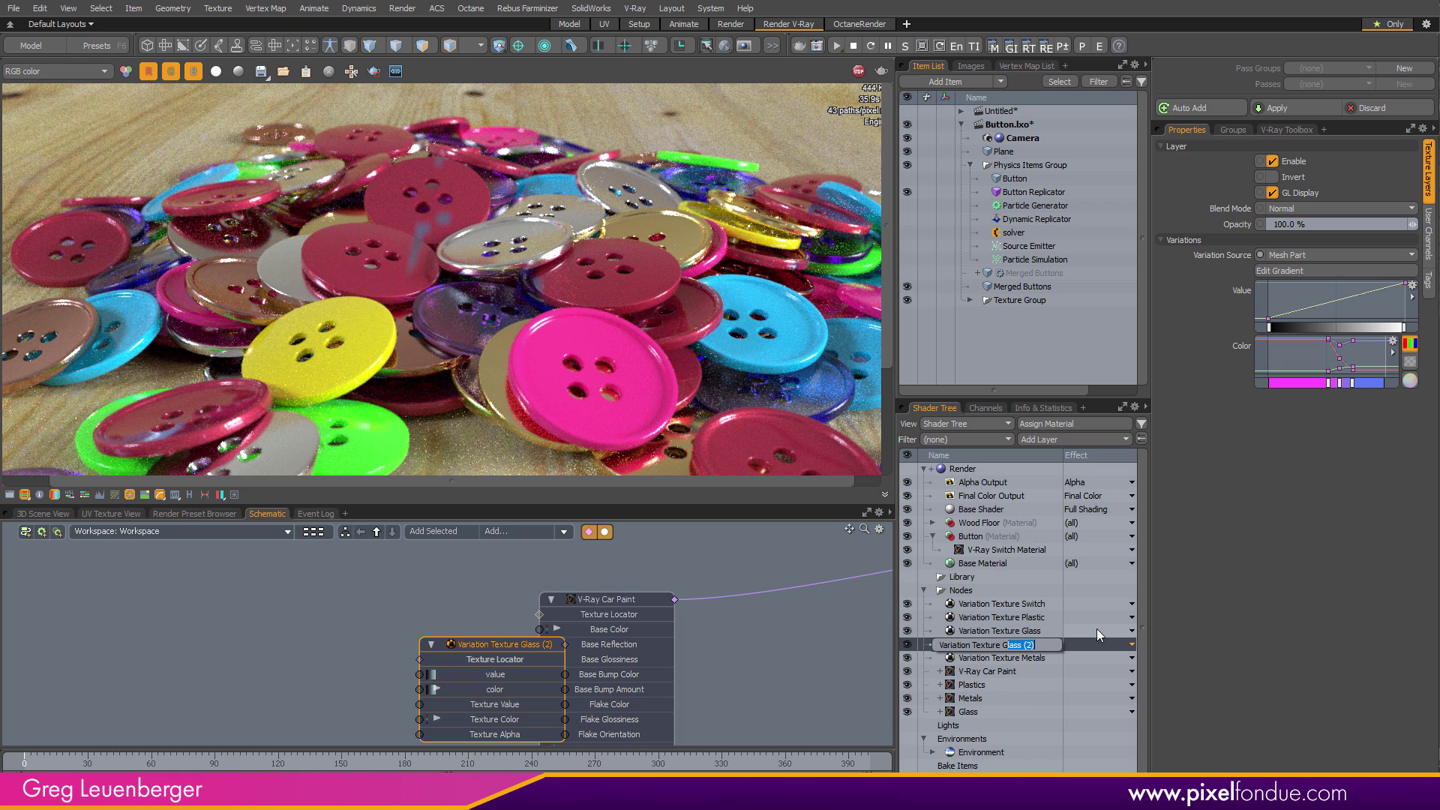
text(Car Paint)
key(Return)
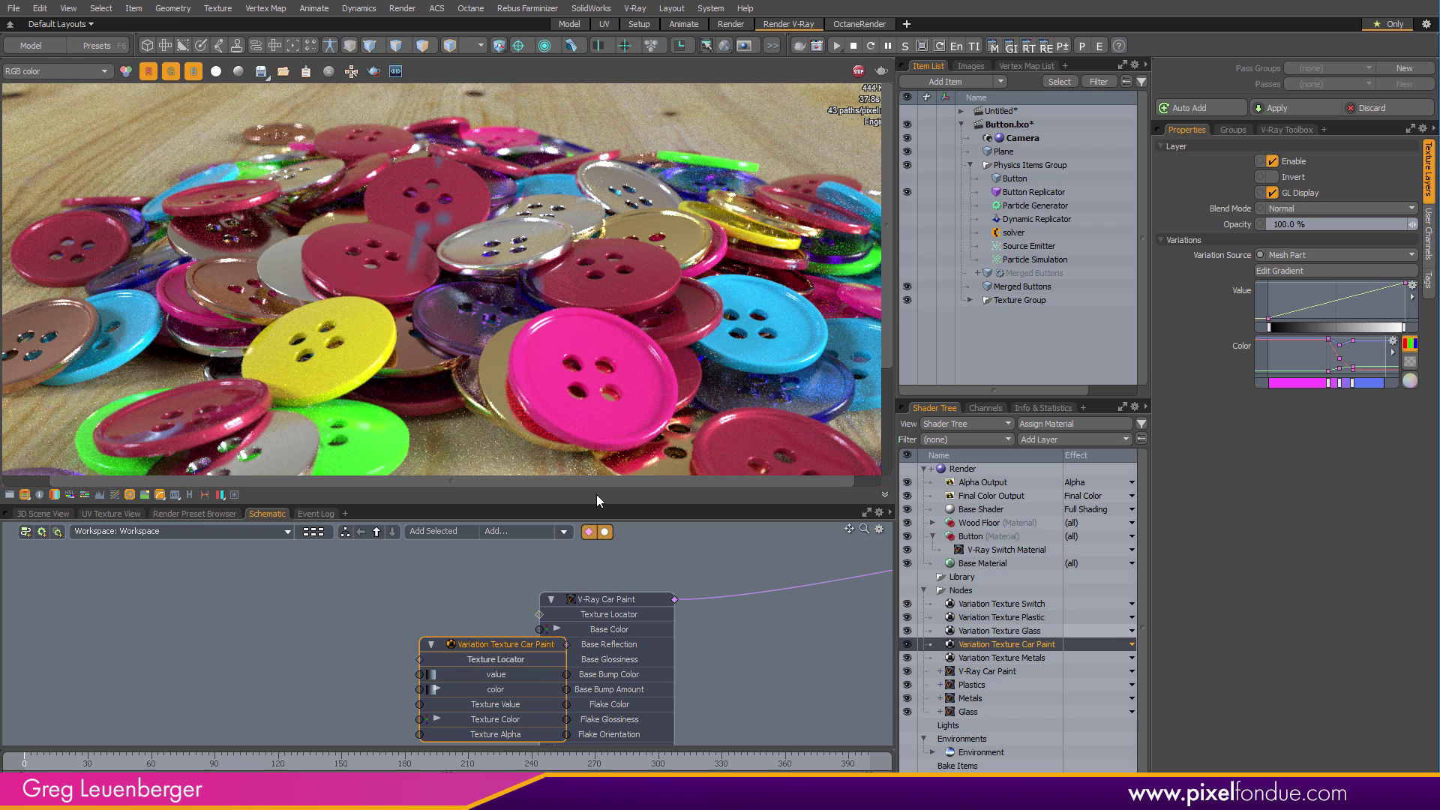
drag(516, 647, 305, 617)
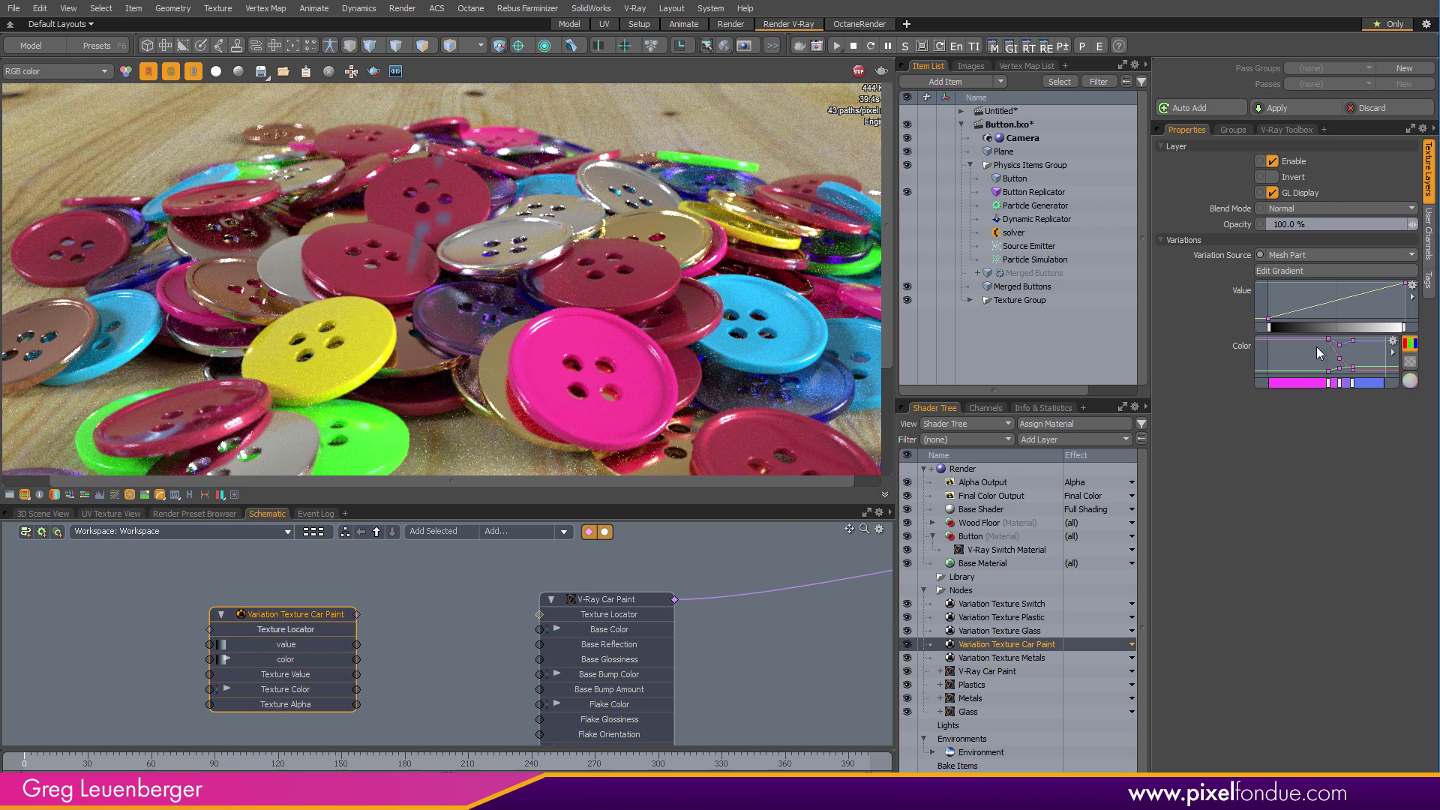
Shift the car paint texture's gradient color keys to about 78% to 99% and delete the middle purple key
click(1294, 270)
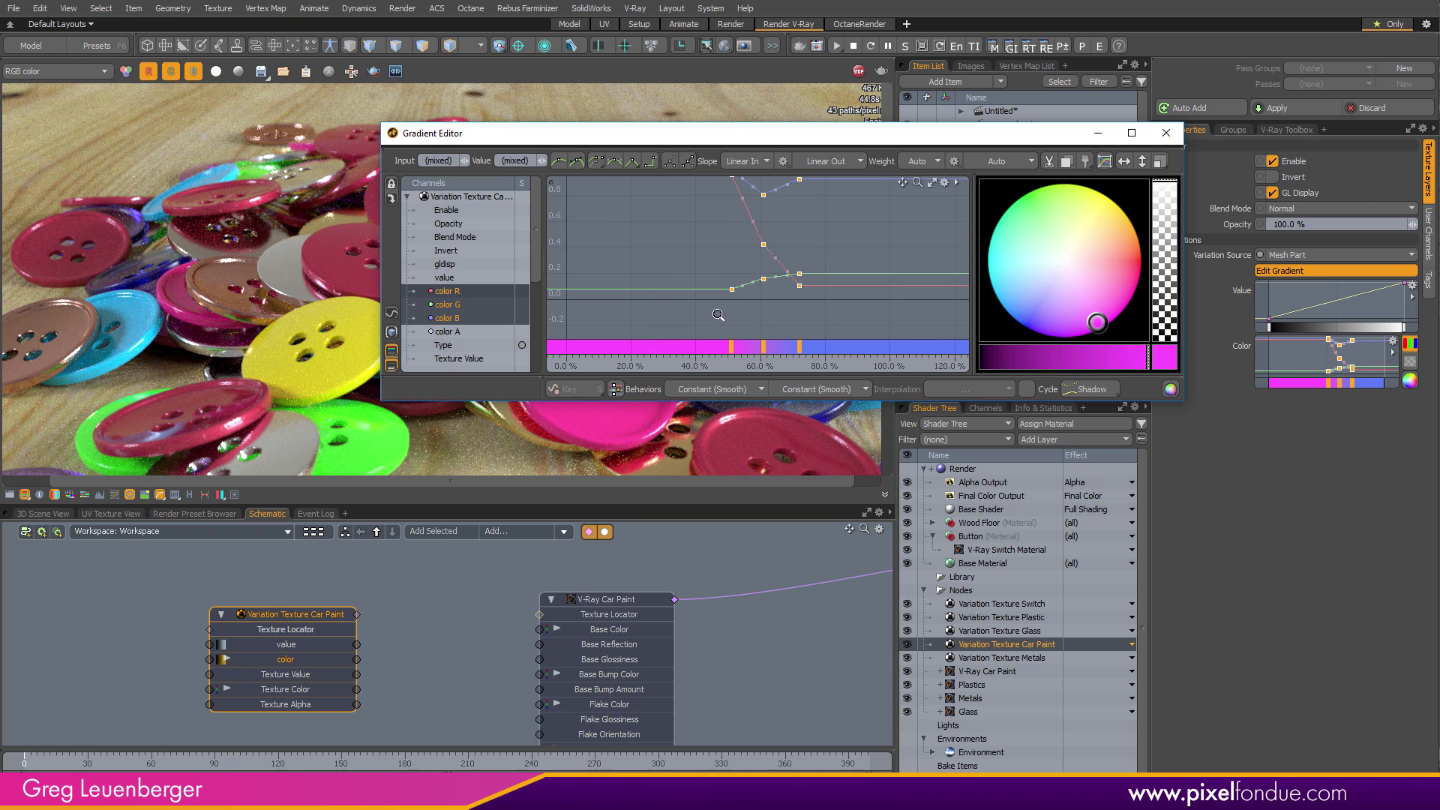
scroll(740, 324, down, 3)
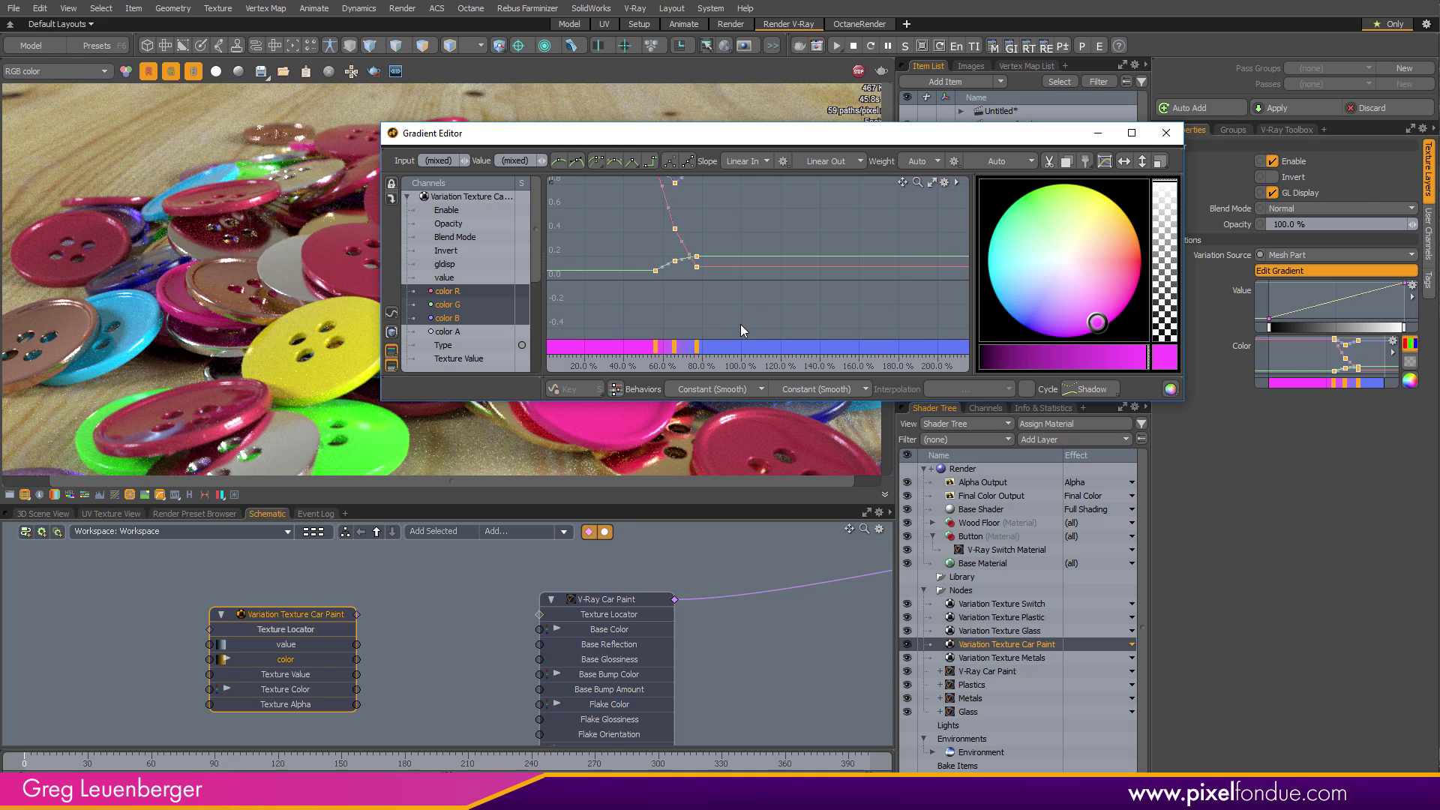
drag(741, 324, 781, 330)
ctrl+alt+drag(693, 330, 801, 324)
click(664, 346)
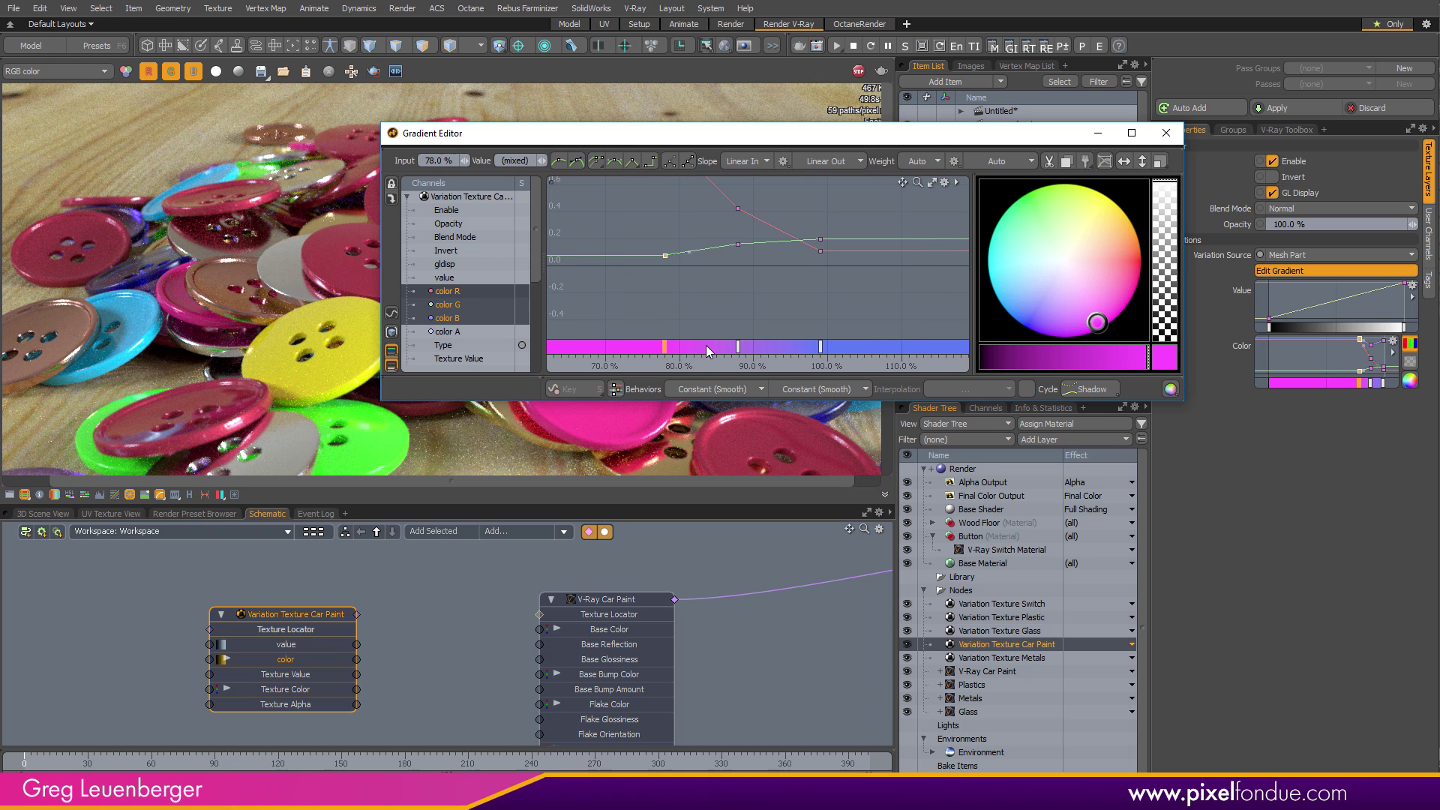
click(738, 346)
key(Delete)
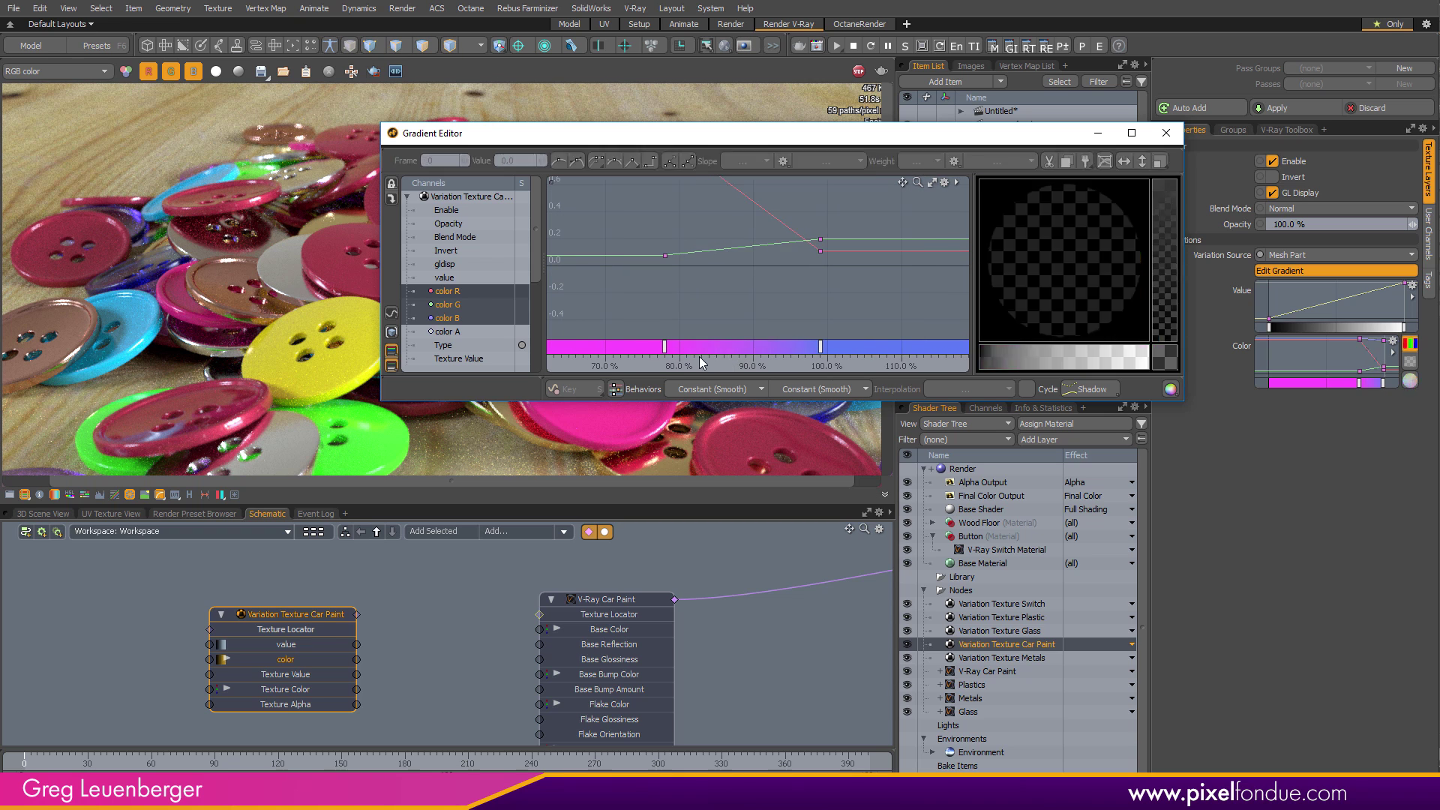
Recolor the car paint gradient's first key orange and its last key crimson, and close the gradient editor
click(664, 347)
drag(1111, 237, 1140, 270)
click(820, 346)
drag(1120, 366, 1085, 360)
click(1166, 133)
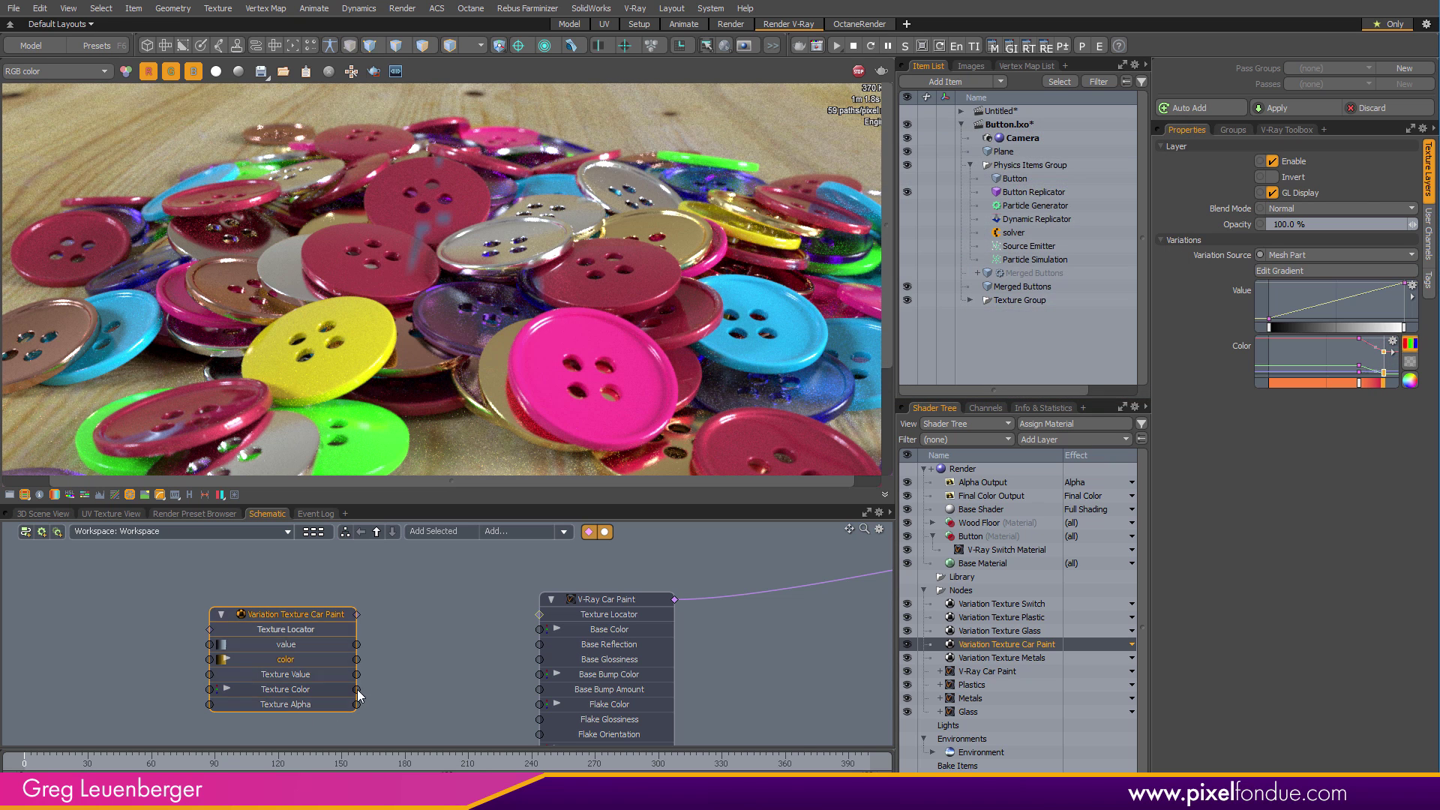
Connect Variation Texture Car Paint's Texture Color output to V-Ray Car Paint's Base Color input and raise the texture node until the link is level
drag(356, 689, 539, 629)
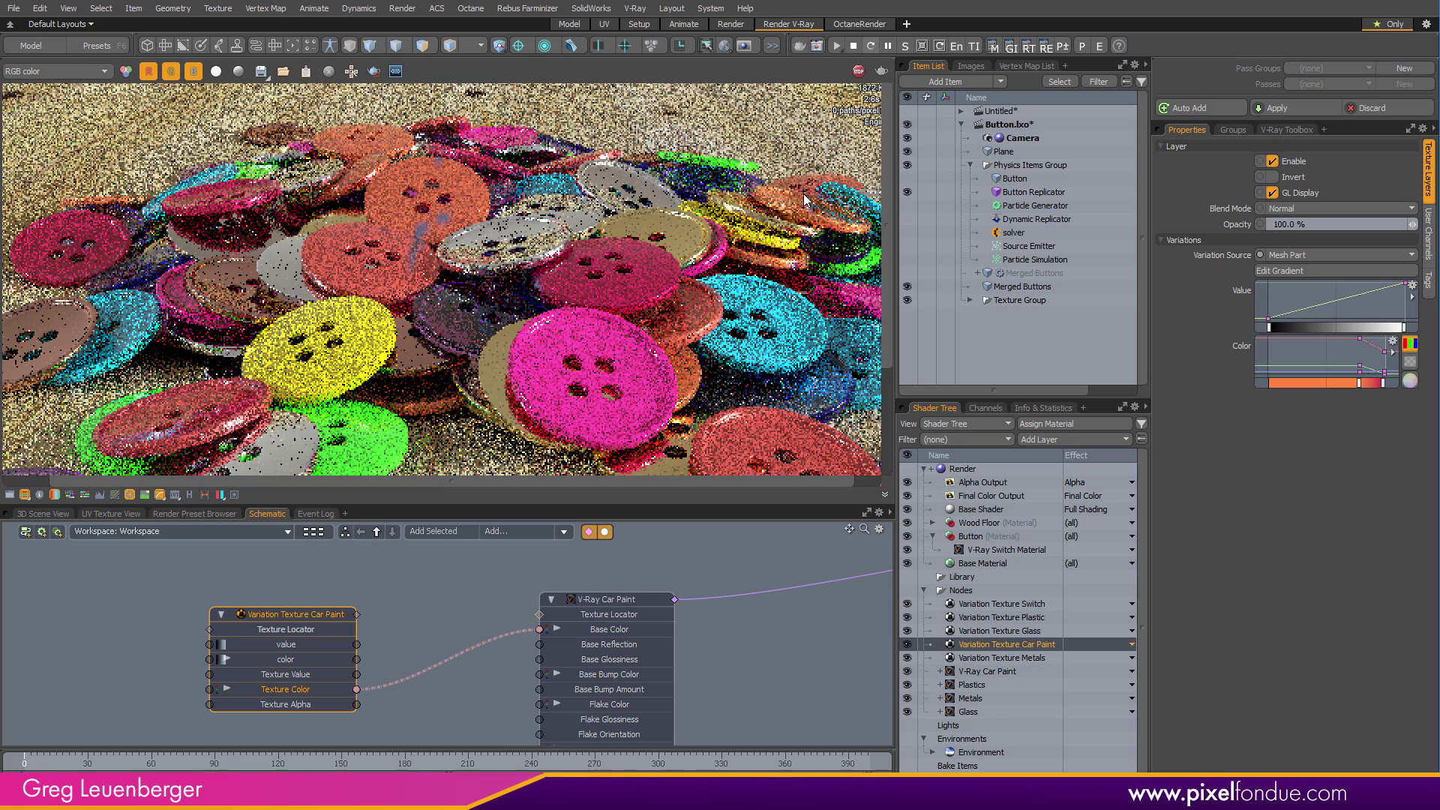
mouse_move(315, 612)
mouse_down()
mouse_move(276, 576)
mouse_move(295, 554)
mouse_up()
click(795, 635)
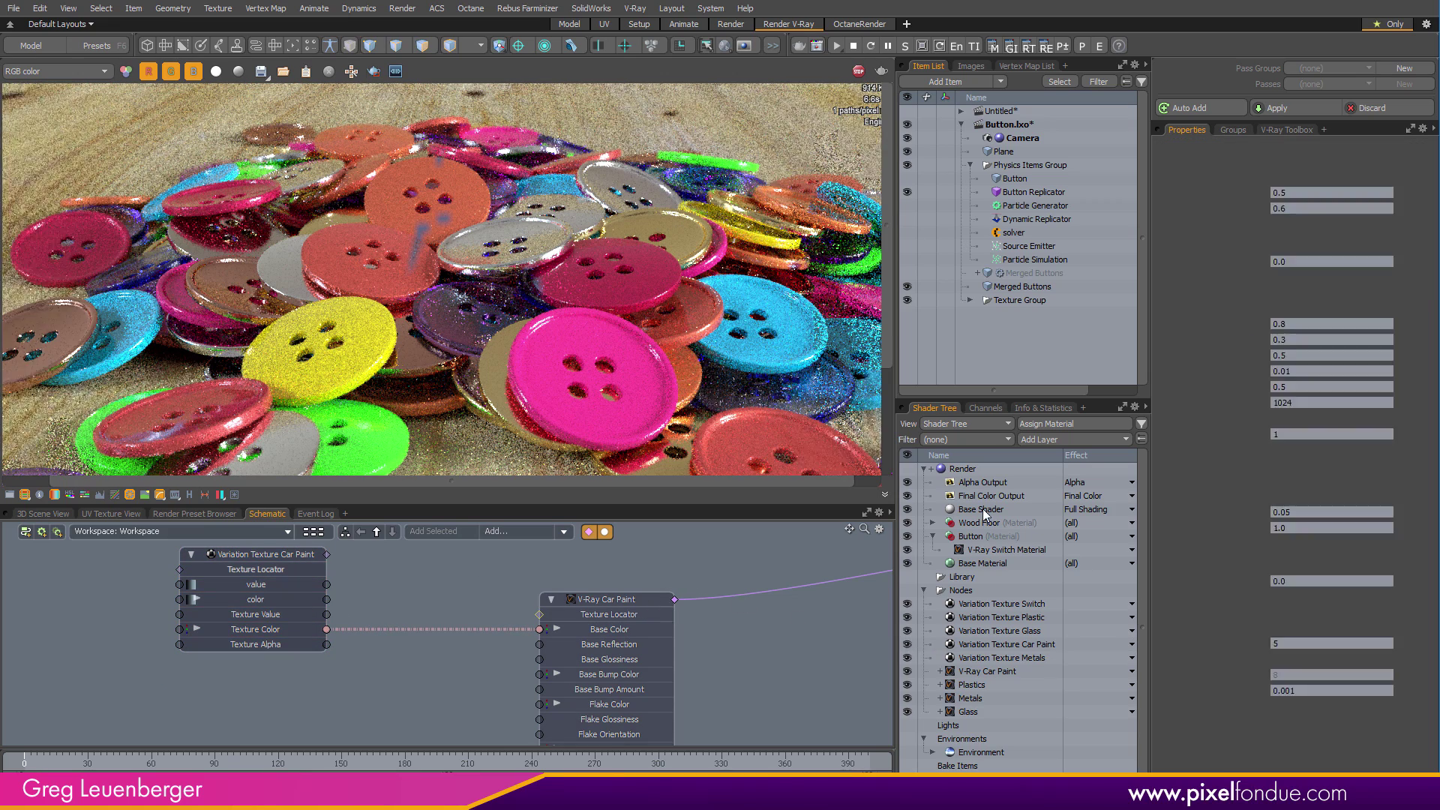
Set the V-Ray Car Paint's Flake Color to a pale gold of 0.98, 0.9, 0.67
click(1286, 310)
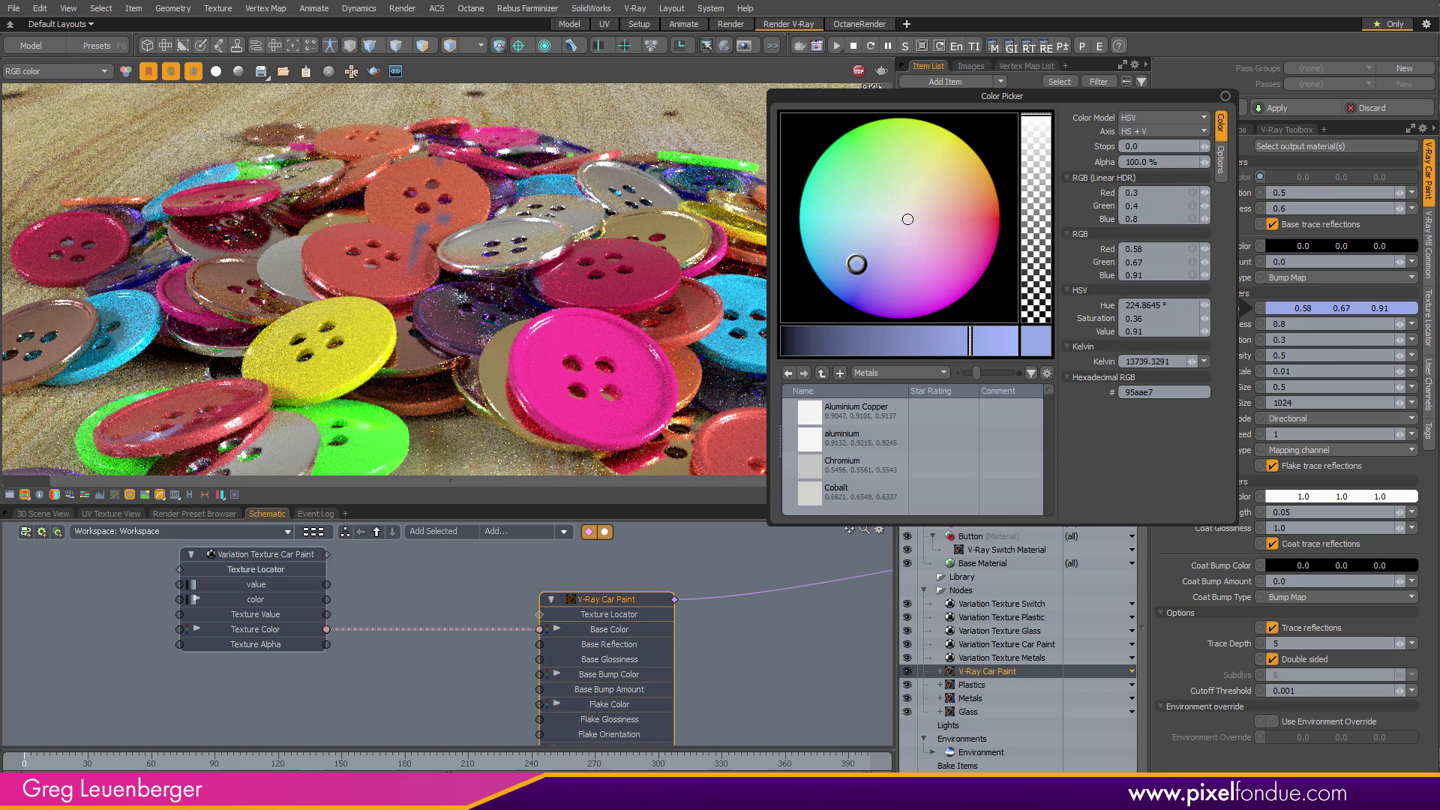
drag(915, 215, 942, 179)
drag(998, 341, 1009, 342)
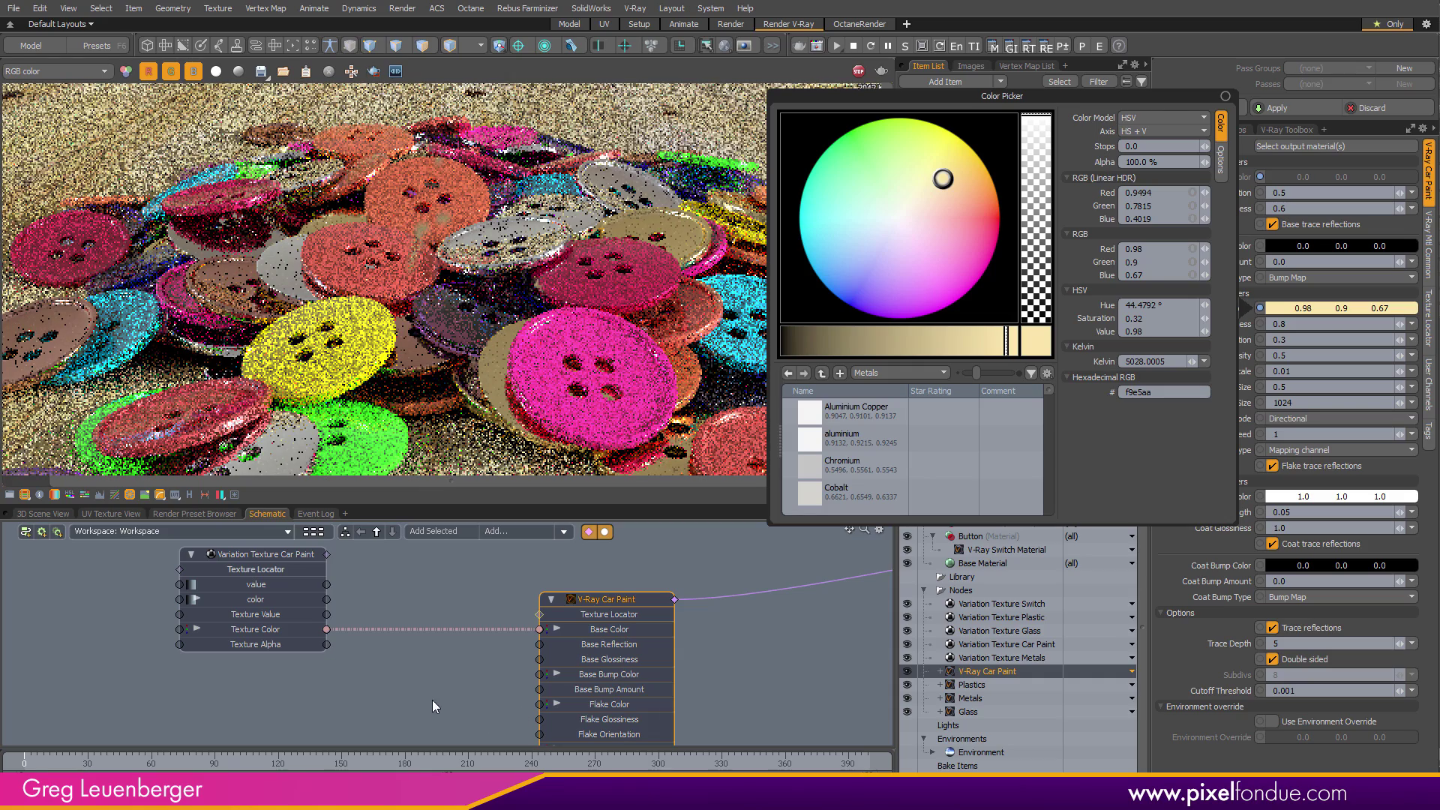
click(413, 673)
Turn on the render region and redraw it over the orange and silver buttons in the upper middle of the pile
ctrl+alt+drag(587, 640, 677, 640)
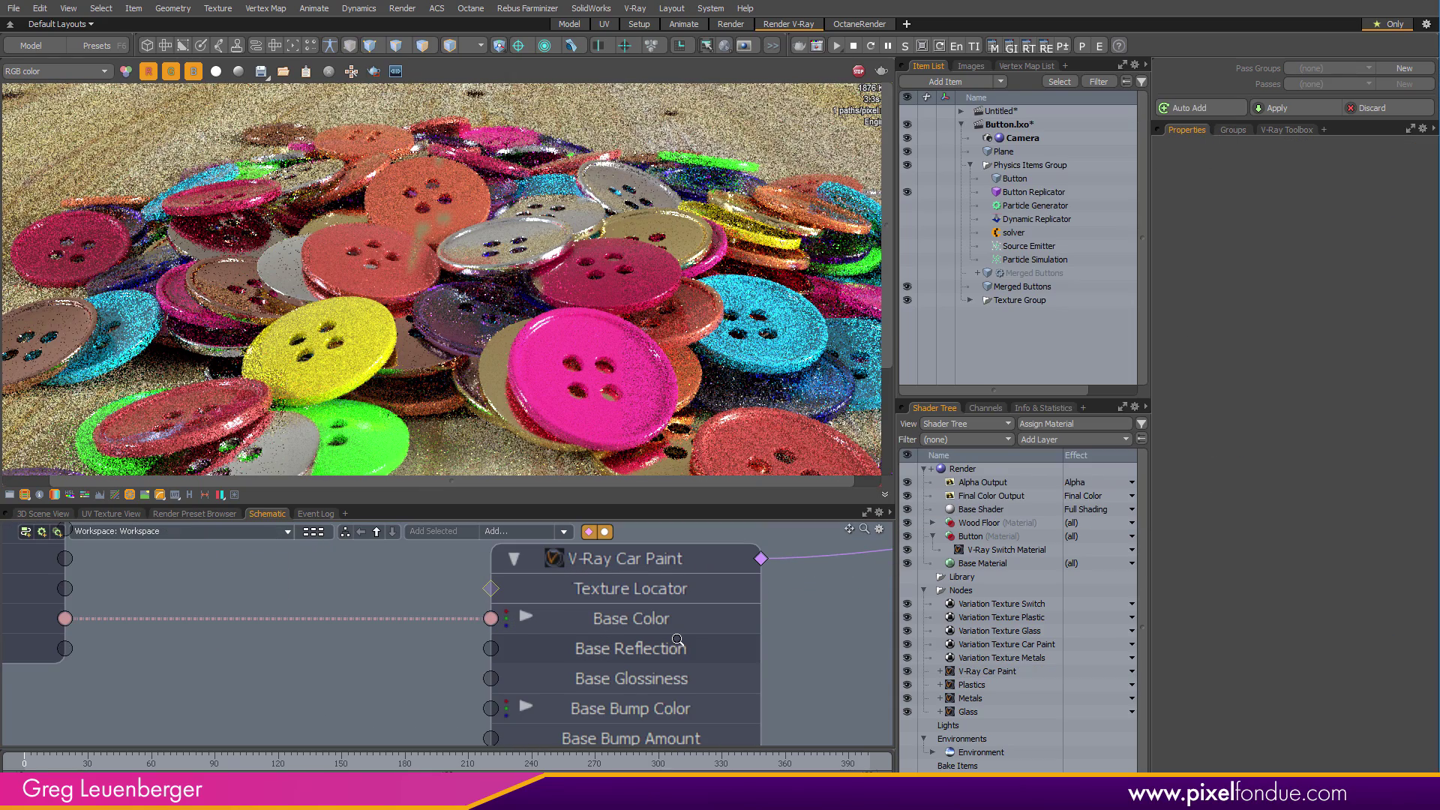
scroll(677, 639, down, 4)
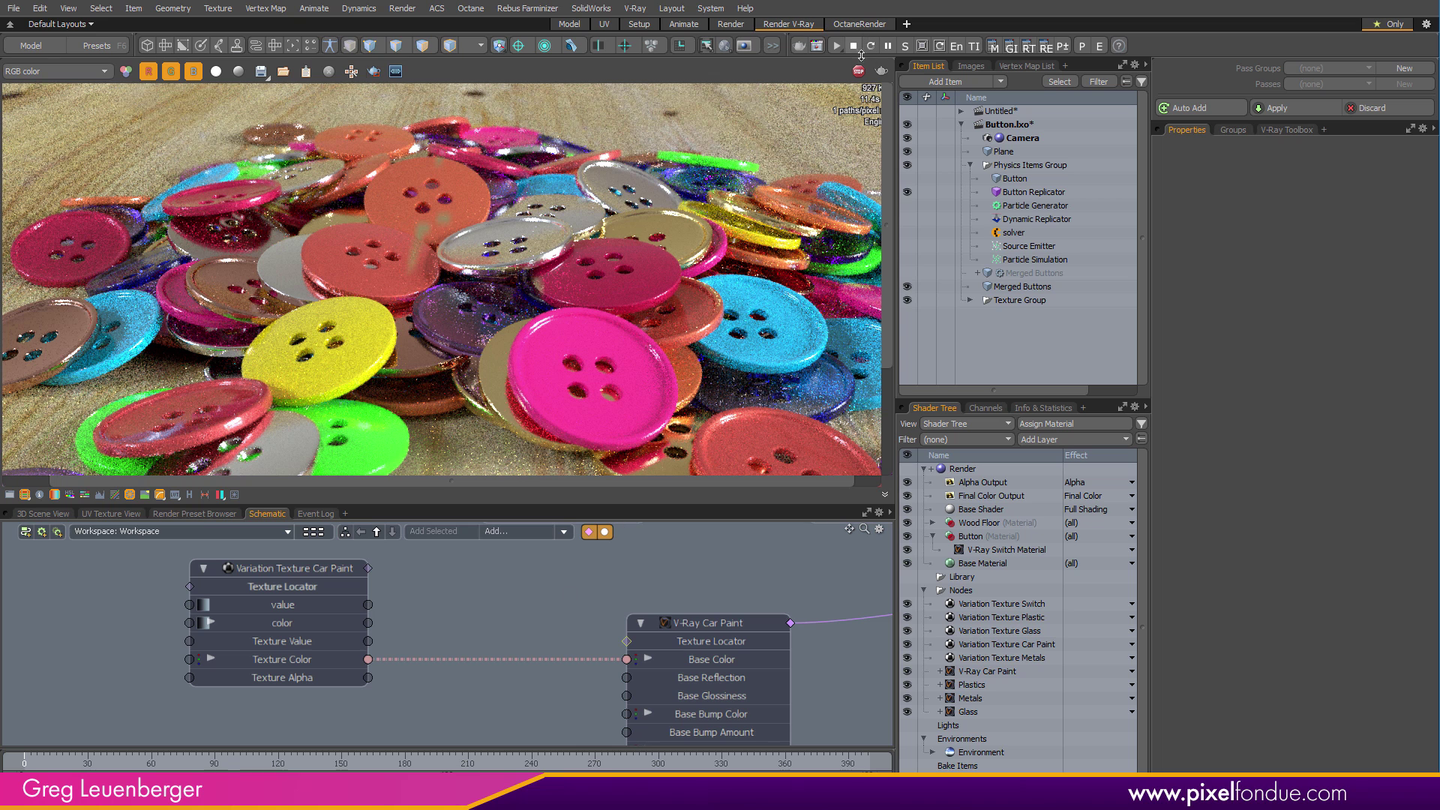
click(374, 71)
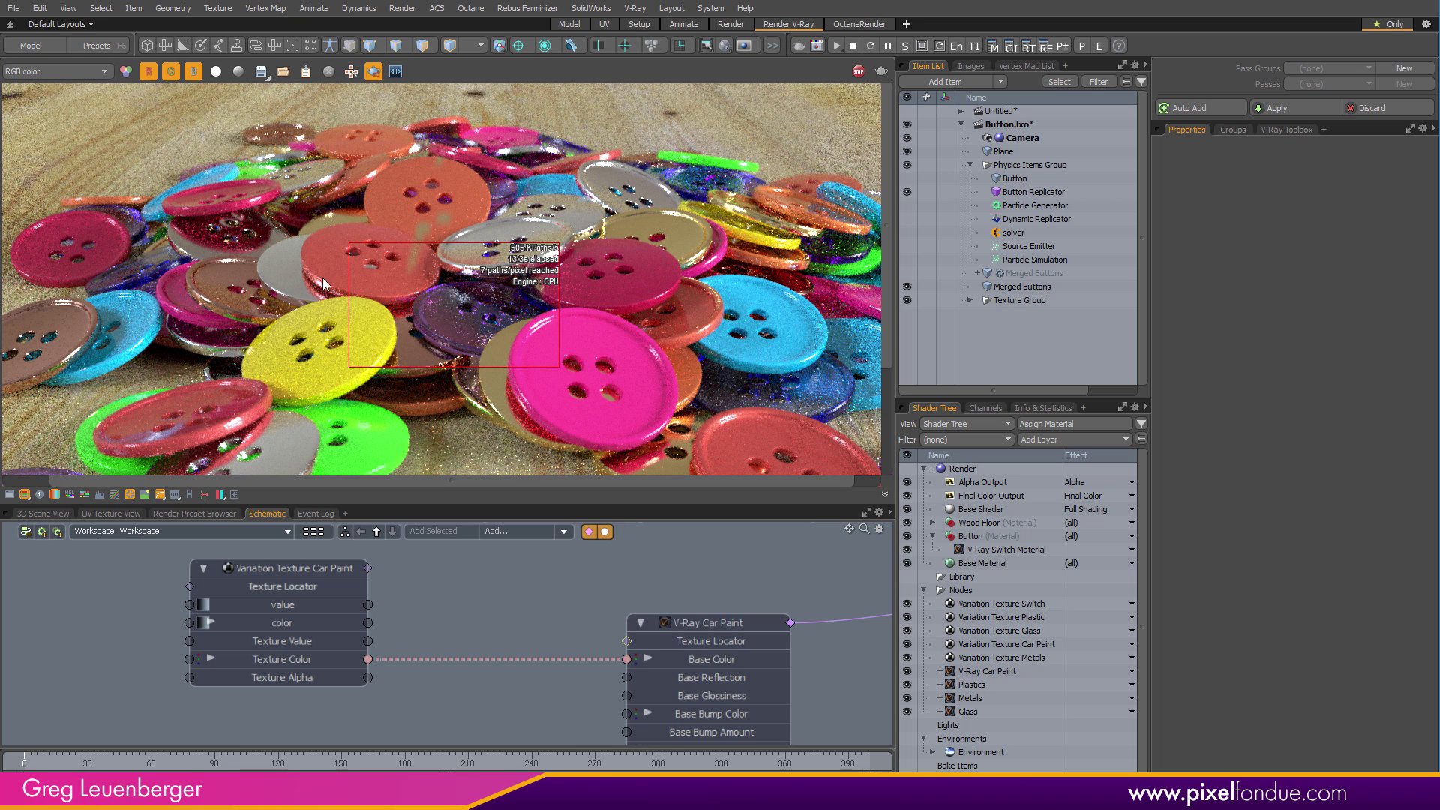
drag(267, 136, 584, 305)
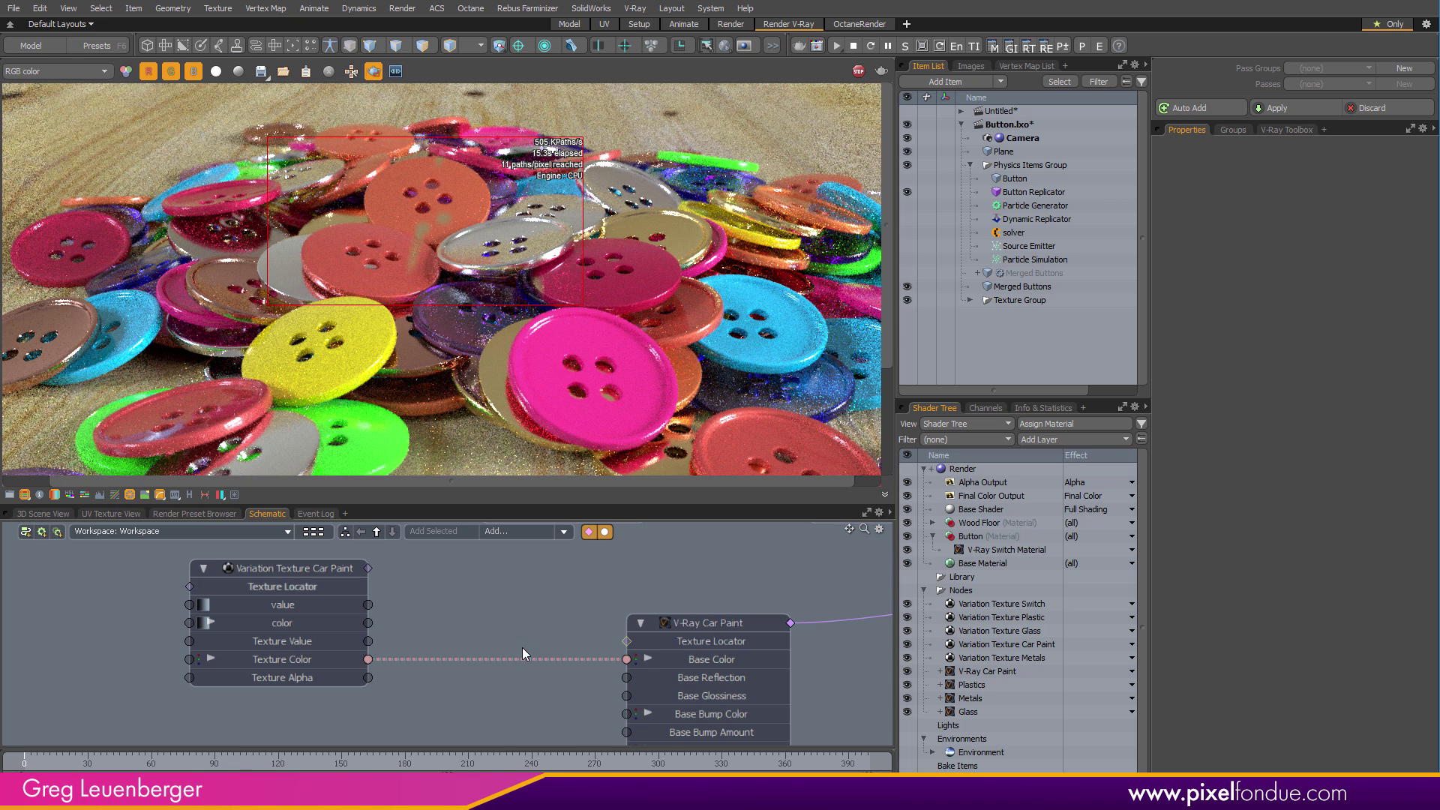
Set the V-Ray Car Paint texture locator's Size X, Y and Z to 10 mm
alt+drag(567, 632, 405, 613)
click(530, 614)
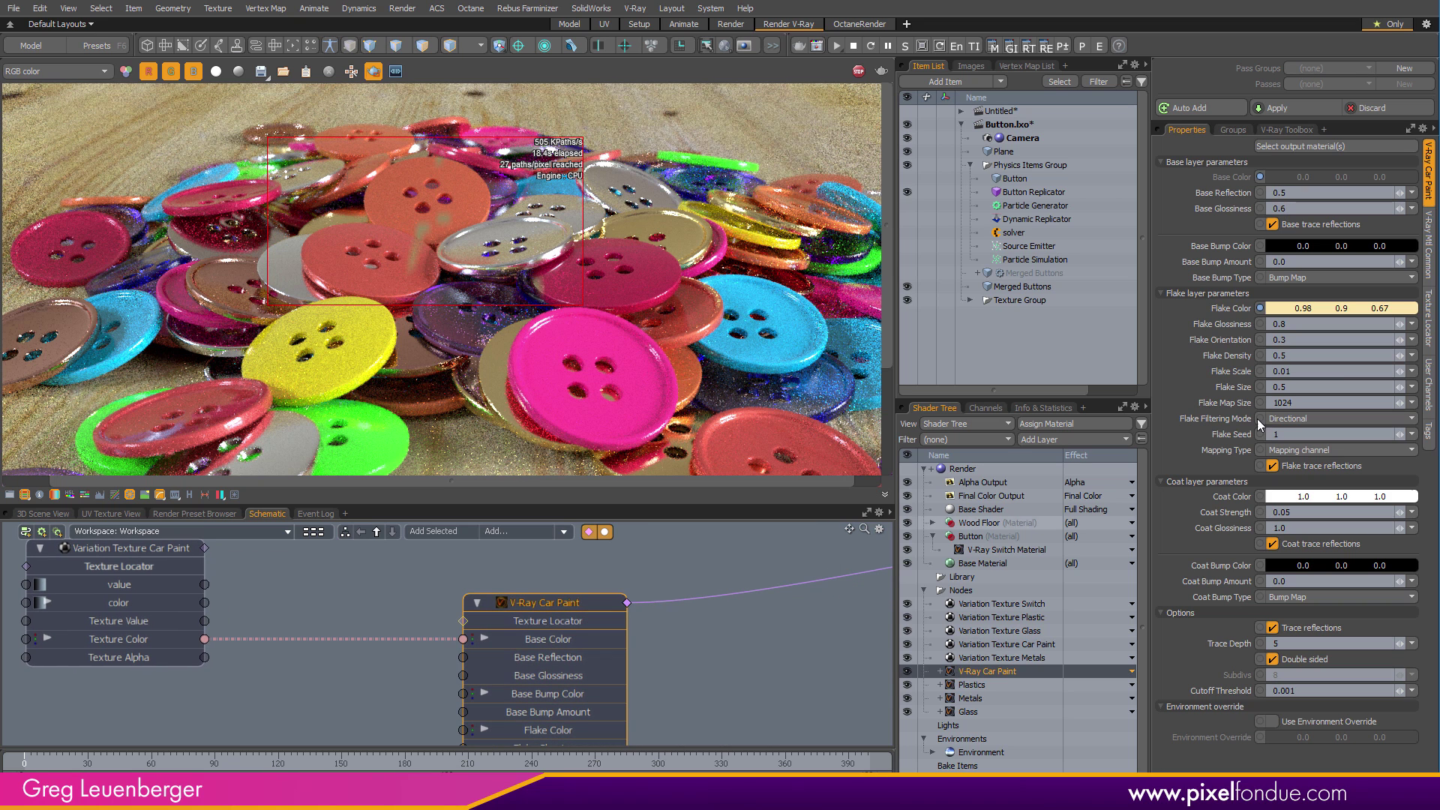
click(1429, 261)
click(1430, 308)
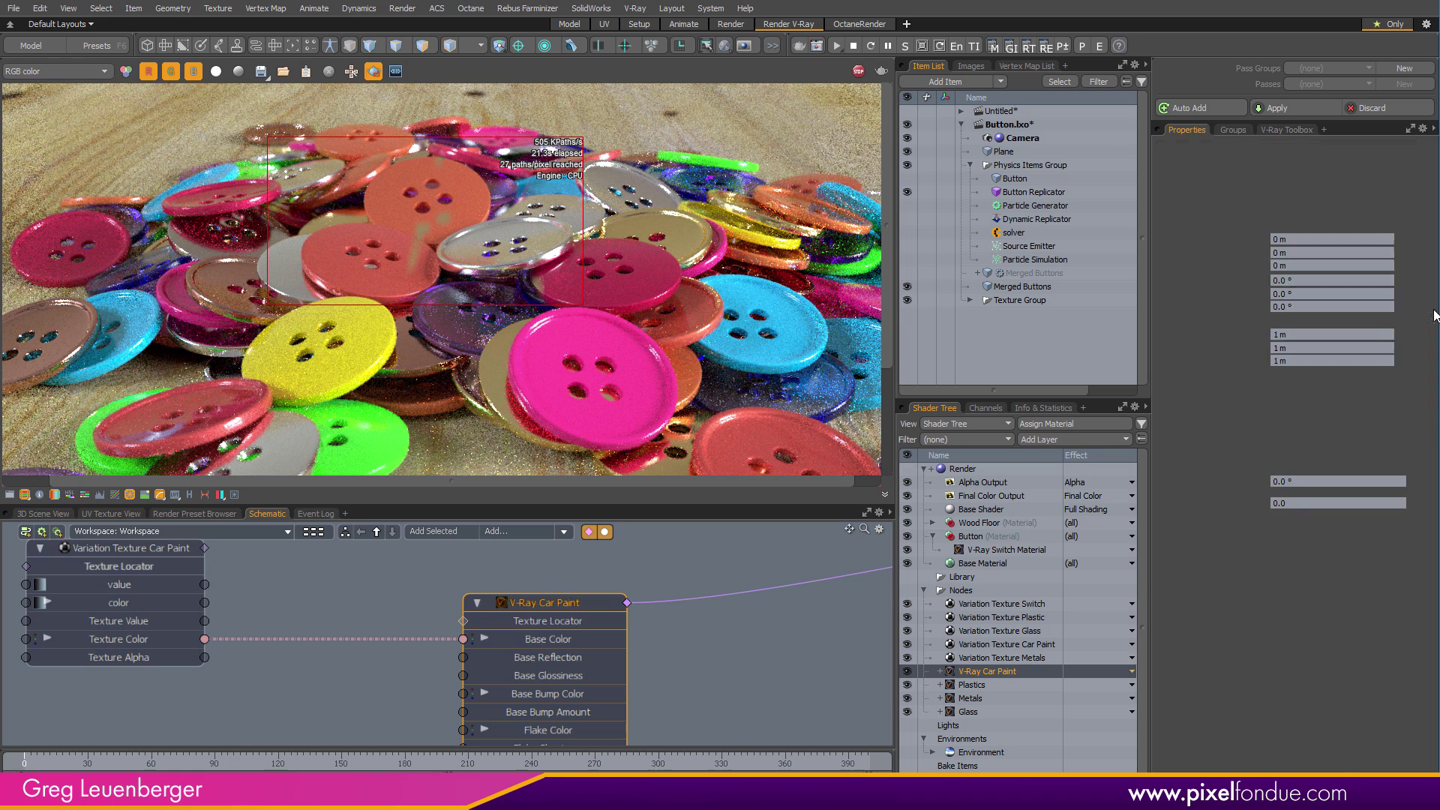
click(1311, 335)
text(.1)
key(BackSpace)
text(01)
key(ctrl+Return)
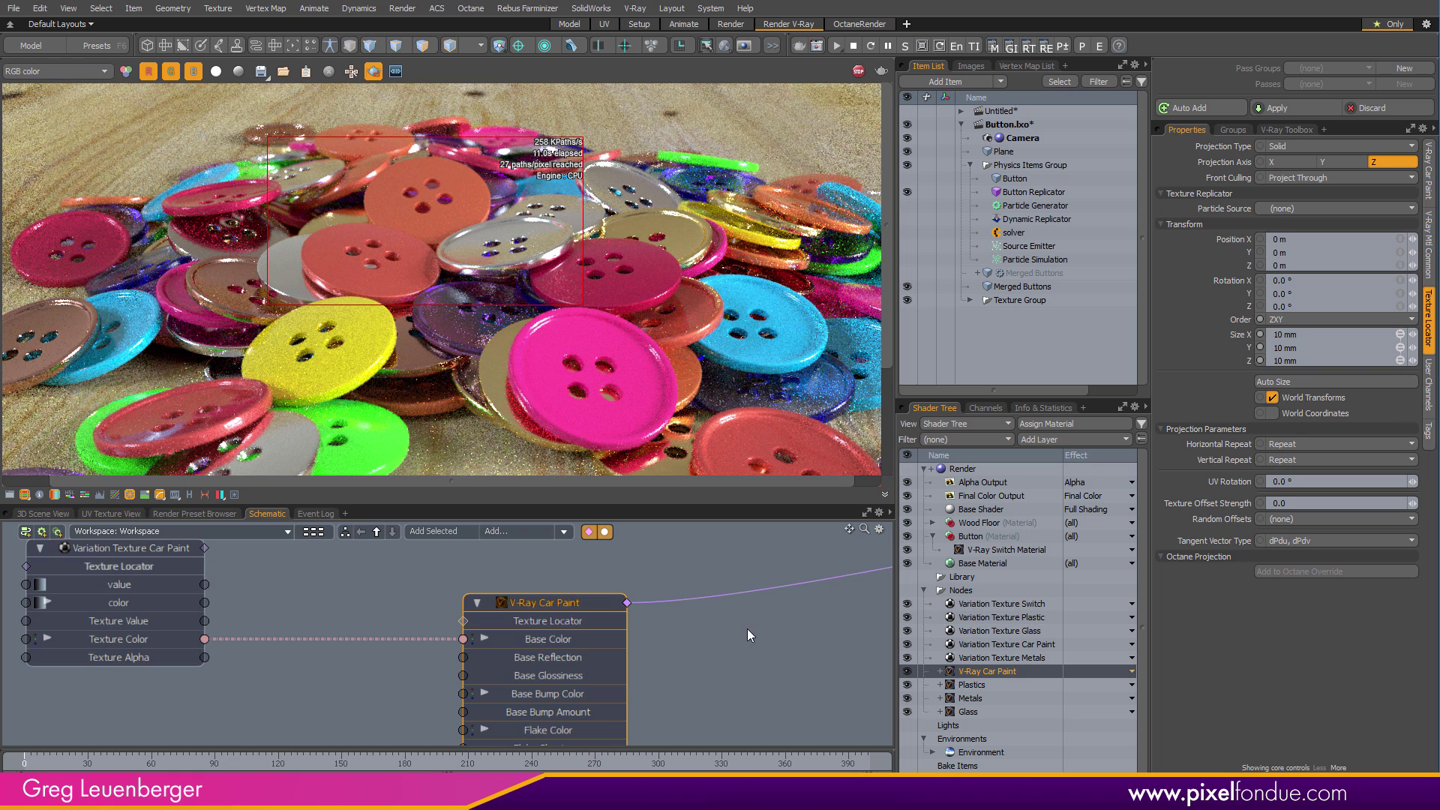
Set the V-Ray Car Paint's Flake Scale to 0.1
click(582, 591)
click(619, 602)
click(1320, 370)
text(0.1)
key(Return)
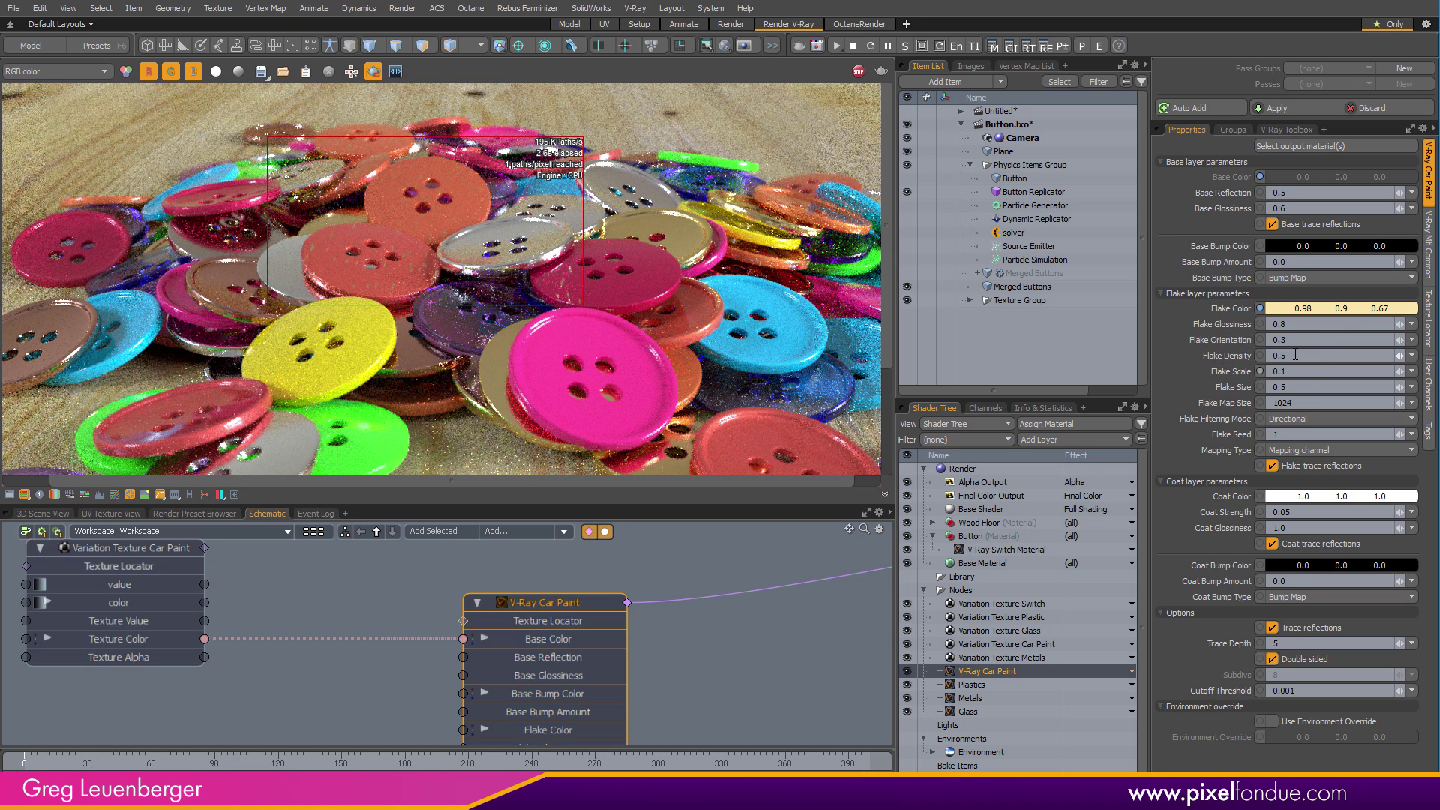
Set the V-Ray Car Paint's Flake Density to 0.75 and its Flake Scale to 0.02
click(1295, 356)
text(0.75)
key(Return)
double_click(1314, 371)
text(.)
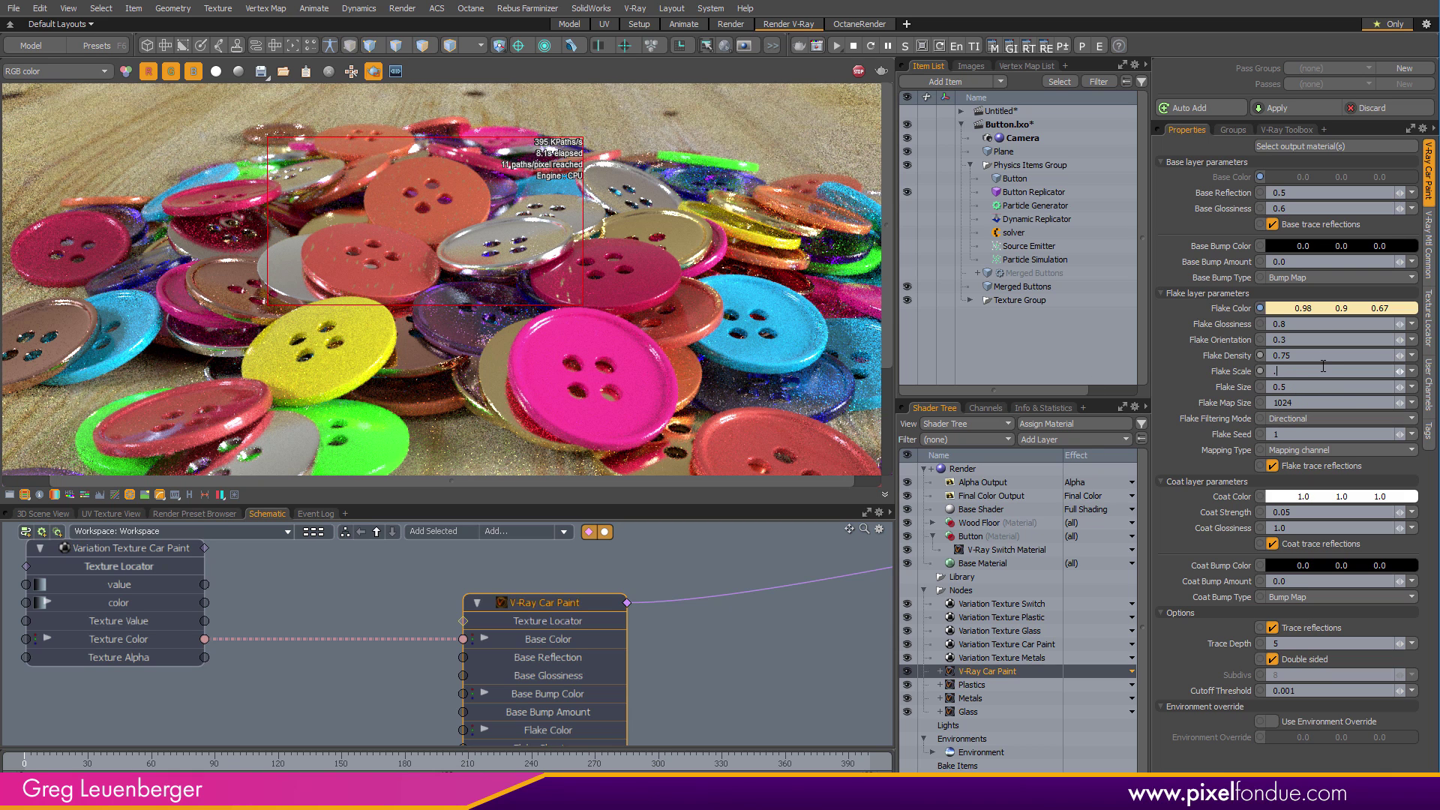
text(02)
key(Return)
Turn off the render region and make the render view taller
click(393, 70)
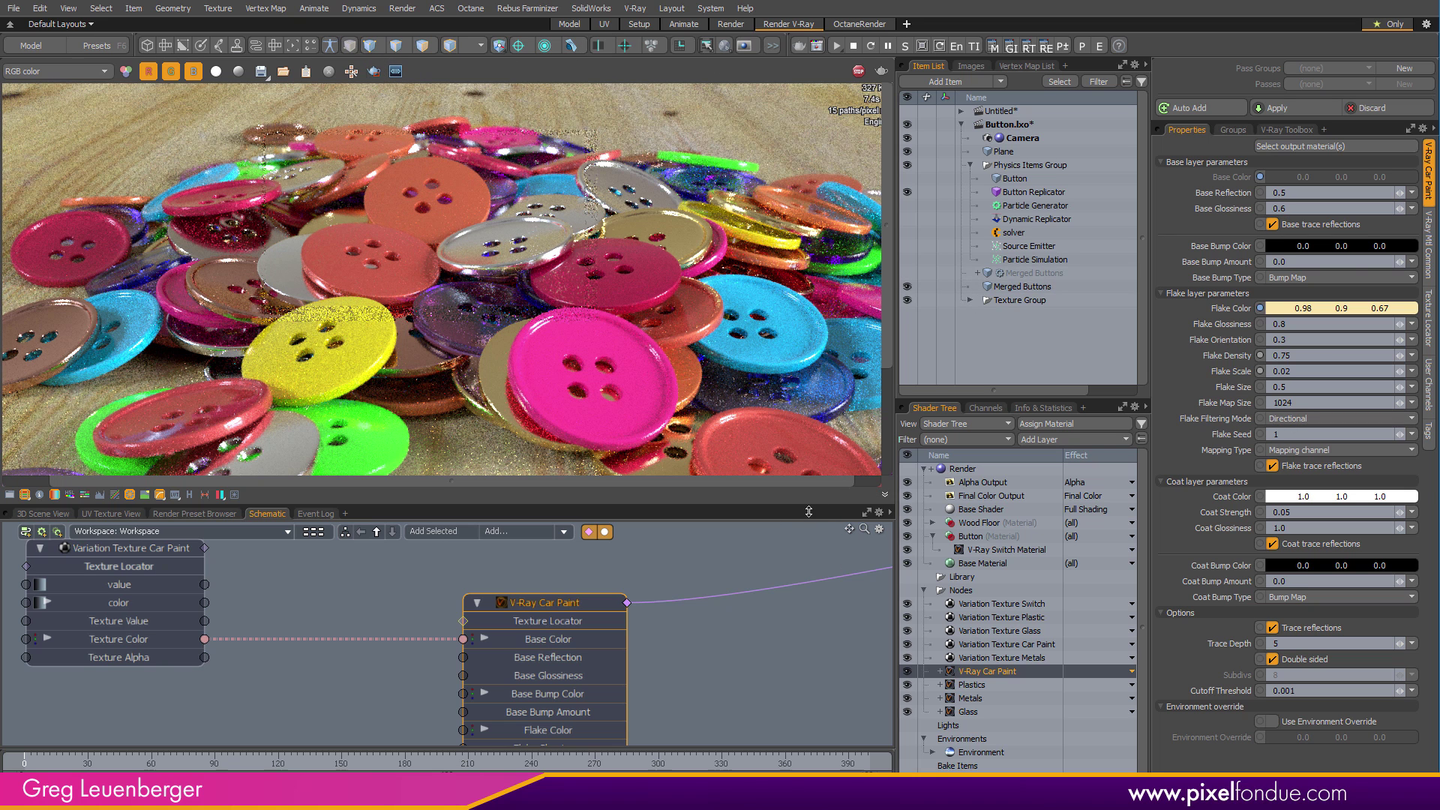
drag(803, 558, 803, 561)
Collapse the V-Ray Car Paint node in the schematic
scroll(761, 662, down, 8)
alt+drag(750, 661, 637, 657)
scroll(615, 657, up, 4)
click(657, 652)
Examine the V-Ray Switch Material's material inputs and the value gradient of the Variation Texture Switch that drives it
alt+drag(818, 637, 559, 689)
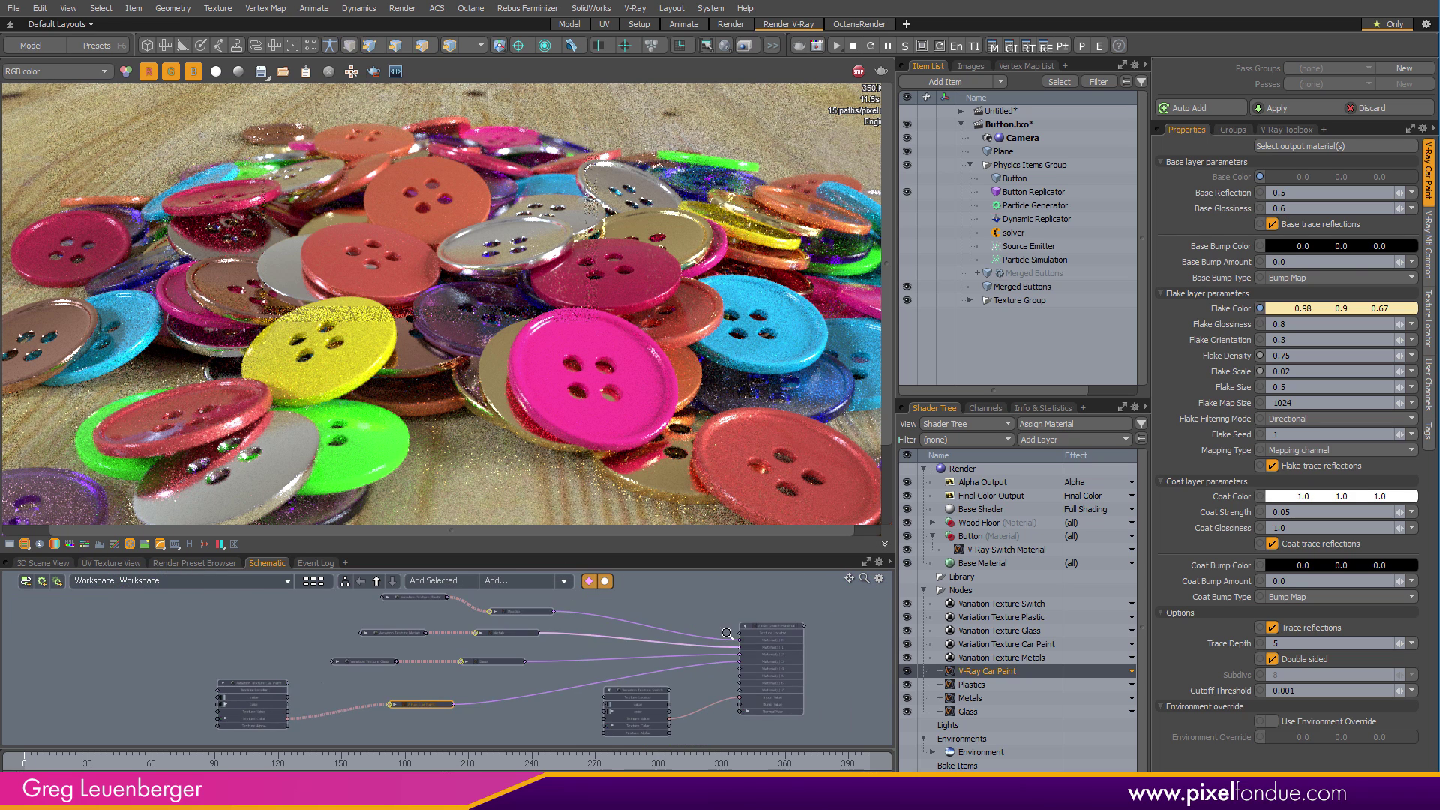
scroll(778, 622, up, 4)
click(1009, 550)
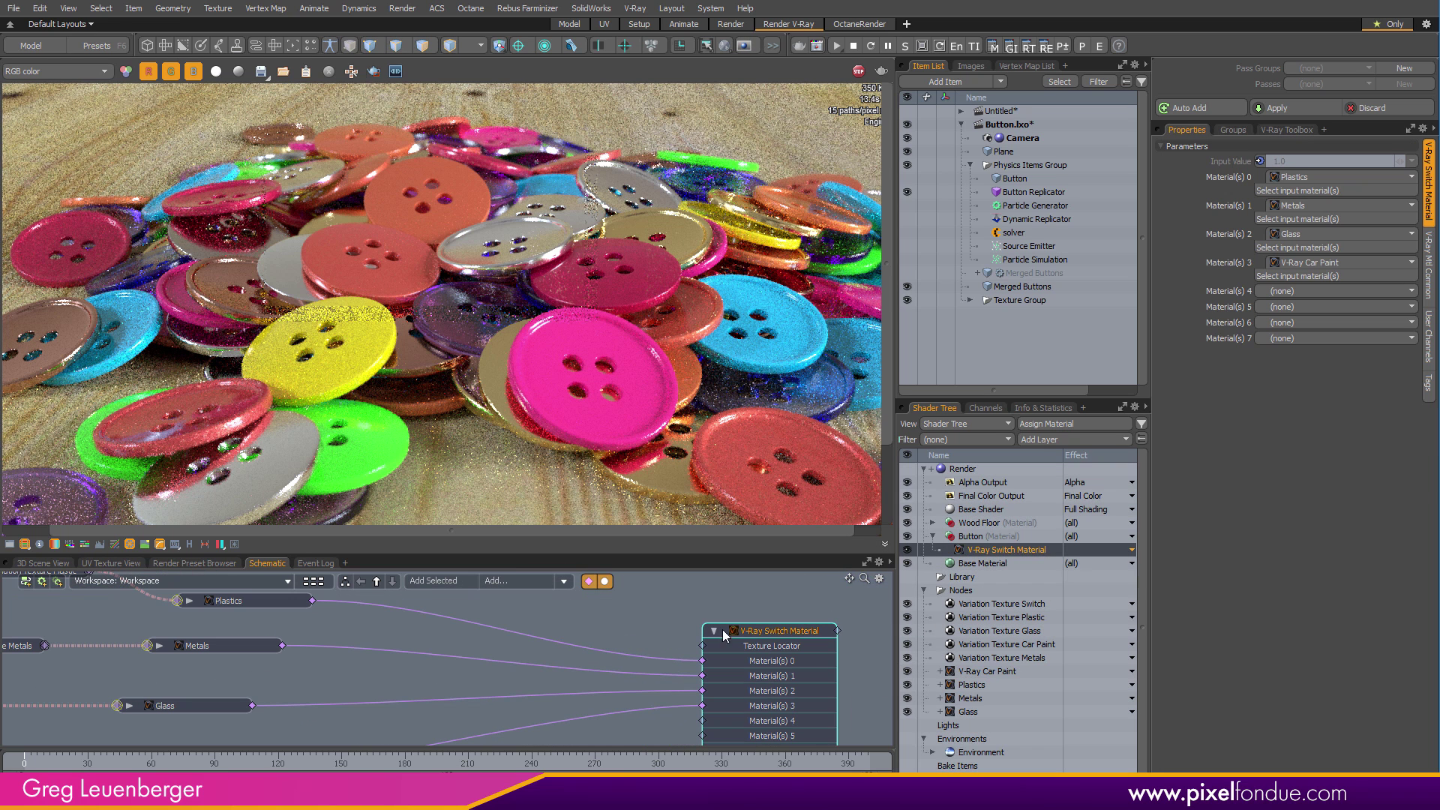
scroll(651, 627, down, 3)
scroll(651, 626, up, 5)
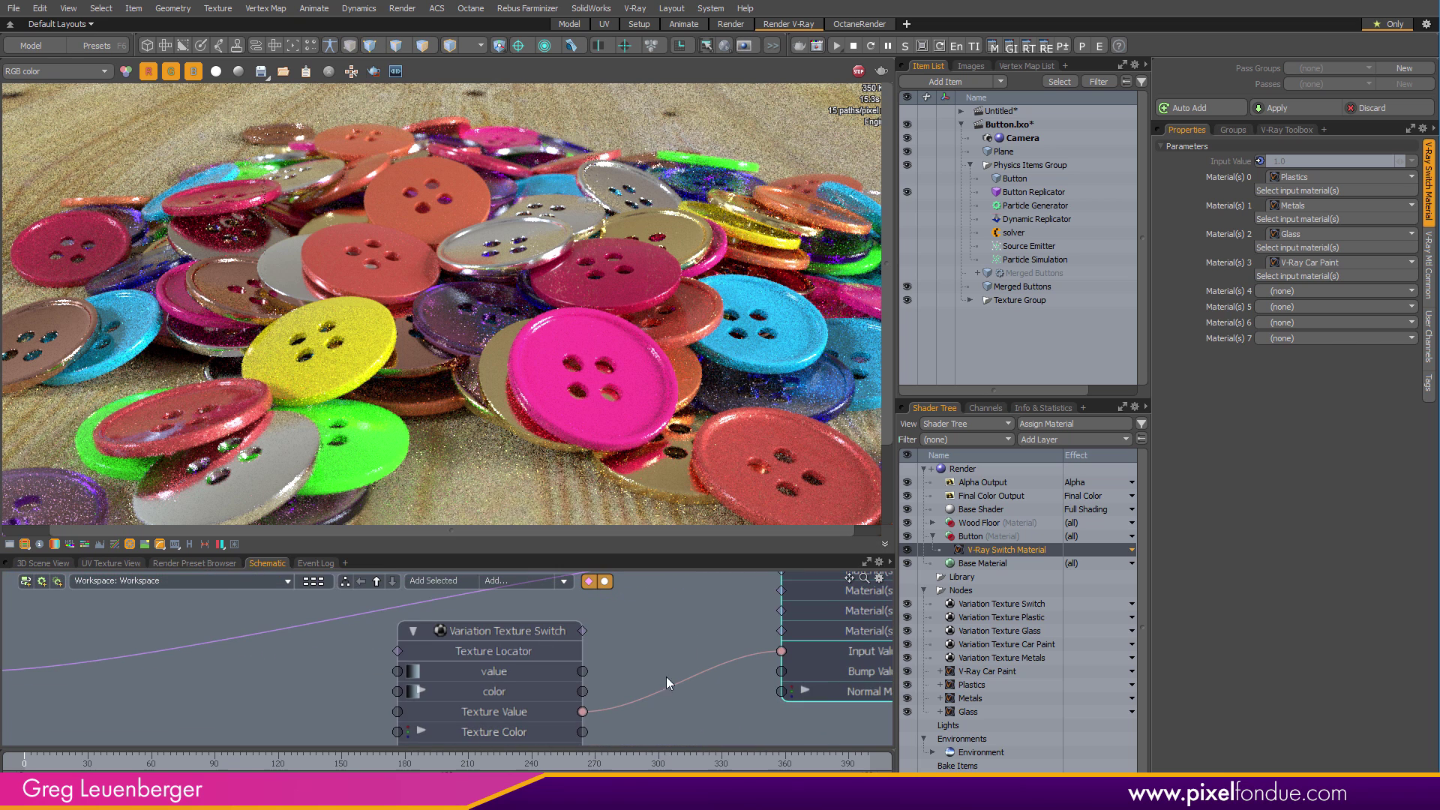
click(555, 656)
alt+drag(554, 656, 349, 644)
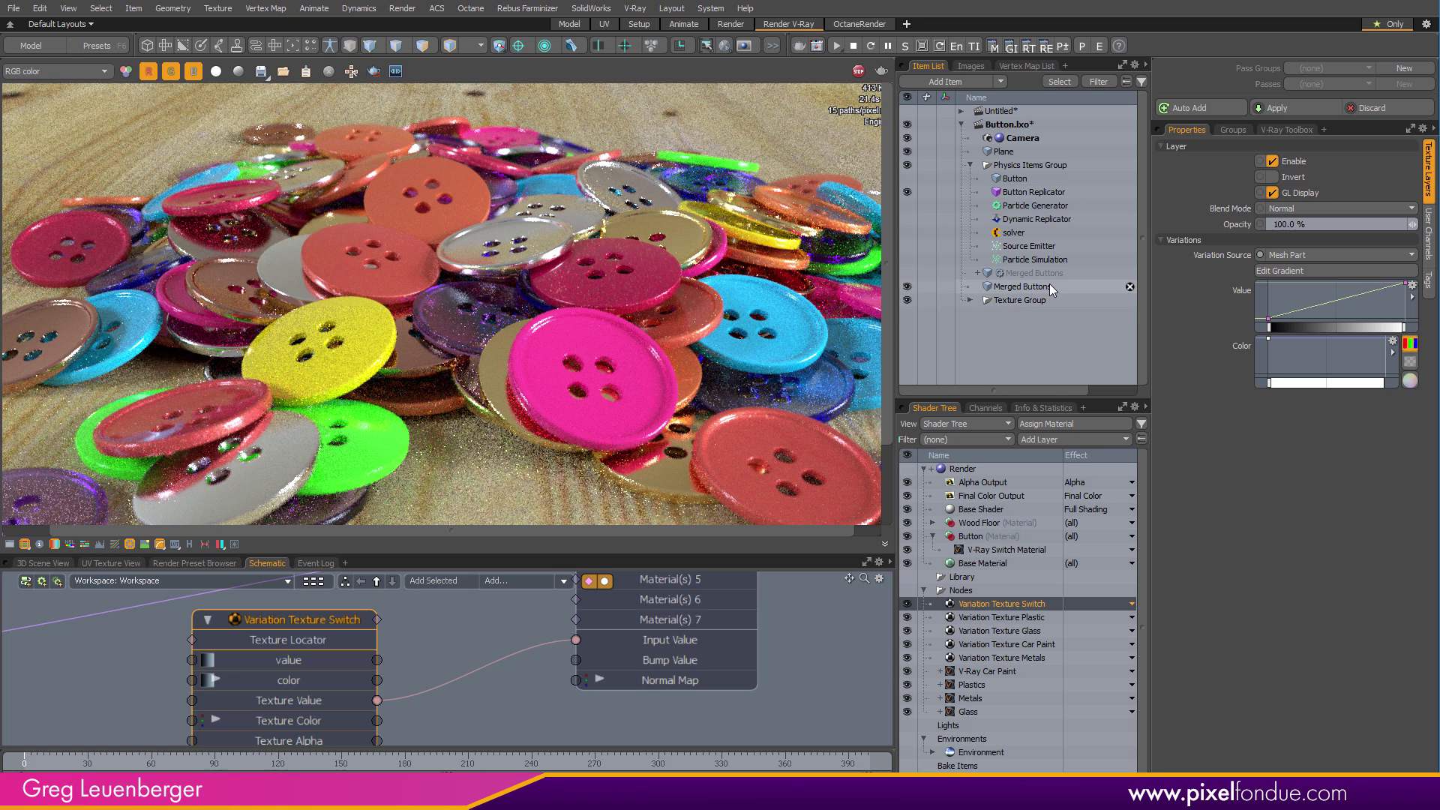
click(1268, 272)
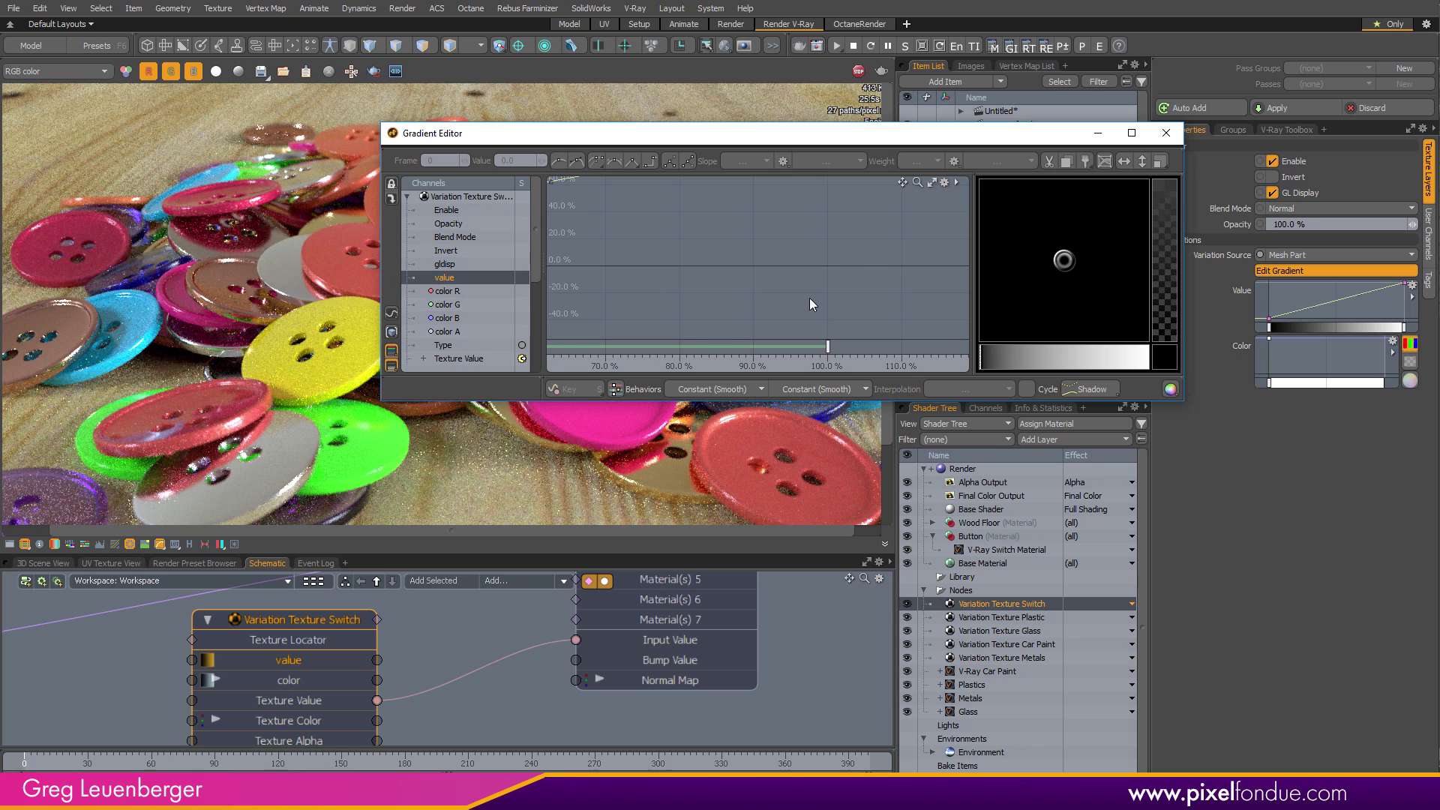
key(a)
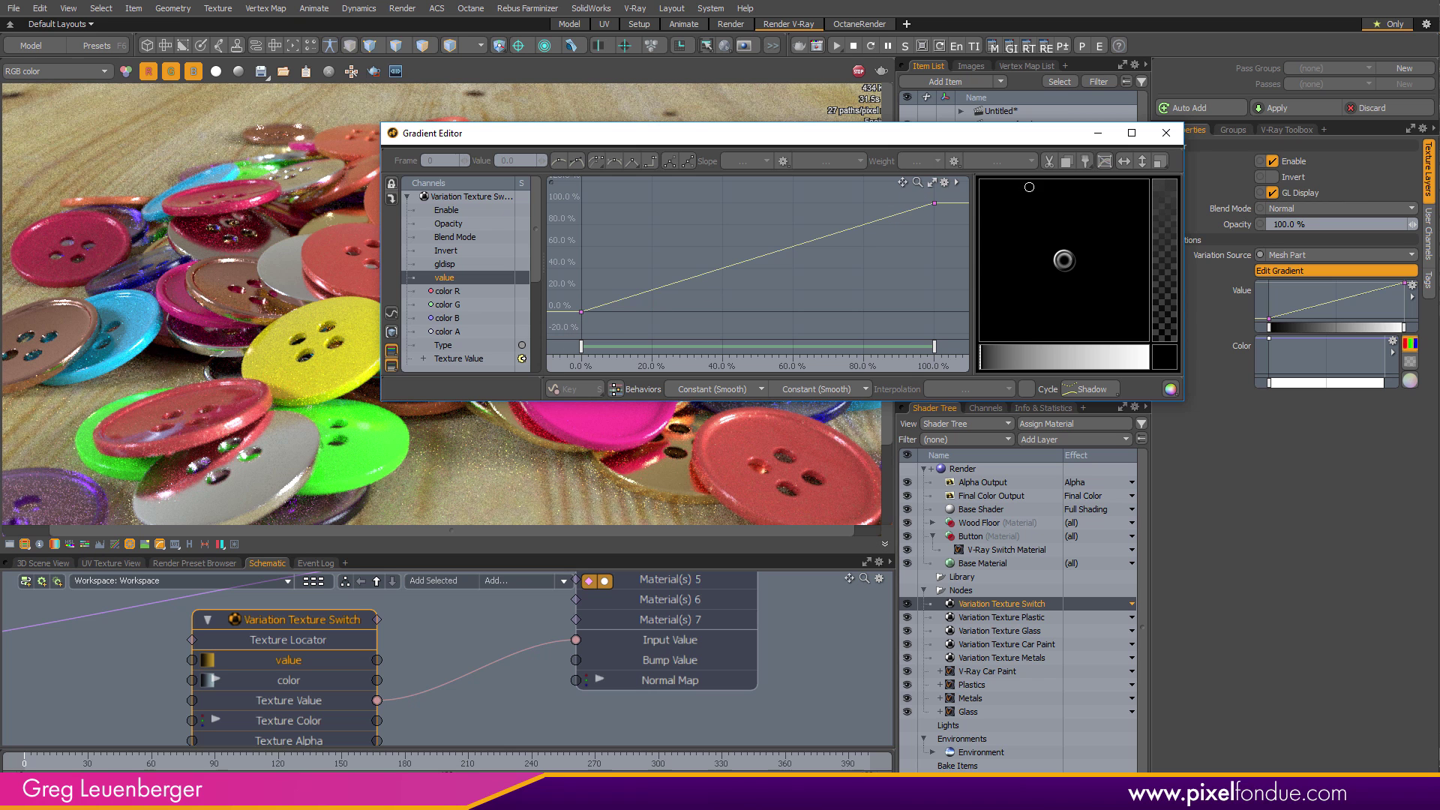
click(1169, 140)
alt+drag(492, 626, 616, 631)
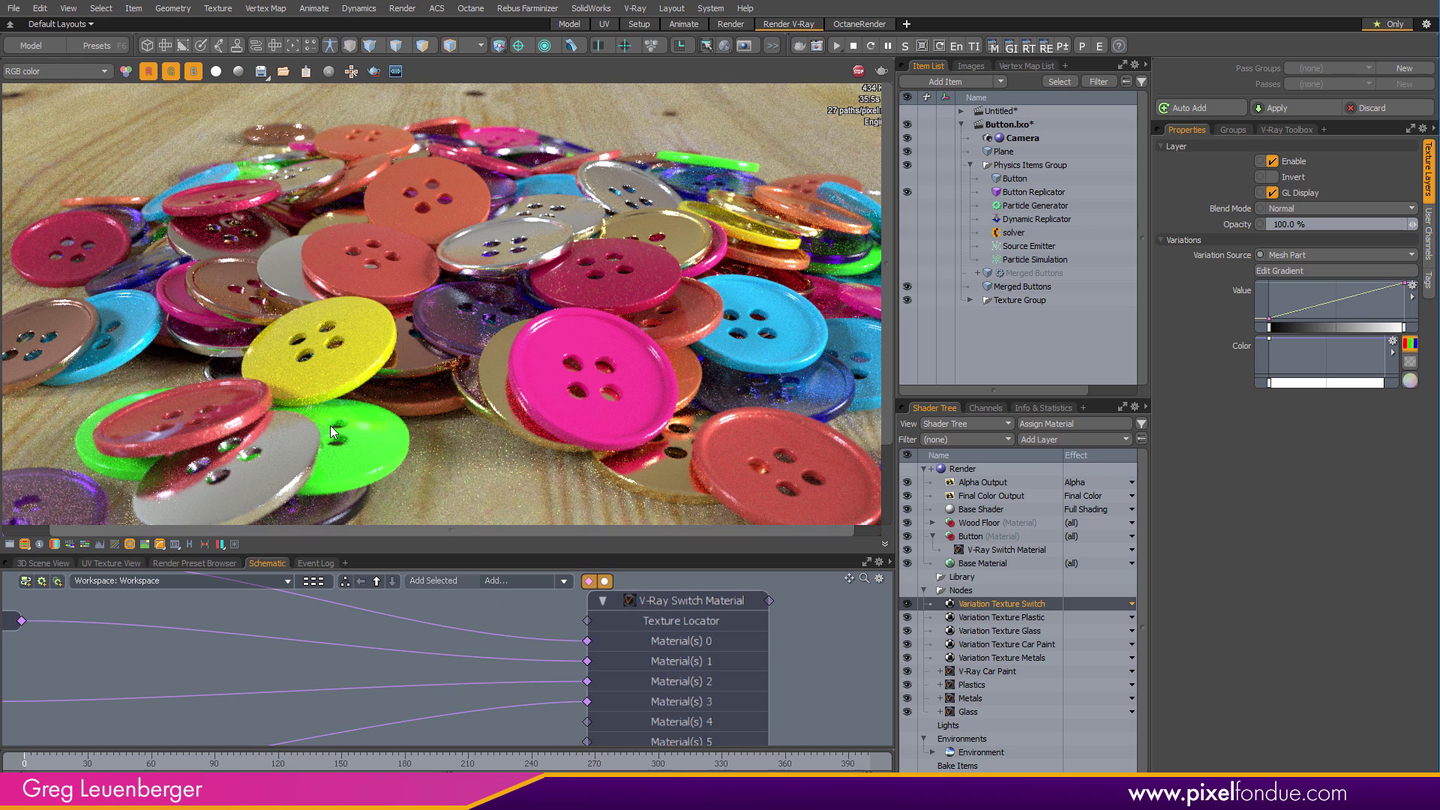